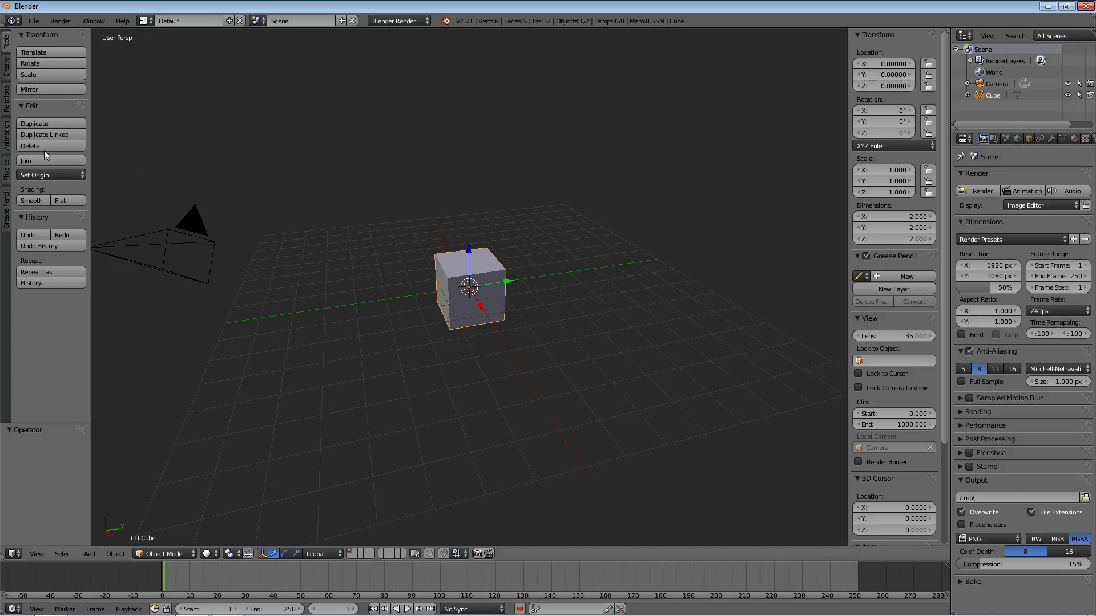
# - Start the Screencast Keys display and hide the properties sidebar of the 3D view
pyautogui.scroll(5, 524, 251)
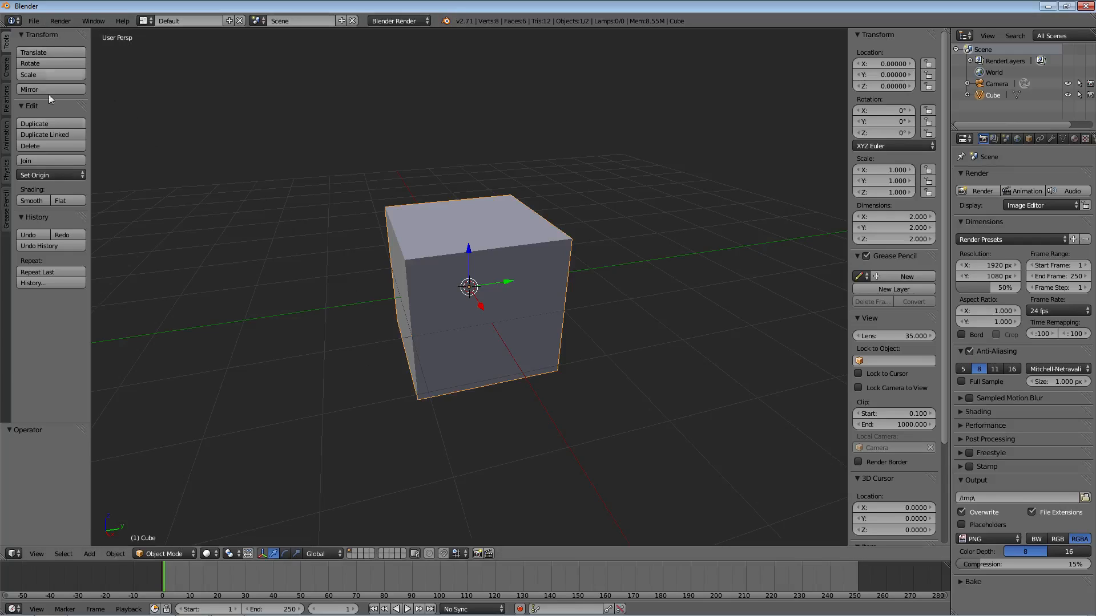
pyautogui.scroll(-5, 883, 458)
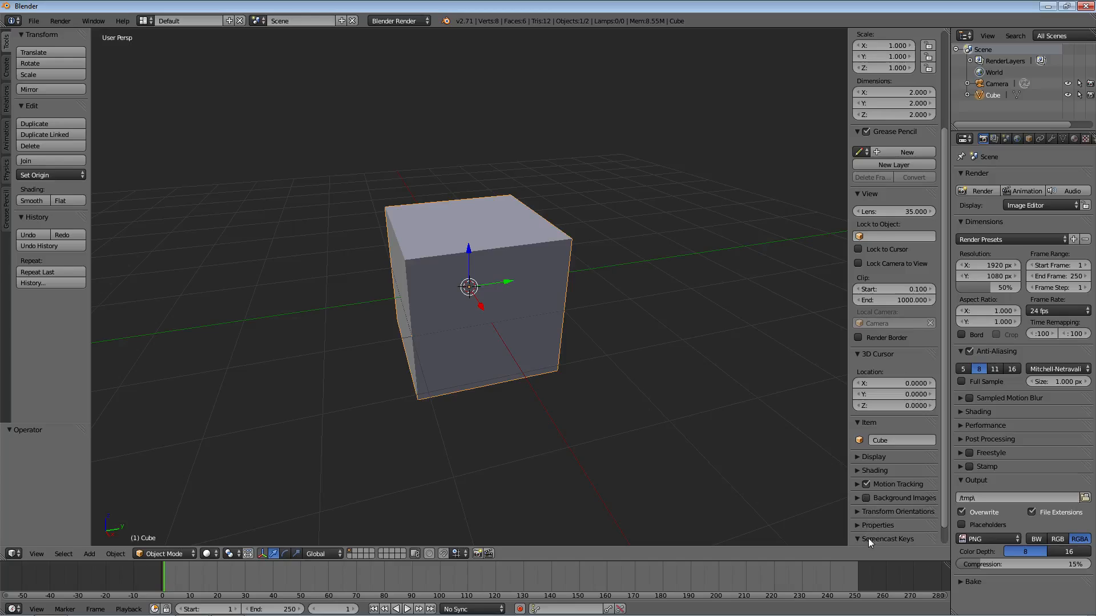
pyautogui.click(868, 539)
pyautogui.click(882, 537)
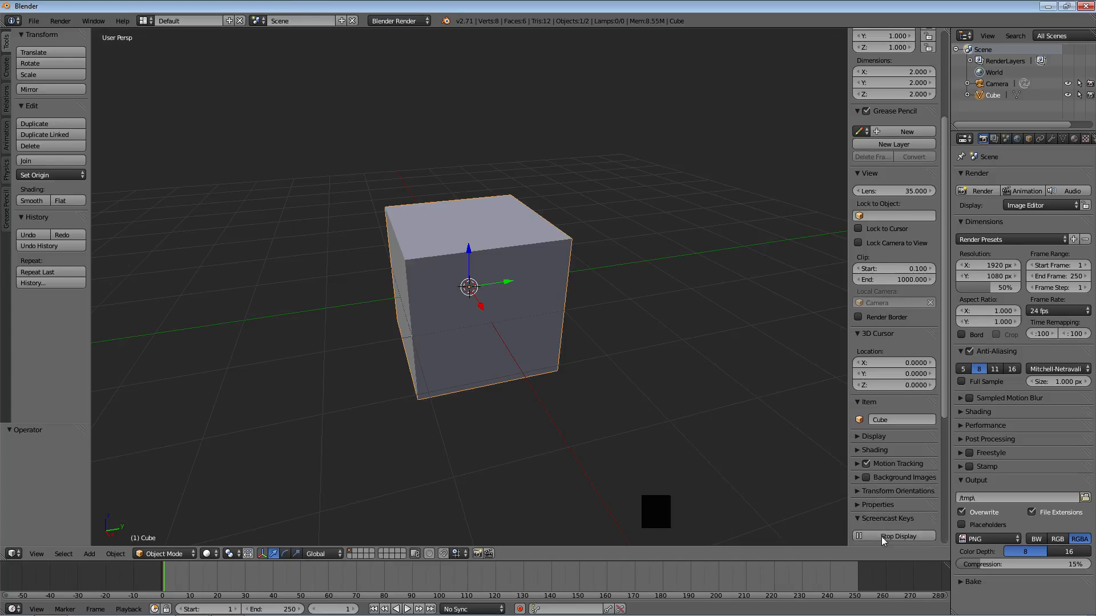
pyautogui.click(858, 517)
pyautogui.press('n')
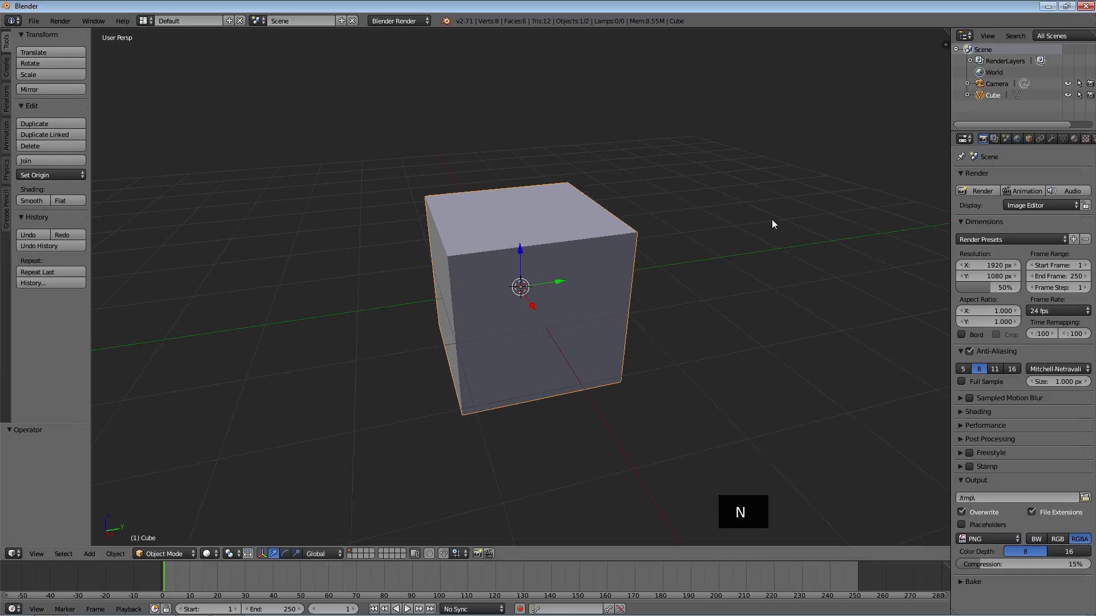
# - Select the cube, enter Edit Mode and show the tools for adding mesh primitives
pyautogui.press('t')
pyautogui.press('t')
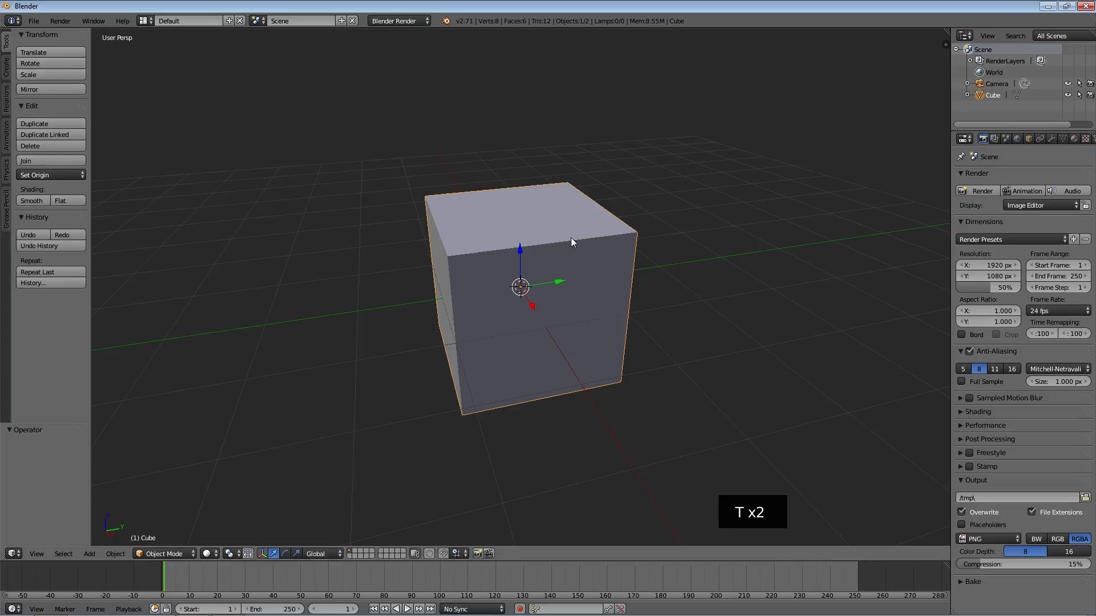
pyautogui.rightClick(545, 238)
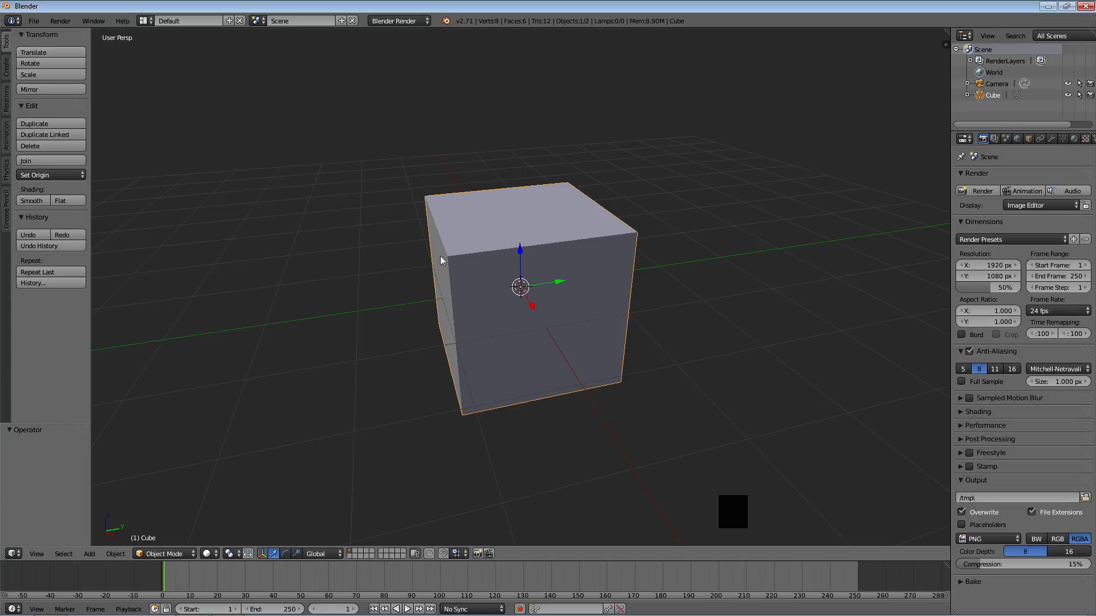
pyautogui.press('Tab')
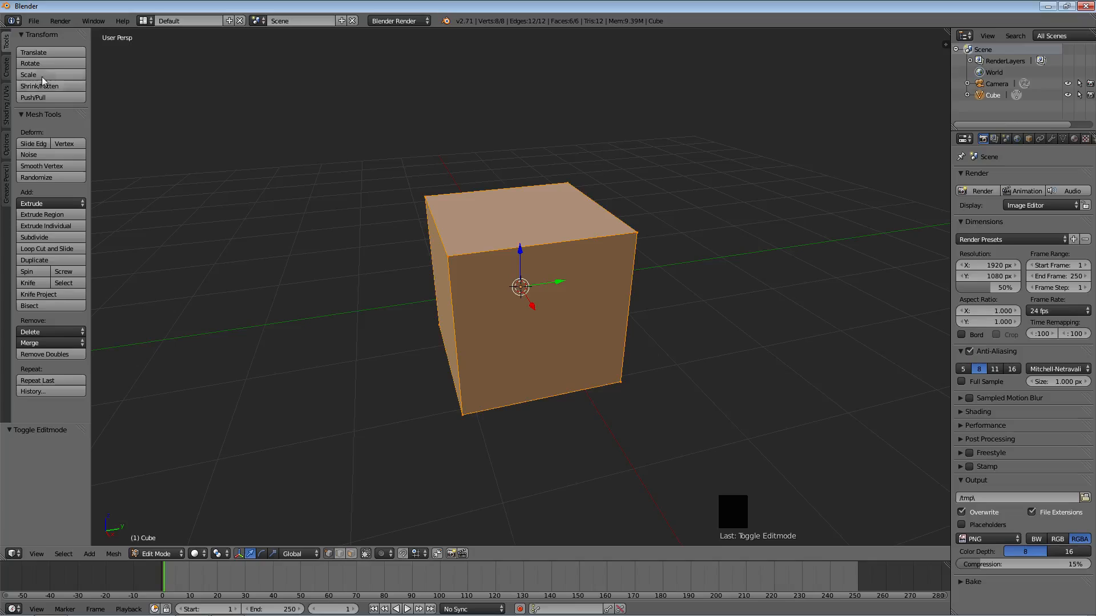
pyautogui.click(7, 49)
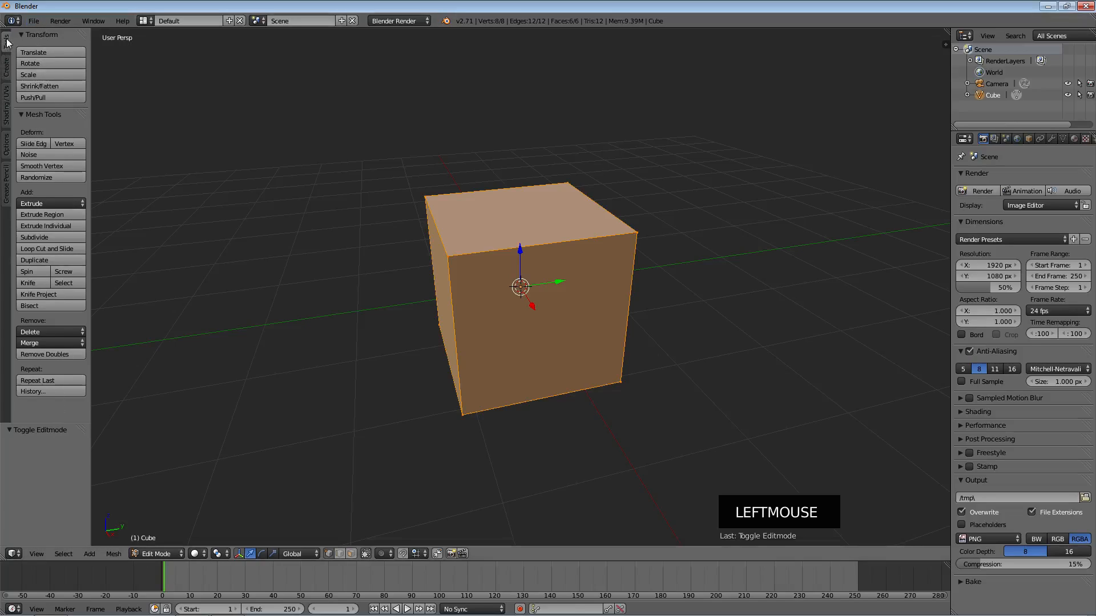
pyautogui.click(7, 66)
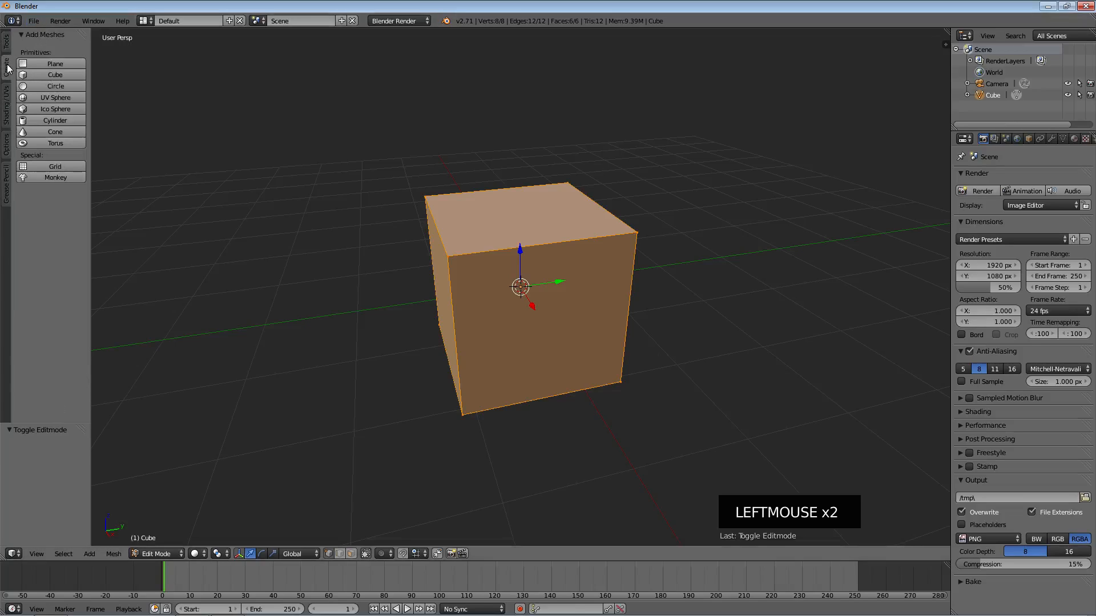
# - Switch the cube repeatedly between Object Mode and Edit Mode to compare the tools each mode offers
pyautogui.press('Tab')
pyautogui.press('Tab')
pyautogui.press('Tab')
pyautogui.press('Tab')
pyautogui.press('Tab')
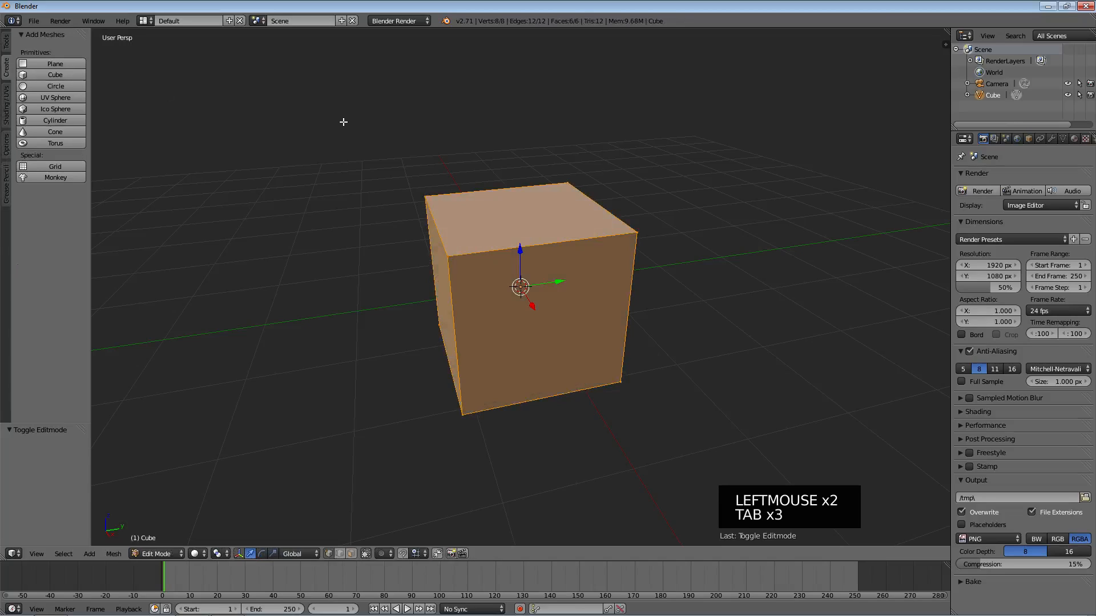
pyautogui.press('Tab')
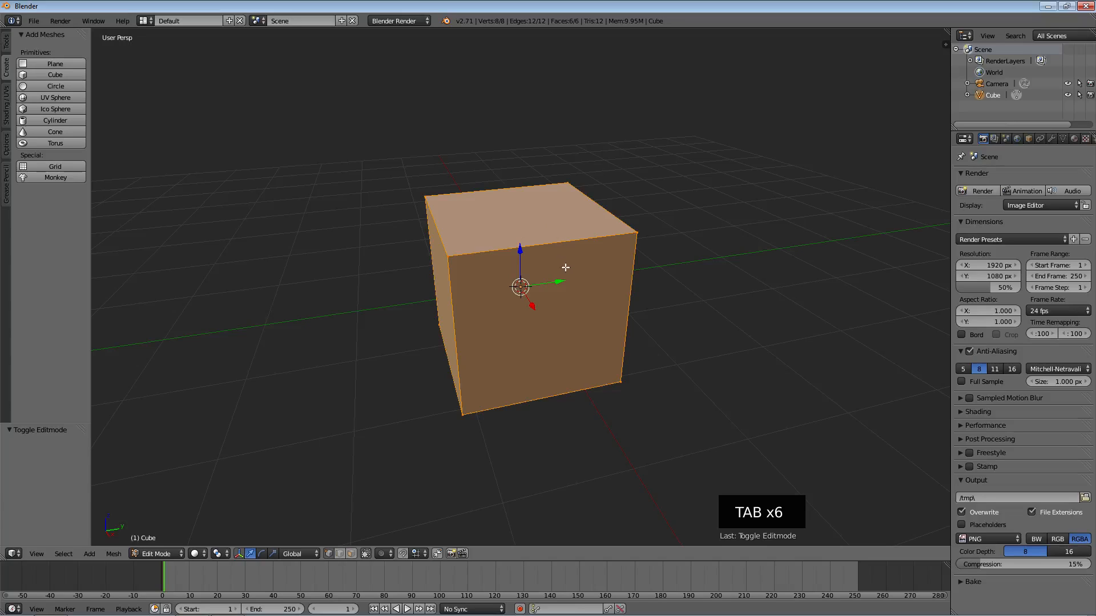
pyautogui.press('Tab')
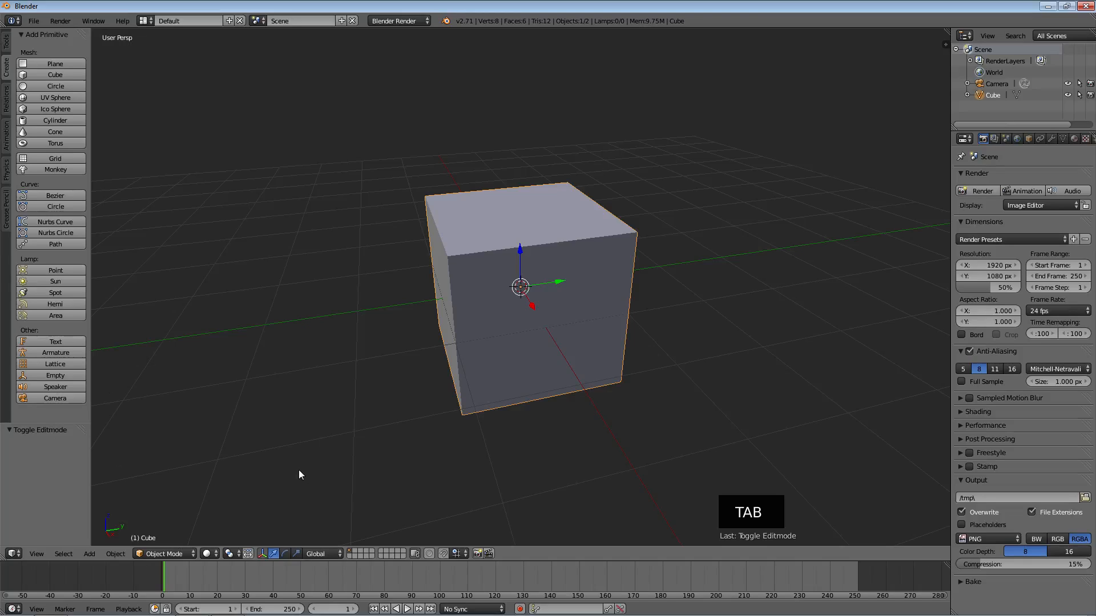
pyautogui.press('Tab')
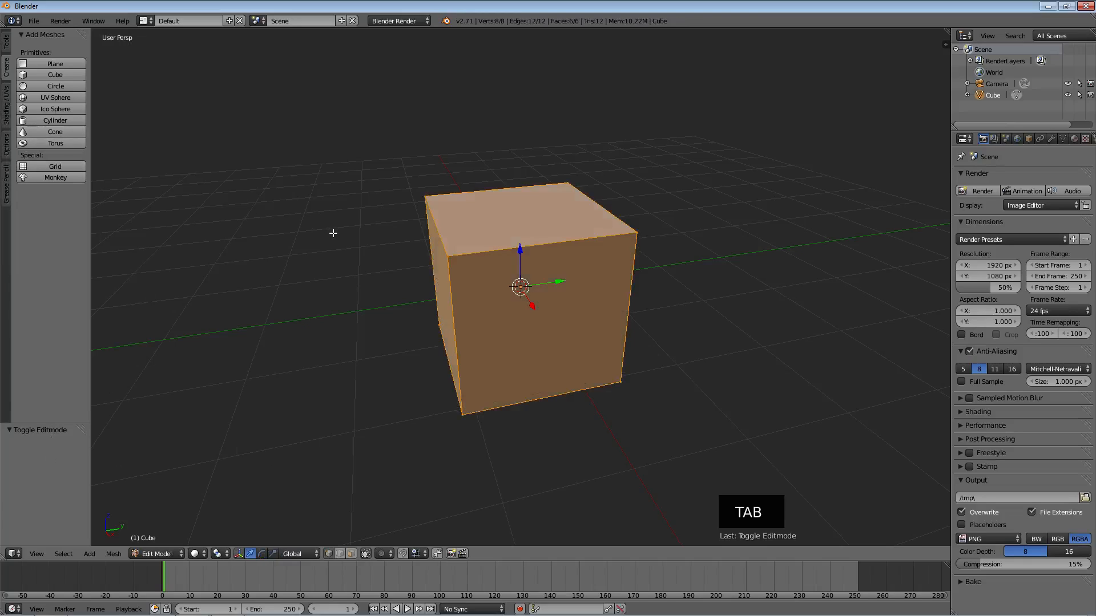
pyautogui.click(5, 116)
pyautogui.click(6, 148)
pyautogui.press('Tab')
pyautogui.press('Tab')
pyautogui.press('Tab')
pyautogui.press('Tab')
pyautogui.press('Tab')
pyautogui.press('Tab')
pyautogui.press('Tab')
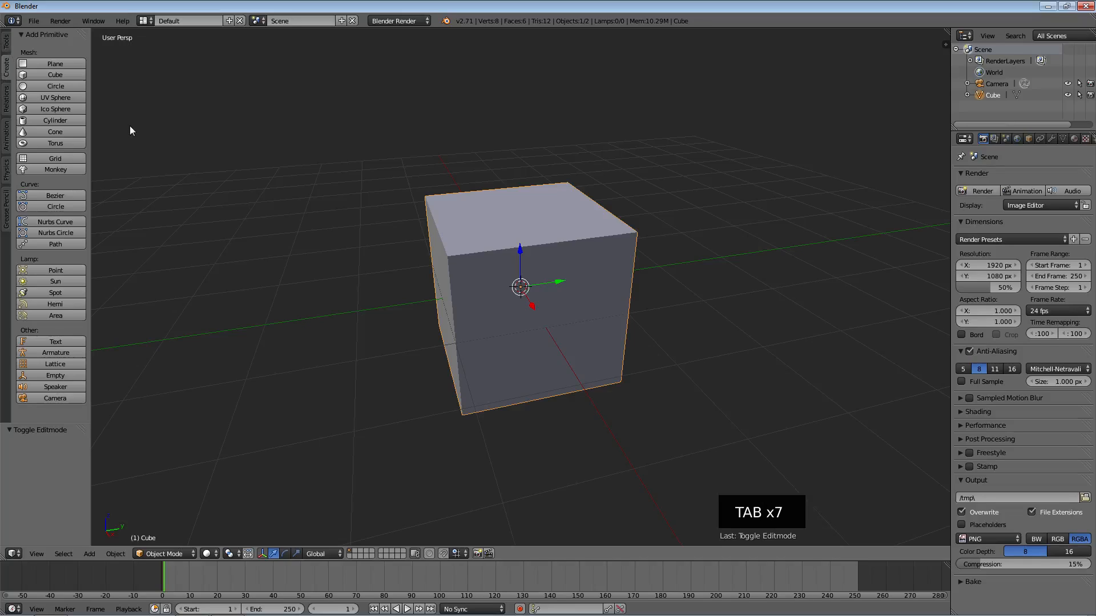
# - Put the cube back in Edit Mode and show the mesh editing tools
pyautogui.press('Tab')
pyautogui.click(5, 42)
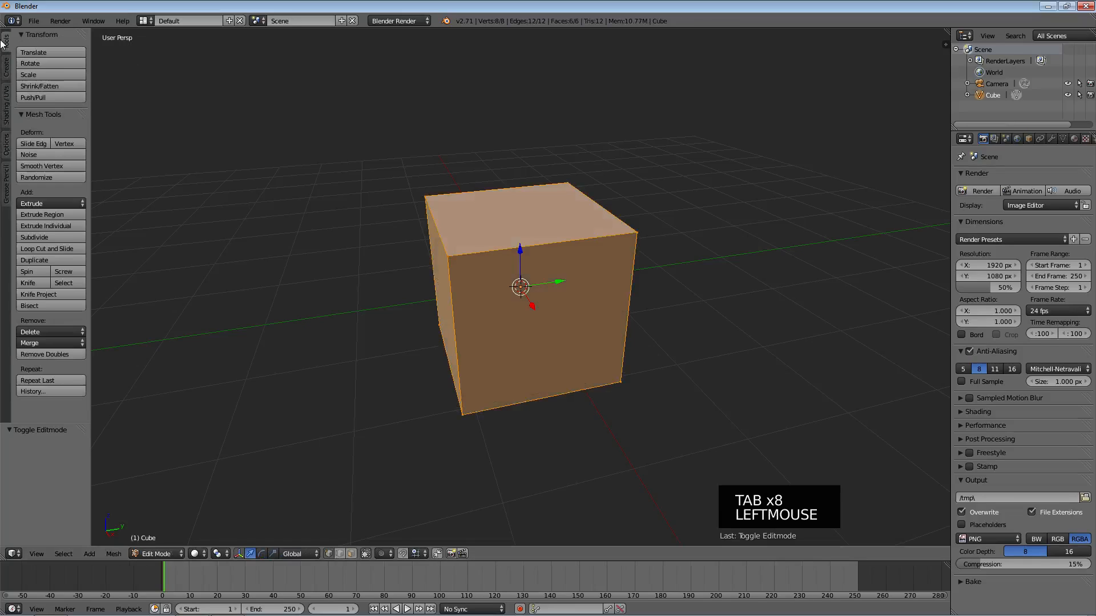
pyautogui.press('Tab')
pyautogui.press('Tab')
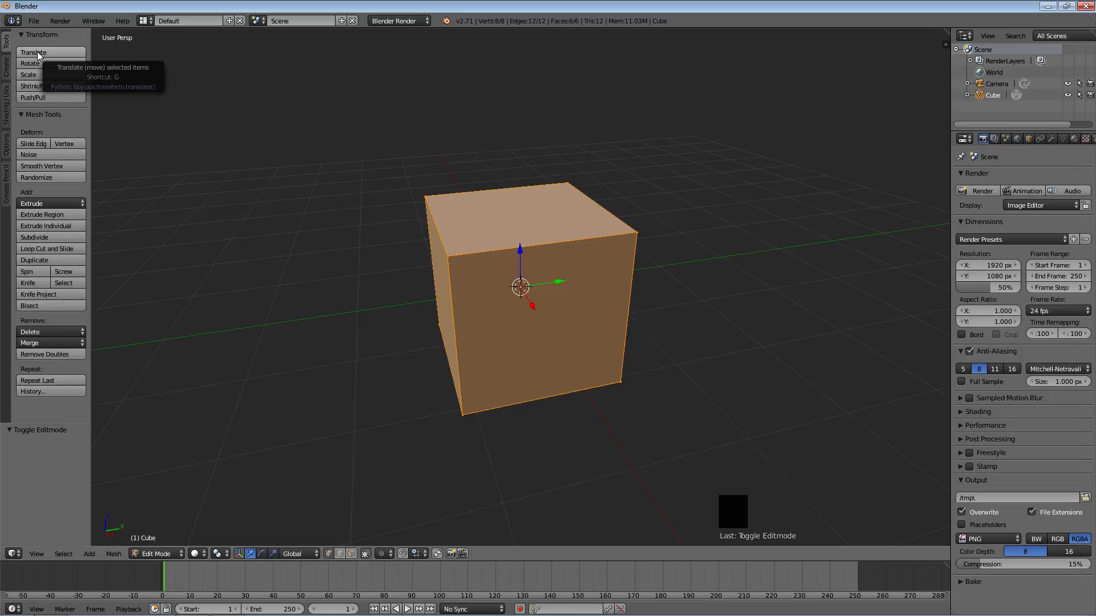
# - Try the Translate, Scale and Shrink/Fatten transforms on the whole cube mesh
pyautogui.press('g')
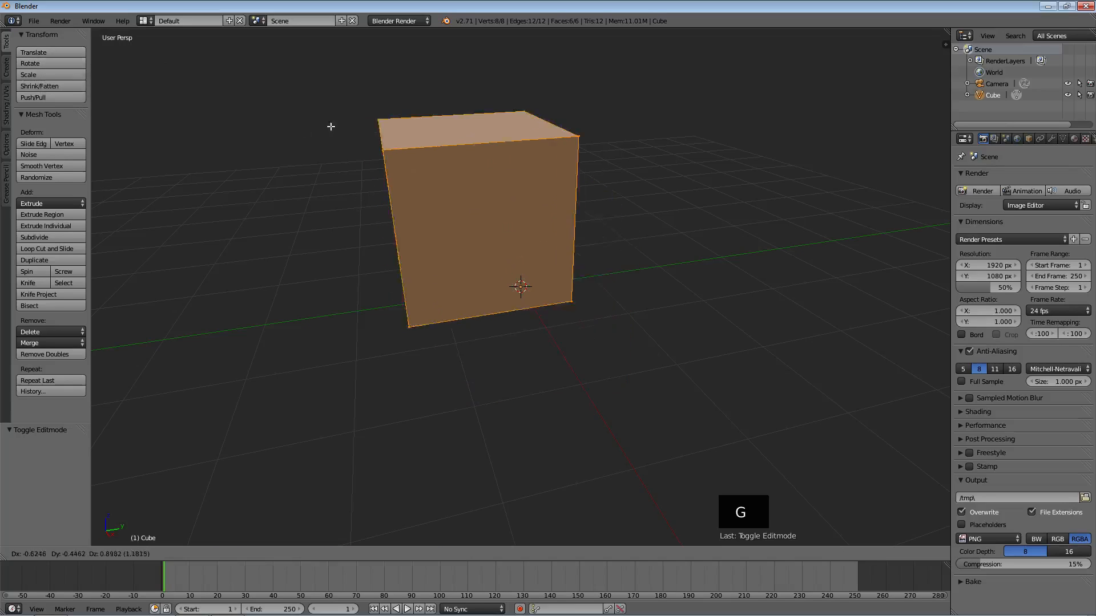
pyautogui.click(289, 153)
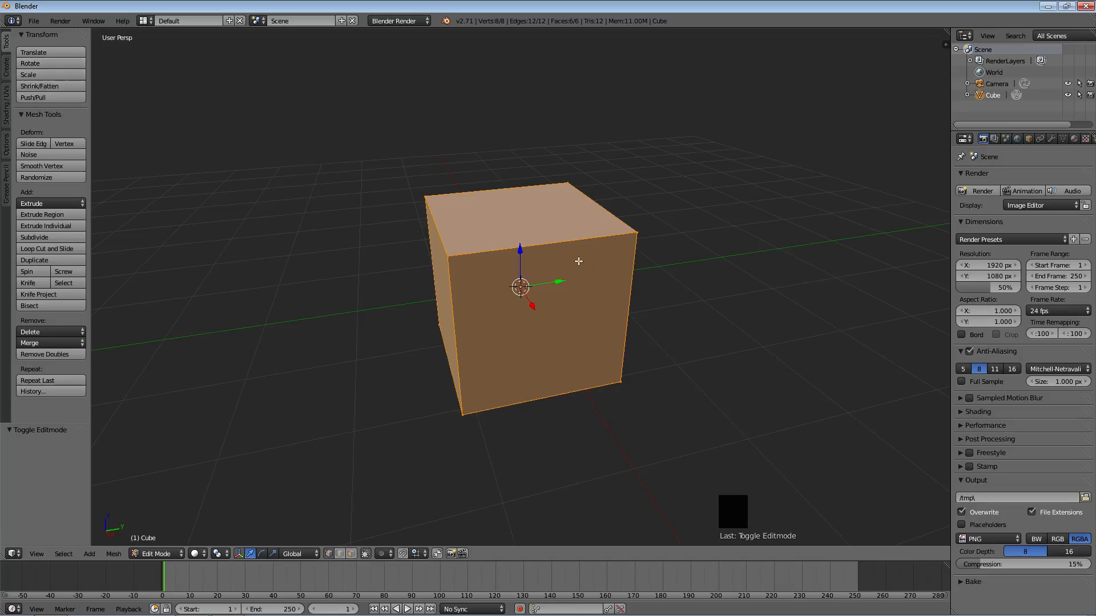
pyautogui.press('s')
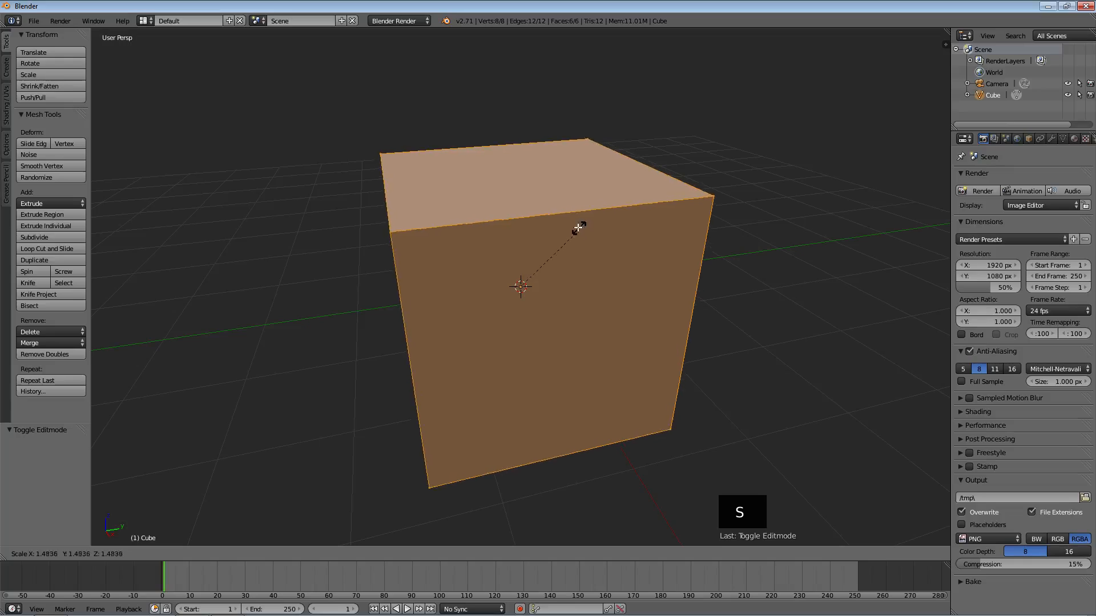
pyautogui.rightClick(581, 228)
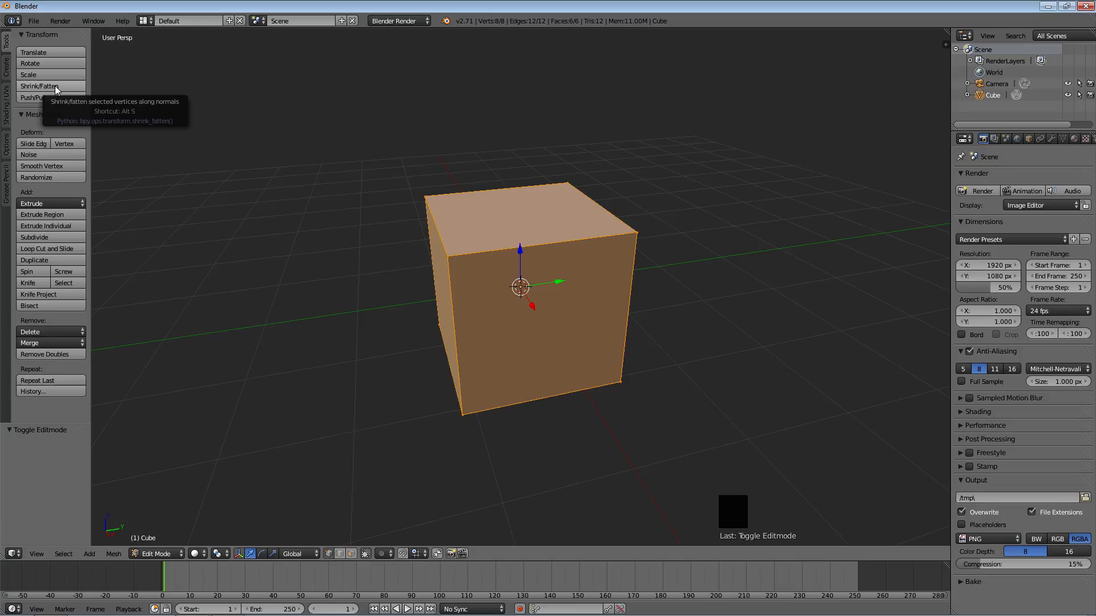
pyautogui.hotkey('alt', 's')
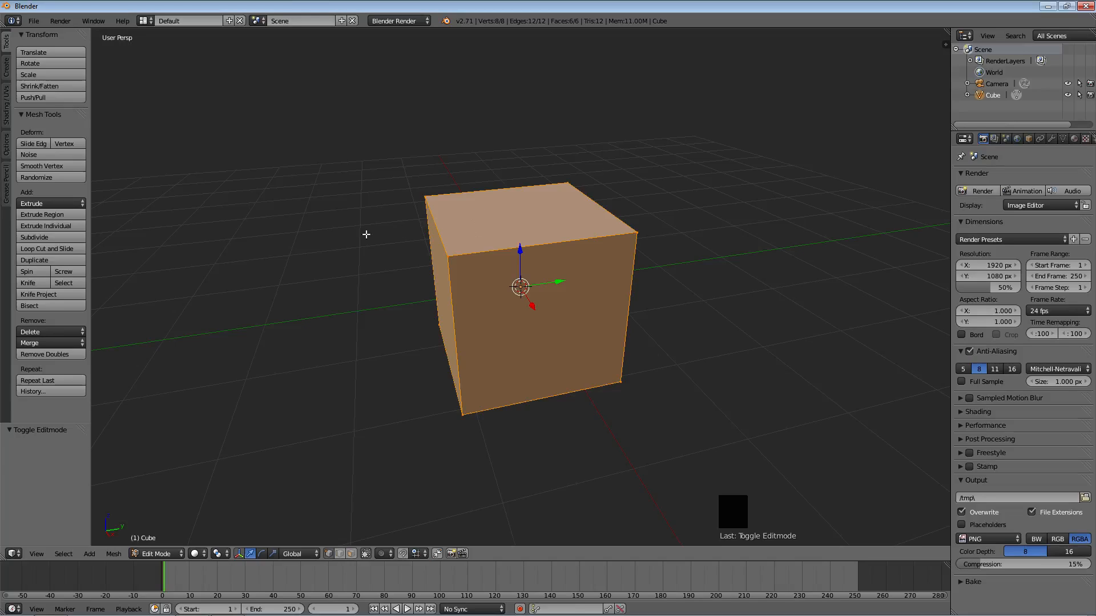
# - Subdivide the whole cube with one cut and undo the subdivision
pyautogui.click(35, 237)
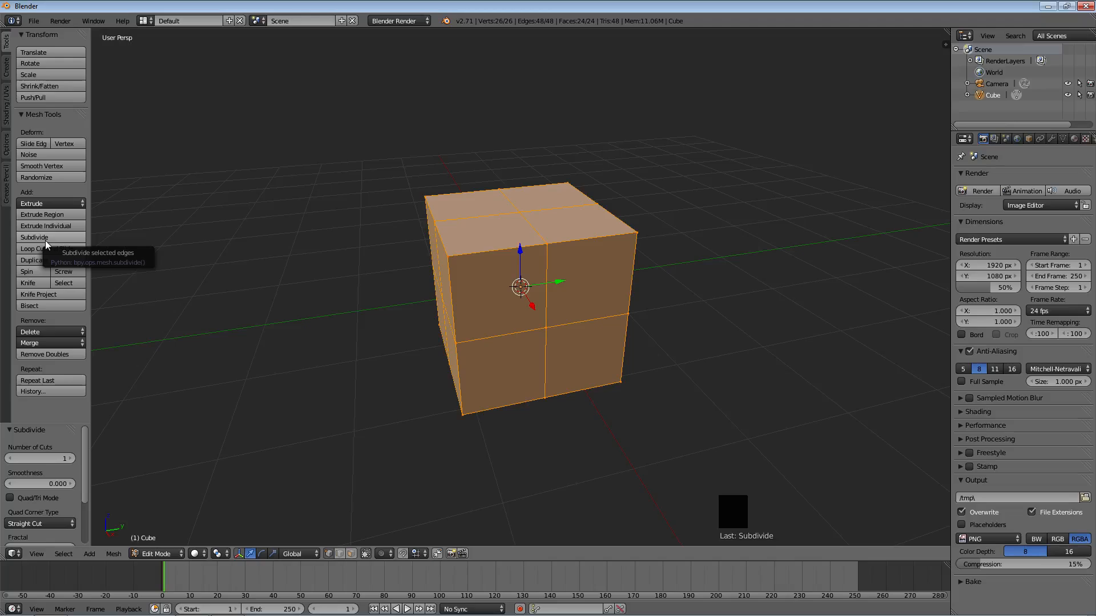
pyautogui.hotkey('ctrl', 'z')
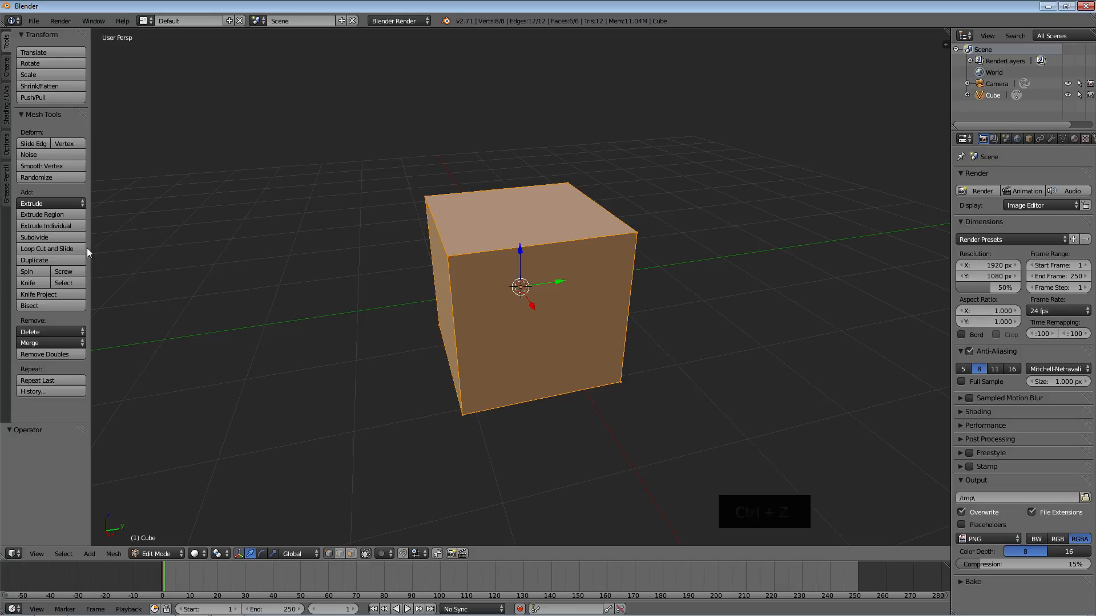
# - Cut a zigzag across the cube's front face with the Knife, linking its upper, lower, left and upper edges
pyautogui.click(29, 283)
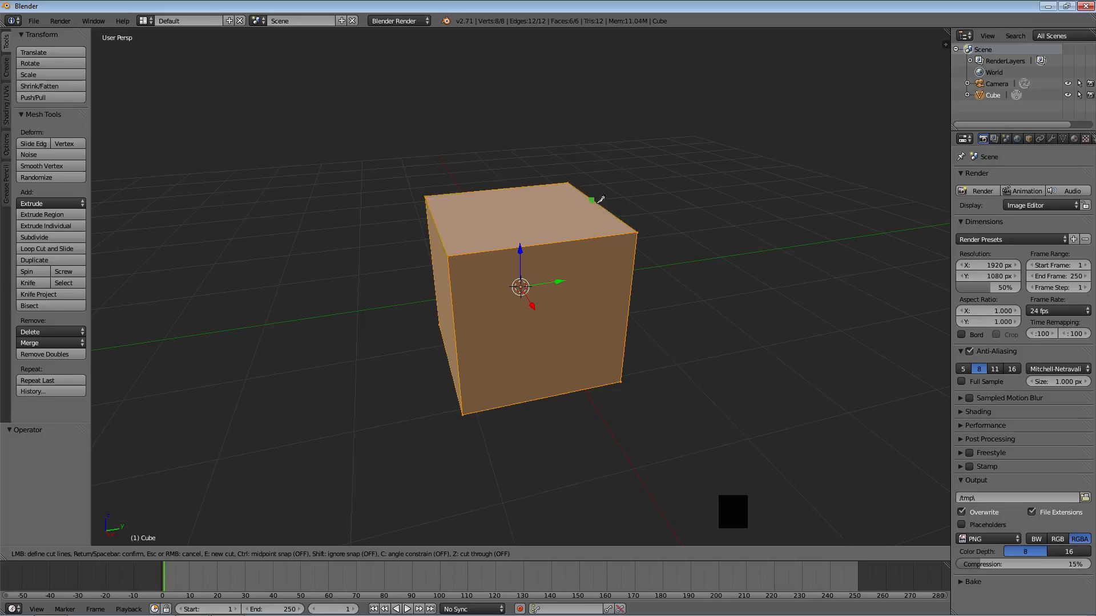
pyautogui.click(589, 238)
pyautogui.click(510, 405)
pyautogui.click(455, 319)
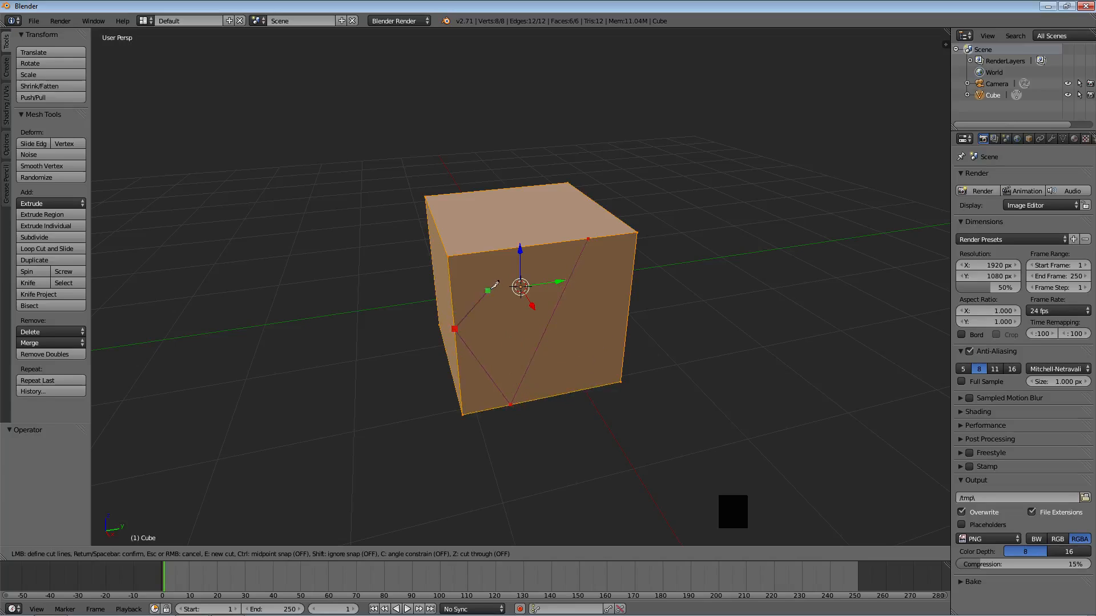
pyautogui.click(512, 248)
pyautogui.press('Return')
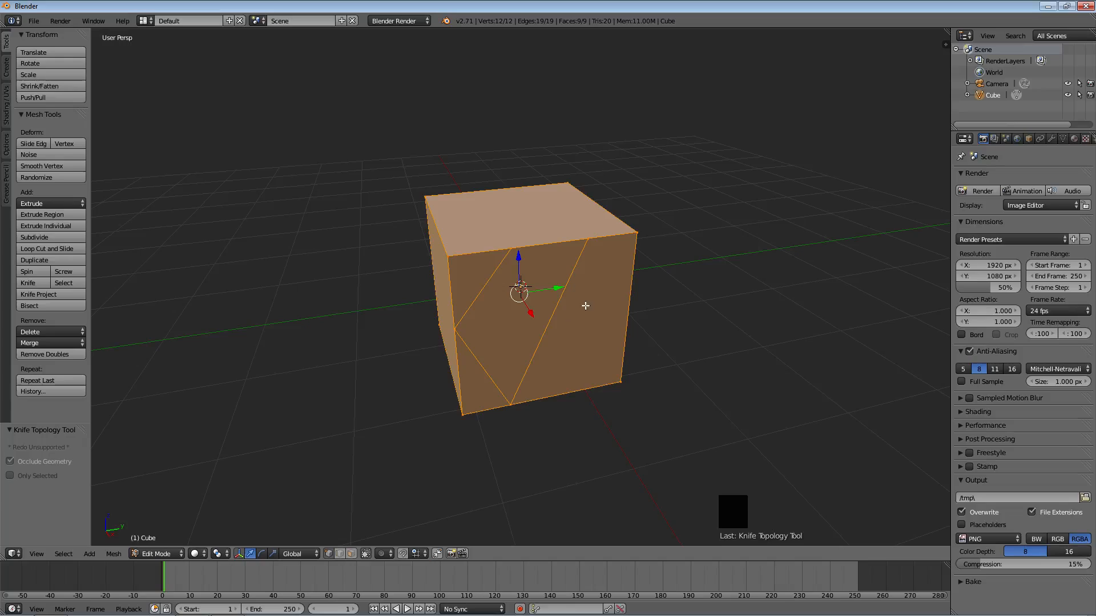
# - Examine the new edges on the cube's front face and undo the knife cut
pyautogui.scroll(3, 585, 307)
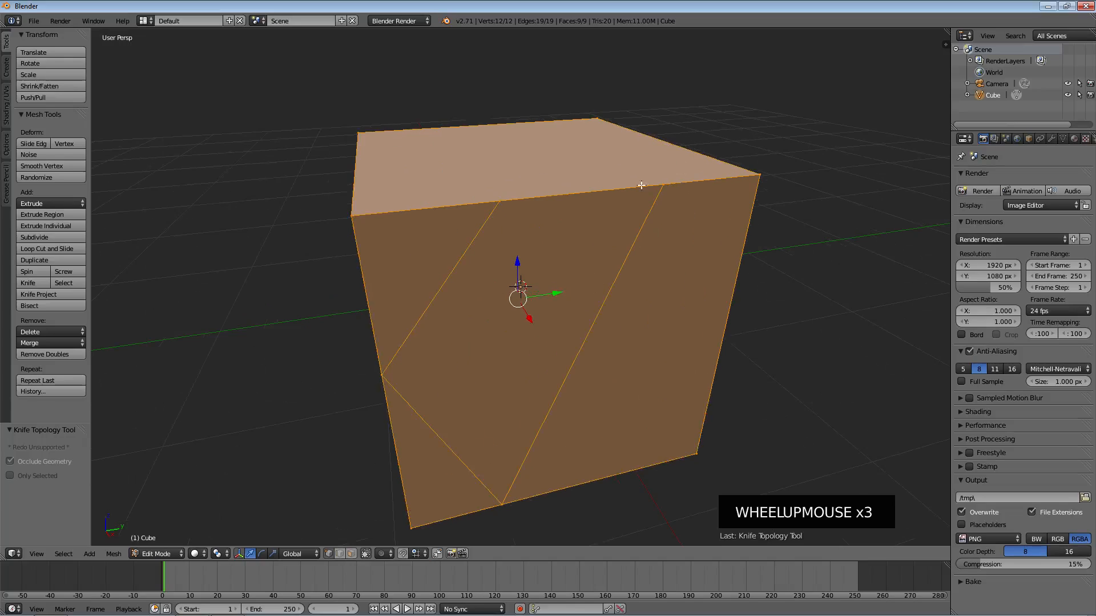
pyautogui.moveTo(583, 343); pyautogui.dragTo(553, 346, button='middle')
pyautogui.scroll(-2, 556, 328)
pyautogui.scroll(-1, 463, 260)
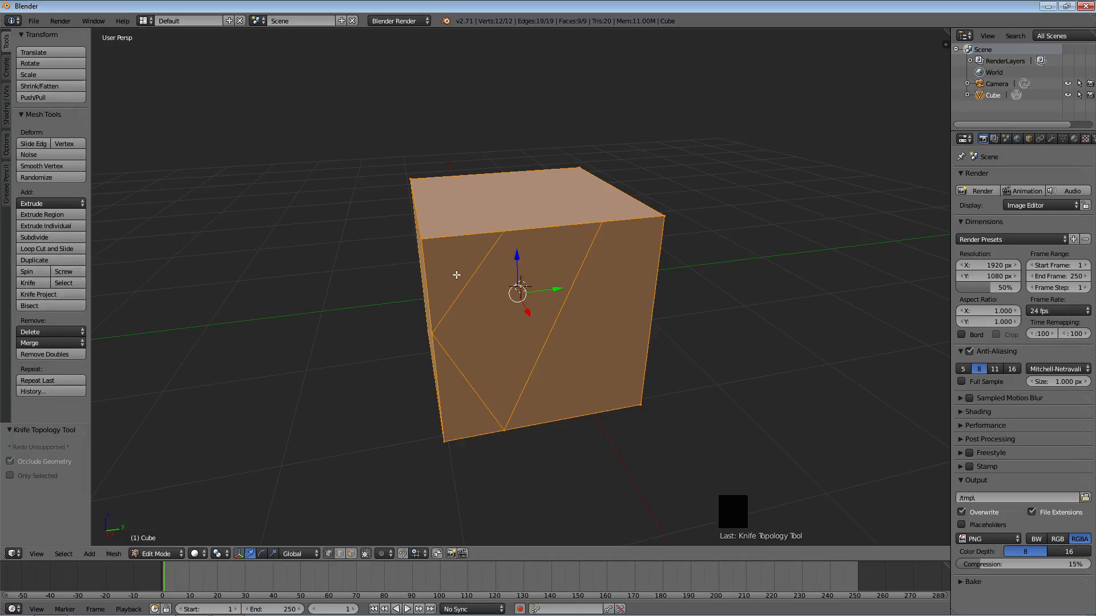
pyautogui.hotkey('ctrl', 'z')
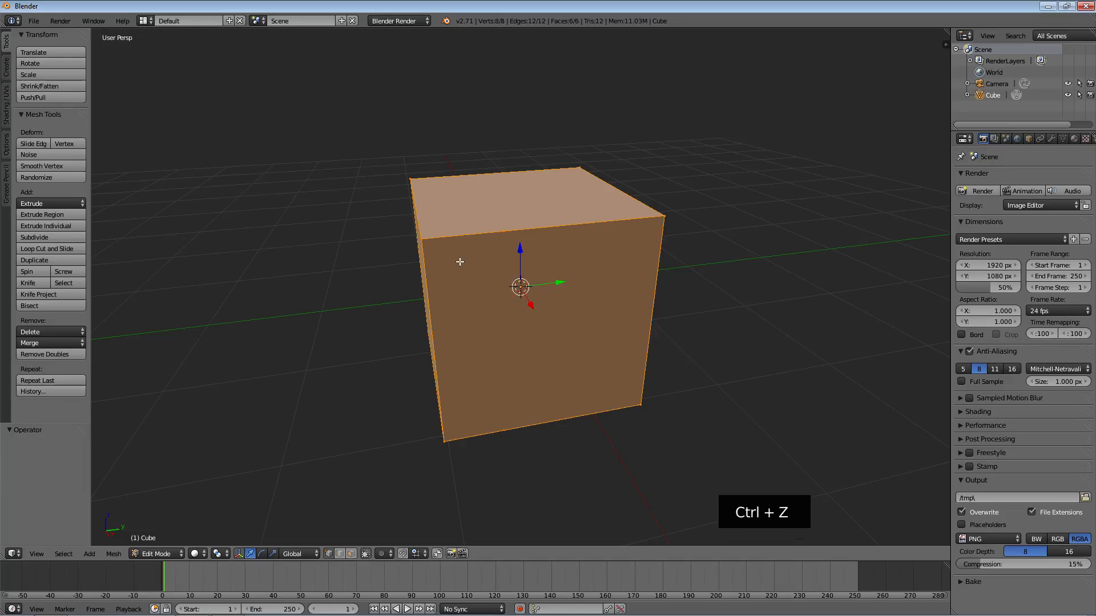
# - Bisect the cube along a diagonal line from above its upper left to its lower right, and undo the bisection
pyautogui.click(35, 306)
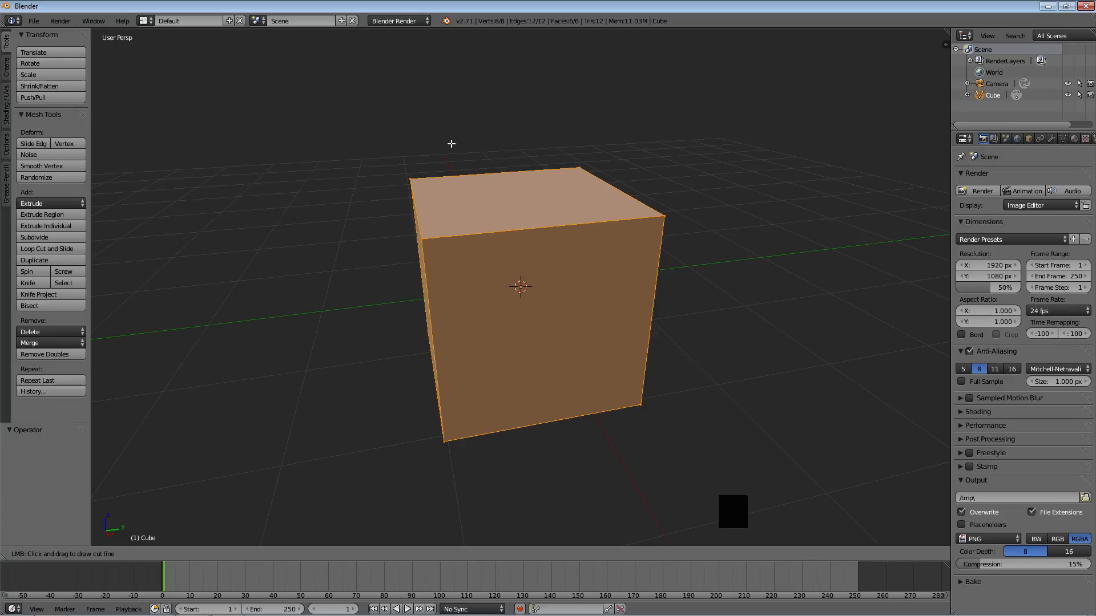
pyautogui.moveTo(432, 131); pyautogui.dragTo(628, 452)
pyautogui.moveTo(684, 325); pyautogui.dragTo(221, 225, button='middle')
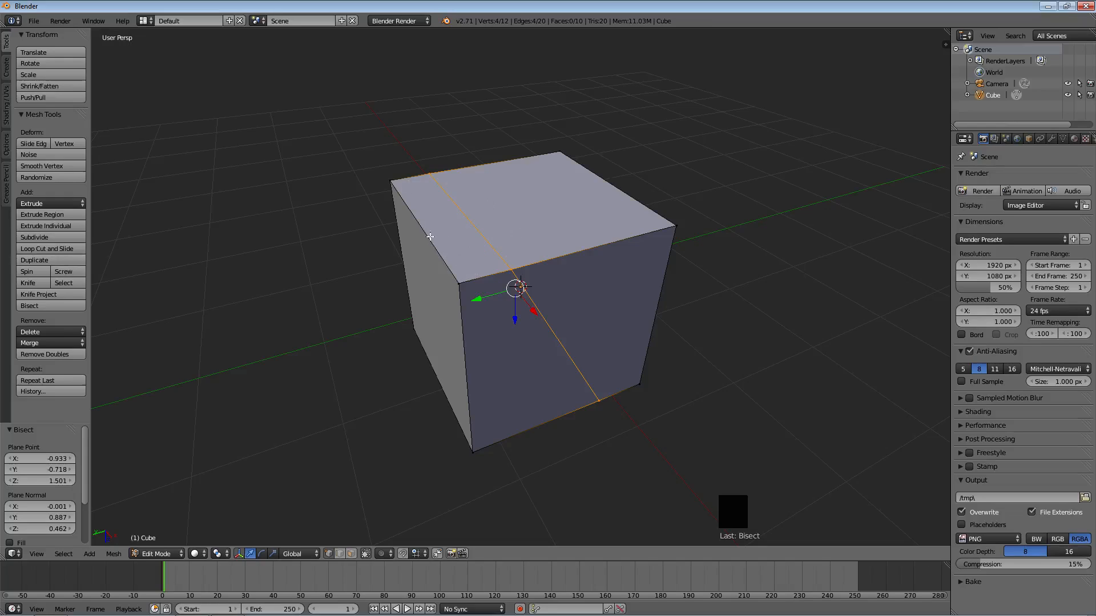
pyautogui.hotkey('ctrl', 'z')
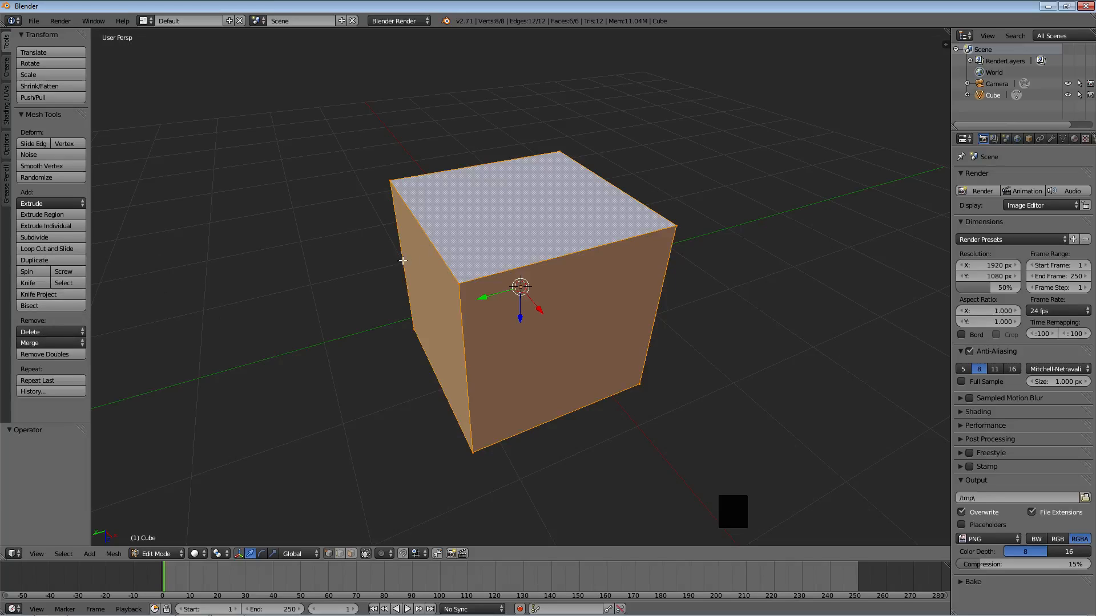
# - Add one horizontal loop cut around the cube's four sides and slide it to a spot near mid-height
pyautogui.click(60, 249)
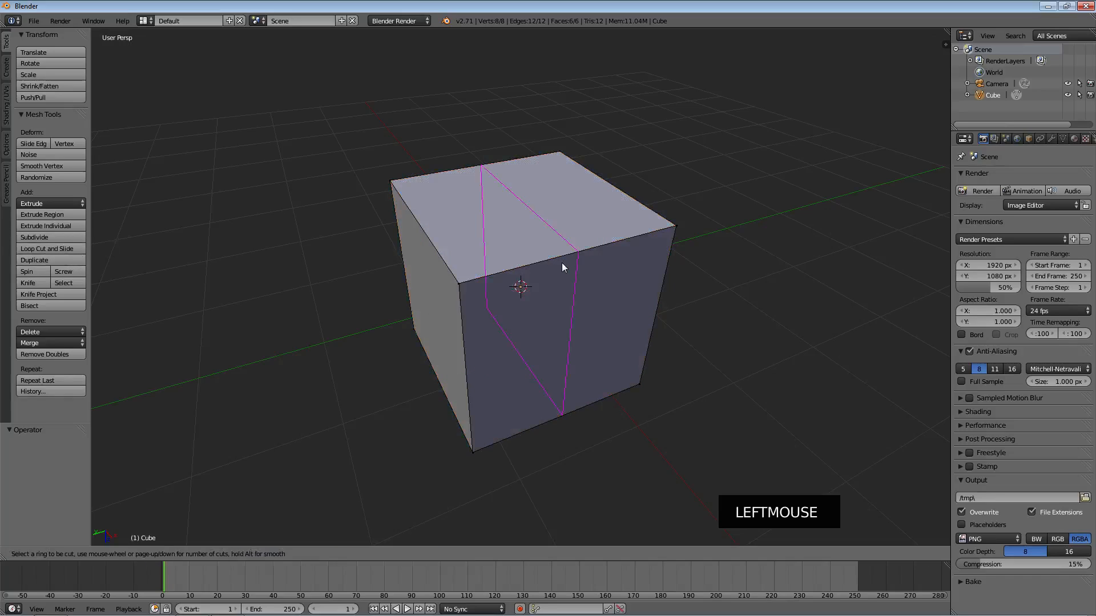
pyautogui.click(474, 313)
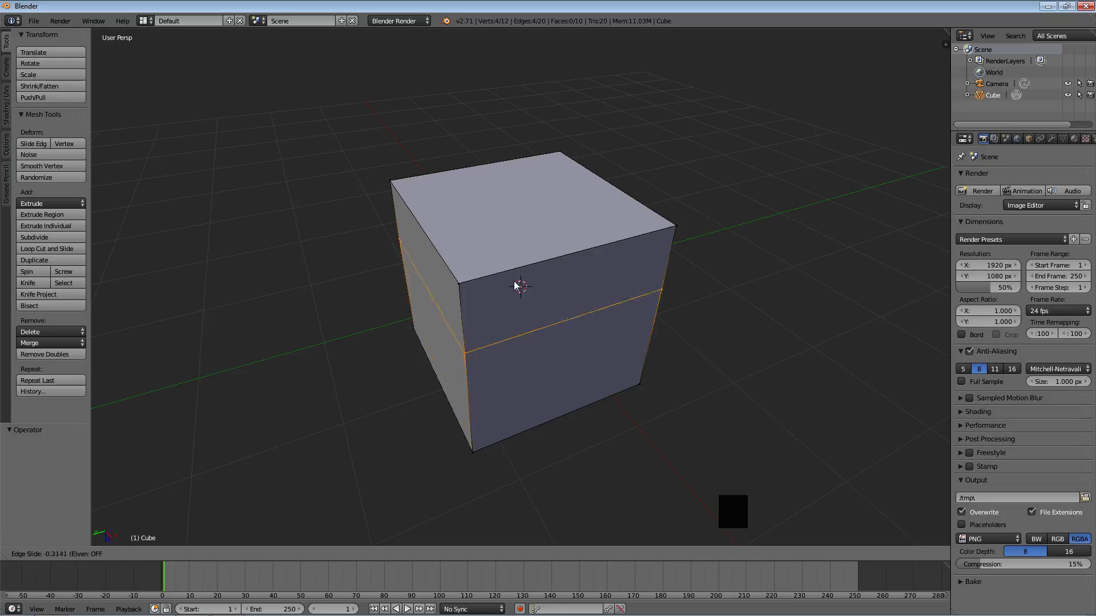
pyautogui.click(532, 300)
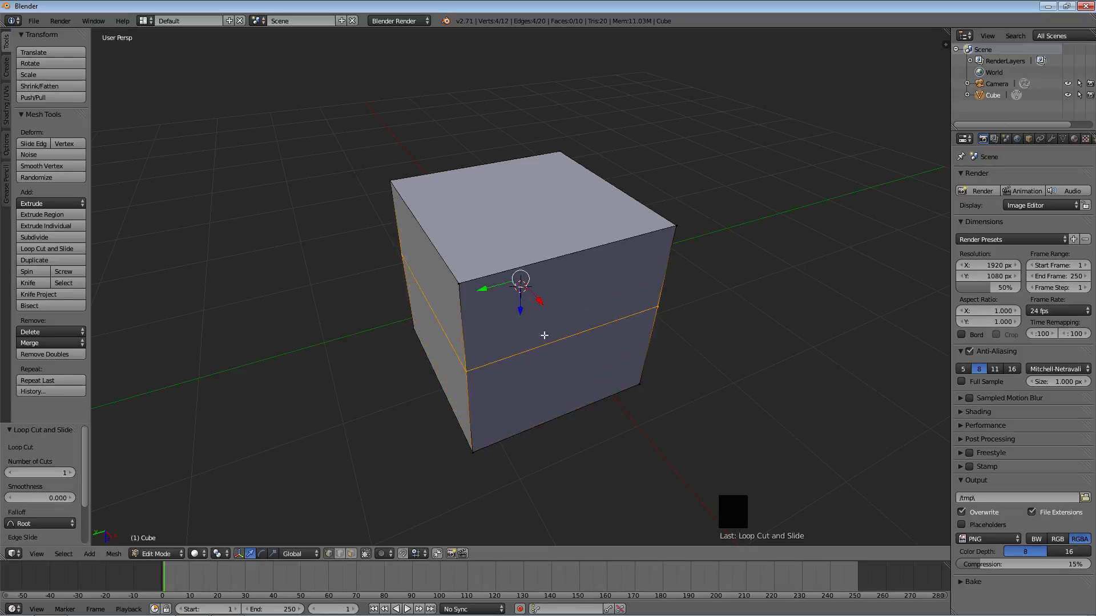
# - Undo the loop cut and add a new horizontal loop around the cube's four sides, slid slightly below mid-height
pyautogui.hotkey('ctrl', 'z')
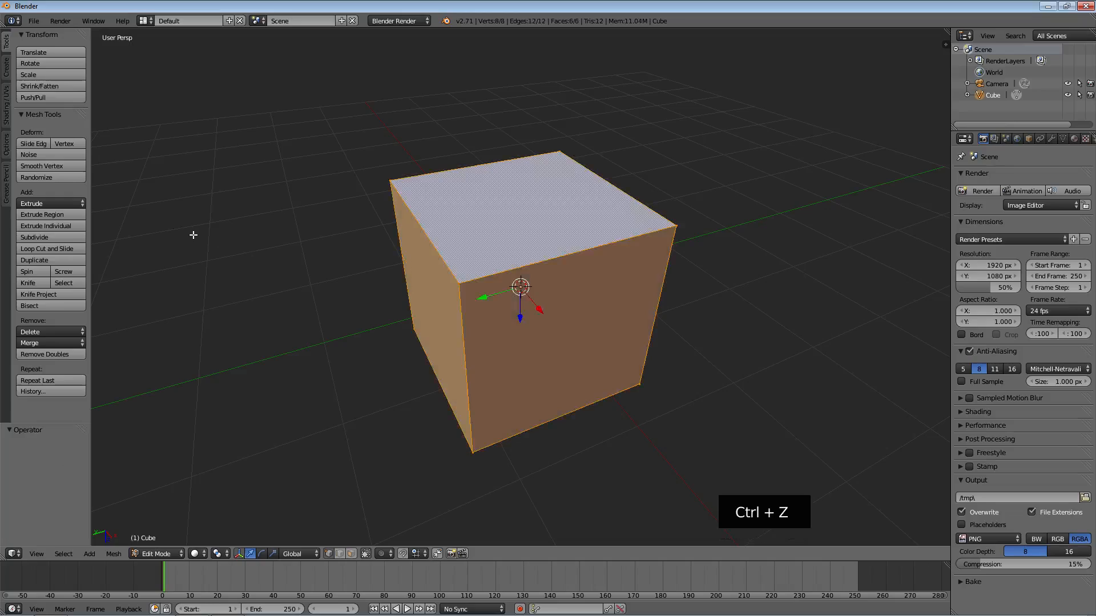
pyautogui.click(57, 250)
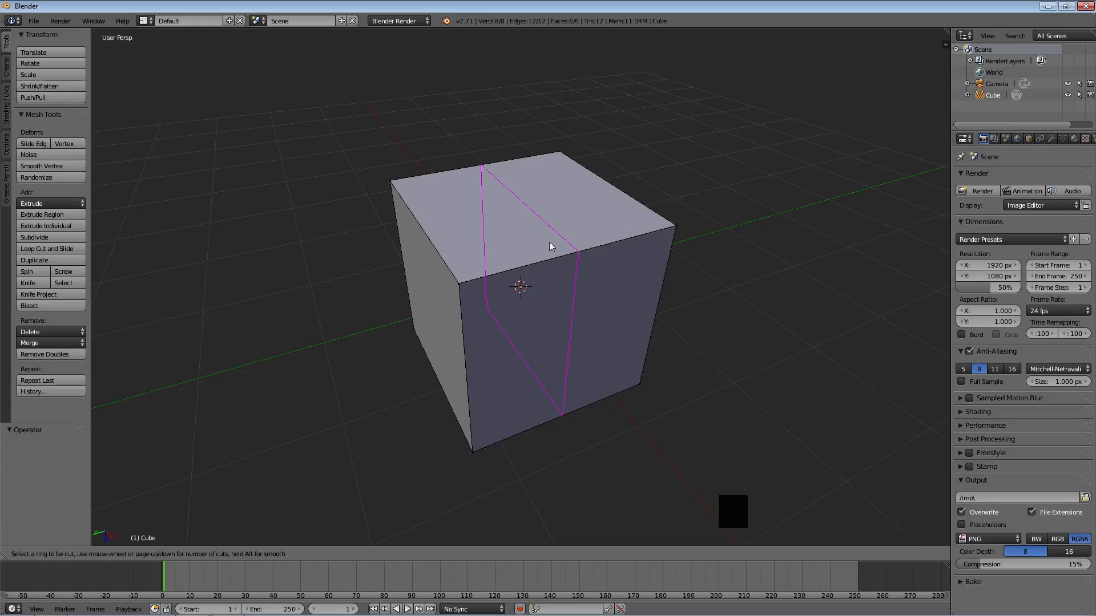
pyautogui.click(464, 334)
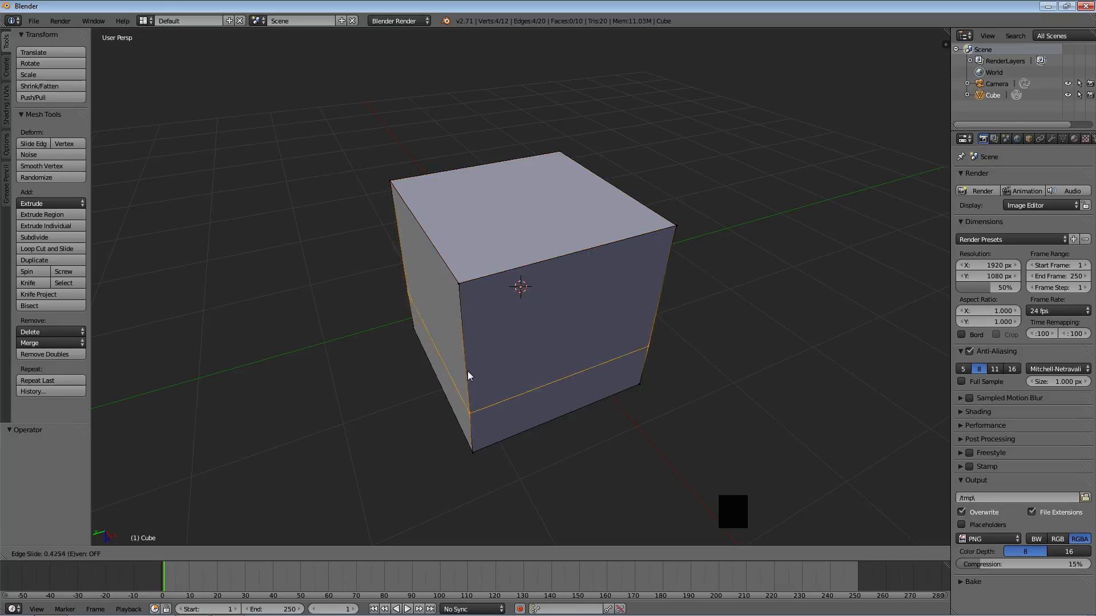
pyautogui.click(467, 339)
pyautogui.moveTo(466, 337); pyautogui.dragTo(558, 258, button='middle')
pyautogui.moveTo(323, 269); pyautogui.dragTo(83, 295, button='middle')
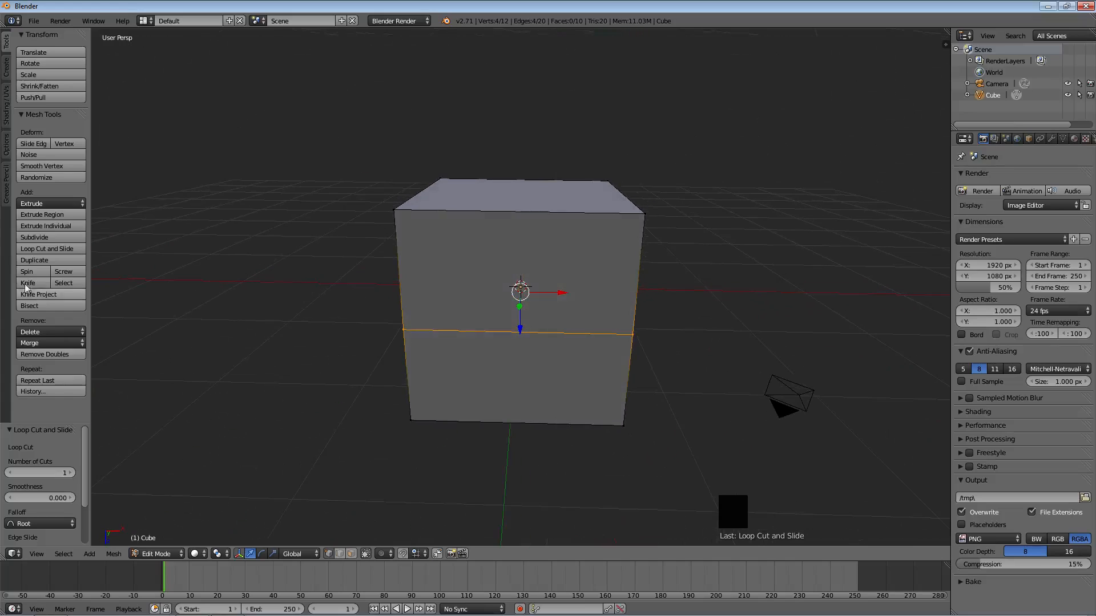
# - Subdivide the selected edge loop once, and undo both the subdivision and the loop cut
pyautogui.click(48, 237)
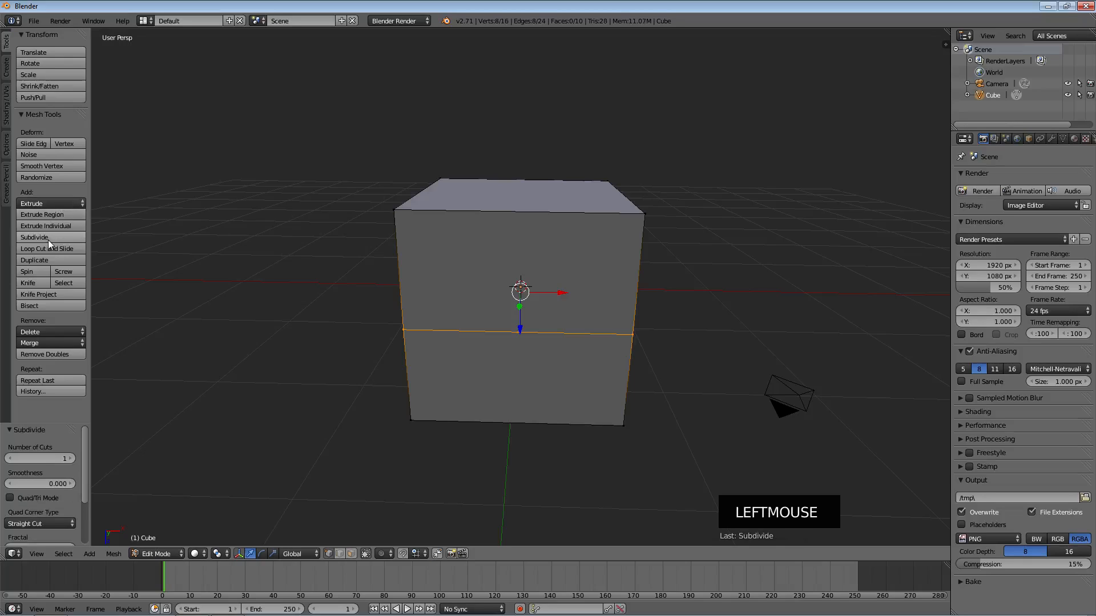
pyautogui.scroll(-3, 631, 269)
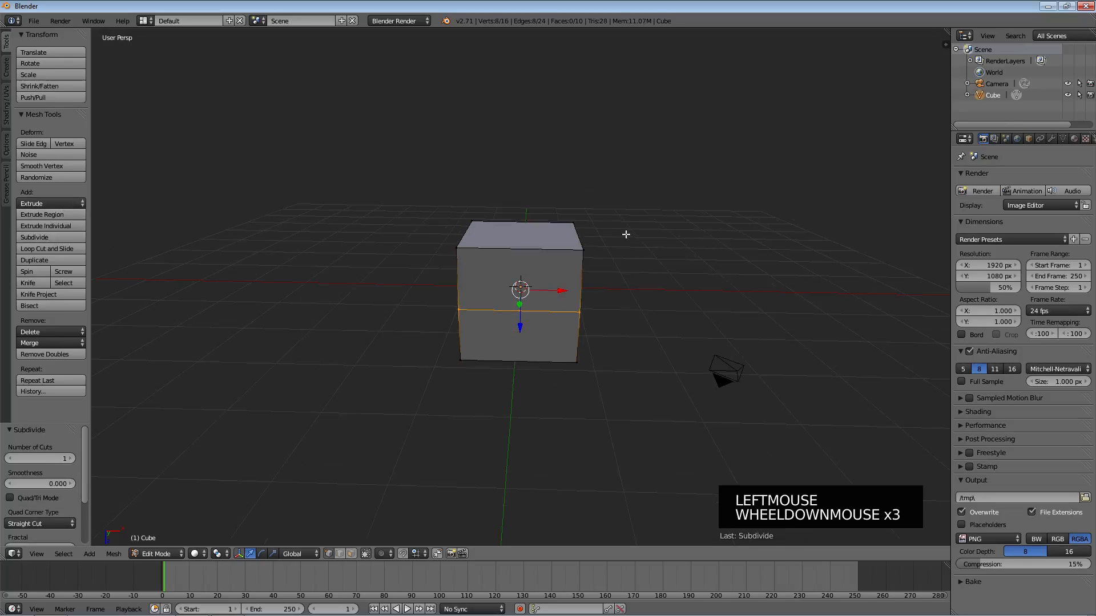
pyautogui.hotkey('ctrl', 'z')
pyautogui.hotkey('ctrl', 'z')
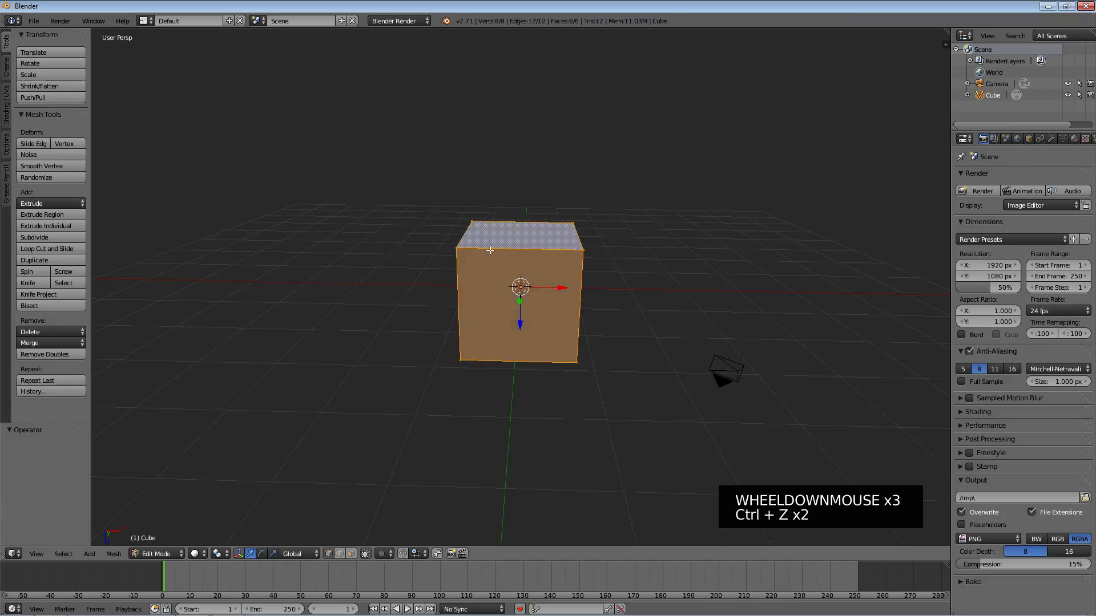
# - Deselect the cube's whole mesh and return to Object Mode with the cube selected
pyautogui.middleClick(437, 202)
pyautogui.moveTo(437, 203); pyautogui.dragTo(508, 246, button='middle')
pyautogui.scroll(3, 508, 246)
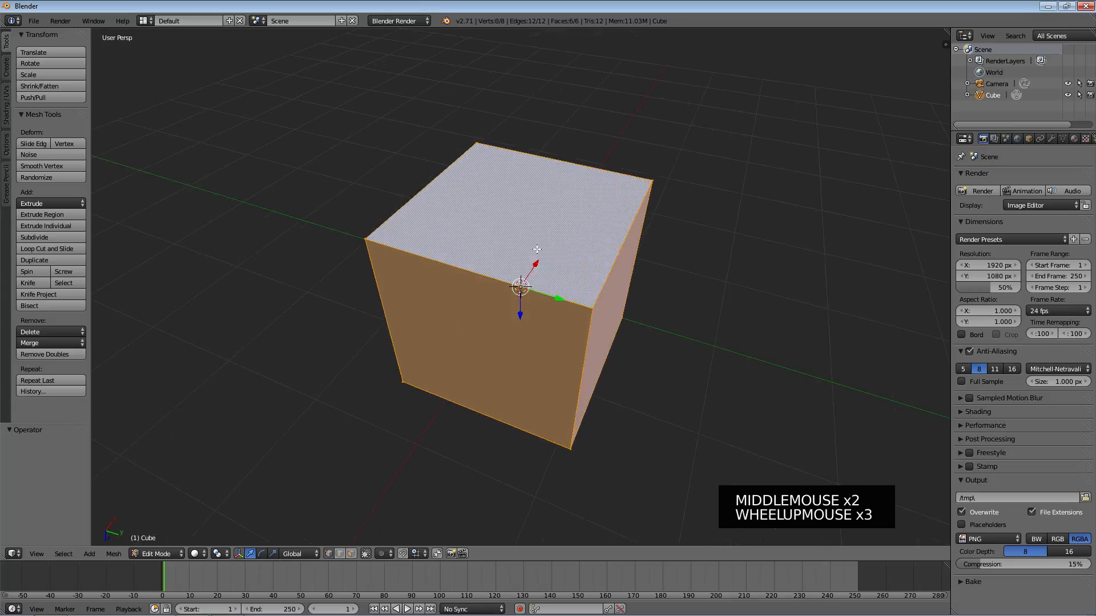
pyautogui.press('a')
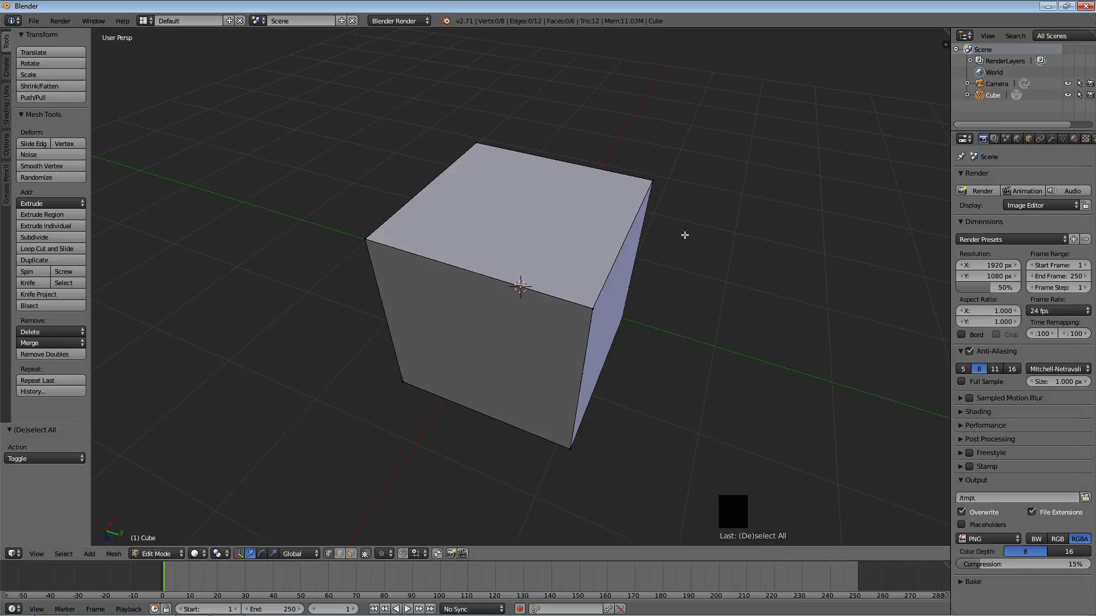
pyautogui.press('Tab')
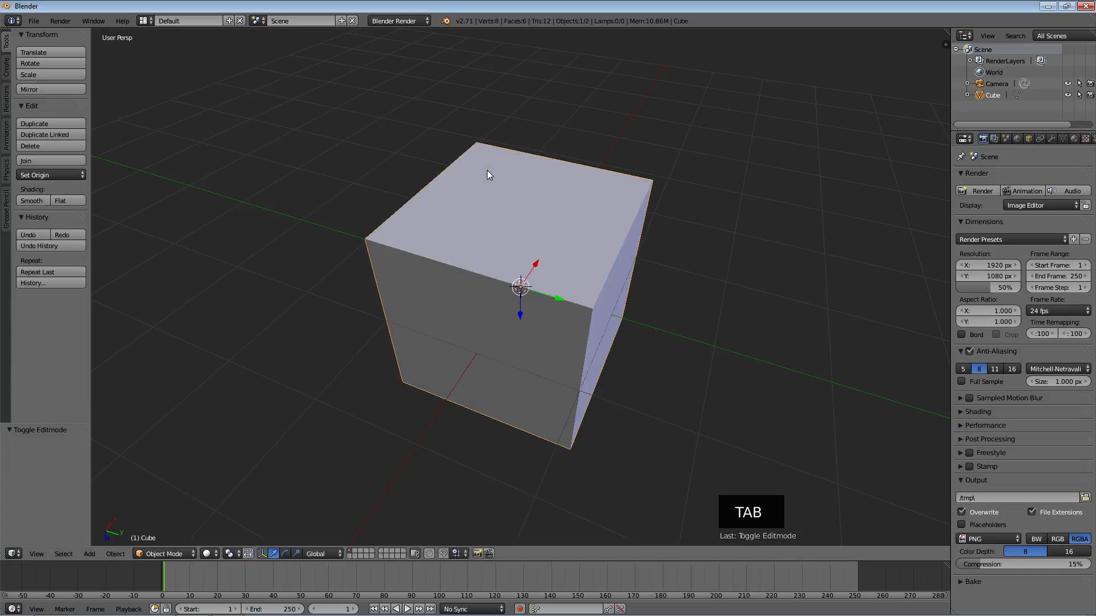
pyautogui.rightClick(526, 246)
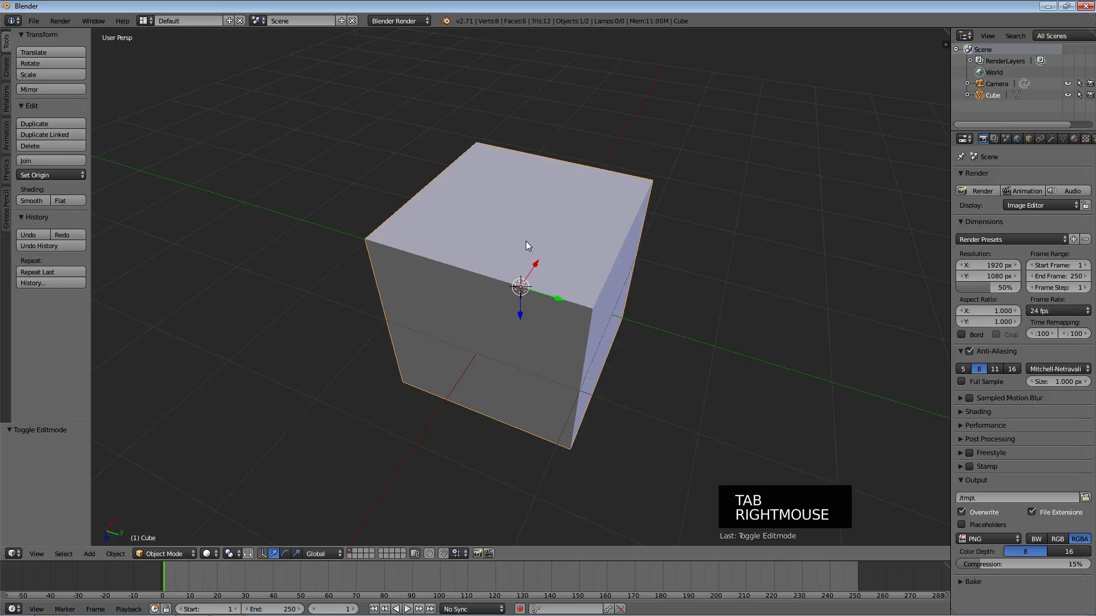
# - Add a Wireframe modifier to the cube
pyautogui.scroll(-1, 528, 247)
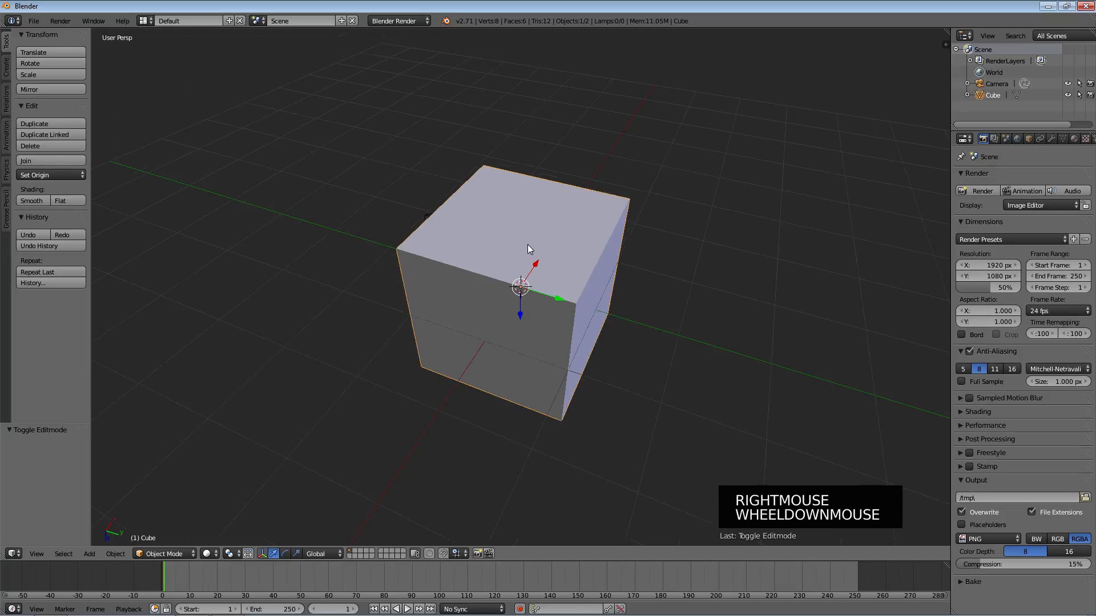
pyautogui.scroll(-2, 527, 245)
pyautogui.moveTo(638, 286); pyautogui.dragTo(610, 253, button='middle')
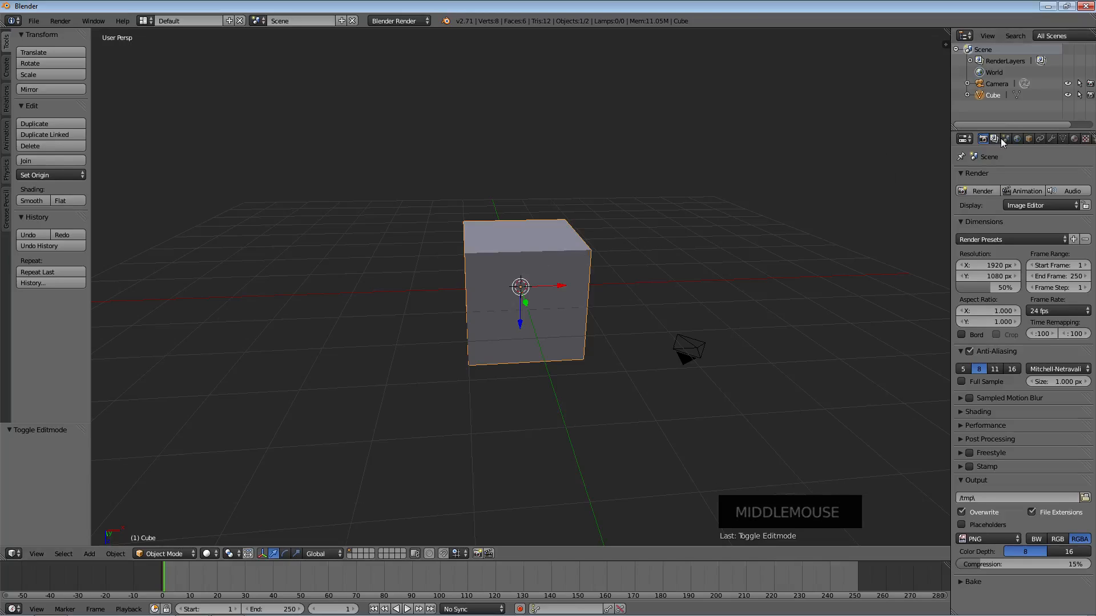
pyautogui.click(1051, 139)
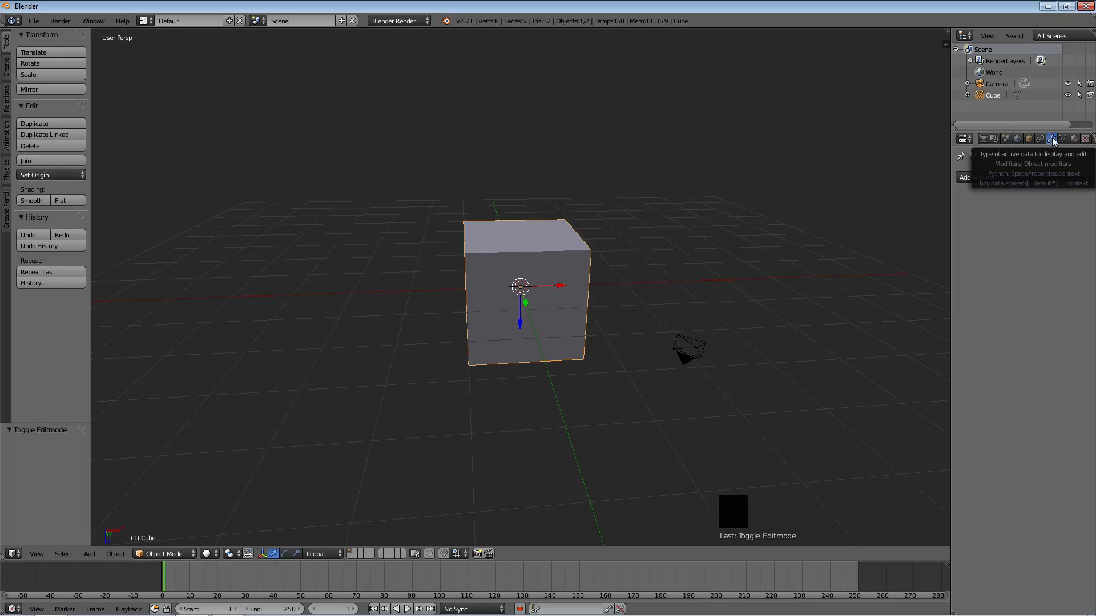
pyautogui.click(1054, 140)
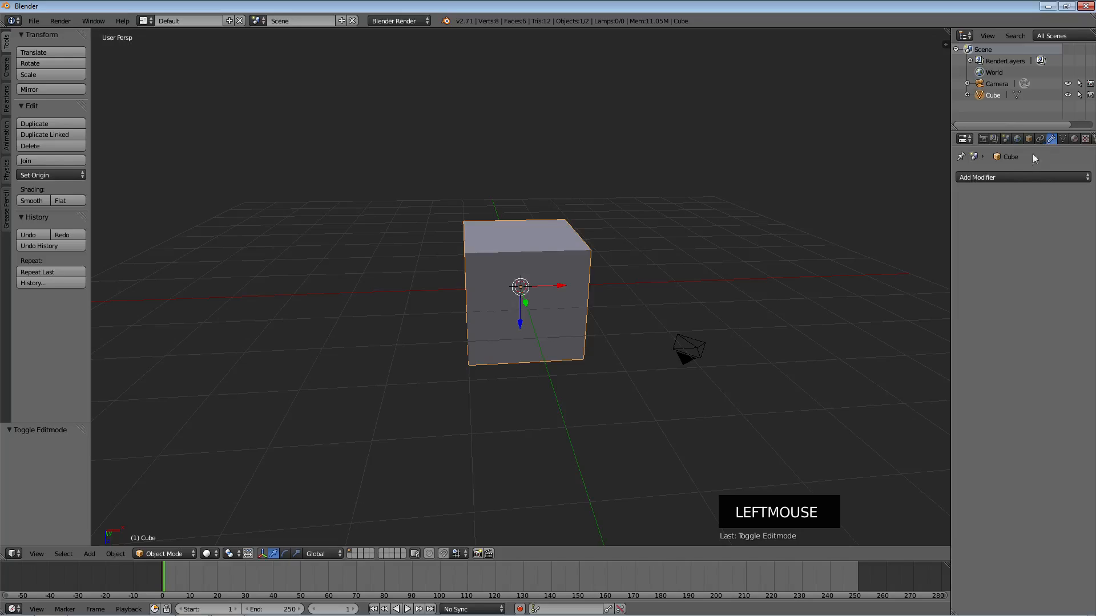
pyautogui.click(1000, 159)
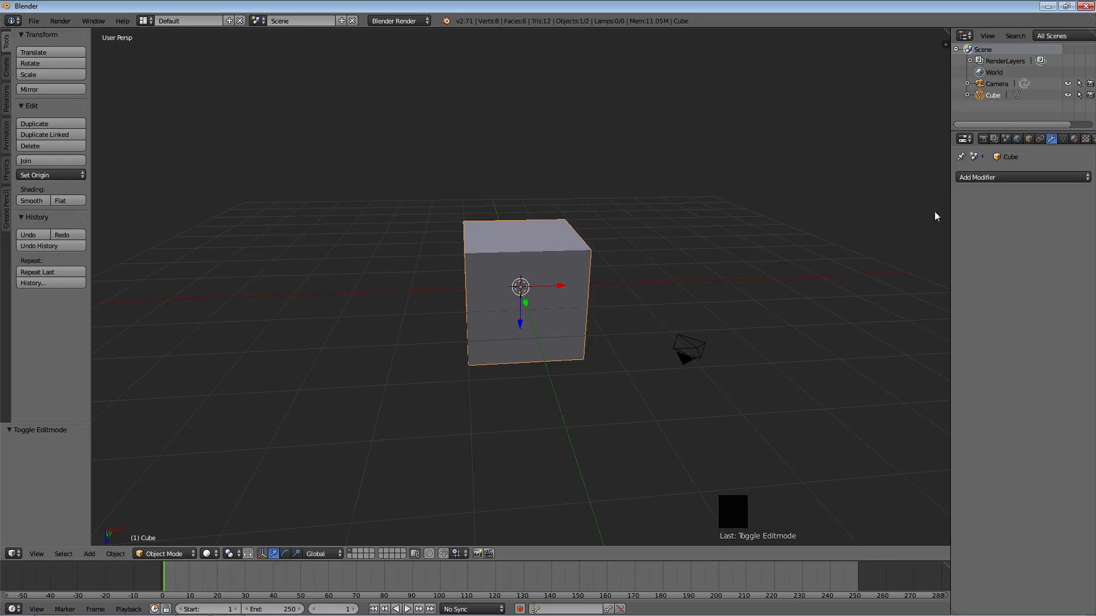
pyautogui.click(987, 178)
pyautogui.click(1050, 177)
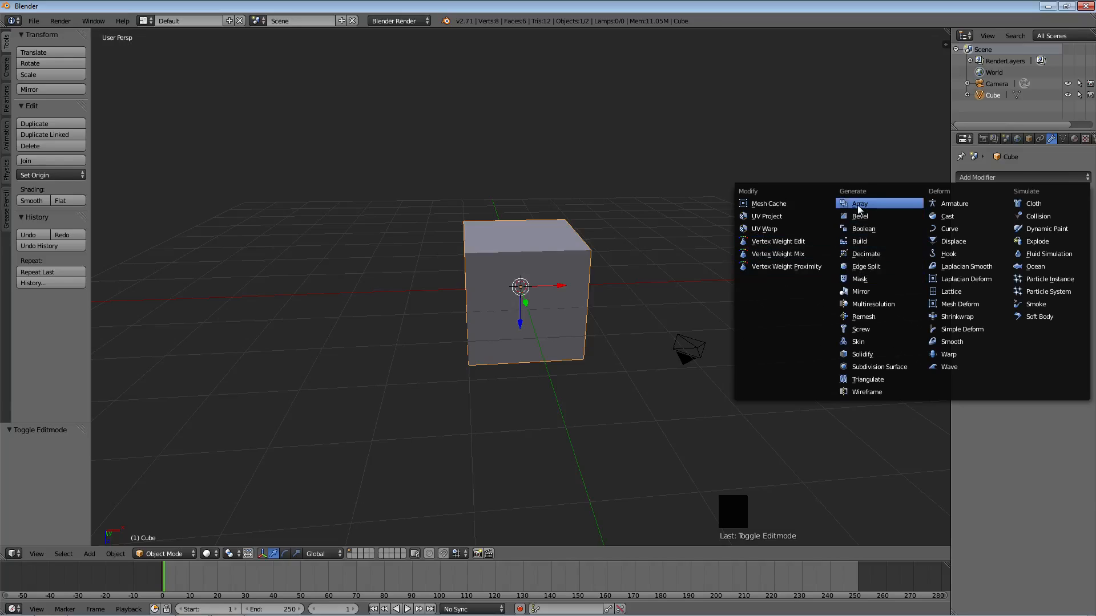
pyautogui.click(855, 392)
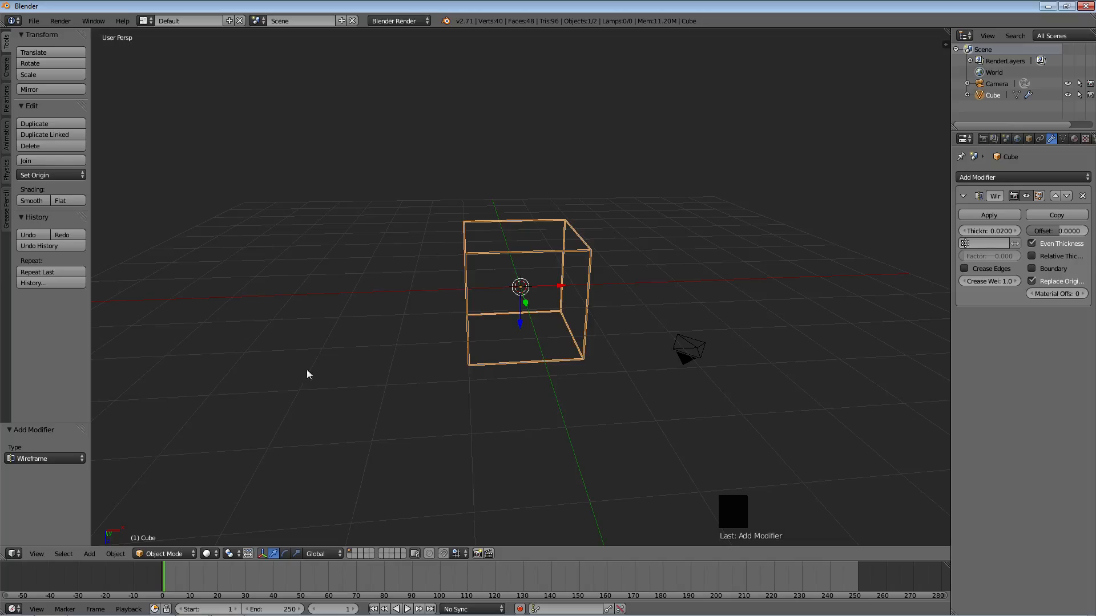
# - Set the Wireframe modifier's thickness to 0.3180 and try adjusting its offset
pyautogui.moveTo(438, 281); pyautogui.dragTo(482, 287, button='middle')
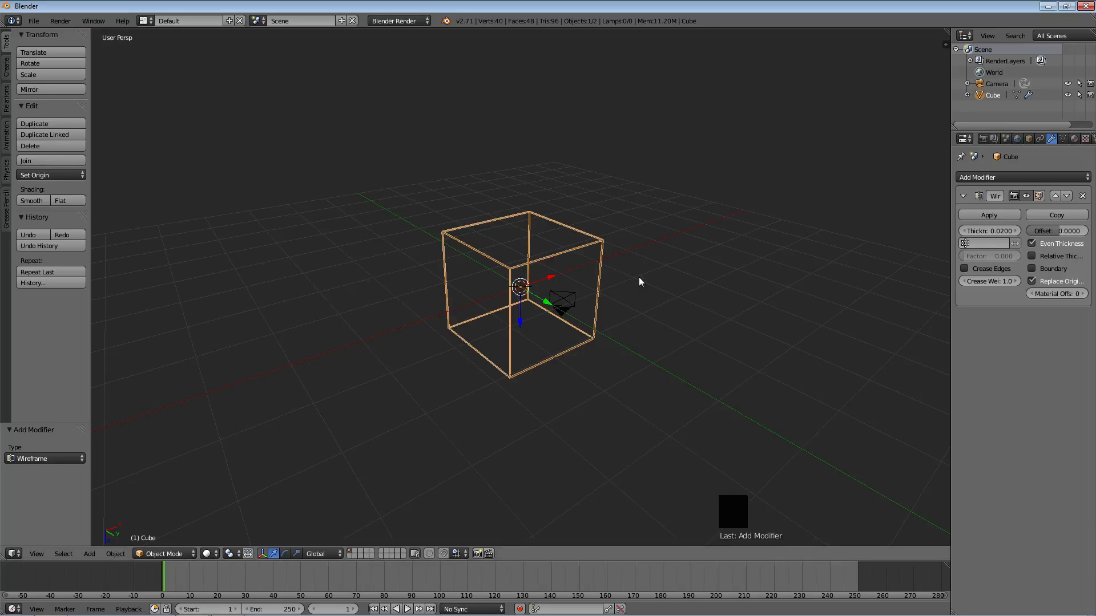
pyautogui.scroll(4, 514, 267)
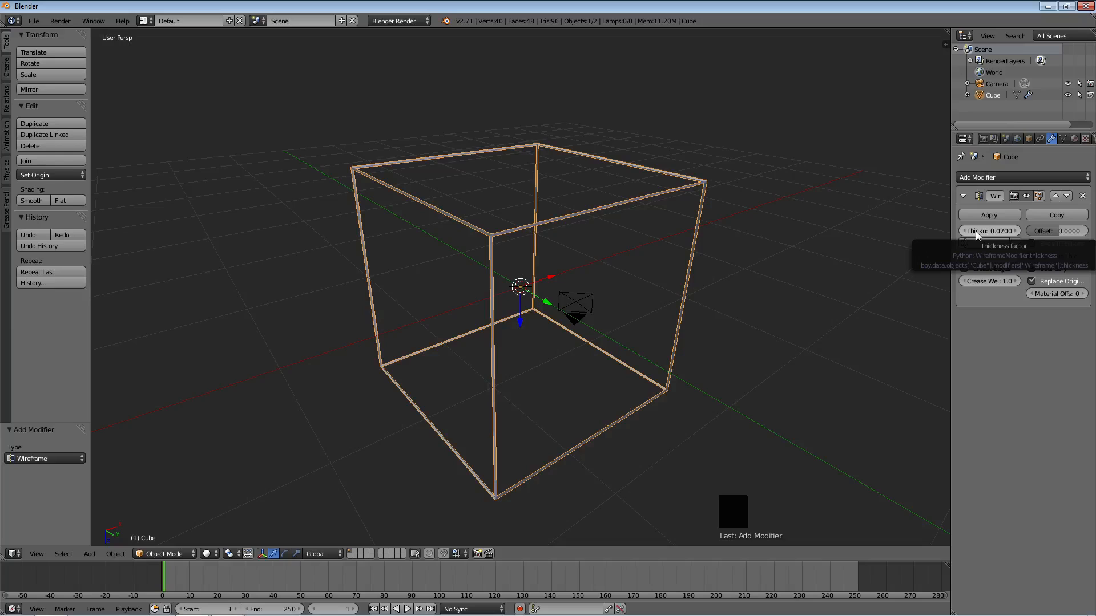
pyautogui.moveTo(975, 231); pyautogui.dragTo(1048, 231)
pyautogui.moveTo(989, 231); pyautogui.dragTo(1022, 230)
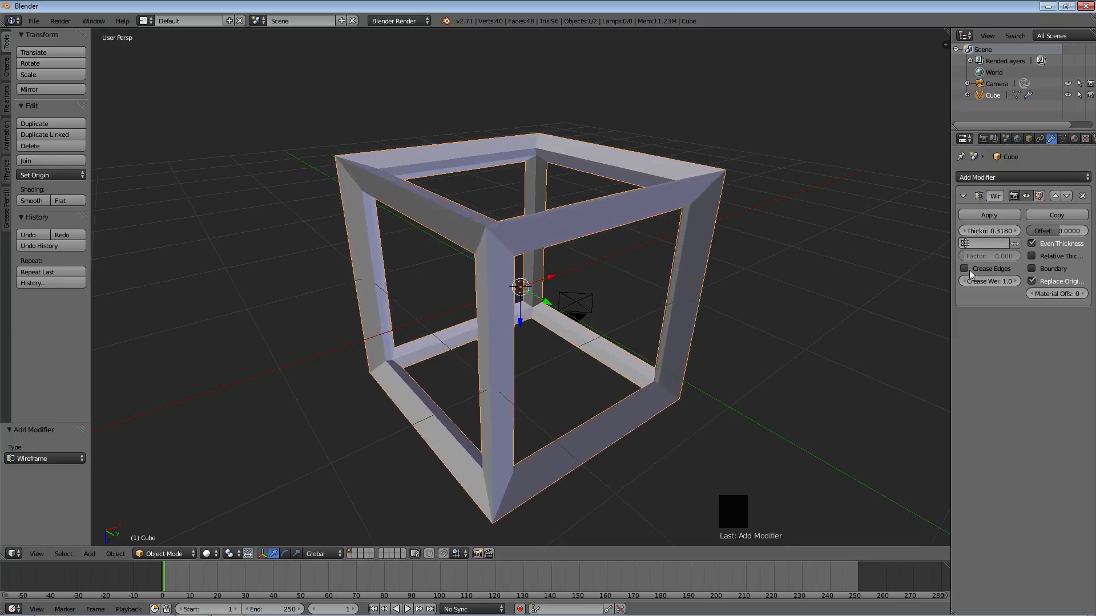
pyautogui.moveTo(754, 239)
pyautogui.mouseDown(button='middle')
pyautogui.moveTo(685, 310)
pyautogui.moveTo(684, 212)
pyautogui.moveTo(737, 213)
pyautogui.moveTo(768, 239)
pyautogui.mouseUp(button='middle')
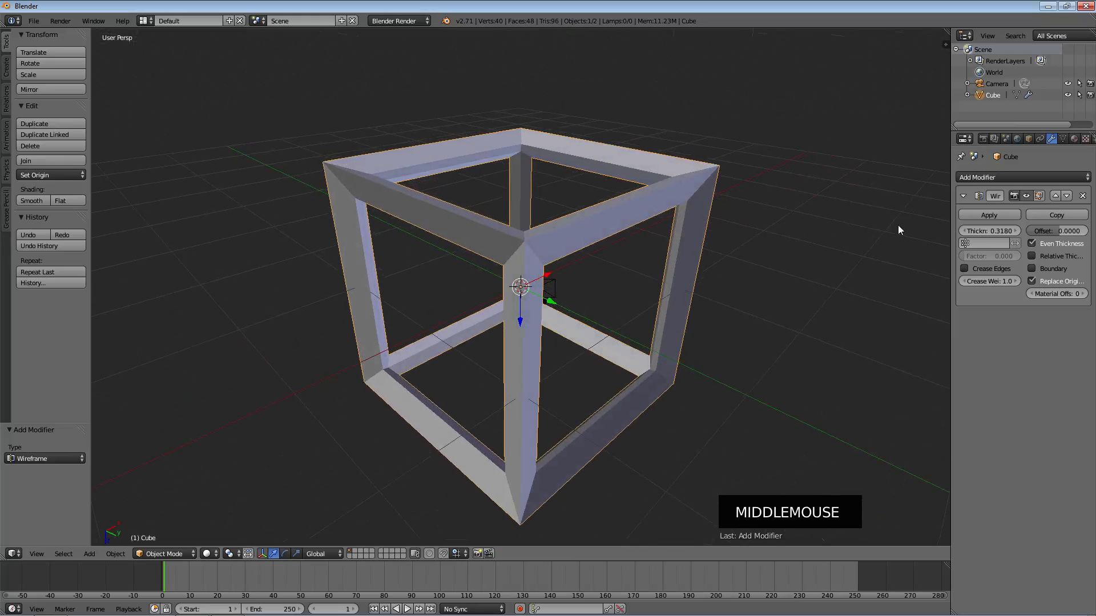
pyautogui.moveTo(1056, 231)
pyautogui.mouseDown()
pyautogui.moveTo(1085, 232)
pyautogui.moveTo(1041, 231)
pyautogui.mouseUp()
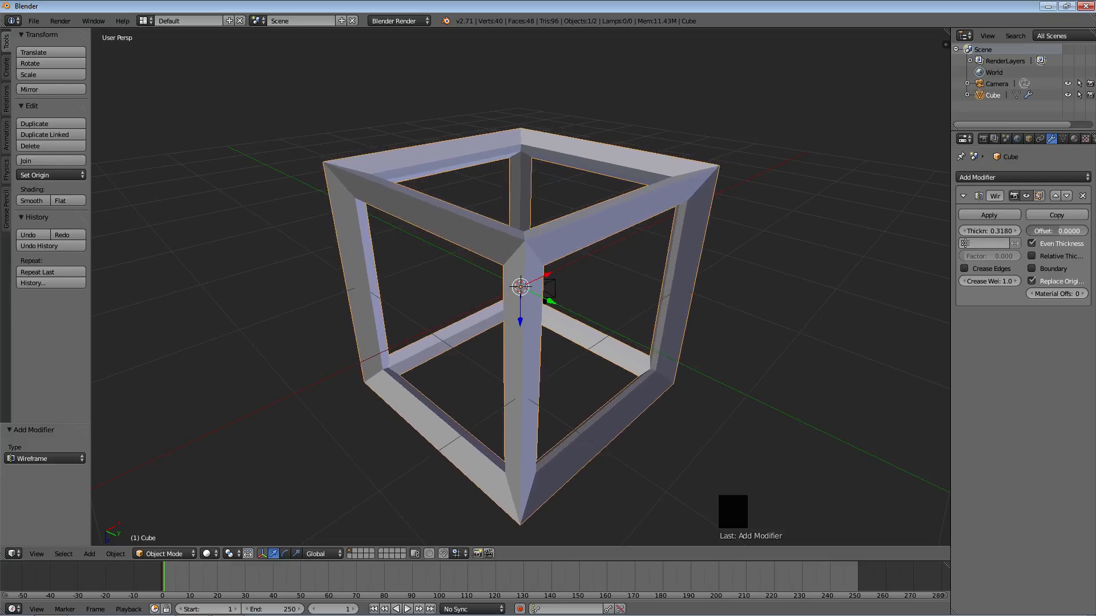
# - Set the Wireframe modifier's crease weight to 0.089, toggling Crease Edges on and back off
pyautogui.click(979, 283)
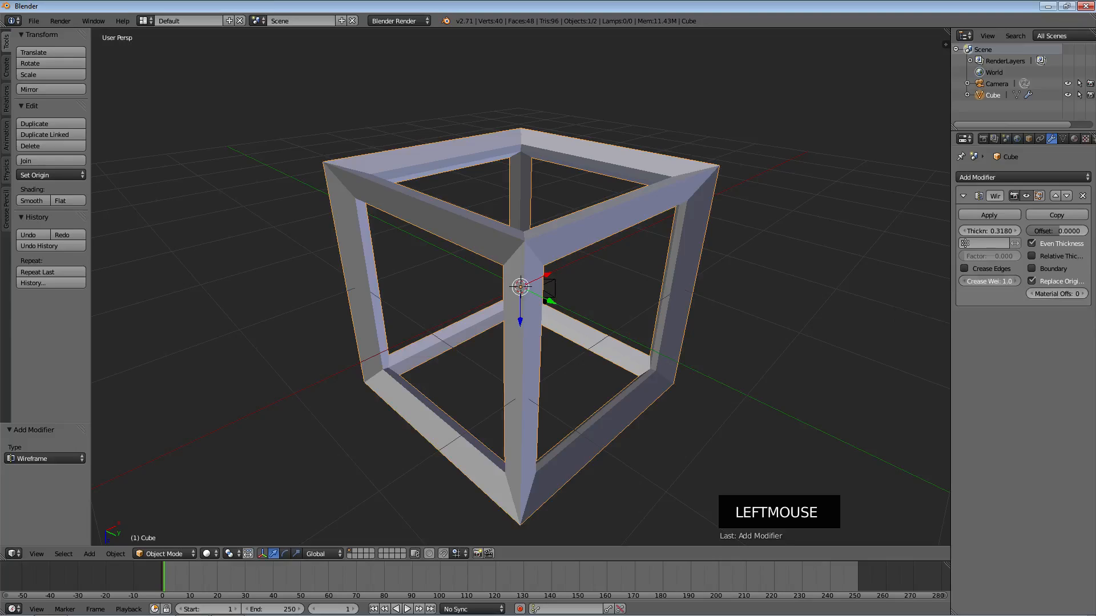
pyautogui.moveTo(980, 281); pyautogui.dragTo(987, 281)
pyautogui.click(988, 279)
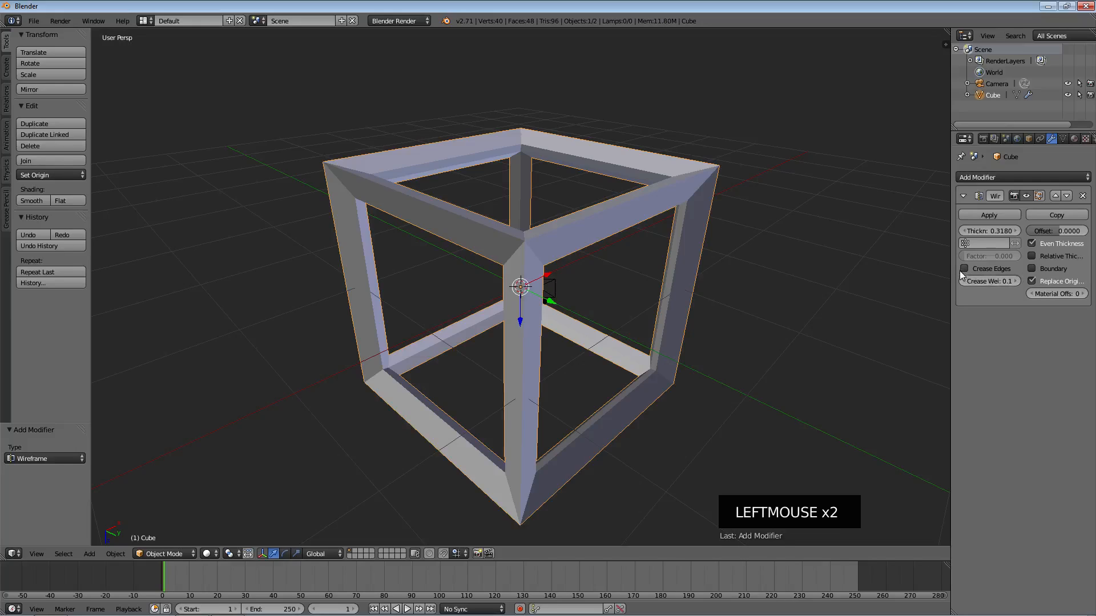
pyautogui.click(964, 269)
pyautogui.click(963, 268)
pyautogui.moveTo(974, 280); pyautogui.dragTo(972, 280)
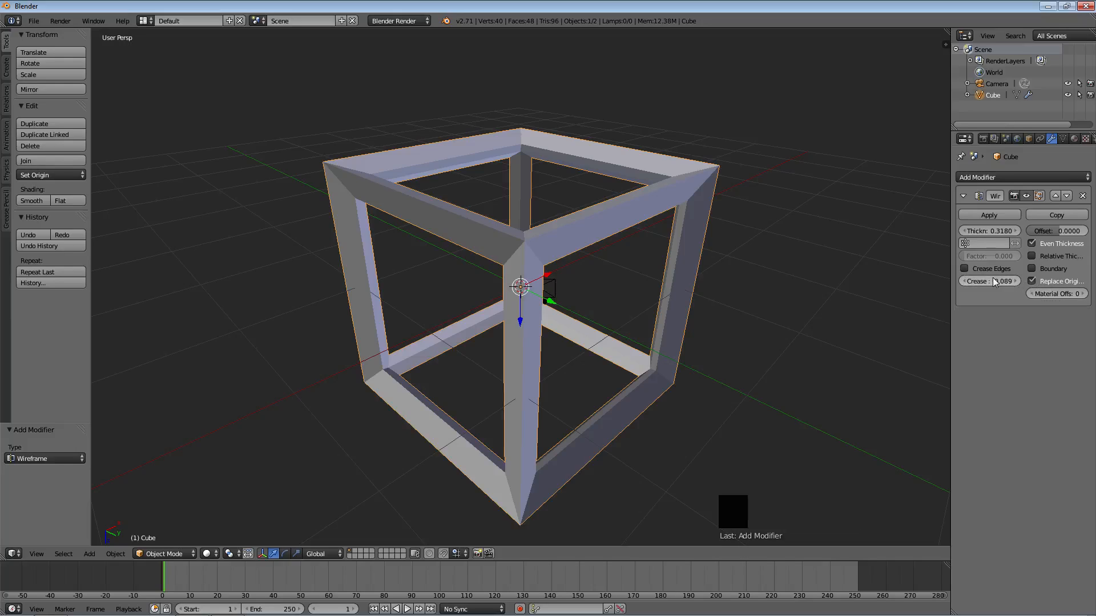
# - Toggle the Wireframe modifier's Even Thickness off and on repeatedly to compare the frame, leaving it enabled
pyautogui.click(1030, 242)
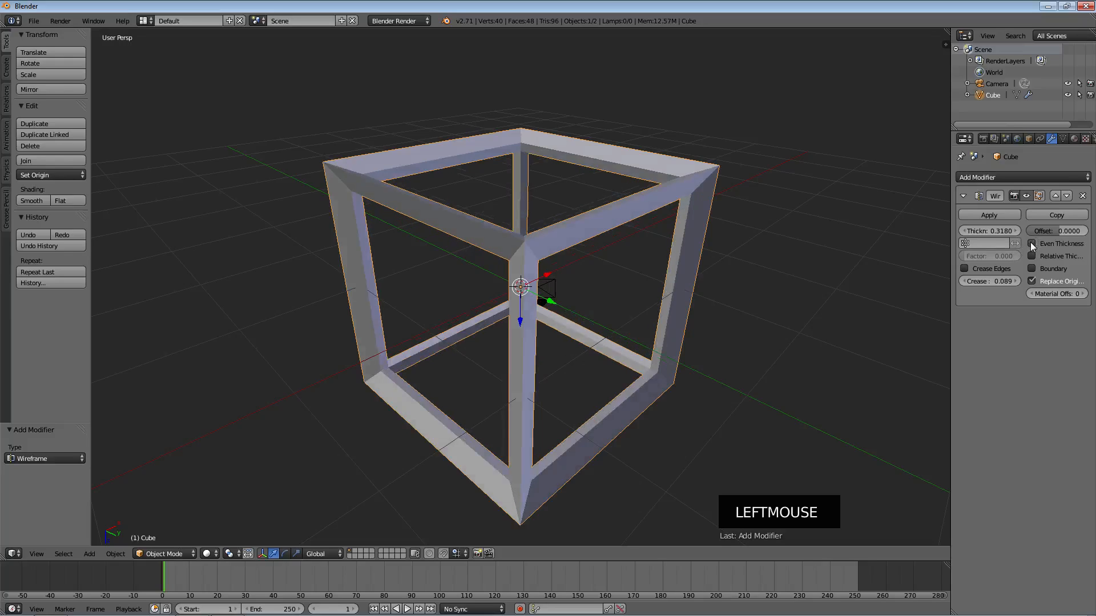
pyautogui.click(1030, 242)
pyautogui.click(1030, 242)
pyautogui.click(1030, 242)
pyautogui.click(1030, 242)
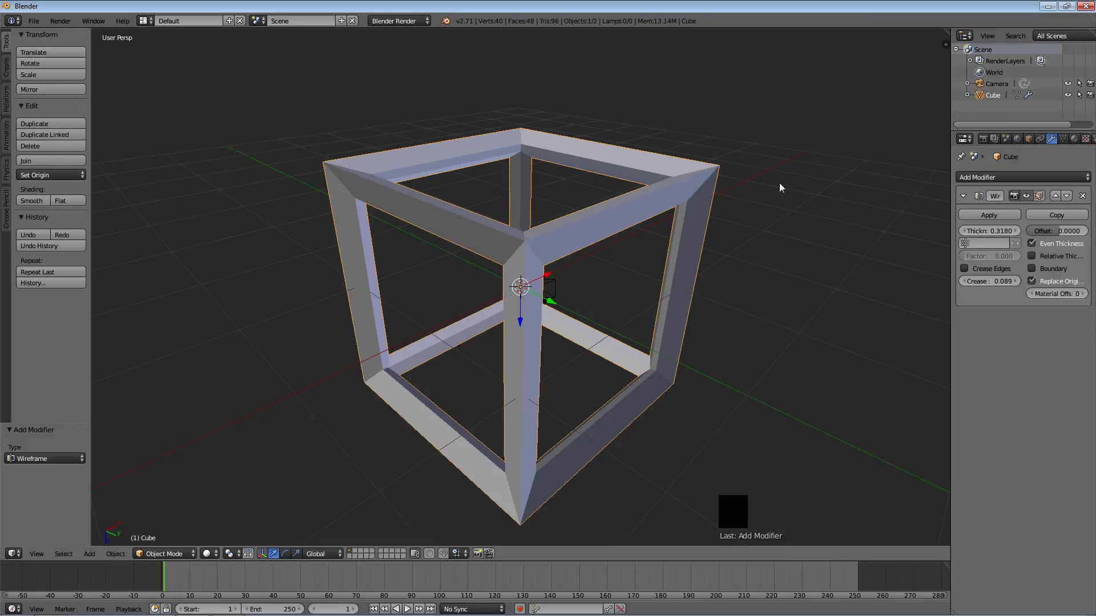
# - Delete the wireframe cube from the scene
pyautogui.moveTo(746, 223)
pyautogui.mouseDown(button='middle')
pyautogui.moveTo(734, 272)
pyautogui.moveTo(726, 251)
pyautogui.moveTo(744, 224)
pyautogui.mouseUp(button='middle')
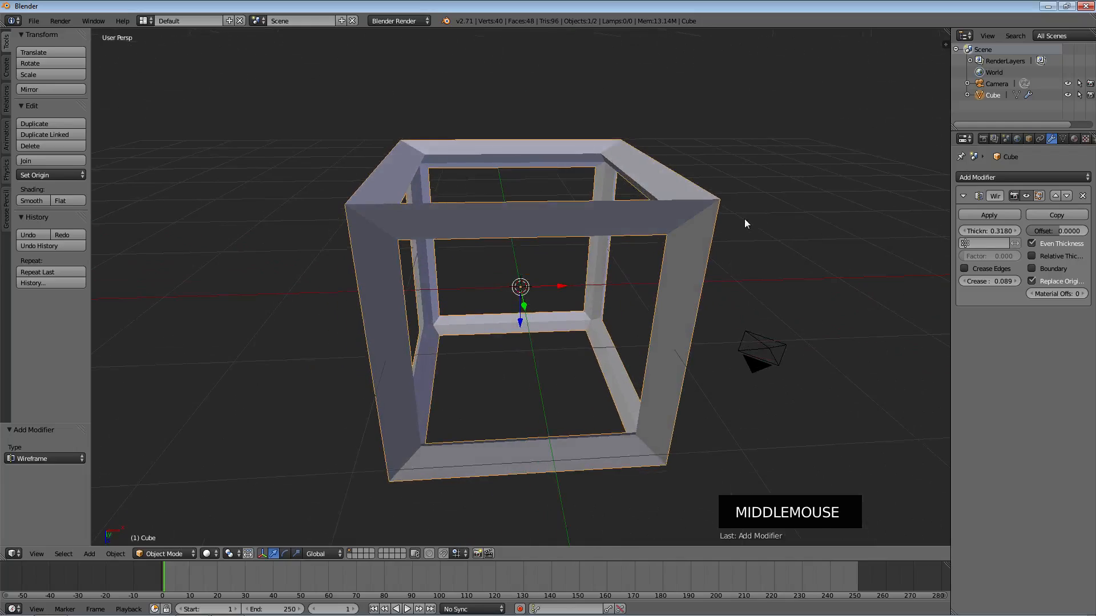
pyautogui.scroll(-2, 713, 225)
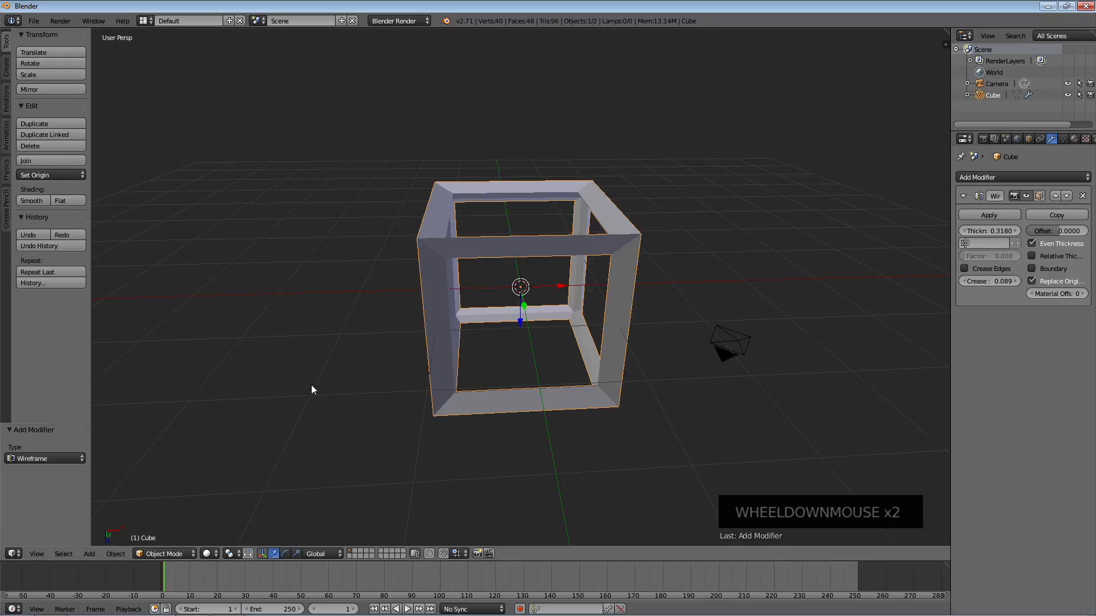
pyautogui.press('x')
pyautogui.click(365, 376)
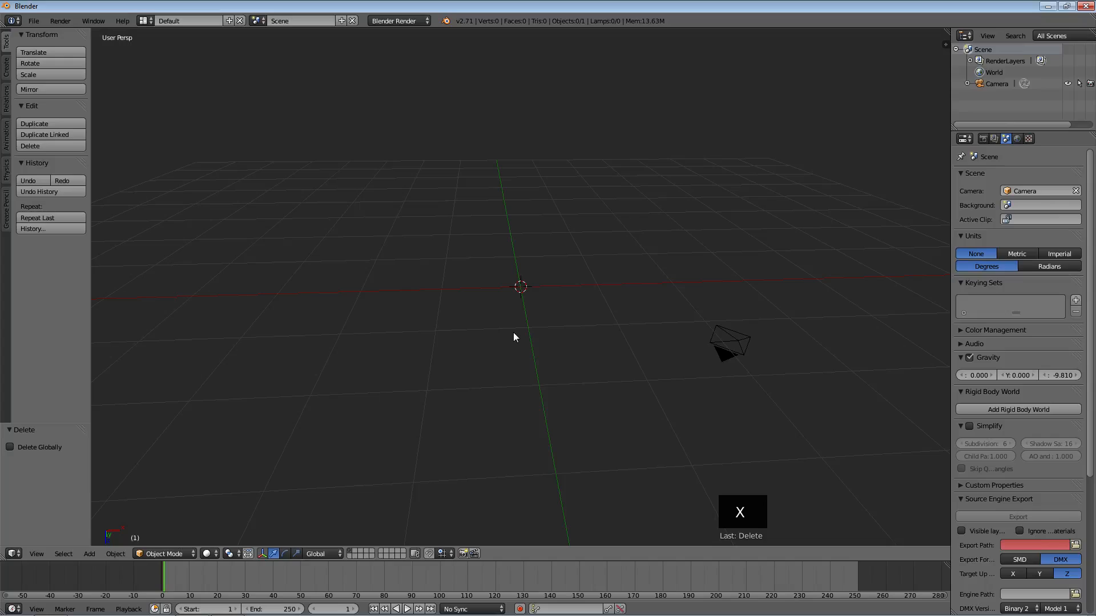
# - Add a Monkey mesh at the scene origin
pyautogui.hotkey('shift', 'a')
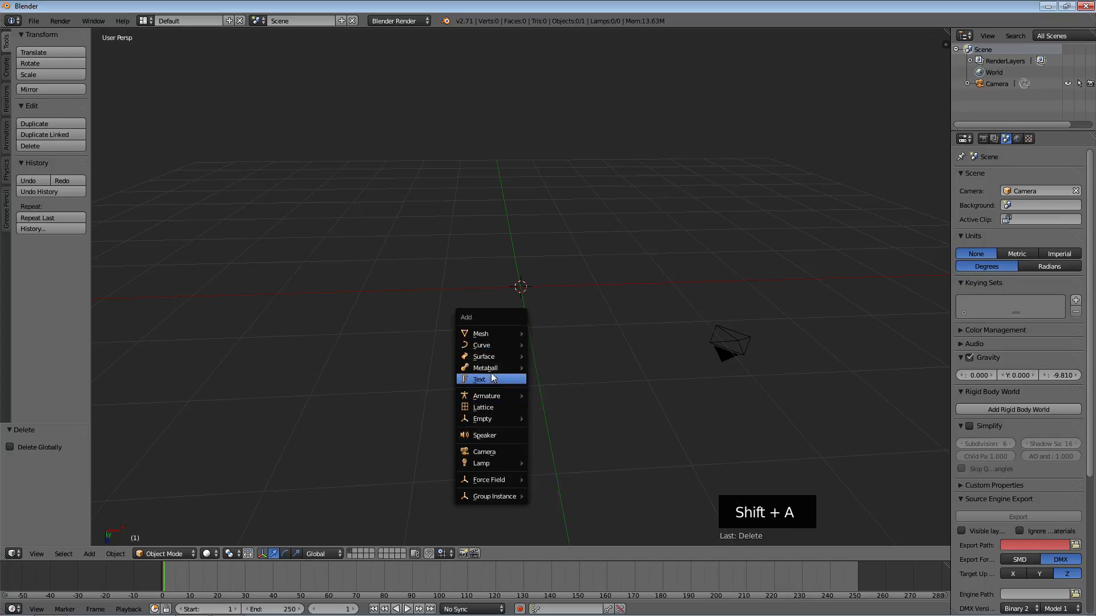
pyautogui.moveTo(504, 333)
pyautogui.click(563, 440)
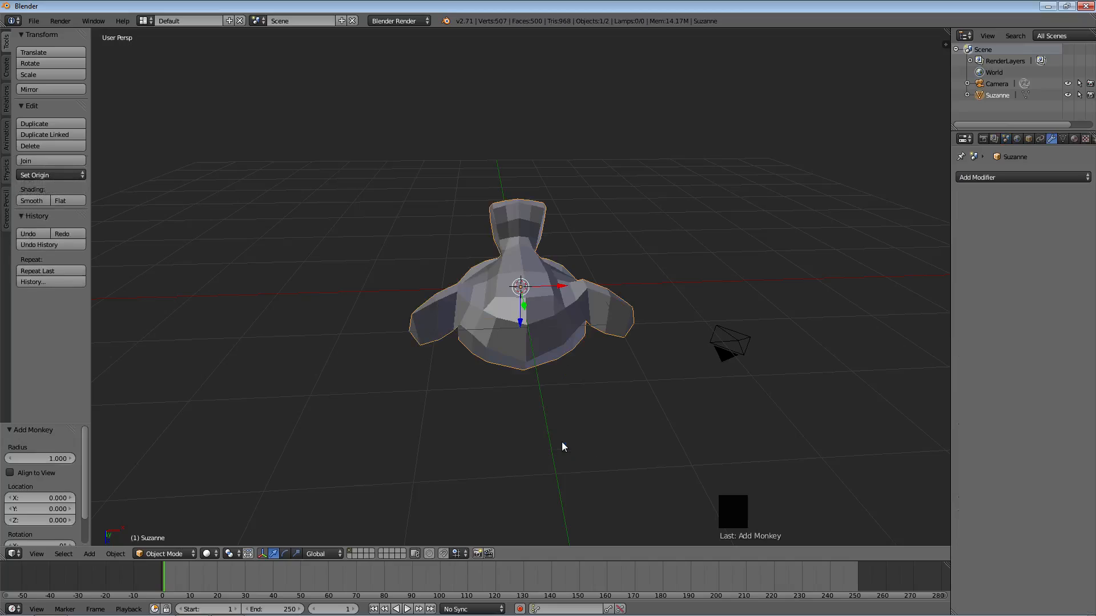
# - Move the monkey head up about 1.32 units along the Z axis
pyautogui.moveTo(550, 334); pyautogui.dragTo(656, 186, button='middle')
pyautogui.press('KP_7')
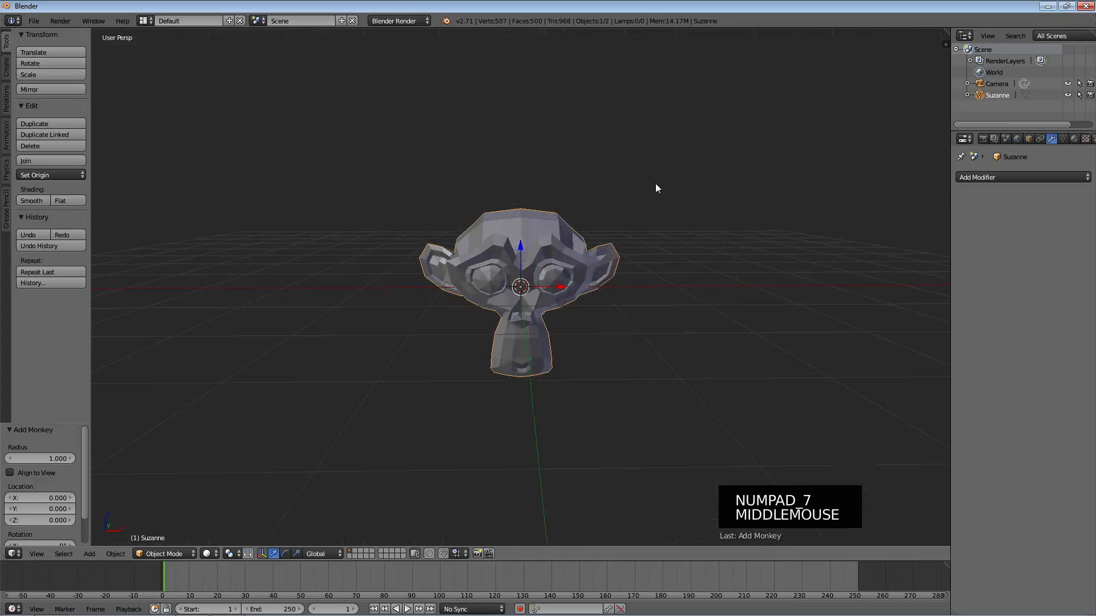
pyautogui.scroll(-2, 655, 295)
pyautogui.press('g')
pyautogui.press('z')
pyautogui.click(577, 202)
pyautogui.moveTo(591, 221); pyautogui.dragTo(600, 242, button='middle')
pyautogui.scroll(3, 597, 234)
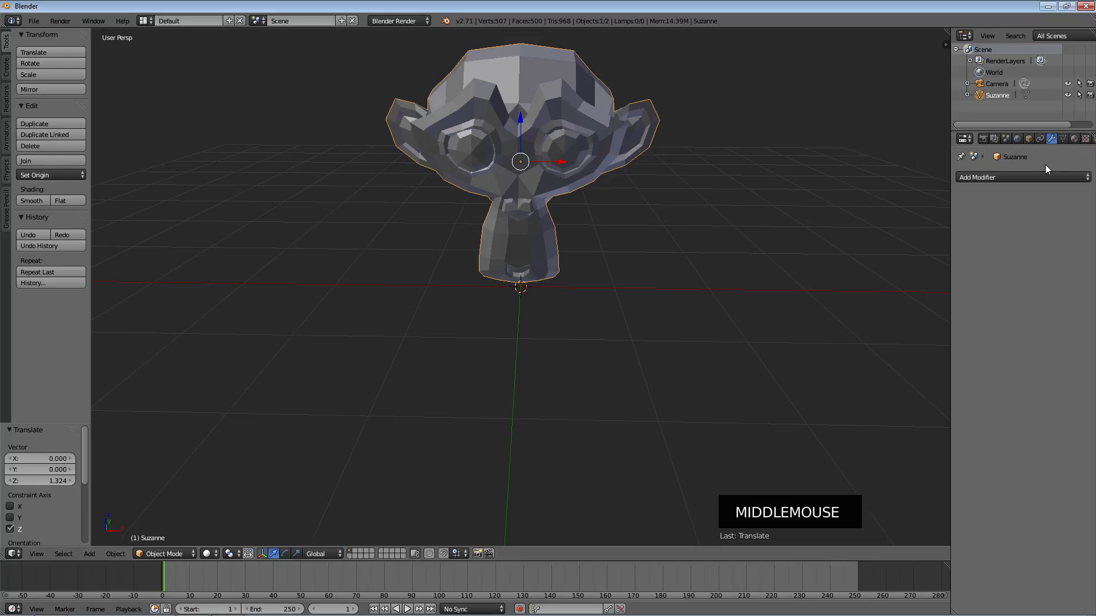
# - Add a Wireframe modifier to the monkey head and view the resulting frame from the front and side
pyautogui.click(1021, 177)
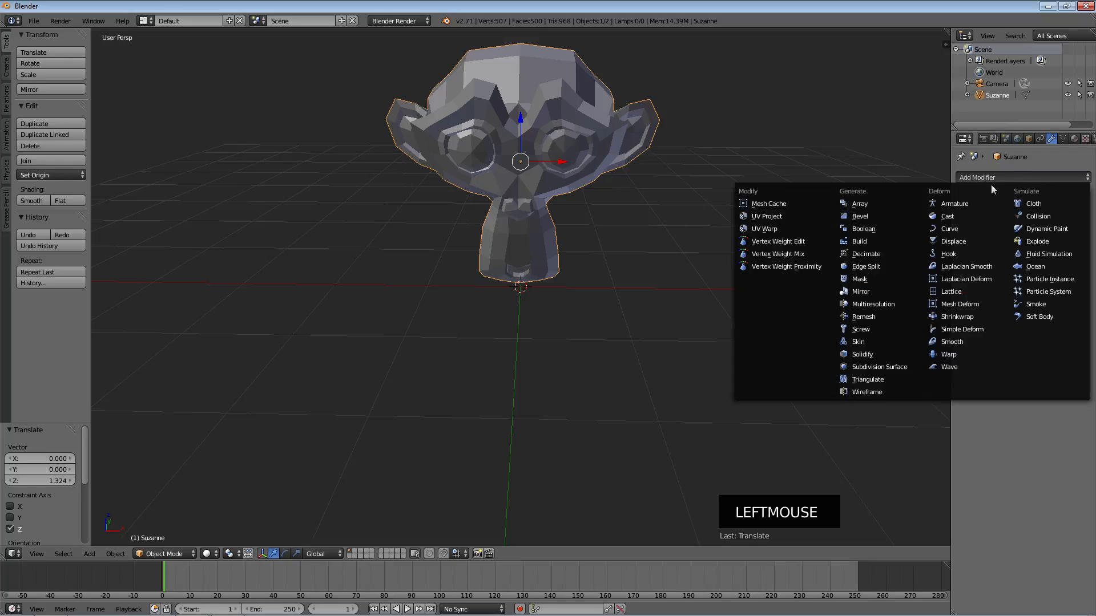
pyautogui.click(872, 392)
pyautogui.scroll(3, 663, 114)
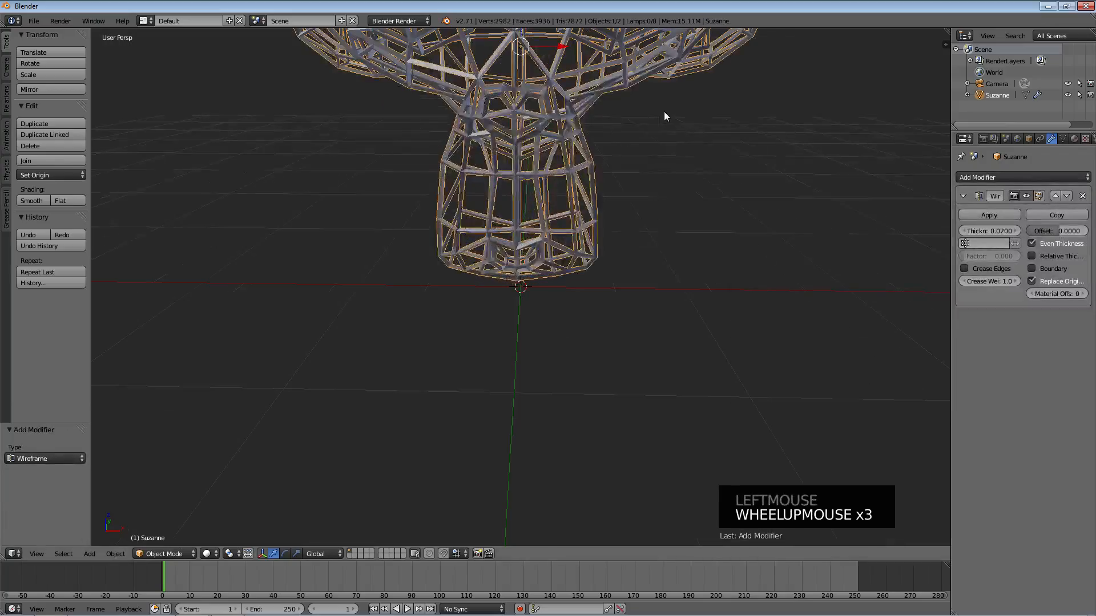
pyautogui.scroll(-2, 663, 117)
pyautogui.moveTo(664, 116); pyautogui.dragTo(599, 155, button='middle')
pyautogui.scroll(-2, 691, 106)
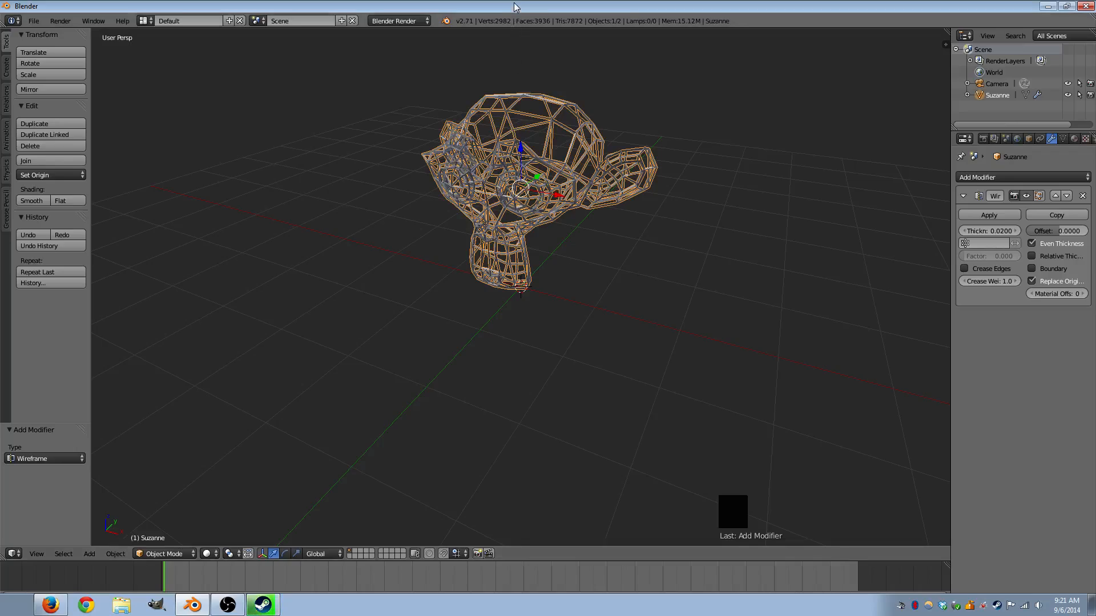
pyautogui.click(301, 409)
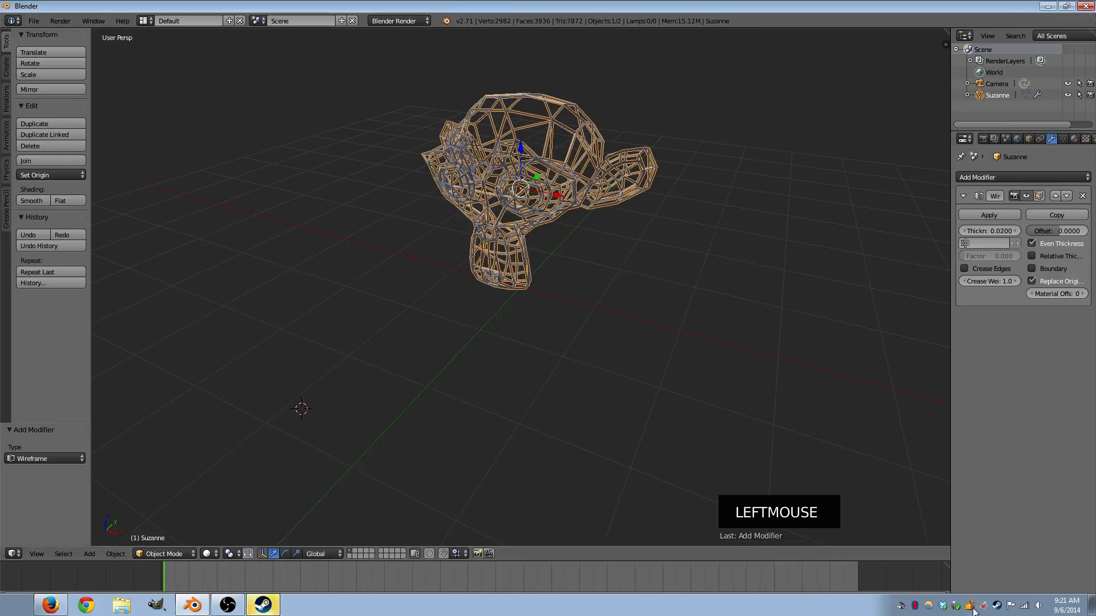
pyautogui.rightClick(998, 608)
pyautogui.click(990, 581)
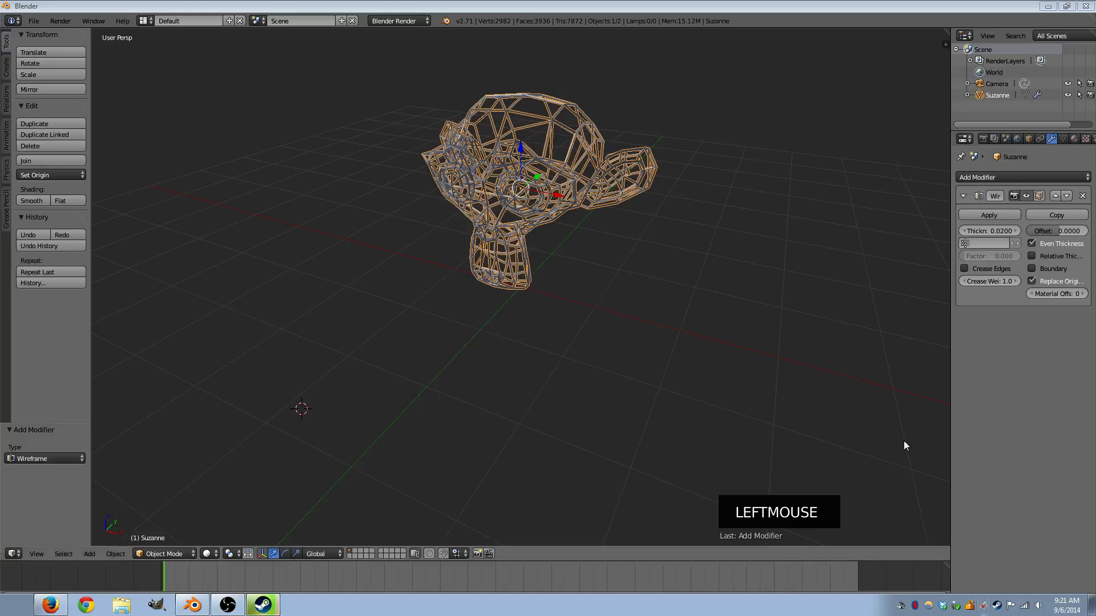
pyautogui.doubleClick(715, 301)
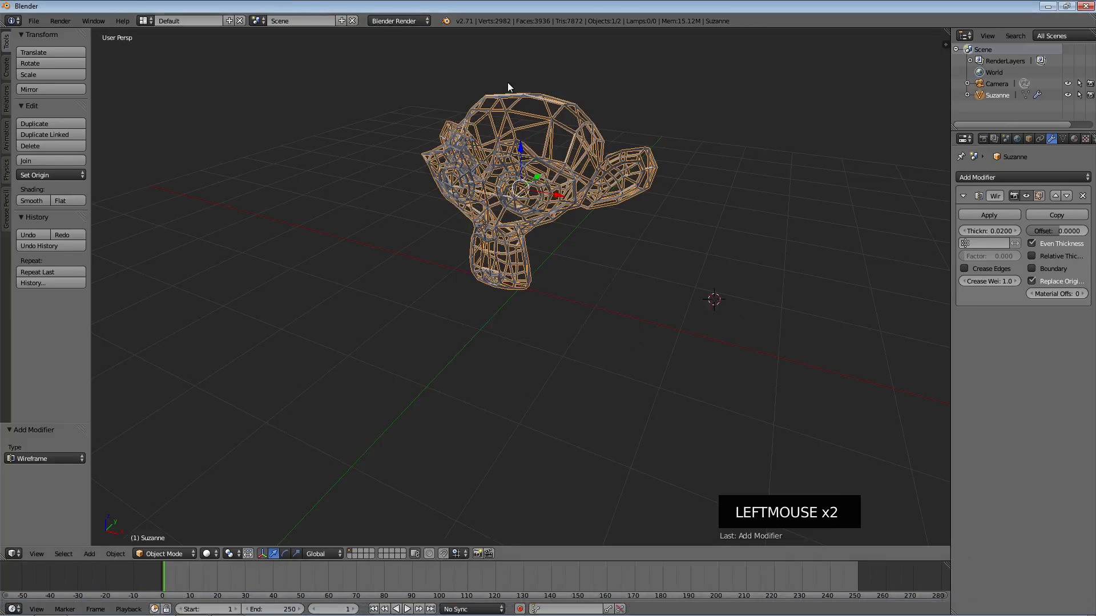
# - Remove the Wireframe modifier from the monkey head
pyautogui.moveTo(553, 153); pyautogui.dragTo(599, 182, button='middle')
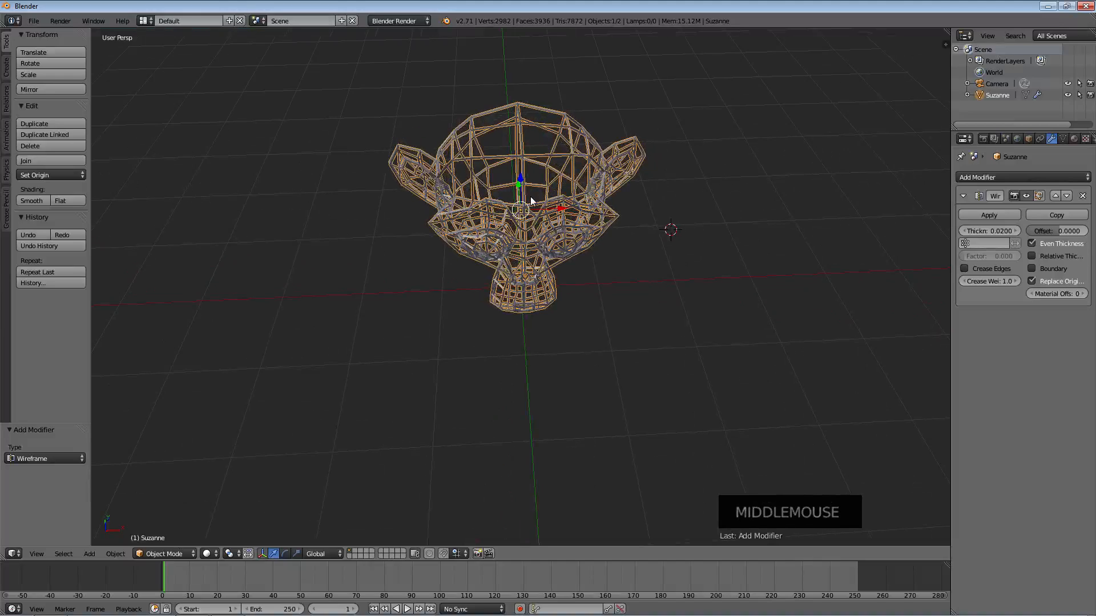
pyautogui.moveTo(627, 216); pyautogui.dragTo(585, 200, button='middle')
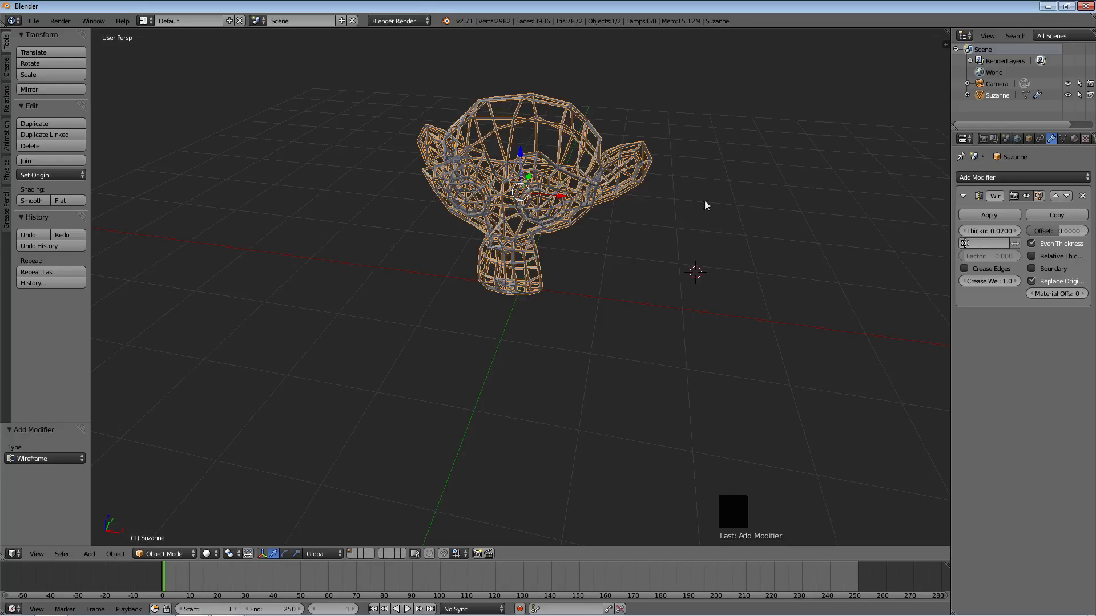
pyautogui.click(1083, 196)
# - Switch the monkey head to Edit Mode and examine its face layout from several angles
pyautogui.click(1006, 179)
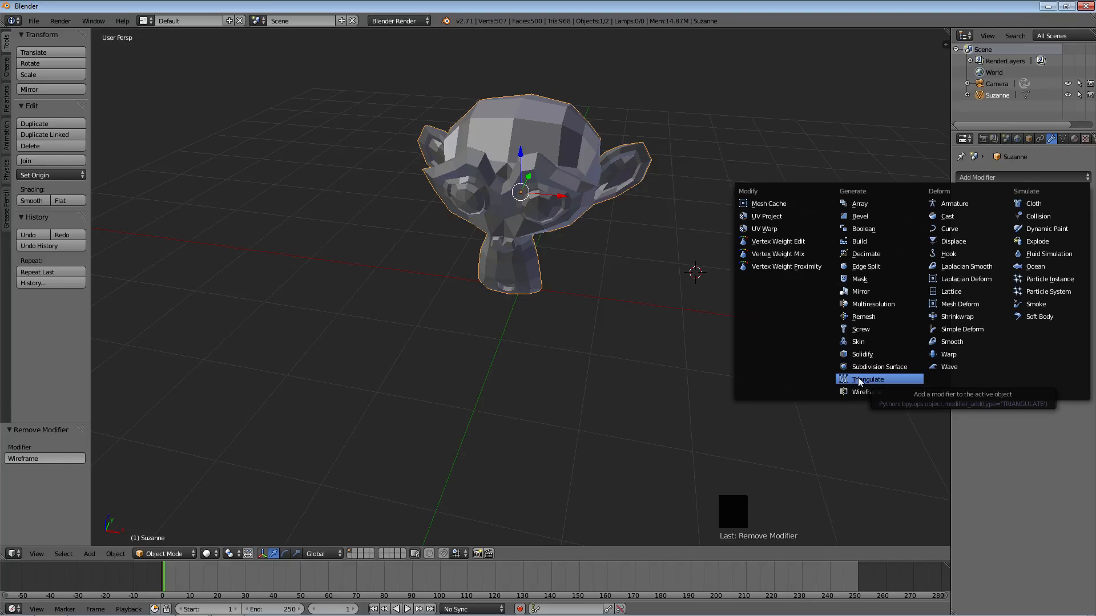
pyautogui.rightClick(547, 163)
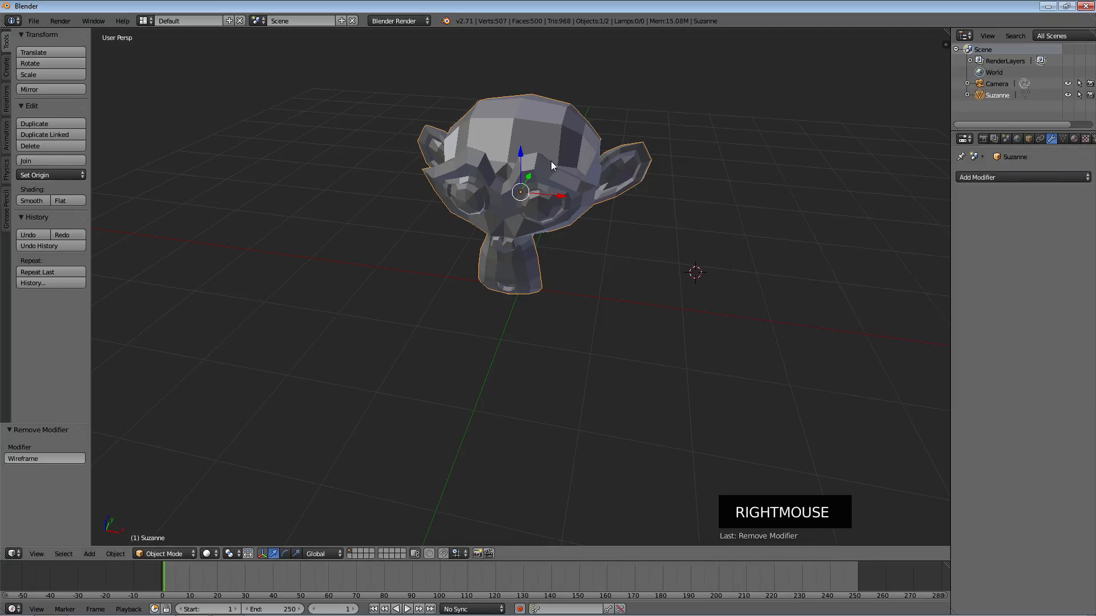
pyautogui.scroll(3, 550, 161)
pyautogui.moveTo(636, 139); pyautogui.dragTo(635, 180, button='middle')
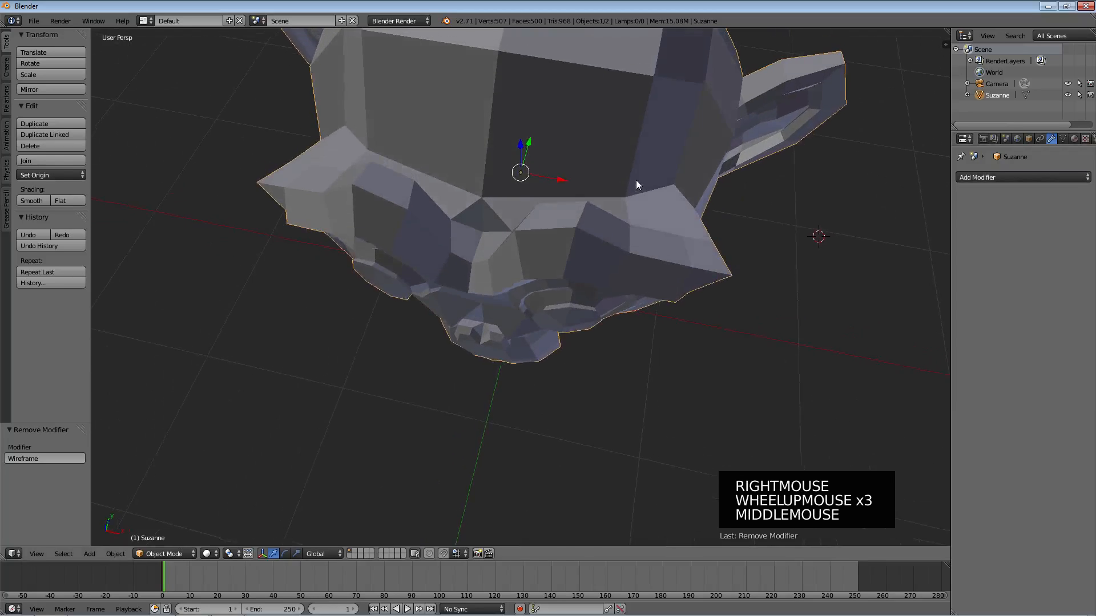
pyautogui.scroll(-2, 636, 179)
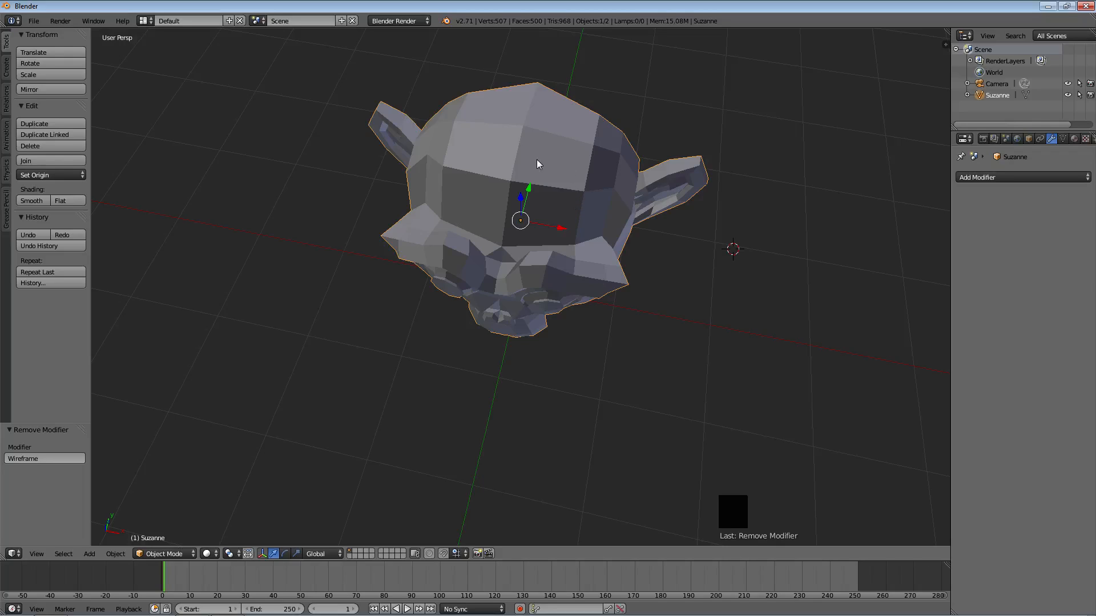
pyautogui.press('Tab')
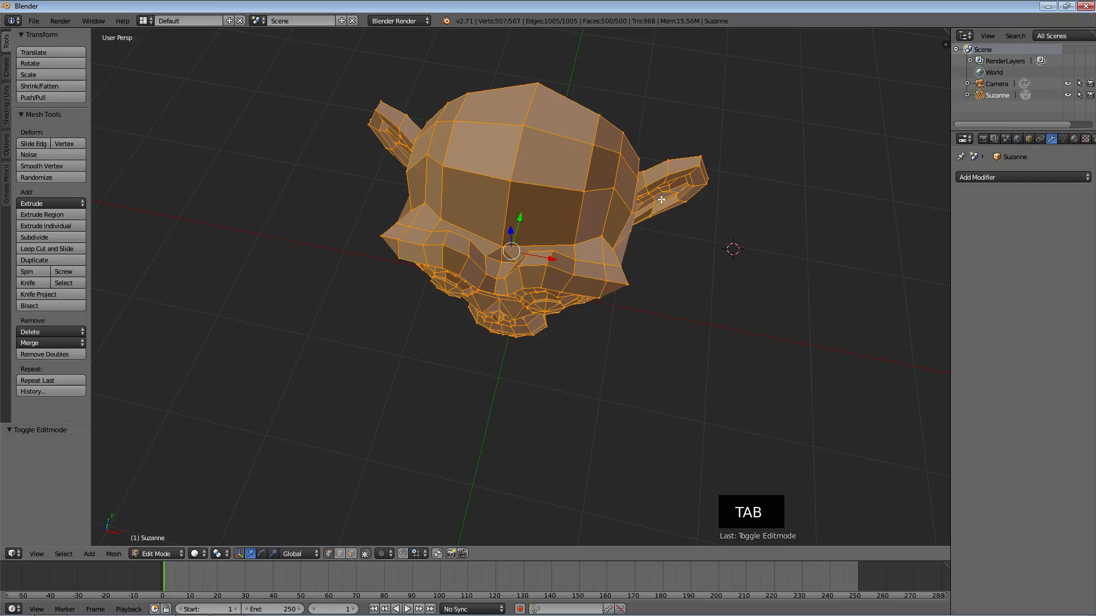
pyautogui.moveTo(441, 134); pyautogui.dragTo(466, 122, button='middle')
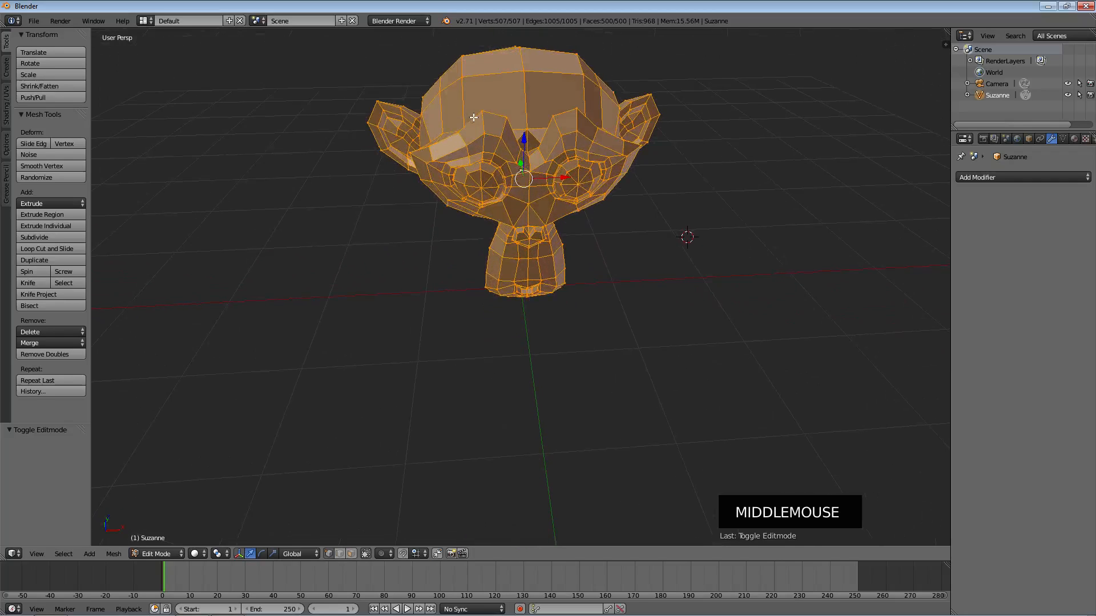
pyautogui.scroll(3, 466, 122)
pyautogui.moveTo(383, 65); pyautogui.dragTo(498, 85, button='middle')
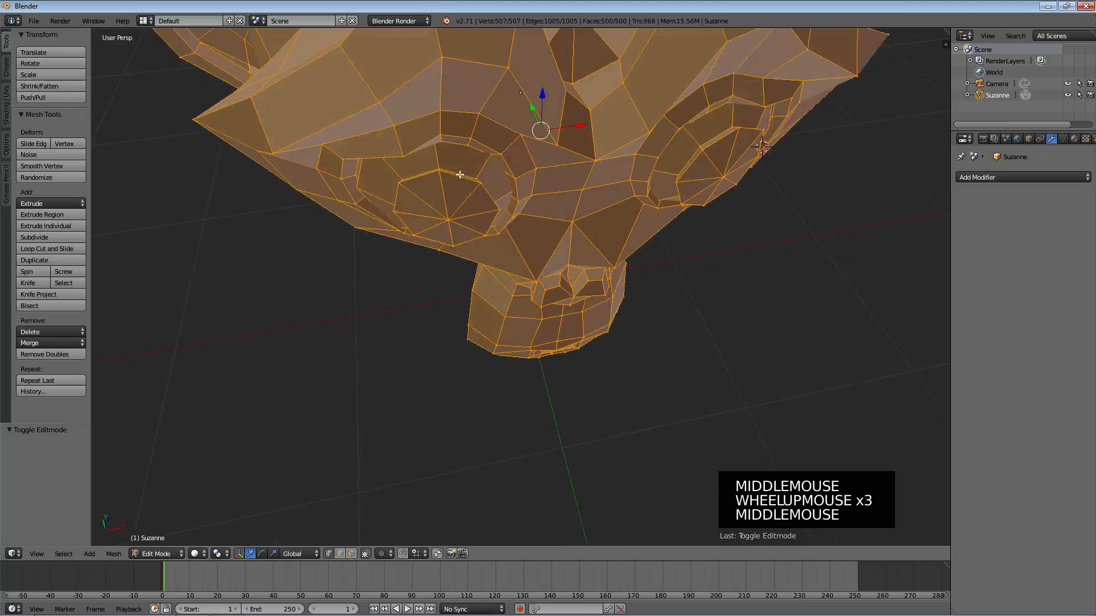
pyautogui.scroll(-2, 460, 173)
pyautogui.moveTo(459, 173); pyautogui.dragTo(514, 274, button='middle')
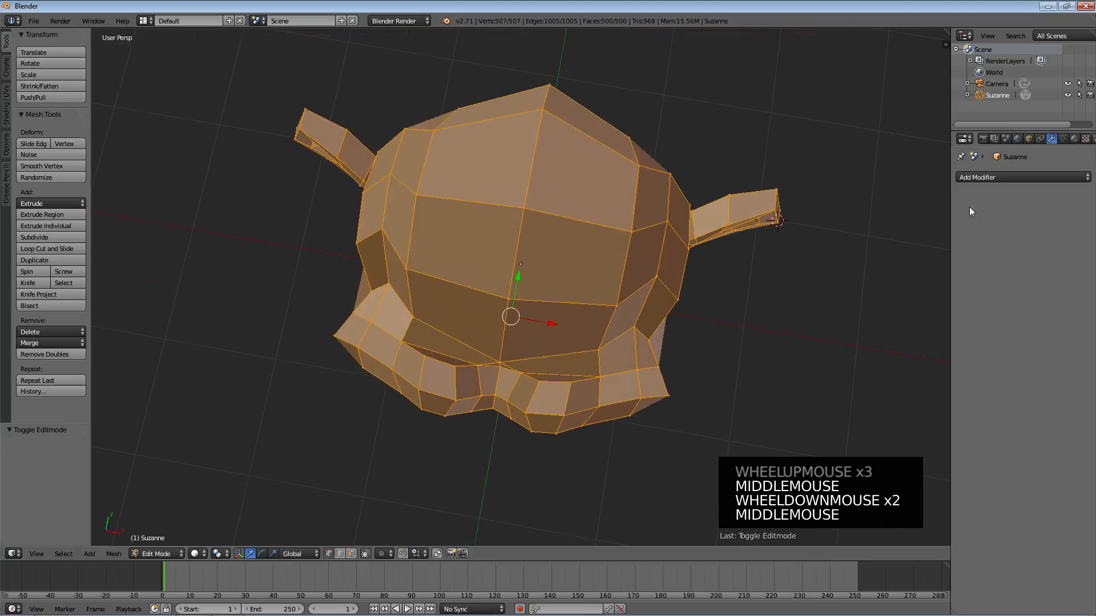
# - Add a Triangulate modifier to the monkey head and compare its surface in Edit Mode and Object Mode
pyautogui.click(994, 177)
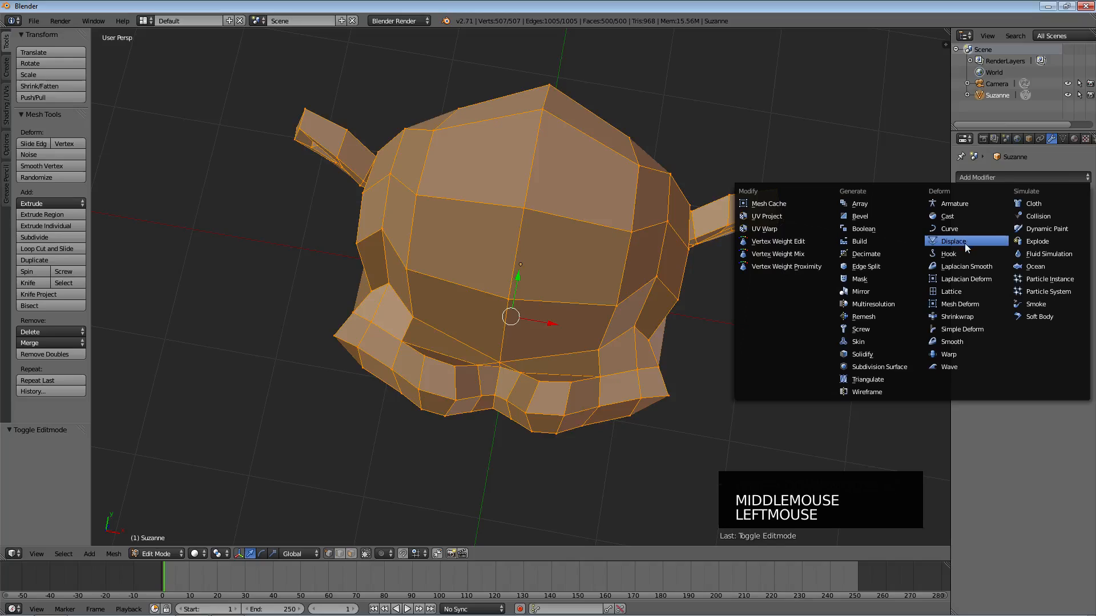
pyautogui.click(860, 379)
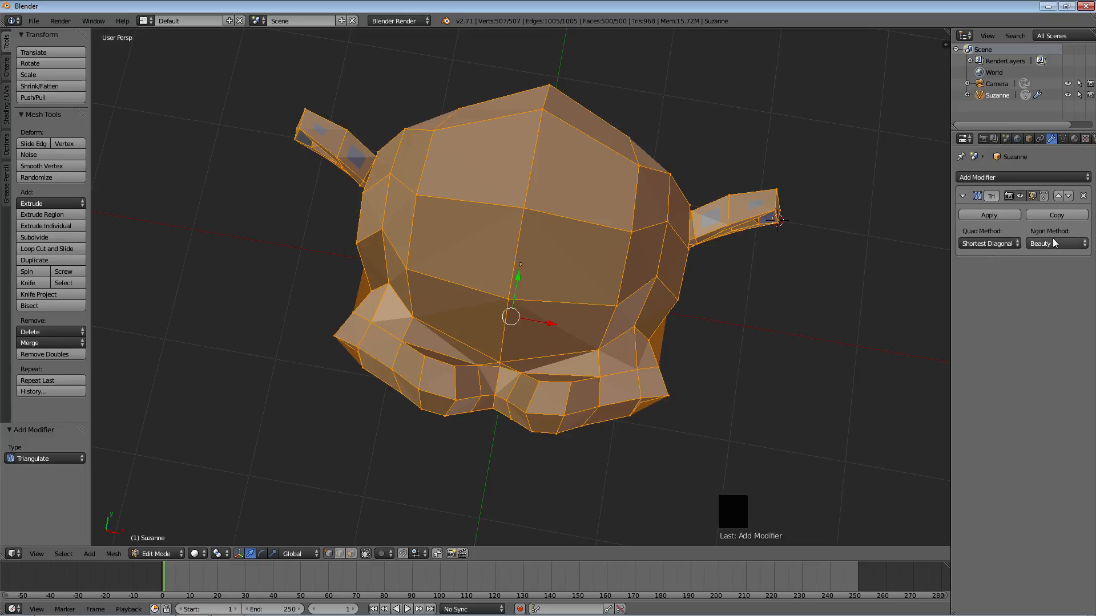
pyautogui.moveTo(586, 257); pyautogui.dragTo(583, 225, button='middle')
pyautogui.press('Tab')
pyautogui.scroll(-3, 690, 233)
pyautogui.scroll(2, 624, 242)
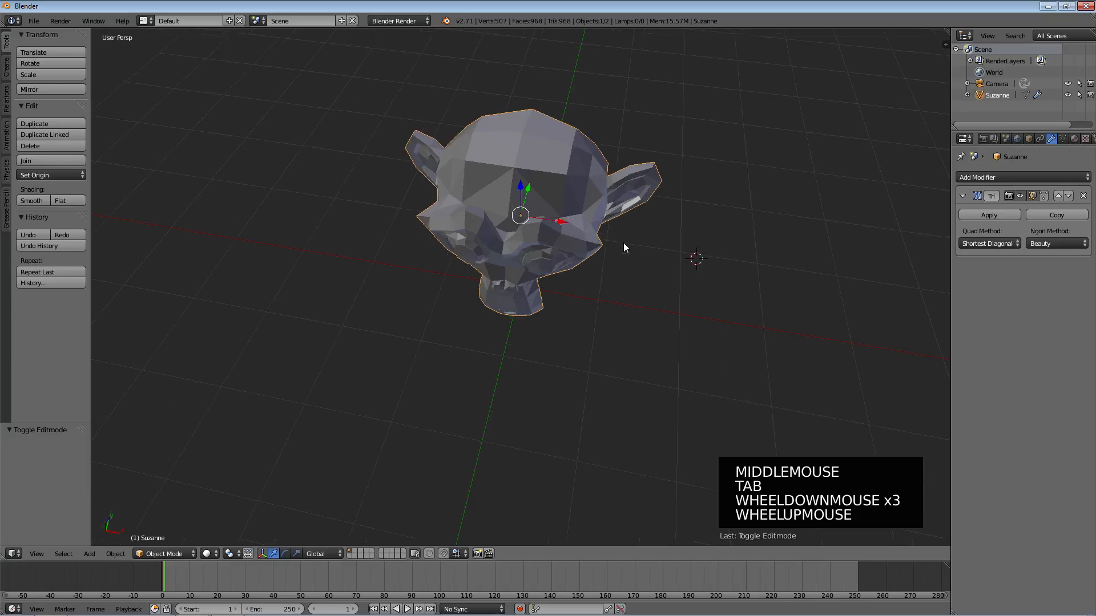
pyautogui.press('Tab')
pyautogui.press('Tab')
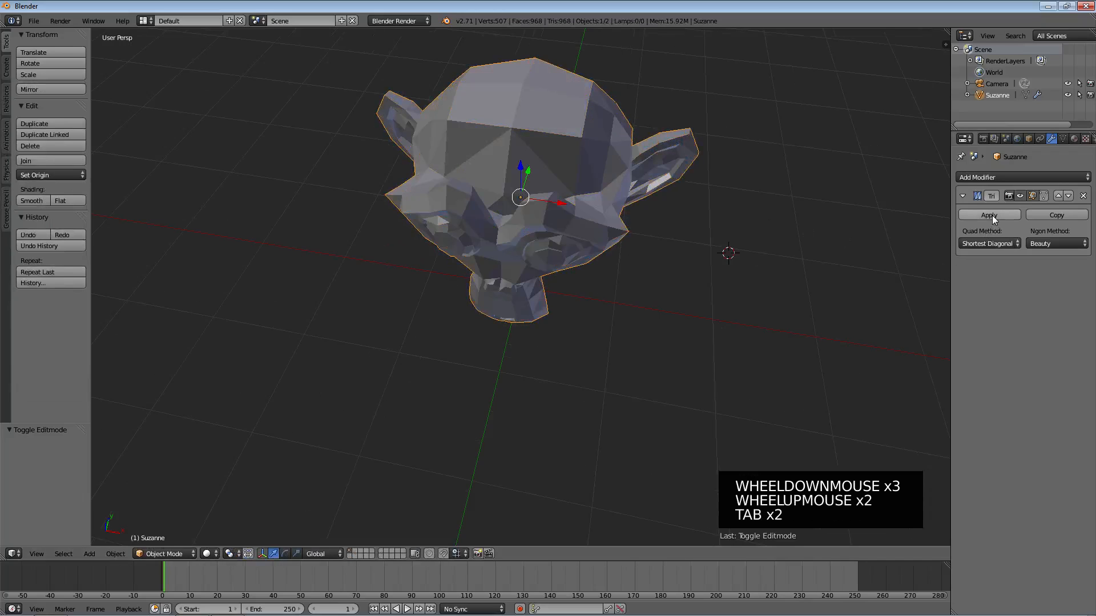
# - Apply the Triangulate modifier and examine the triangulated monkey mesh in Edit Mode
pyautogui.click(992, 215)
pyautogui.press('Tab')
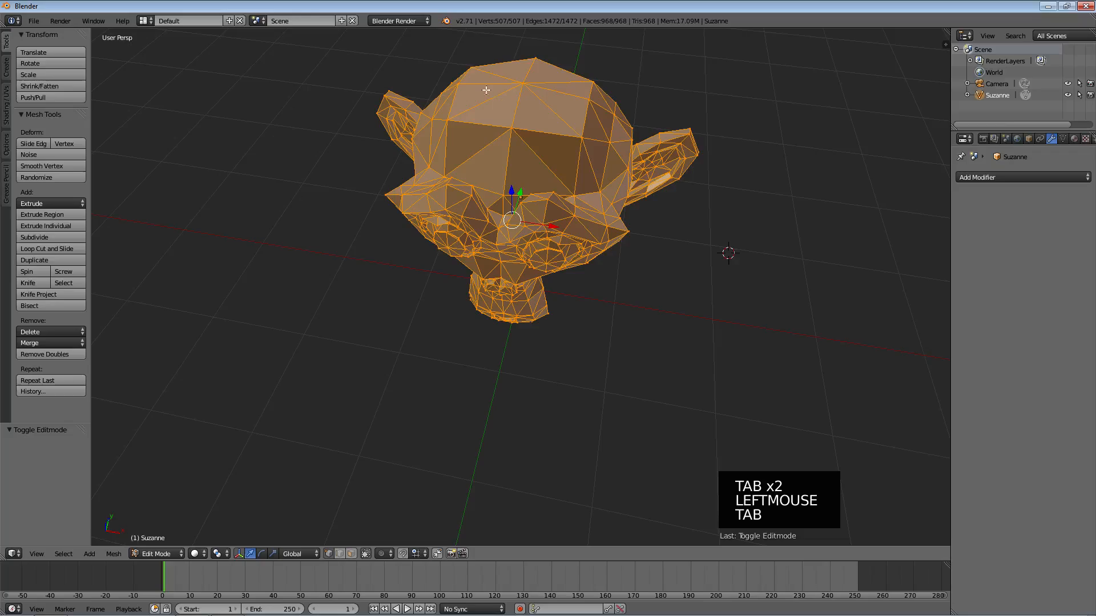
pyautogui.moveTo(493, 140); pyautogui.dragTo(491, 169, button='middle')
# - Undo the triangulation of the monkey head and look over its original faces
pyautogui.hotkey('ctrl', 'z')
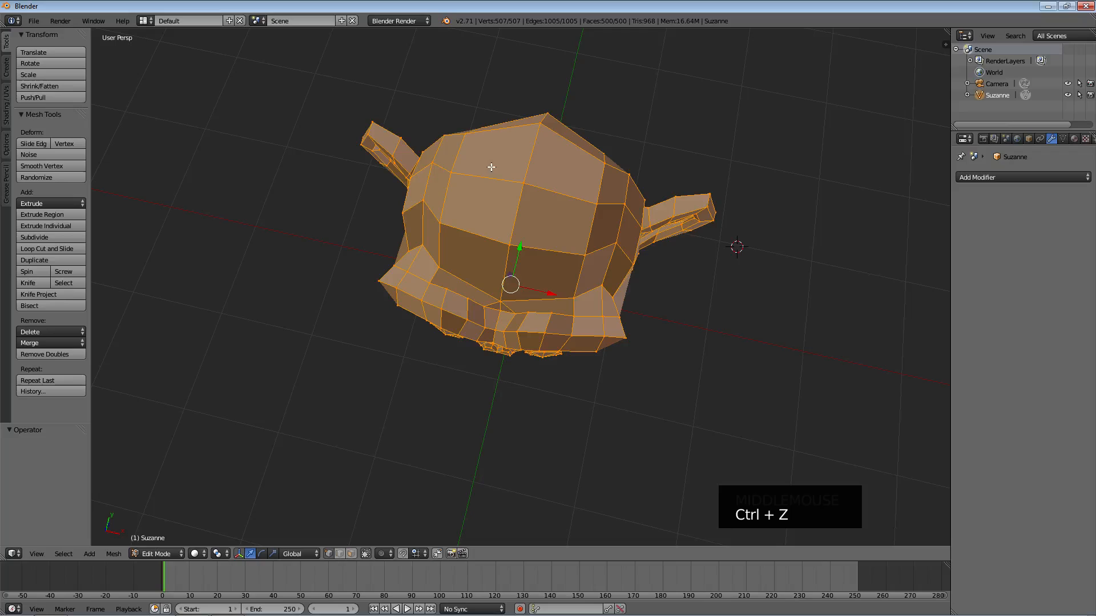
pyautogui.moveTo(644, 282); pyautogui.dragTo(820, 201, button='middle')
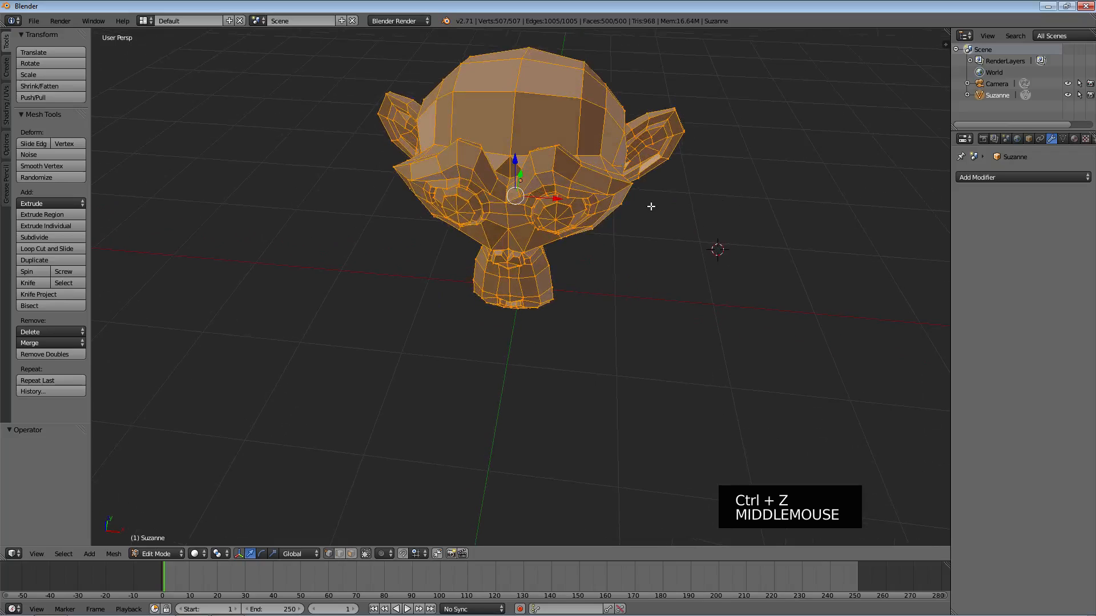
pyautogui.click(982, 178)
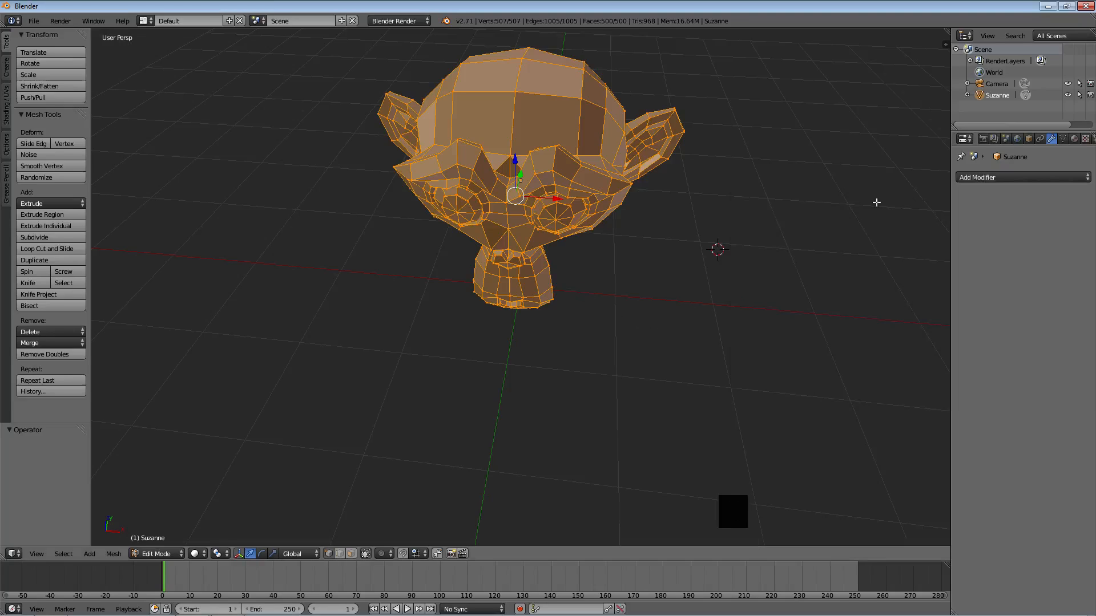
pyautogui.click(982, 178)
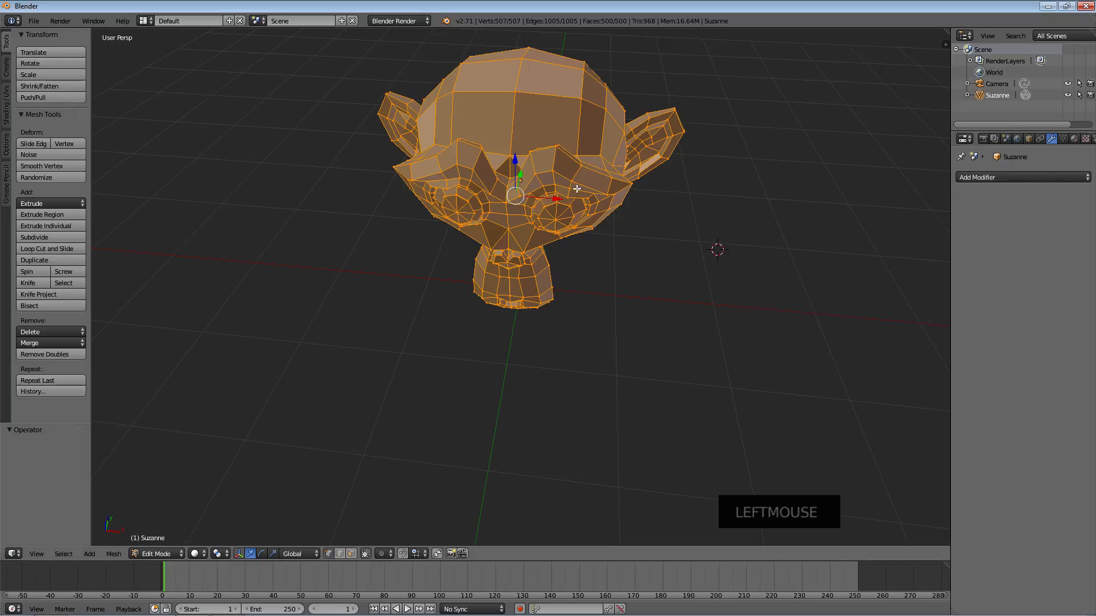
# - Return to Object Mode and delete the monkey head from the scene
pyautogui.scroll(-2, 575, 180)
pyautogui.press('Tab')
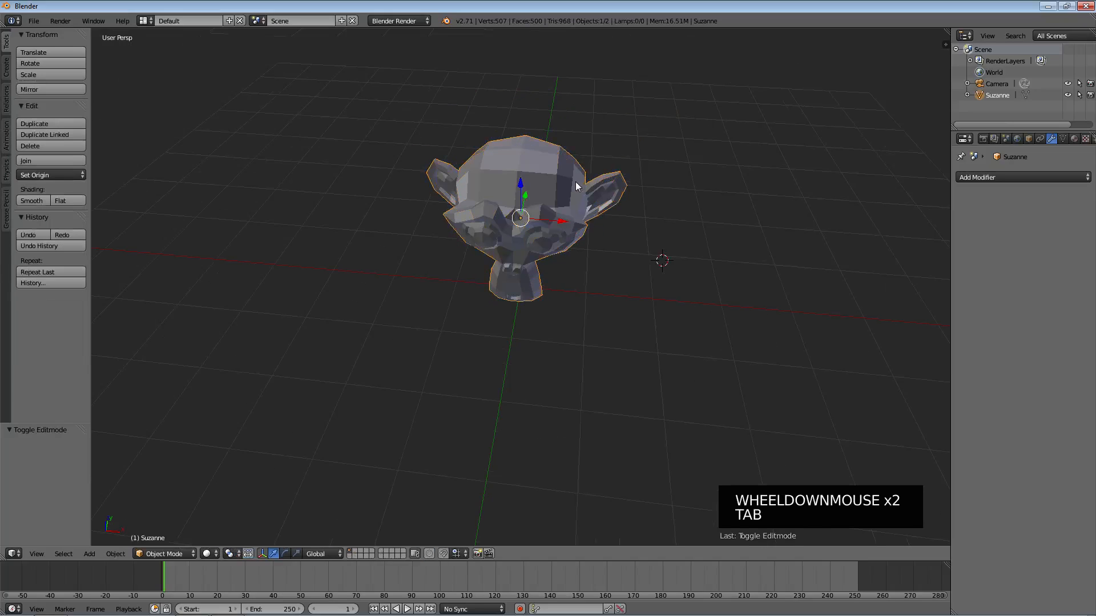
pyautogui.press('x')
pyautogui.click(570, 190)
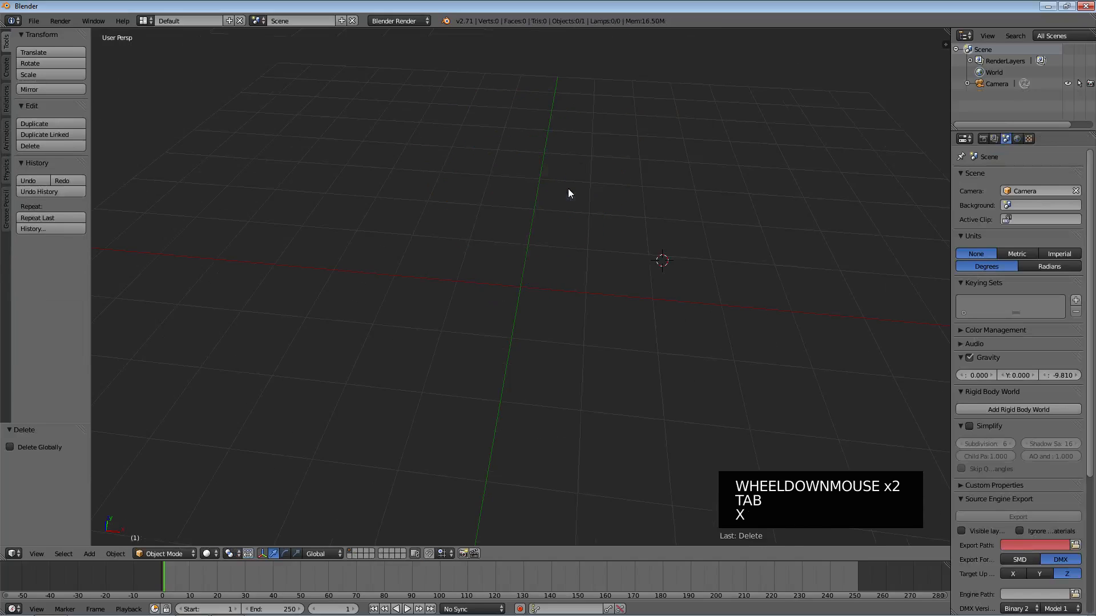
# - Add a Cube mesh at the 3D cursor's current location
pyautogui.hotkey('shift', 'a')
pyautogui.moveTo(570, 190)
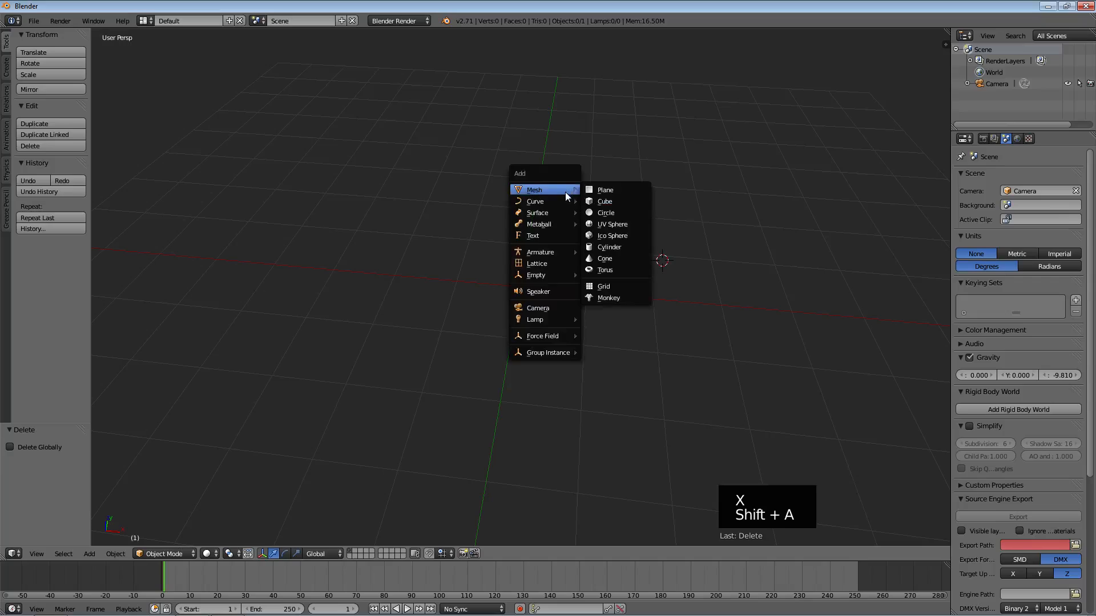
pyautogui.click(605, 204)
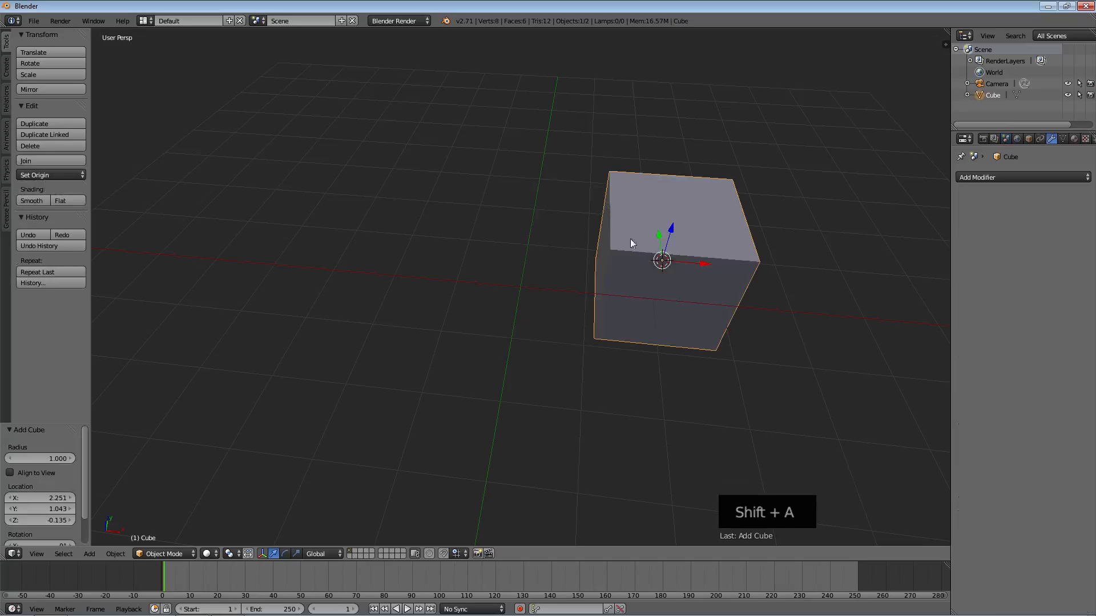
# - Snap the 3D cursor to the center of the scene
pyautogui.moveTo(543, 221); pyautogui.dragTo(597, 220, button='middle')
pyautogui.press('g')
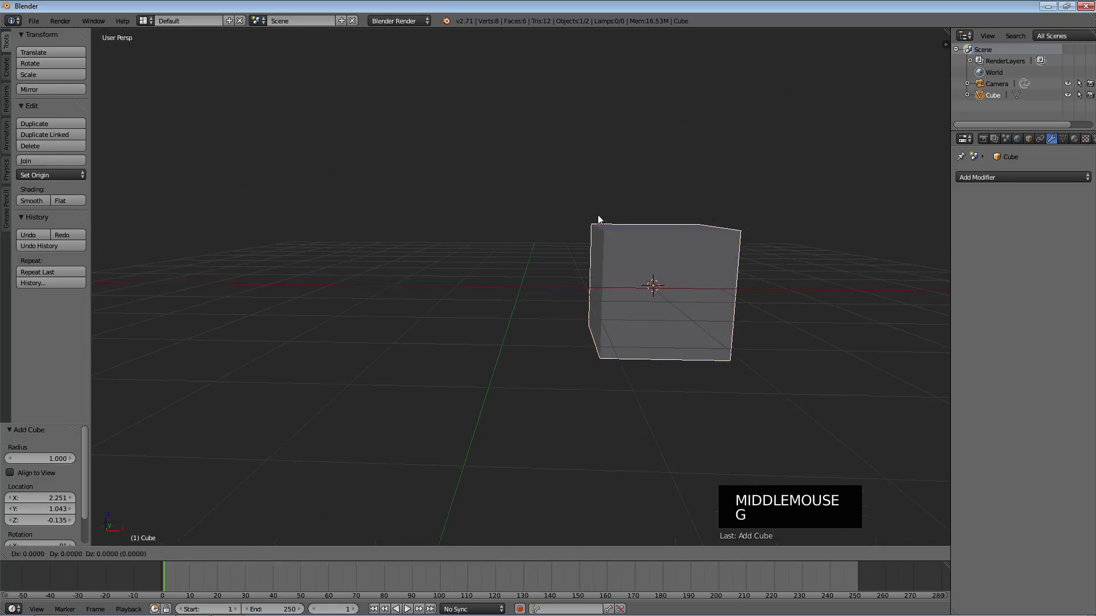
pyautogui.rightClick(589, 222)
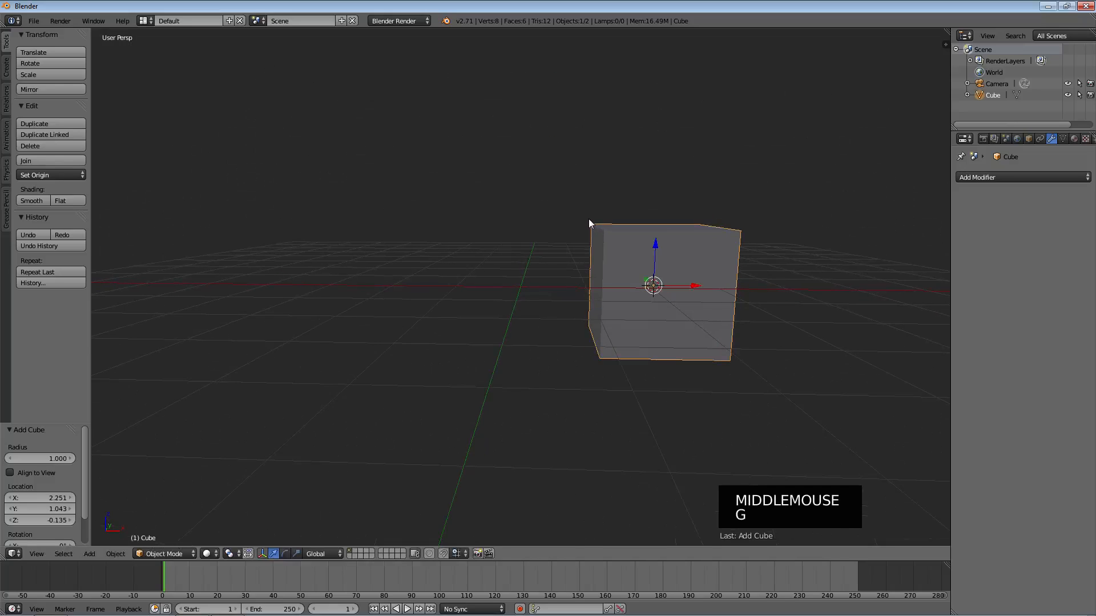
pyautogui.hotkey('shift', 's')
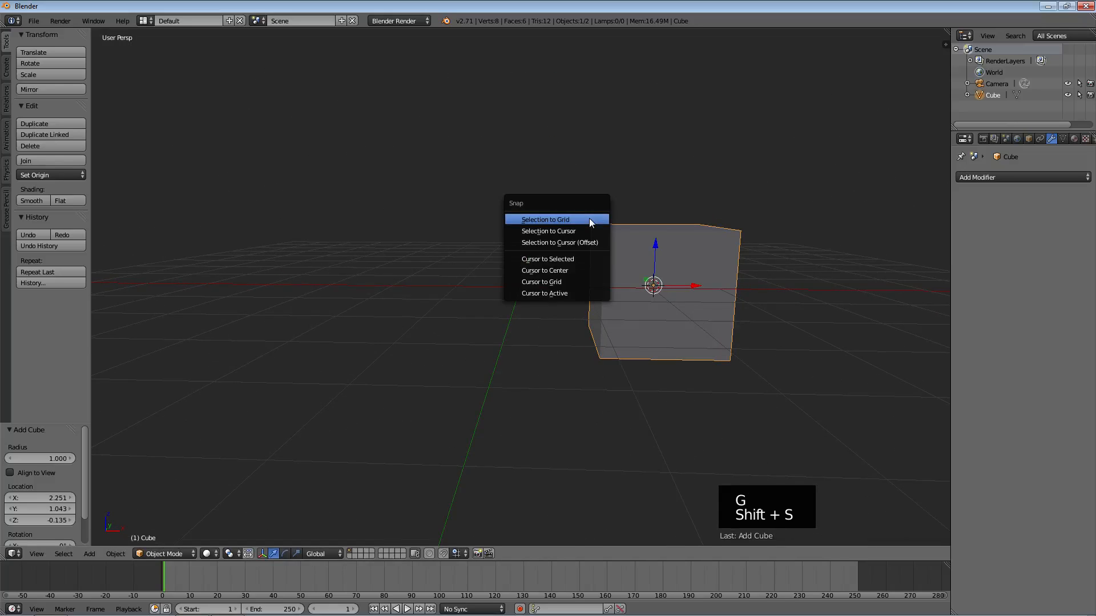
pyautogui.click(574, 269)
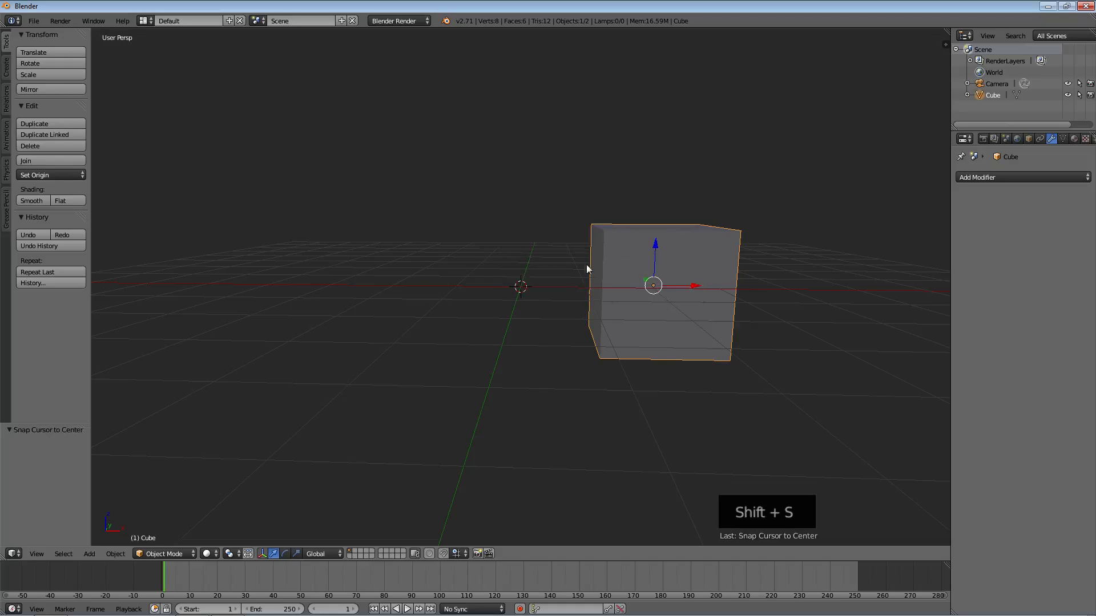
# - Move the cube close to the scene center, by about -2.29 on X, -0.04 on Y and 0.48 on Z
pyautogui.press('g')
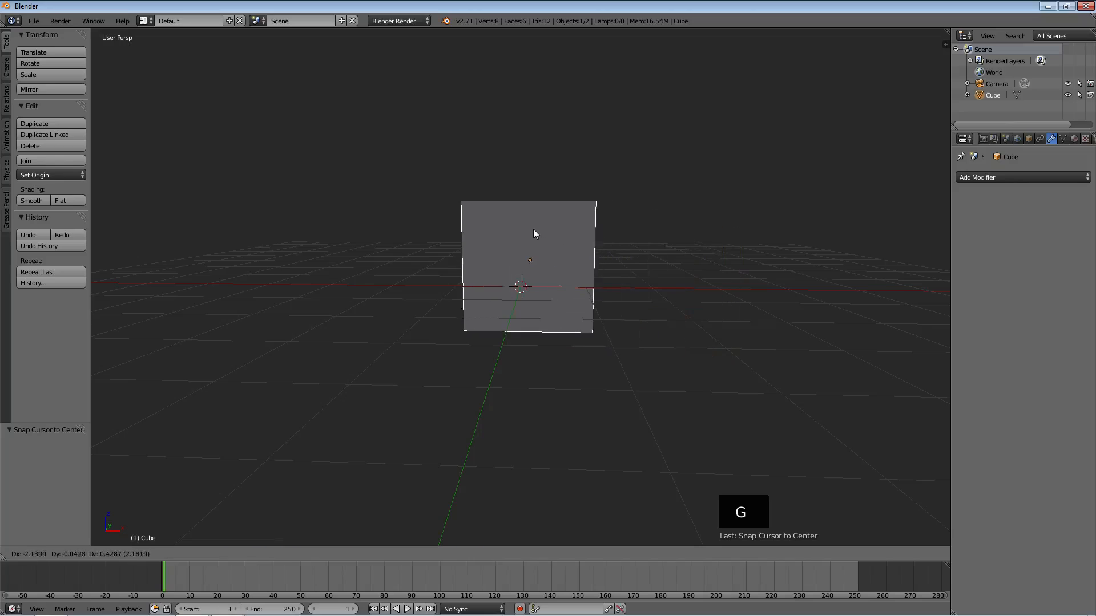
pyautogui.click(525, 226)
pyautogui.middleClick(593, 244)
pyautogui.moveTo(594, 244); pyautogui.dragTo(539, 269, button='middle')
pyautogui.scroll(-1, 539, 268)
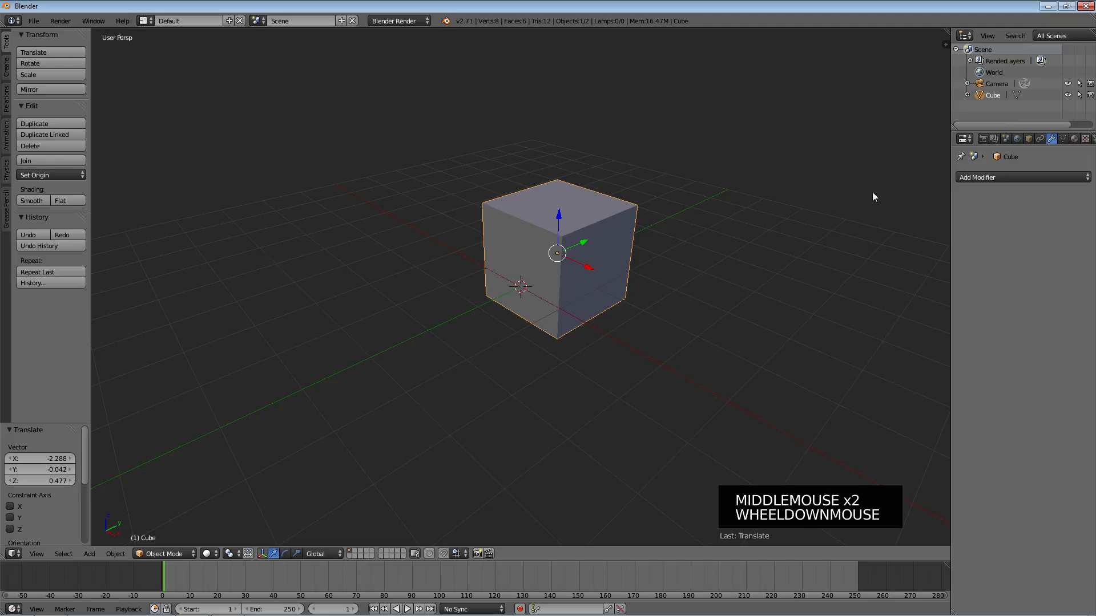
pyautogui.click(971, 178)
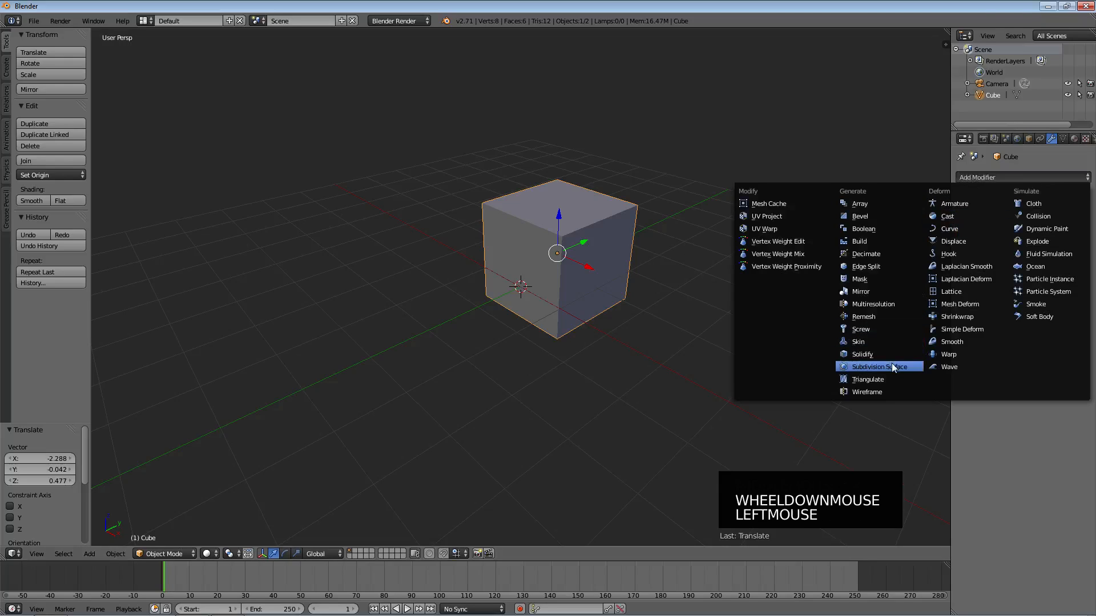
pyautogui.click(5, 45)
pyautogui.click(7, 47)
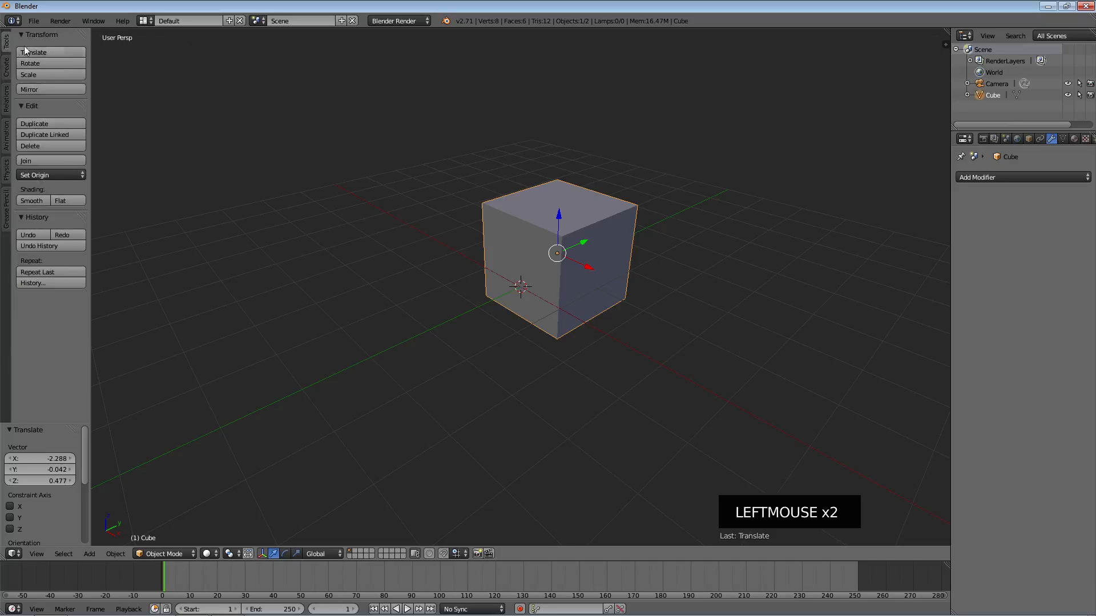
# - Switch the cube to Edit Mode and subdivide its whole mesh three times with one cut each
pyautogui.press('Tab')
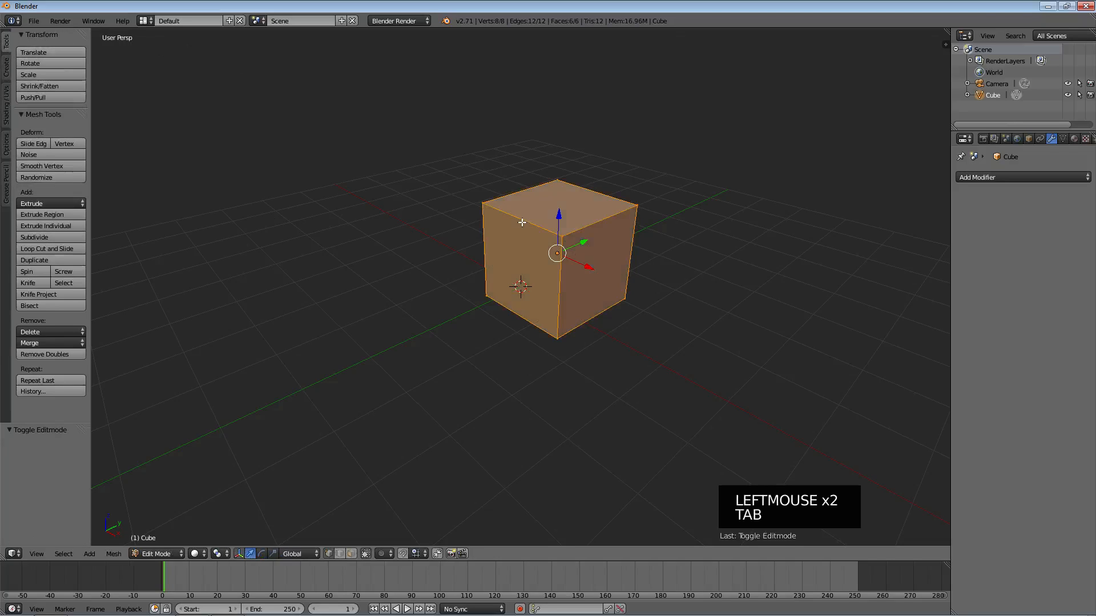
pyautogui.click(47, 238)
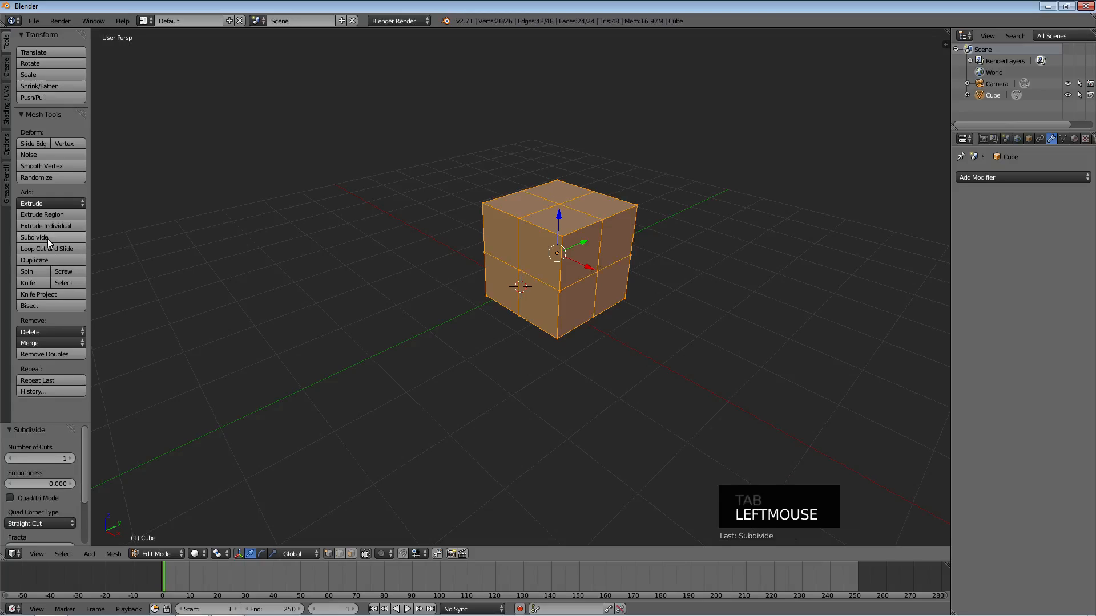
pyautogui.click(47, 239)
pyautogui.click(46, 238)
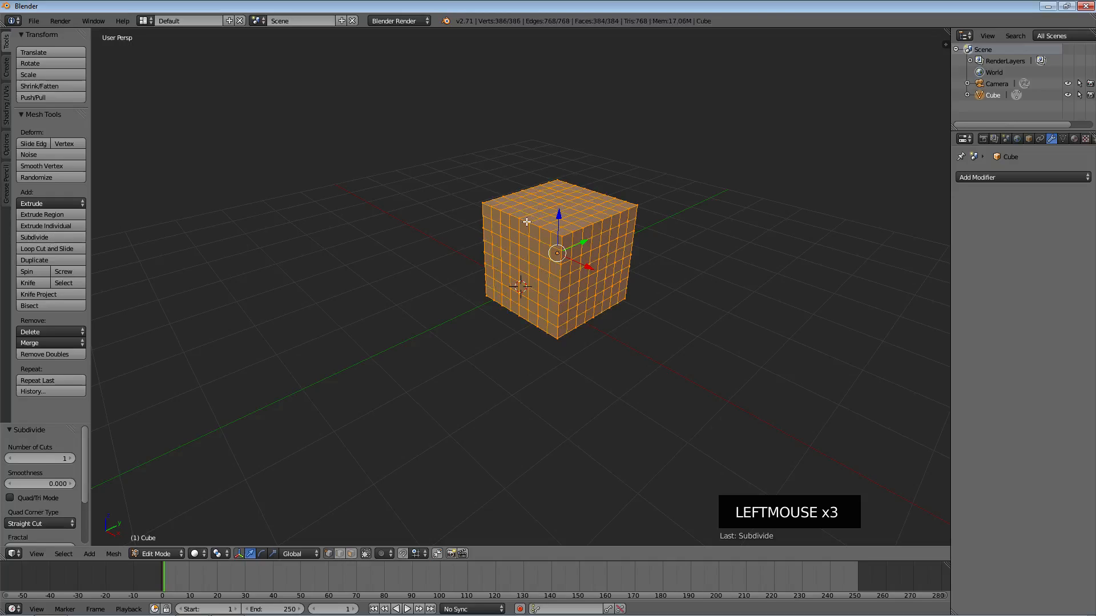
# - Undo all of the subdivisions made on the cube
pyautogui.hotkey('ctrl', 'z')
pyautogui.hotkey('ctrl', 'z')
pyautogui.hotkey('ctrl', 'z')
pyautogui.hotkey('ctrl', 'z')
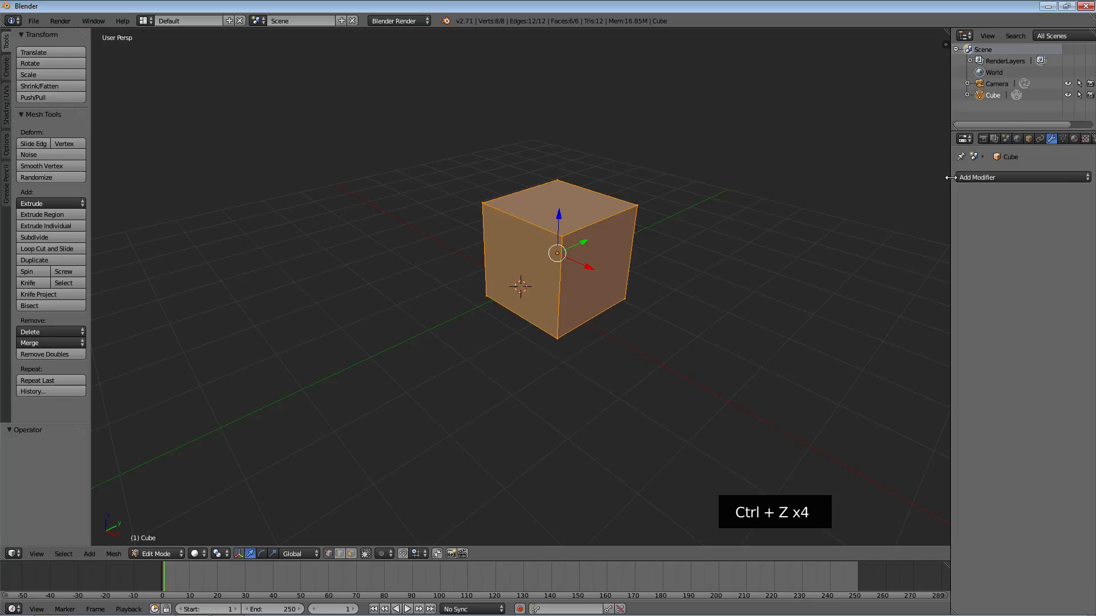
# - Add a Subdivision Surface modifier to the cube
pyautogui.click(1020, 183)
pyautogui.click(1020, 183)
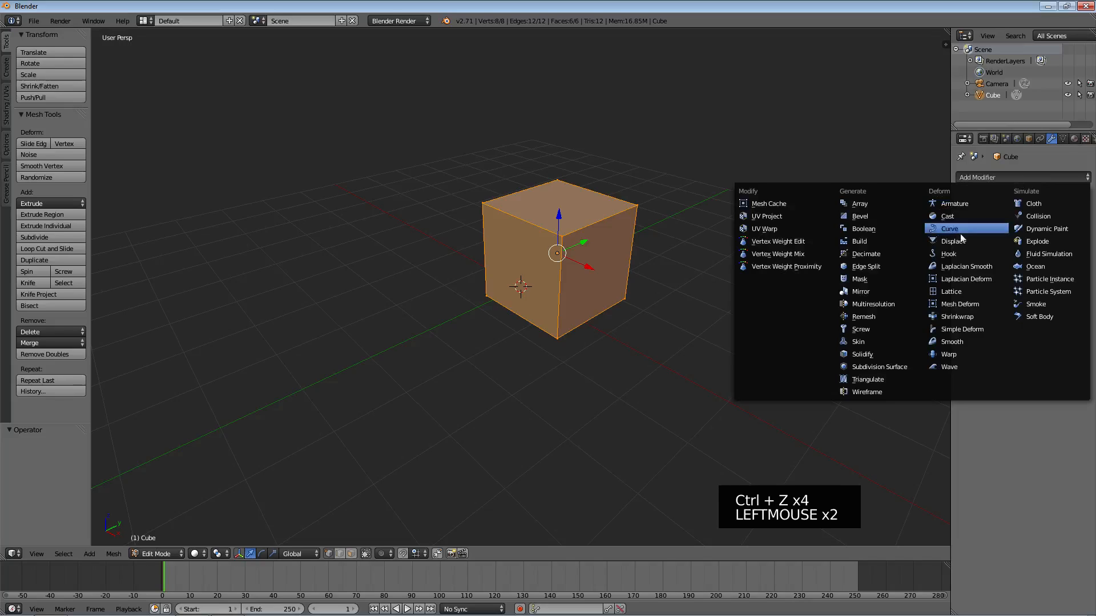
pyautogui.click(888, 367)
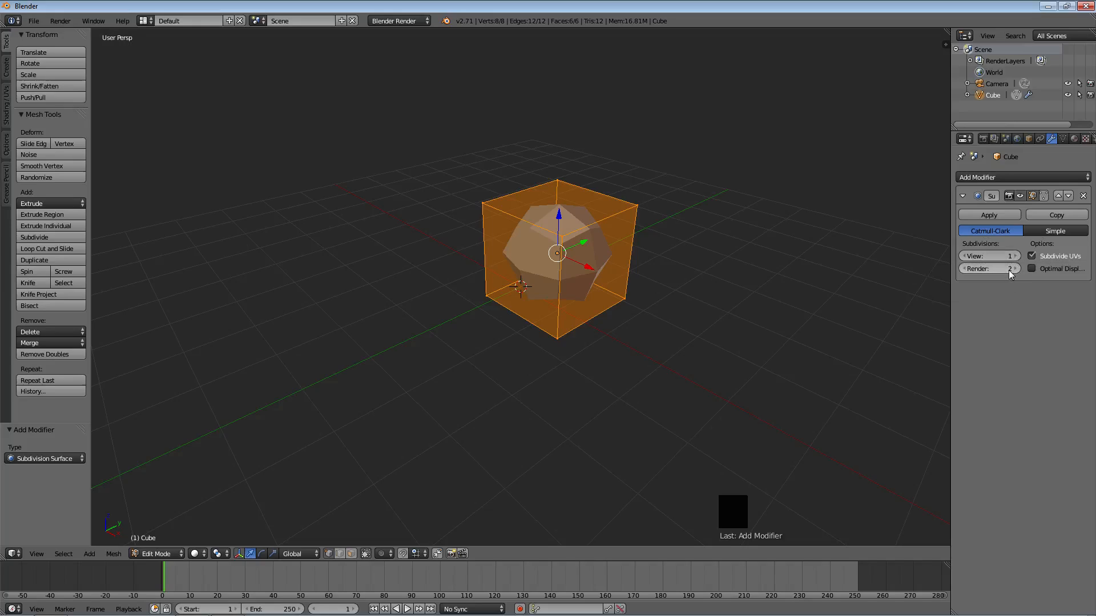
# - Raise the Subdivision Surface modifier's view subdivisions to 6, and lower them to 5
pyautogui.click(1016, 257)
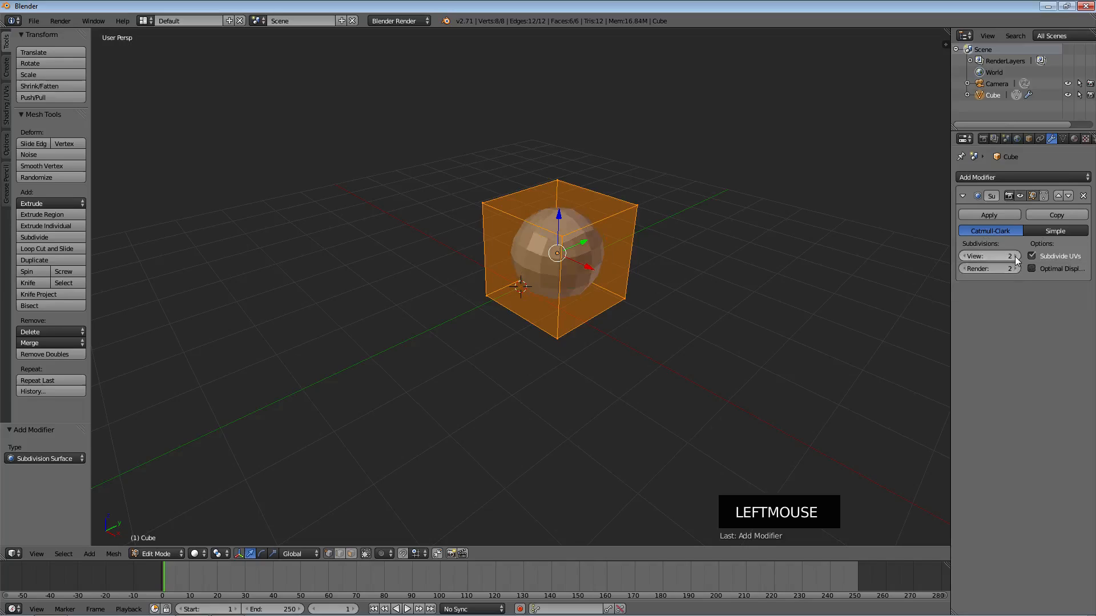
pyautogui.click(1016, 257)
pyautogui.click(1016, 257)
pyautogui.click(1016, 257)
pyautogui.click(1016, 258)
pyautogui.click(1016, 258)
pyautogui.click(1016, 258)
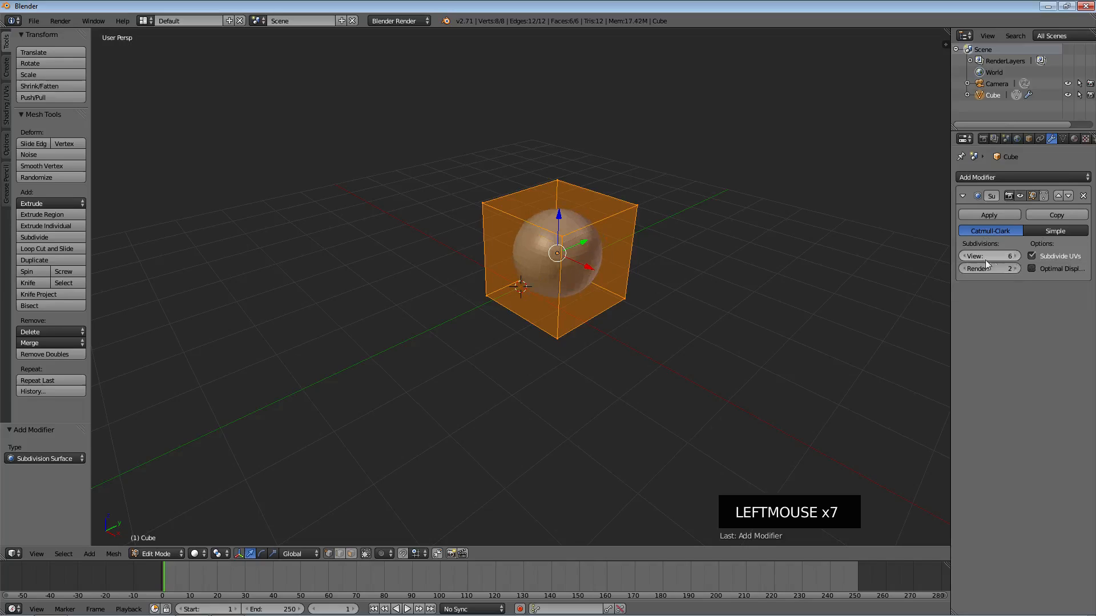
pyautogui.click(963, 256)
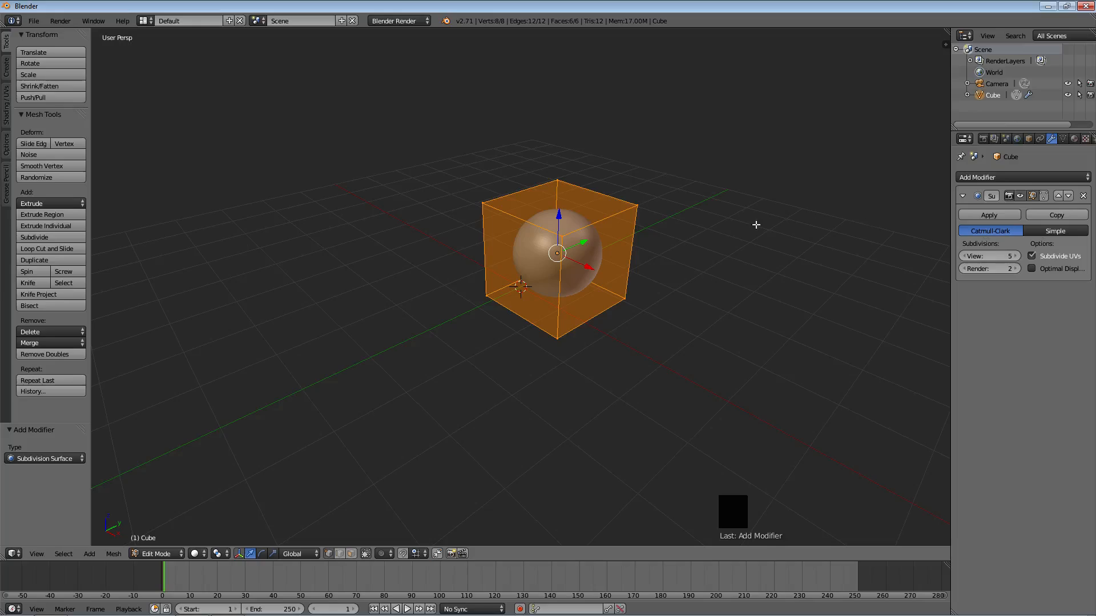
# - Remove the Subdivision Surface modifier from the cube
pyautogui.click(1084, 197)
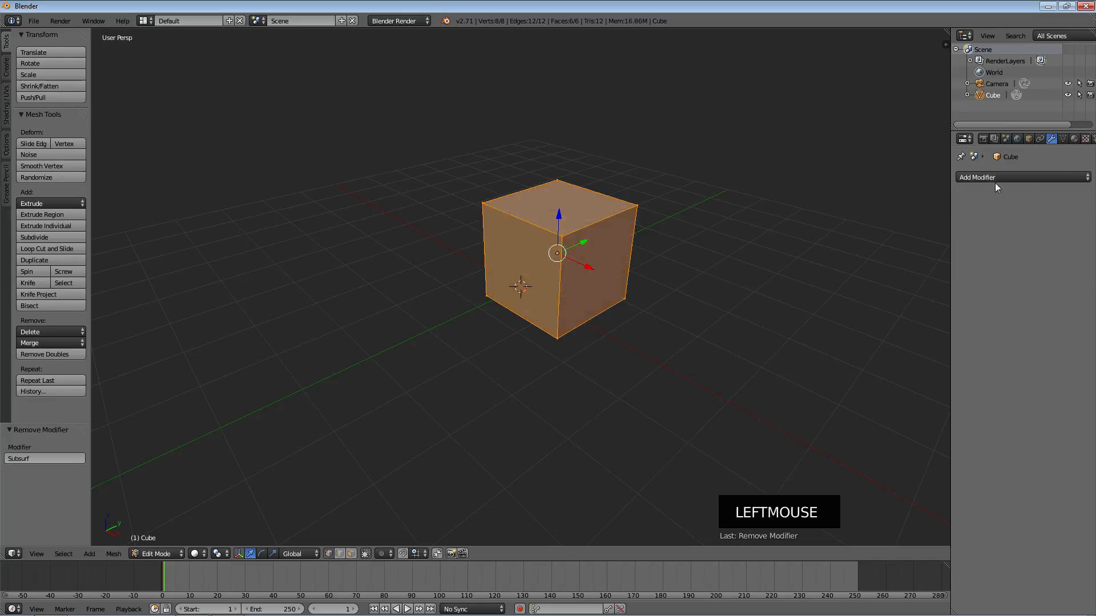
pyautogui.click(975, 178)
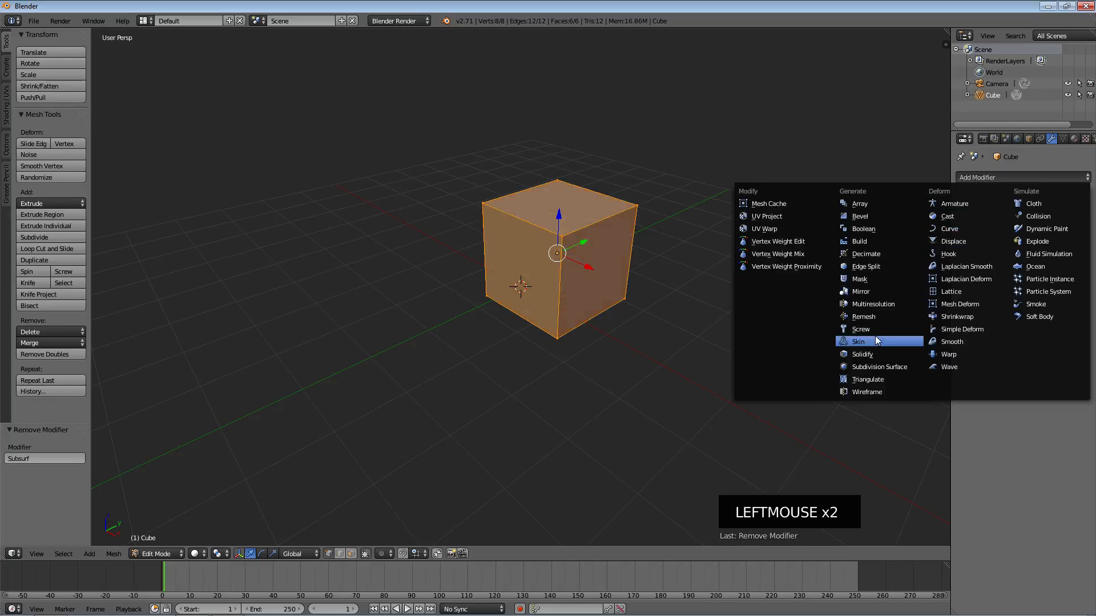
pyautogui.press('Escape')
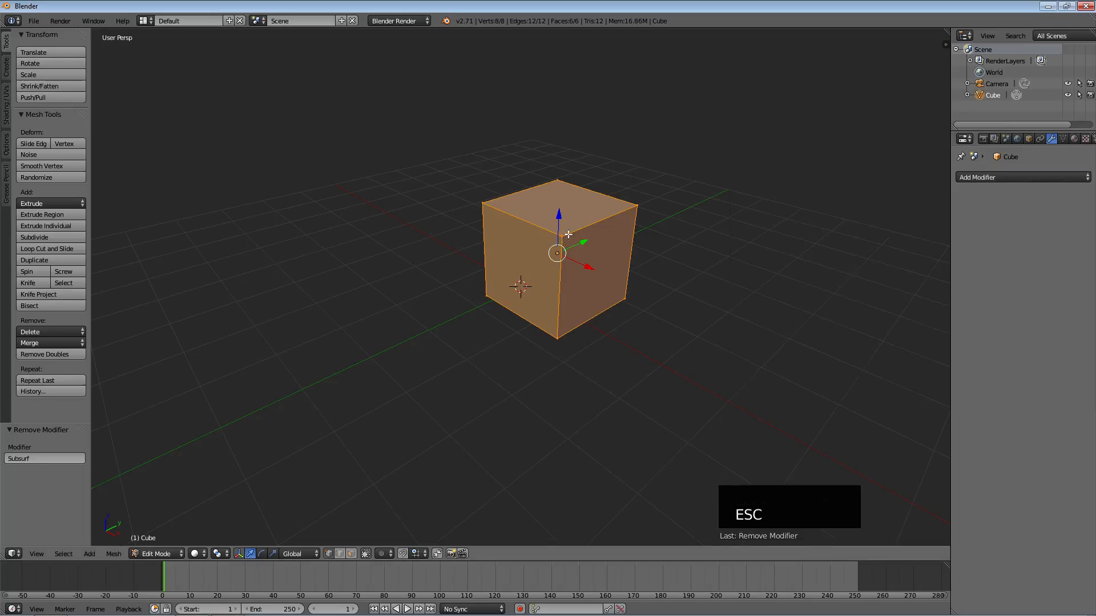
# - Return to Object Mode and delete the whole cube from the scene
pyautogui.press('x')
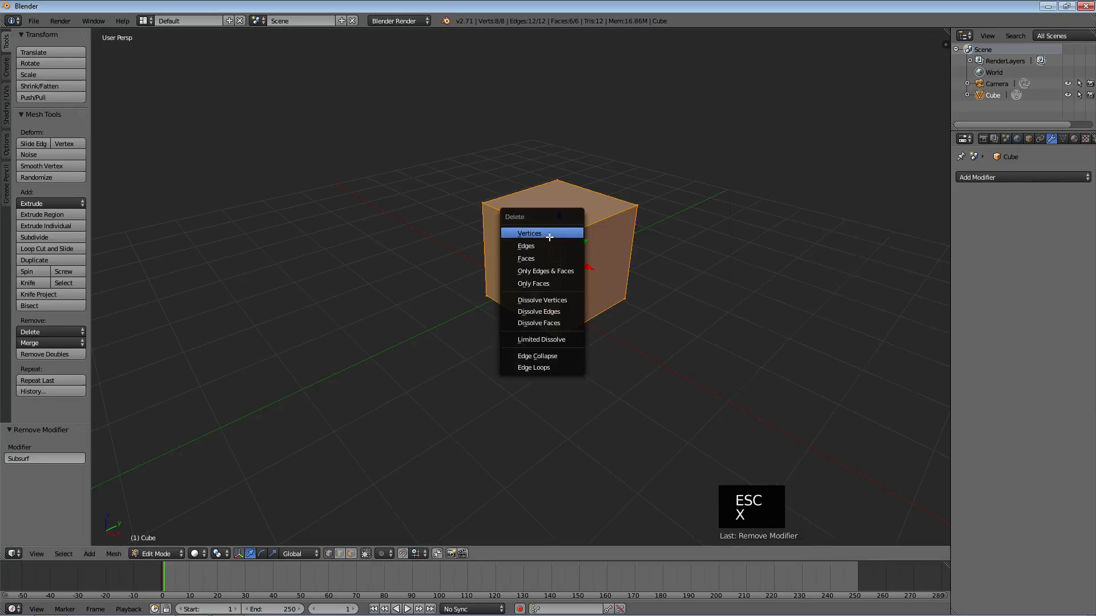
pyautogui.press('Escape')
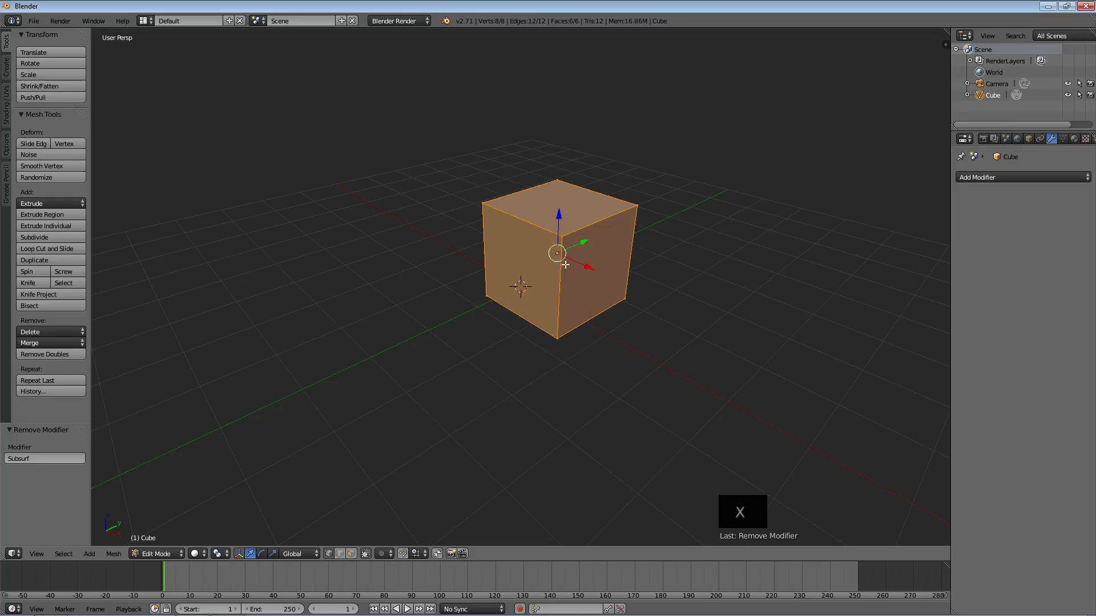
pyautogui.press('Tab')
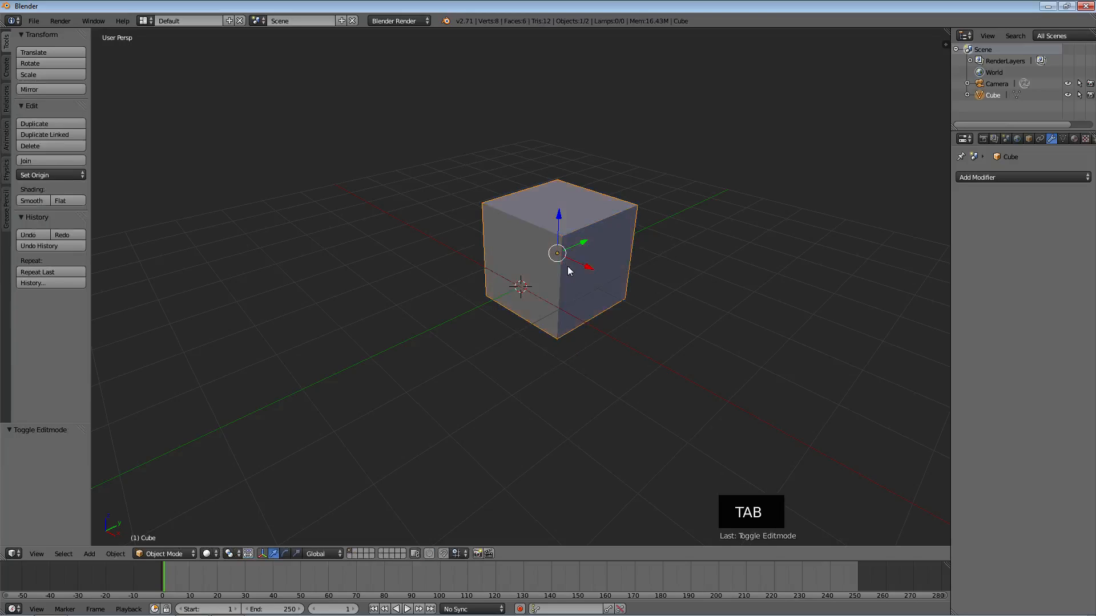
pyautogui.press('x')
pyautogui.click(566, 266)
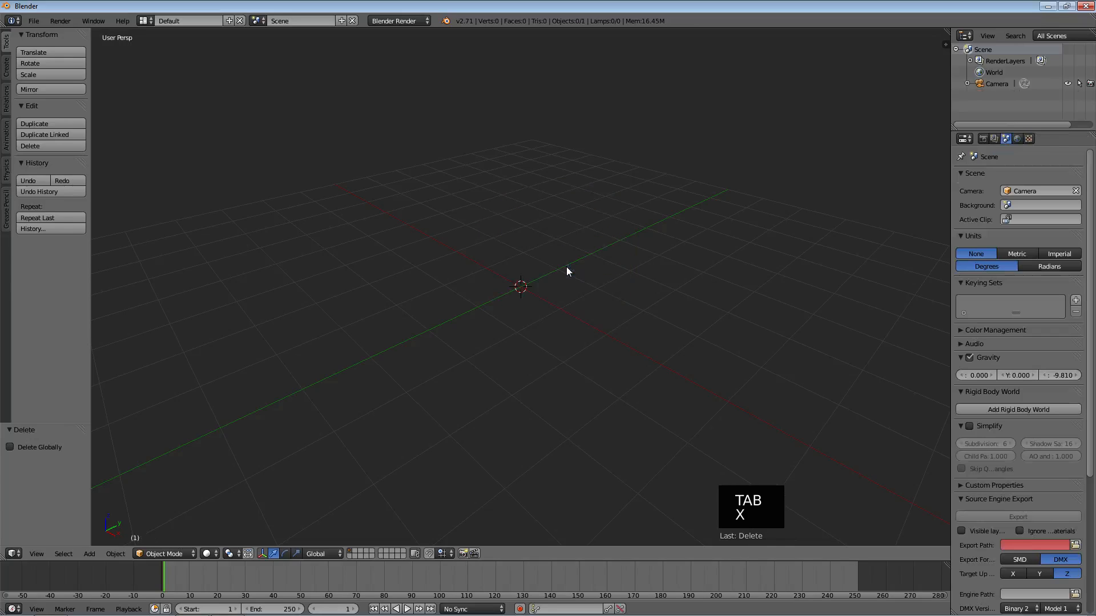
# - Add a Plane mesh with radius 1 at the scene center
pyautogui.hotkey('shift', 'a')
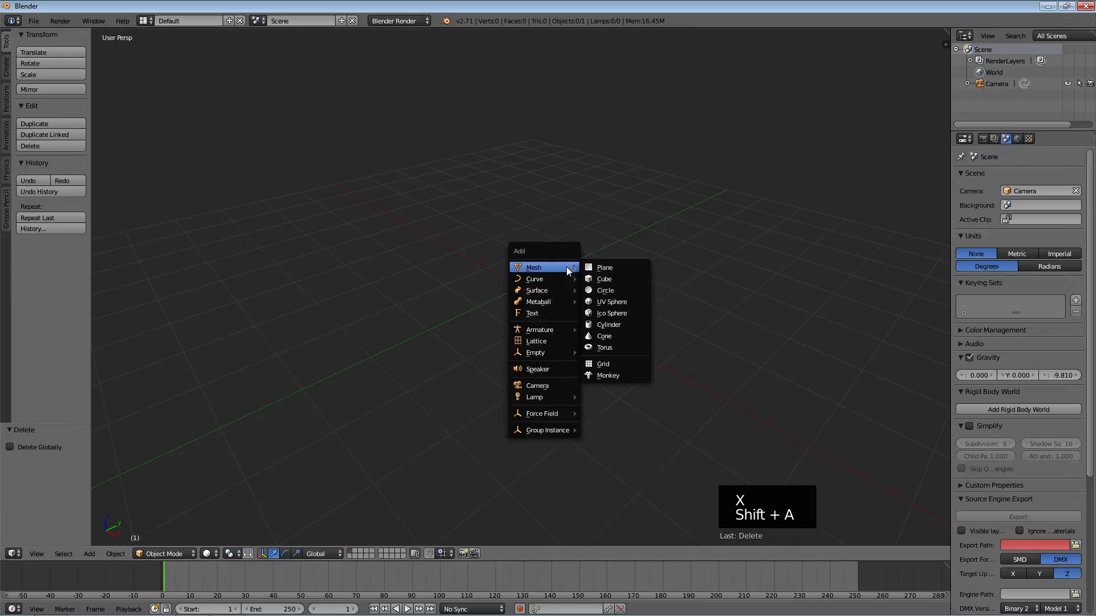
pyautogui.click(603, 265)
pyautogui.moveTo(604, 289); pyautogui.dragTo(556, 291, button='middle')
pyautogui.scroll(-1, 557, 291)
pyautogui.scroll(6, 555, 290)
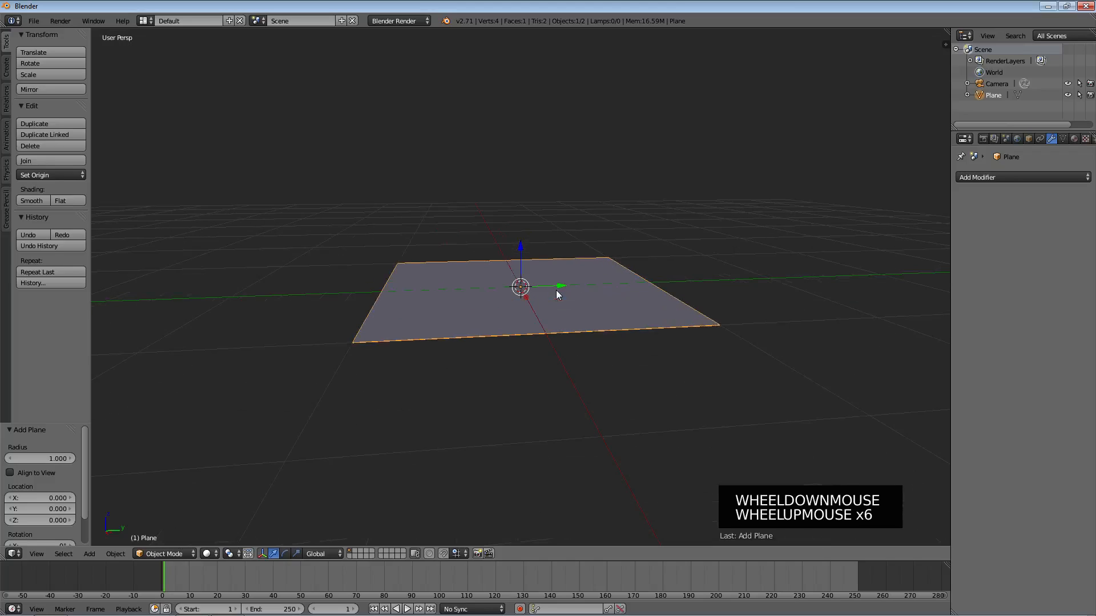
pyautogui.scroll(-1, 555, 290)
# - Add a Solidify modifier to the plane and set its thickness to -0.25
pyautogui.click(975, 178)
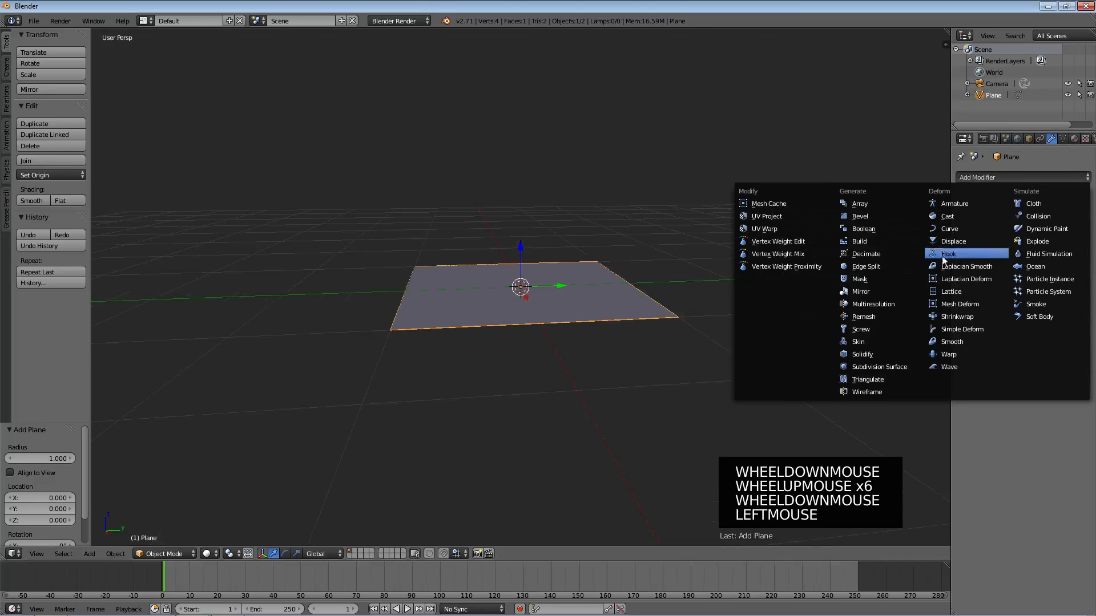
pyautogui.click(863, 354)
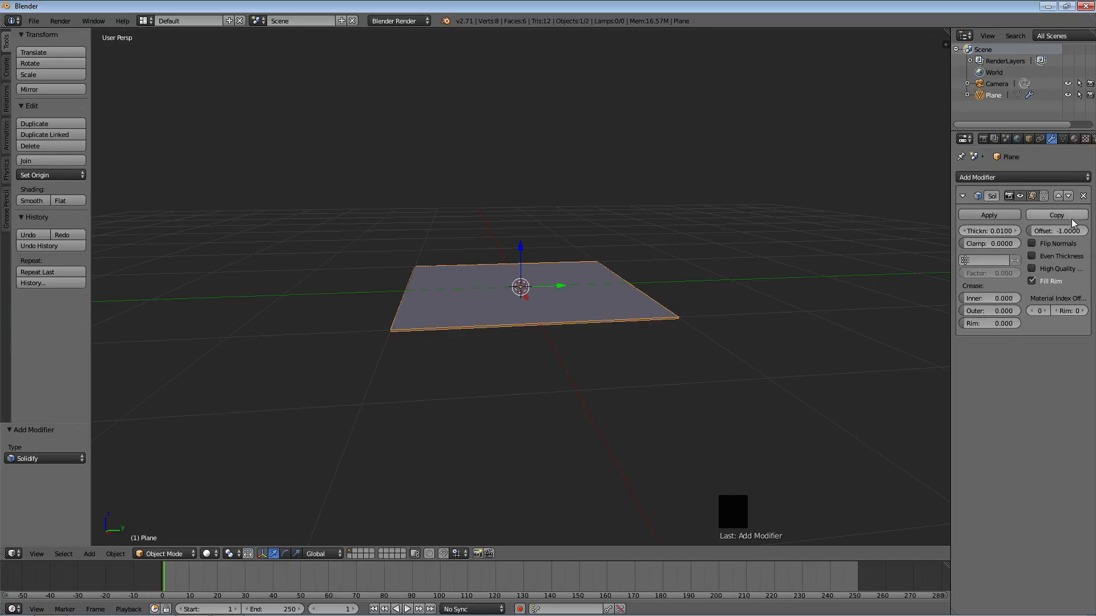
pyautogui.click(974, 231)
pyautogui.moveTo(974, 231); pyautogui.dragTo(770, 231)
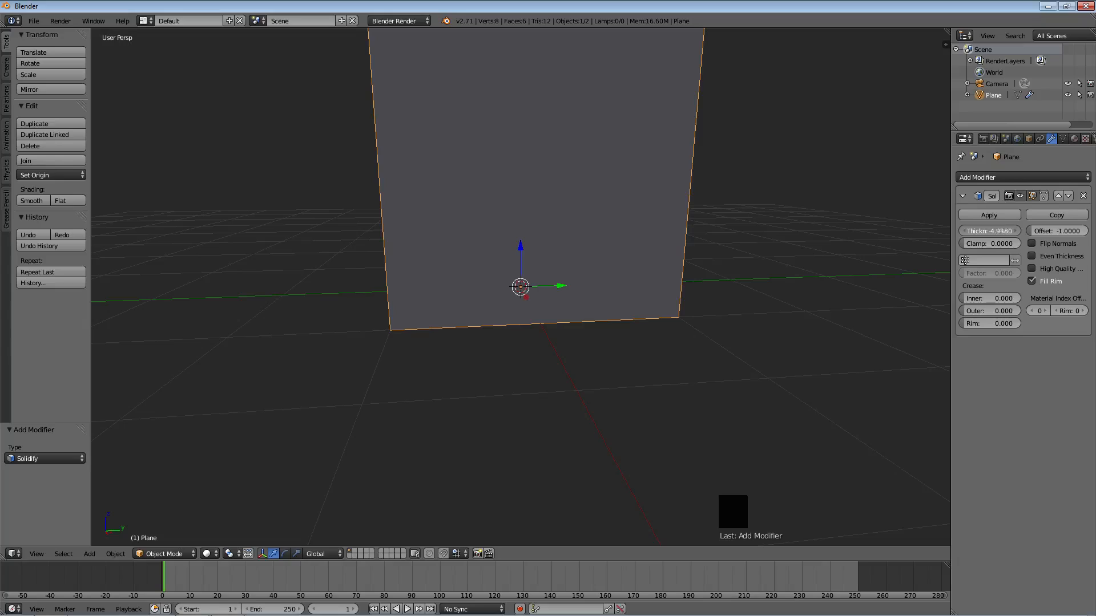
pyautogui.moveTo(891, 231); pyautogui.dragTo(965, 231)
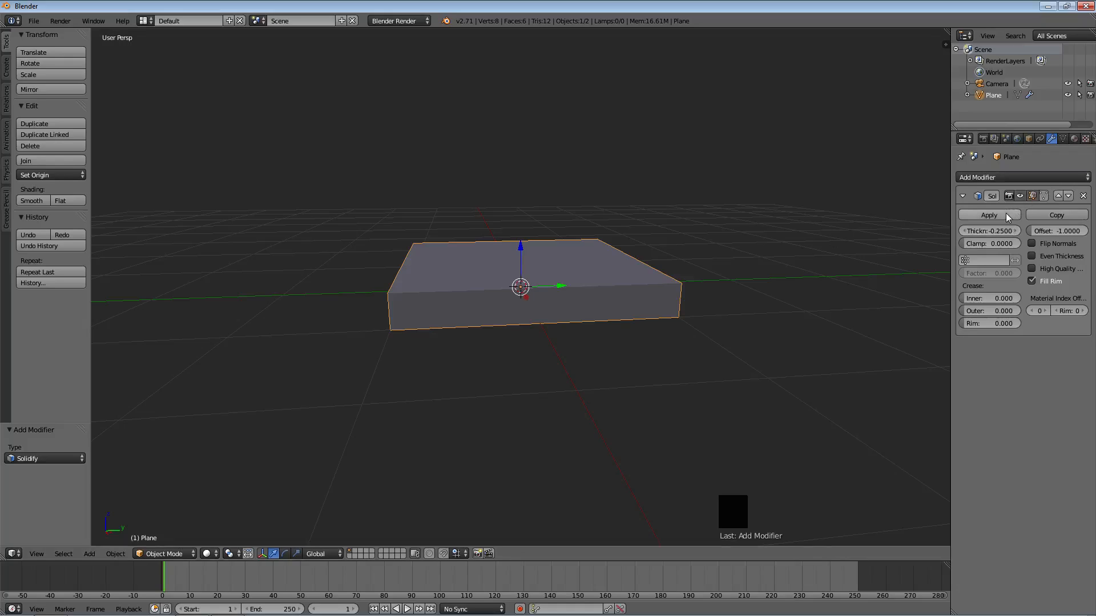
# - Remove the Solidify modifier and delete the plane from the scene
pyautogui.click(1082, 196)
pyautogui.click(1030, 178)
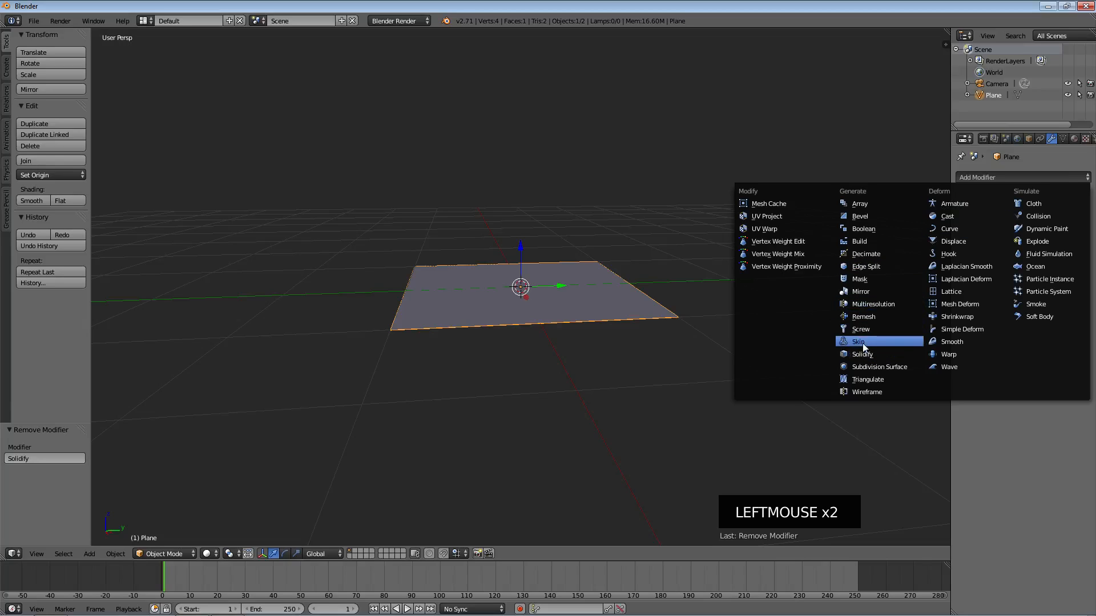
pyautogui.moveTo(644, 213); pyautogui.dragTo(655, 286, button='middle')
pyautogui.scroll(-1, 659, 279)
pyautogui.scroll(-1, 659, 279)
pyautogui.moveTo(599, 259); pyautogui.dragTo(594, 267, button='middle')
pyautogui.press('x')
pyautogui.click(592, 268)
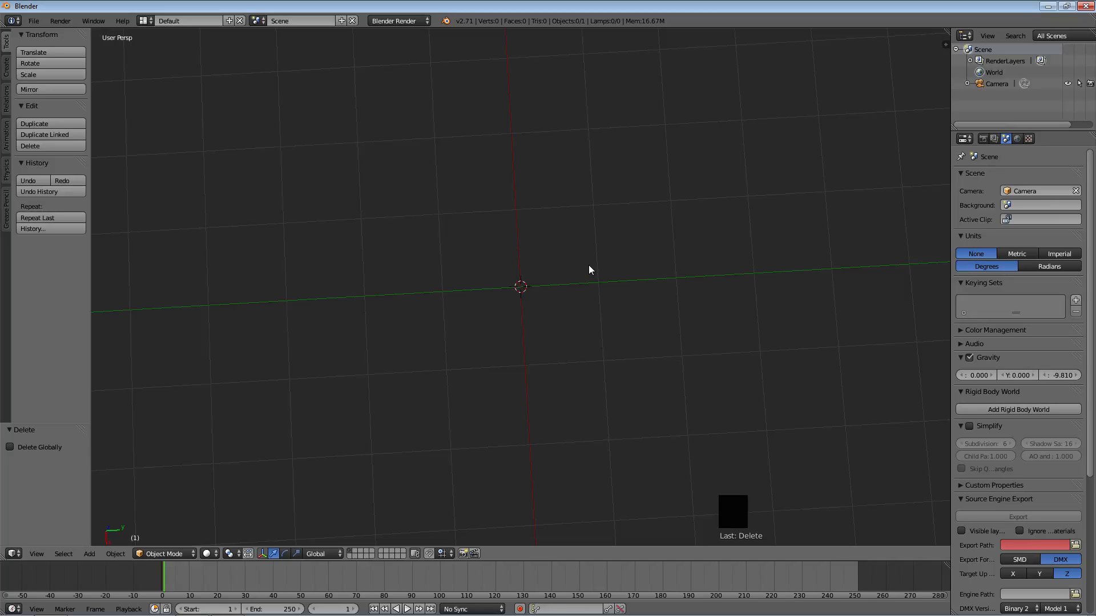
# - Place the 3D cursor at about X -0.65, Y 2.10 as seen from above, and add a Plane mesh there
pyautogui.moveTo(582, 288); pyautogui.dragTo(577, 292, button='middle')
pyautogui.scroll(-2, 571, 288)
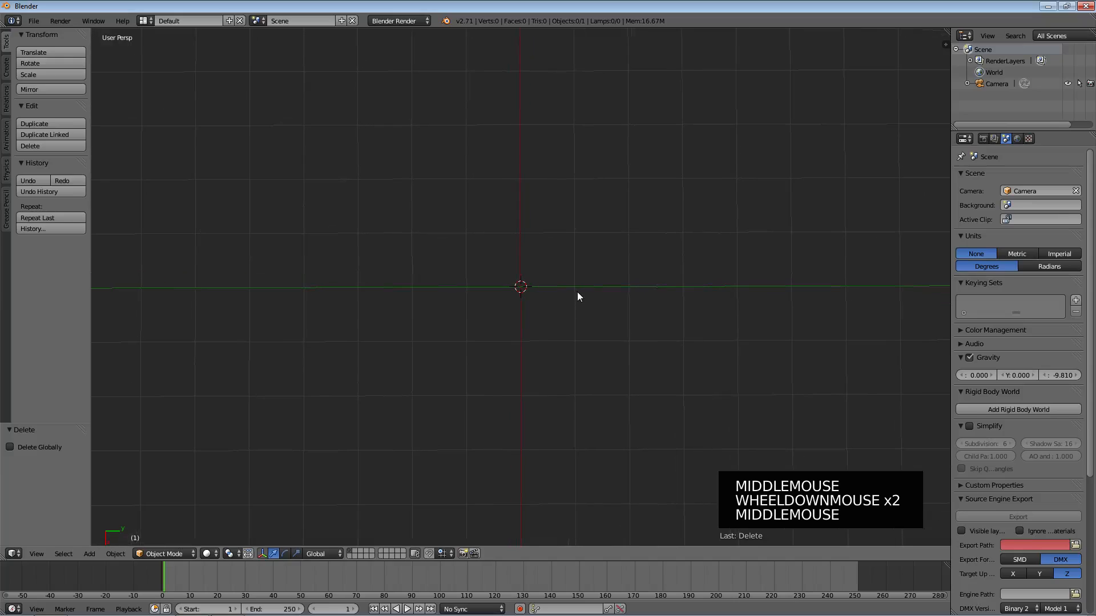
pyautogui.hotkey('ctrl', 'a')
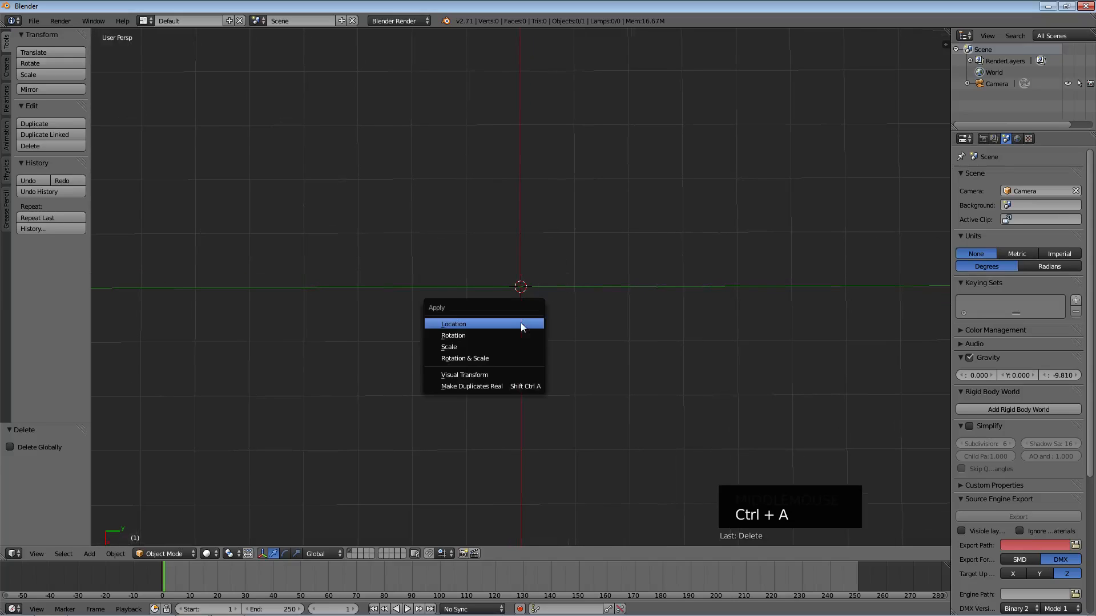
pyautogui.click(635, 253)
pyautogui.hotkey('shift', 'a')
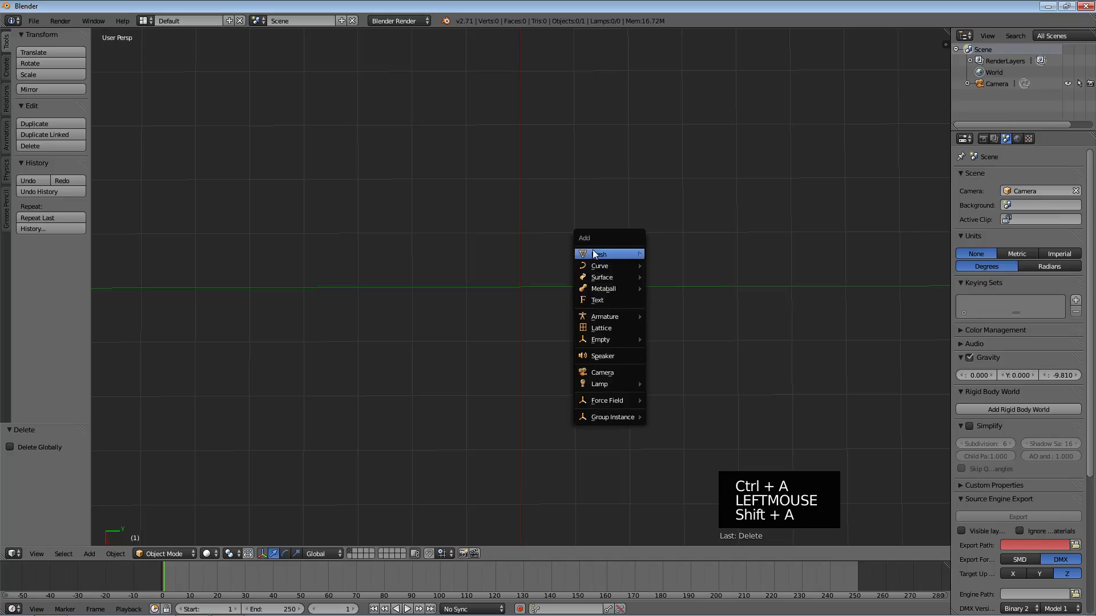
pyautogui.moveTo(593, 254)
pyautogui.click(662, 252)
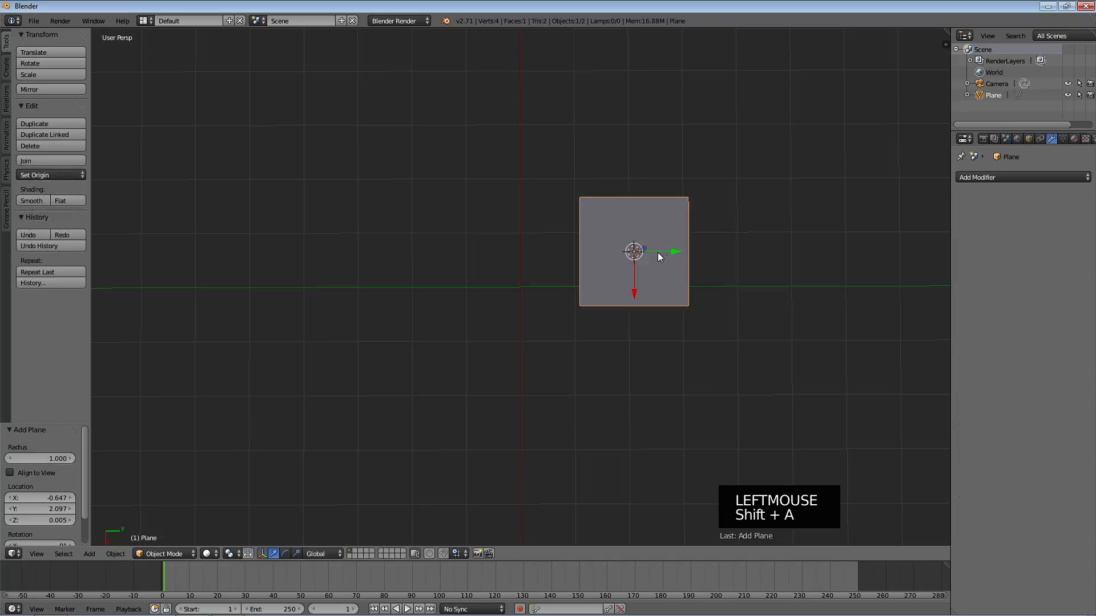
# - Enter Edit Mode on the plane and delete all of its vertices
pyautogui.press('Tab')
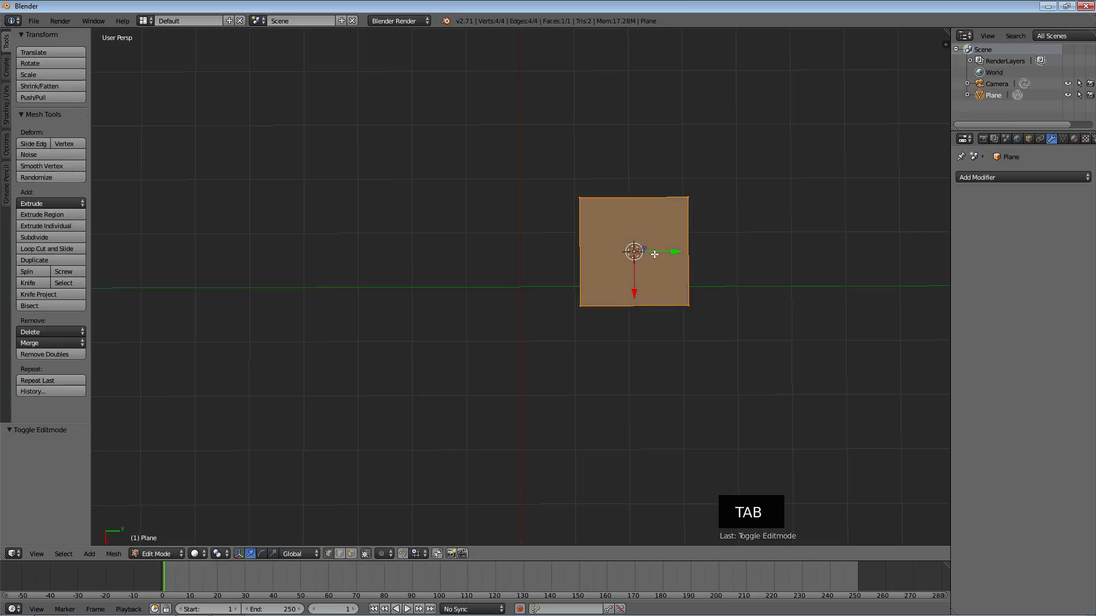
pyautogui.press('x')
pyautogui.click(651, 256)
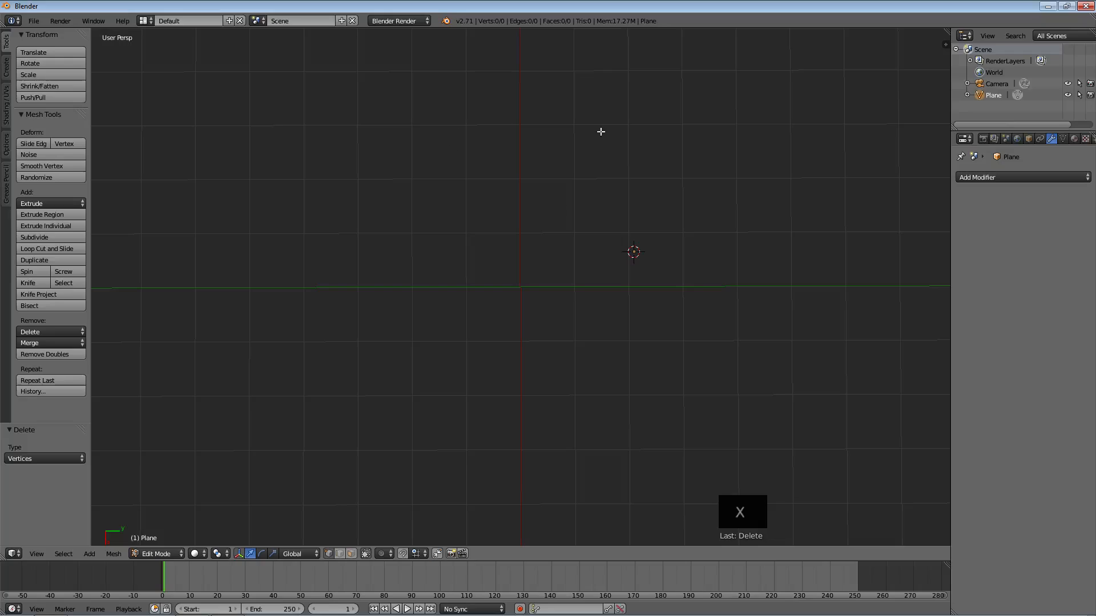
# - Draw an inward clockwise spiral of 18 connected vertices near the scene center and select all of them
pyautogui.keyDown('ctrl'); pyautogui.click(511, 158); pyautogui.keyUp('ctrl')
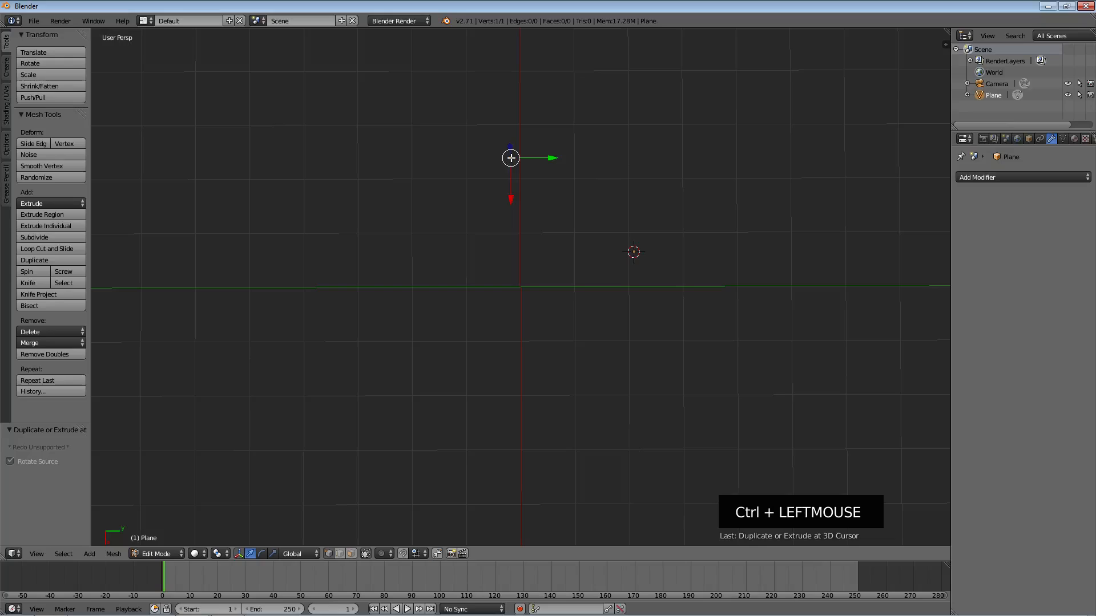
pyautogui.keyDown('ctrl'); pyautogui.click(541, 189); pyautogui.keyUp('ctrl')
pyautogui.keyDown('ctrl'); pyautogui.click(569, 217); pyautogui.keyUp('ctrl')
pyautogui.keyDown('ctrl'); pyautogui.click(584, 277); pyautogui.keyUp('ctrl')
pyautogui.keyDown('ctrl'); pyautogui.click(576, 329); pyautogui.keyUp('ctrl')
pyautogui.keyDown('ctrl'); pyautogui.click(525, 360); pyautogui.keyUp('ctrl')
pyautogui.keyDown('ctrl'); pyautogui.click(450, 377); pyautogui.keyUp('ctrl')
pyautogui.keyDown('ctrl'); pyautogui.click(415, 371); pyautogui.keyUp('ctrl')
pyautogui.keyDown('ctrl'); pyautogui.click(360, 339); pyautogui.keyUp('ctrl')
pyautogui.keyDown('ctrl'); pyautogui.click(346, 288); pyautogui.keyUp('ctrl')
pyautogui.keyDown('ctrl'); pyautogui.click(349, 234); pyautogui.keyUp('ctrl')
pyautogui.keyDown('ctrl'); pyautogui.click(417, 188); pyautogui.keyUp('ctrl')
pyautogui.keyDown('ctrl'); pyautogui.click(465, 203); pyautogui.keyUp('ctrl')
pyautogui.keyDown('ctrl'); pyautogui.click(501, 289); pyautogui.keyUp('ctrl')
pyautogui.keyDown('ctrl'); pyautogui.click(479, 320); pyautogui.keyUp('ctrl')
pyautogui.keyDown('ctrl'); pyautogui.click(439, 314); pyautogui.keyUp('ctrl')
pyautogui.keyDown('ctrl'); pyautogui.click(413, 278); pyautogui.keyUp('ctrl')
pyautogui.keyDown('ctrl'); pyautogui.click(412, 251); pyautogui.keyUp('ctrl')
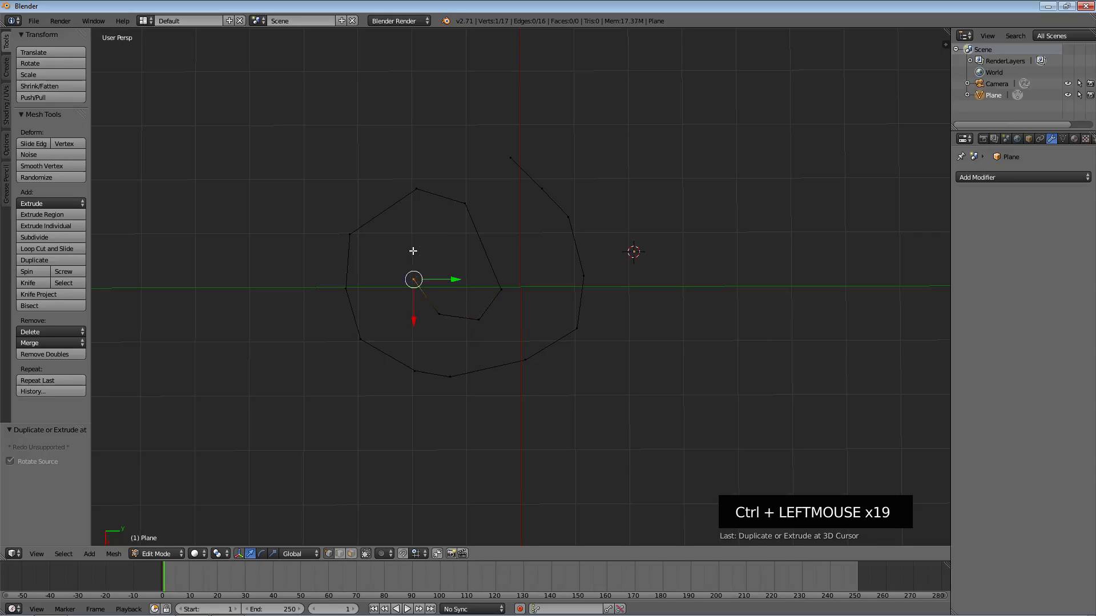
pyautogui.press('a')
pyautogui.press('a')
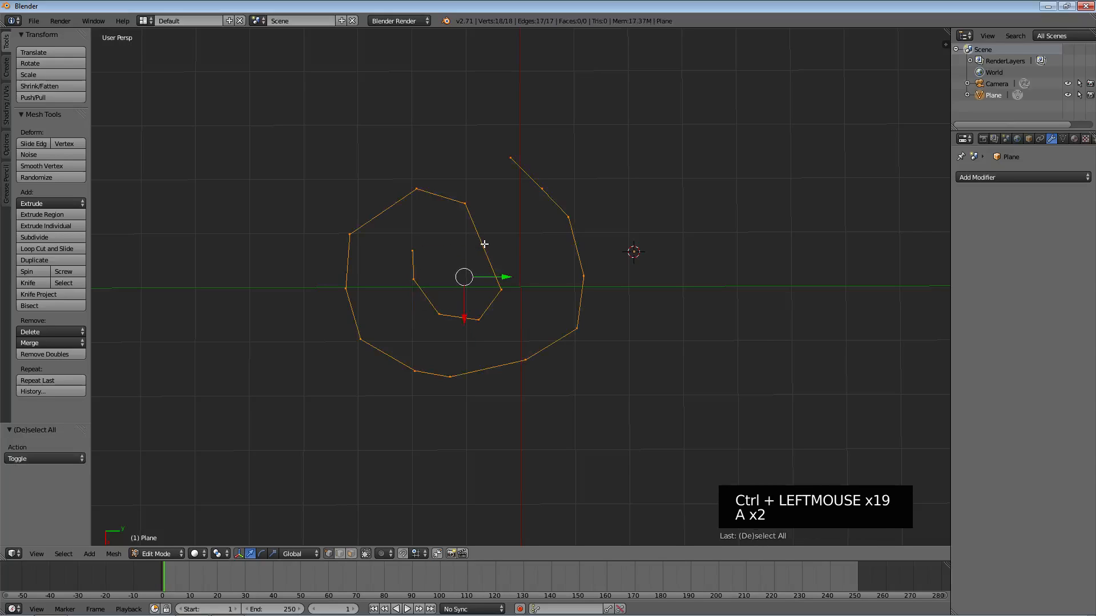
# - Add a Skin modifier to the vertex spiral and view the thickened shape from an angle
pyautogui.click(984, 177)
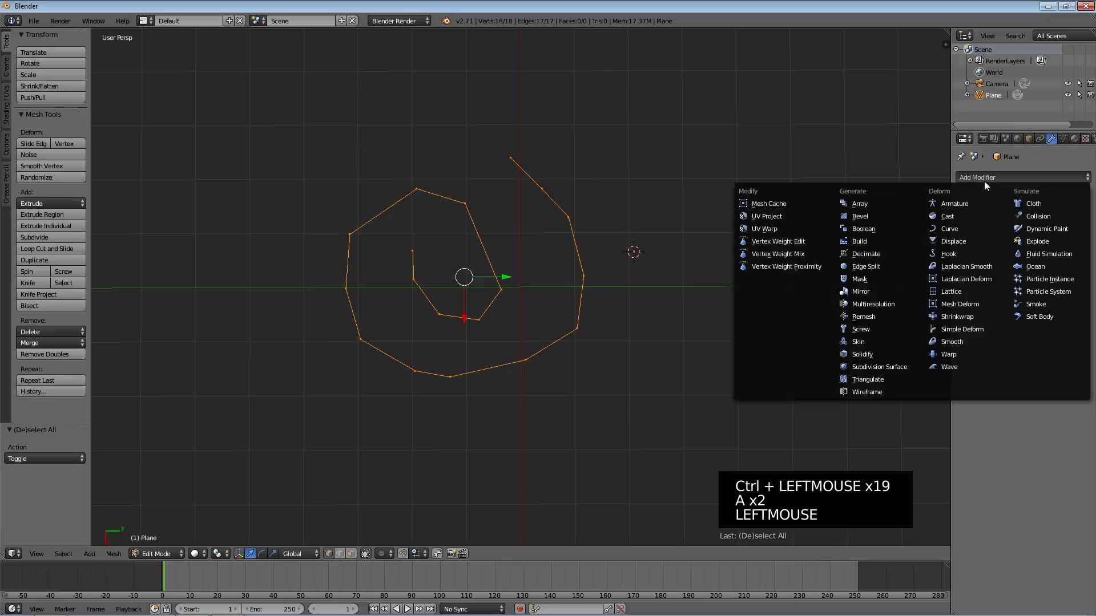
pyautogui.click(866, 342)
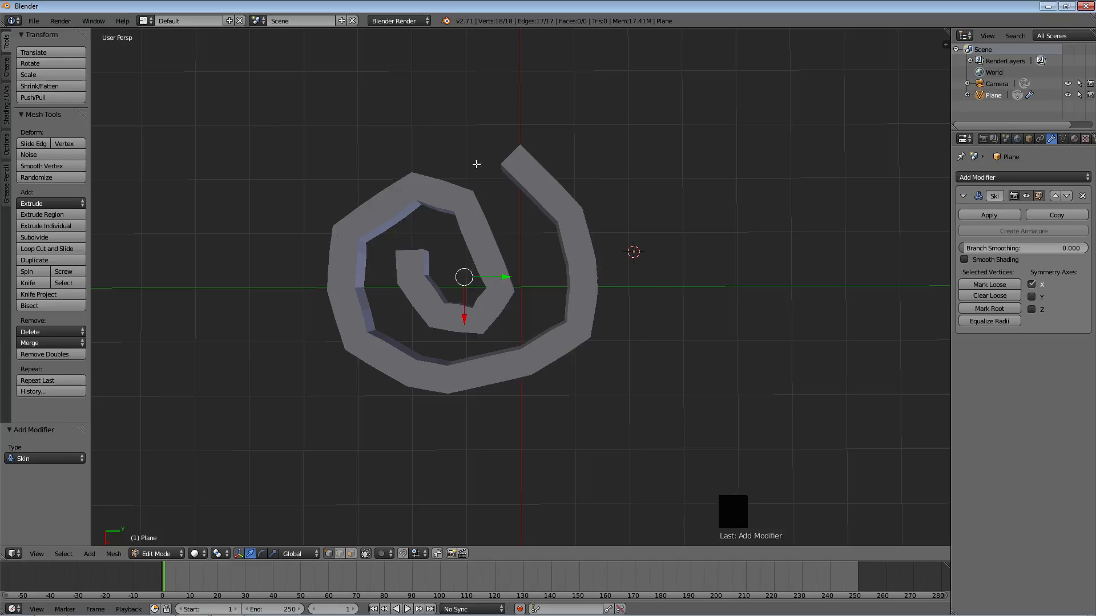
pyautogui.moveTo(587, 176); pyautogui.dragTo(228, 128, button='middle')
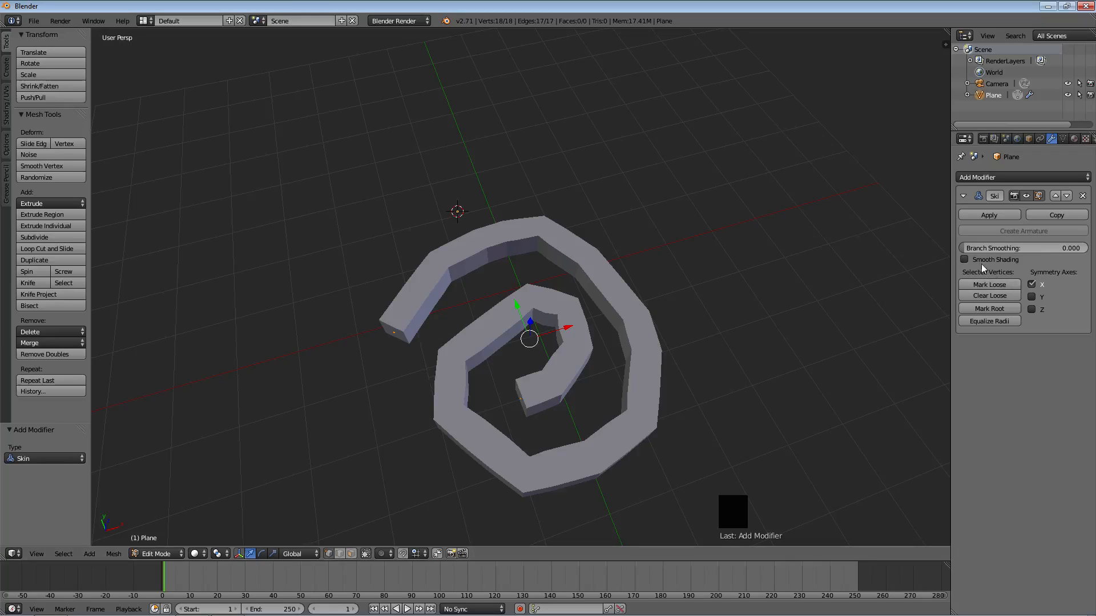
# - Set the Skin modifier's Branch Smoothing to 1.000 and enable Smooth Shading
pyautogui.moveTo(971, 249); pyautogui.dragTo(1088, 249)
pyautogui.click(965, 259)
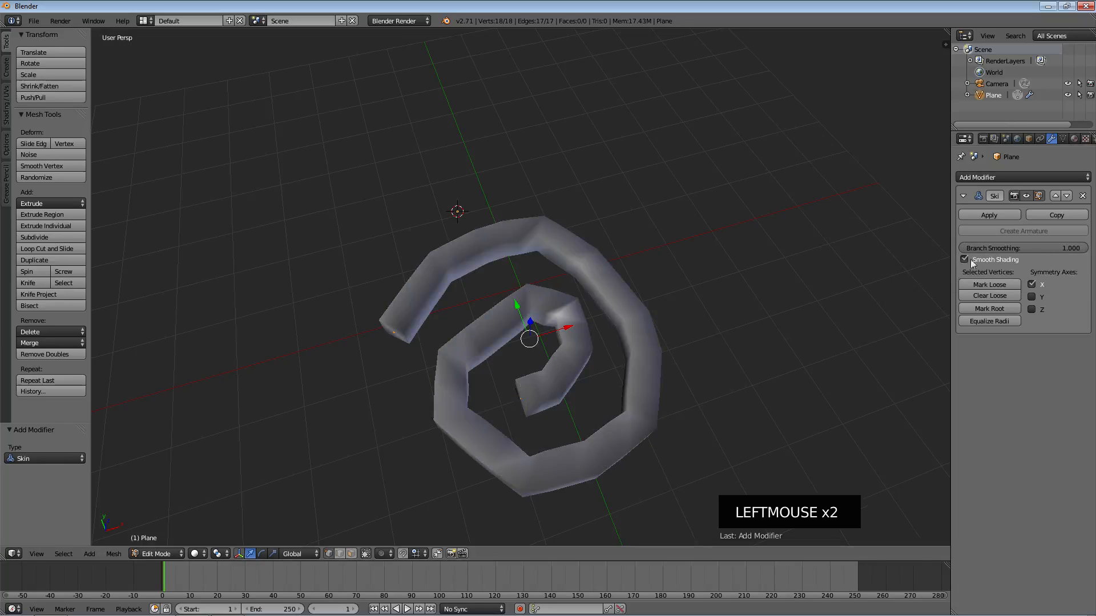
pyautogui.moveTo(793, 286); pyautogui.dragTo(689, 261, button='middle')
pyautogui.moveTo(705, 243); pyautogui.dragTo(638, 296, button='middle')
# - Set the Skin modifier's Branch Smoothing to 0.000 and add a Subdivision Surface modifier after it
pyautogui.moveTo(1069, 248); pyautogui.dragTo(897, 249)
pyautogui.moveTo(605, 280); pyautogui.dragTo(628, 228, button='middle')
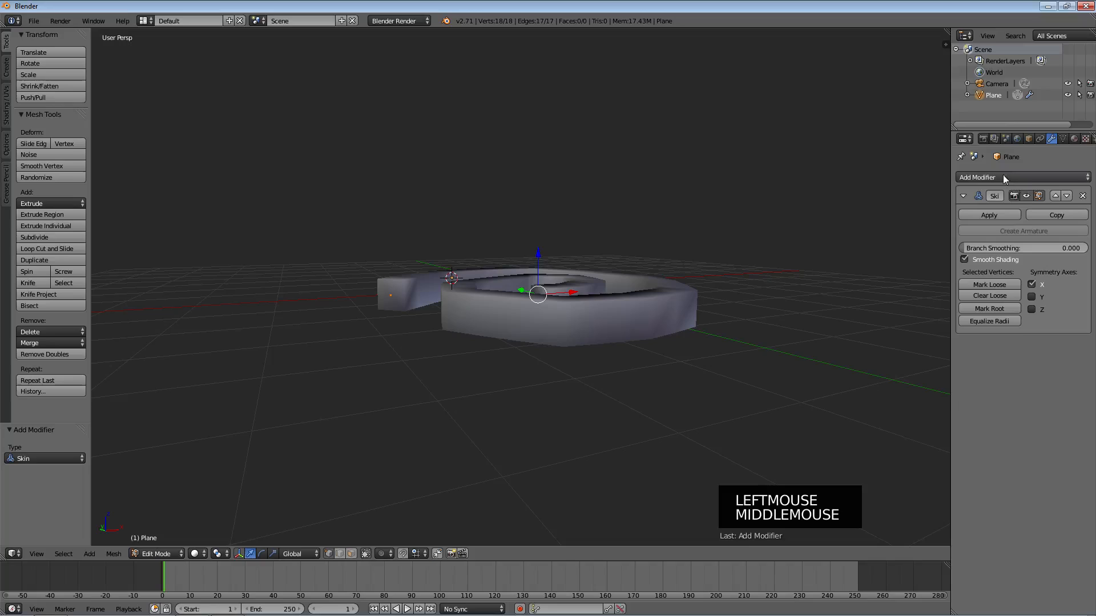
pyautogui.click(999, 176)
pyautogui.click(882, 367)
pyautogui.moveTo(698, 295); pyautogui.dragTo(117, 312, button='middle')
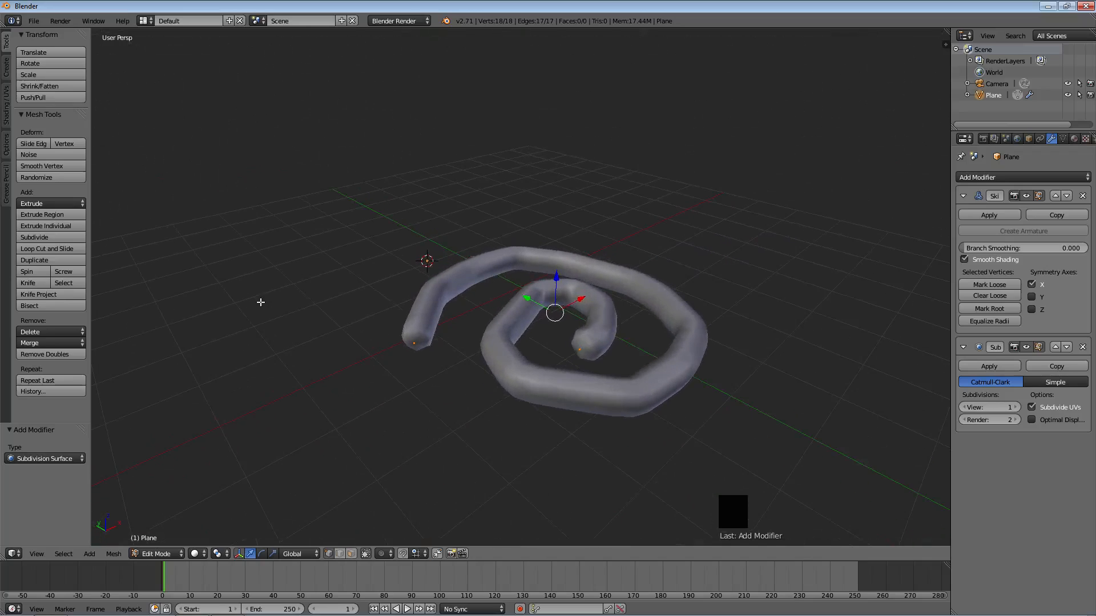
# - Remove the Subdivision Surface and Skin modifiers, and delete the spiral object from the scene in Object Mode
pyautogui.click(1083, 348)
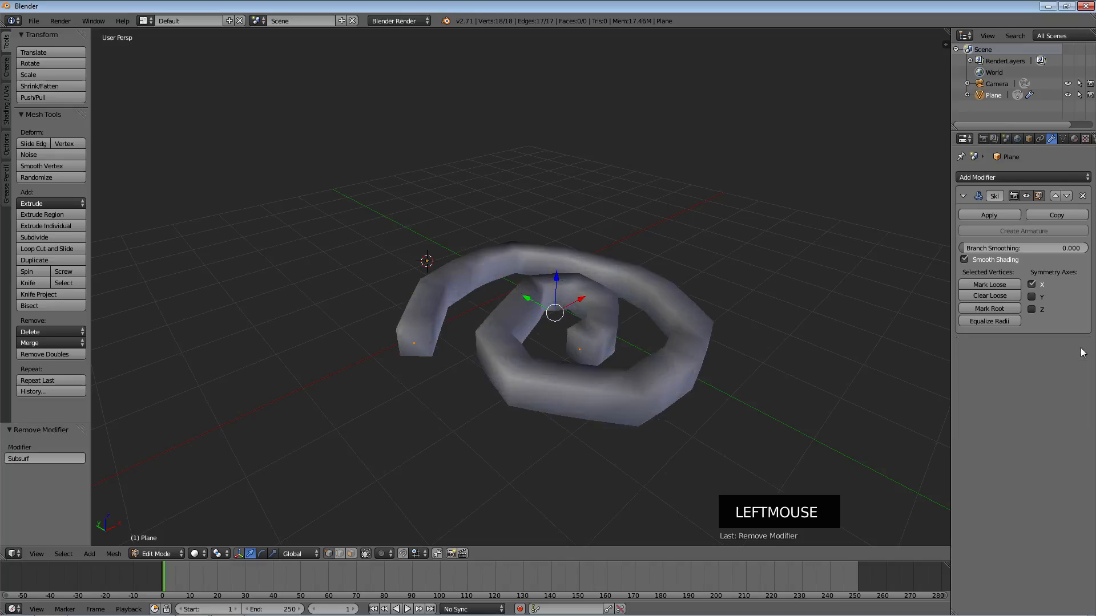
pyautogui.click(1083, 196)
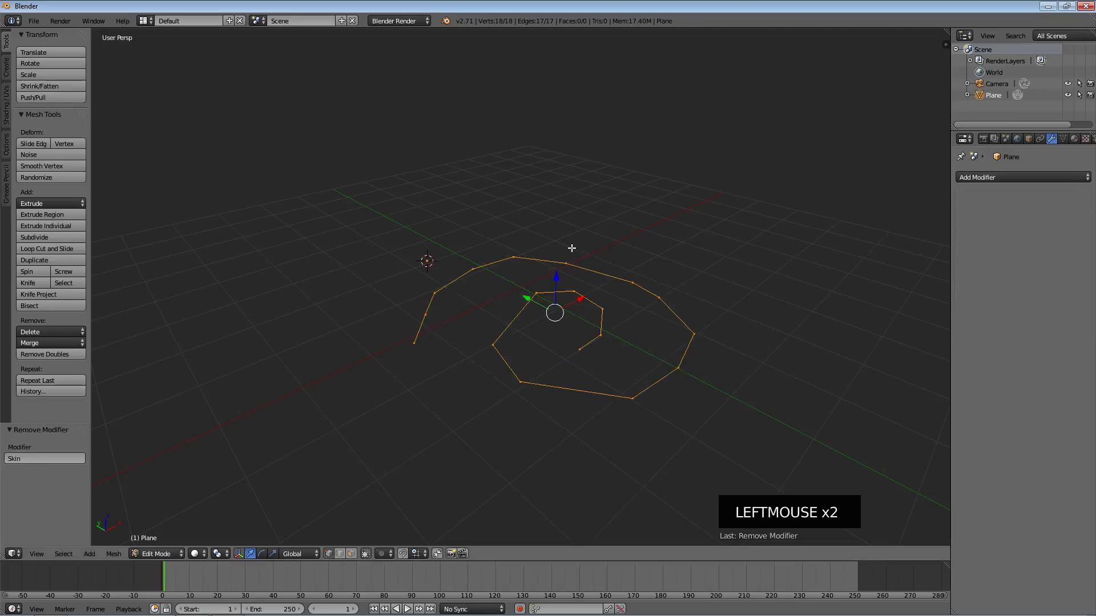
pyautogui.press('Tab')
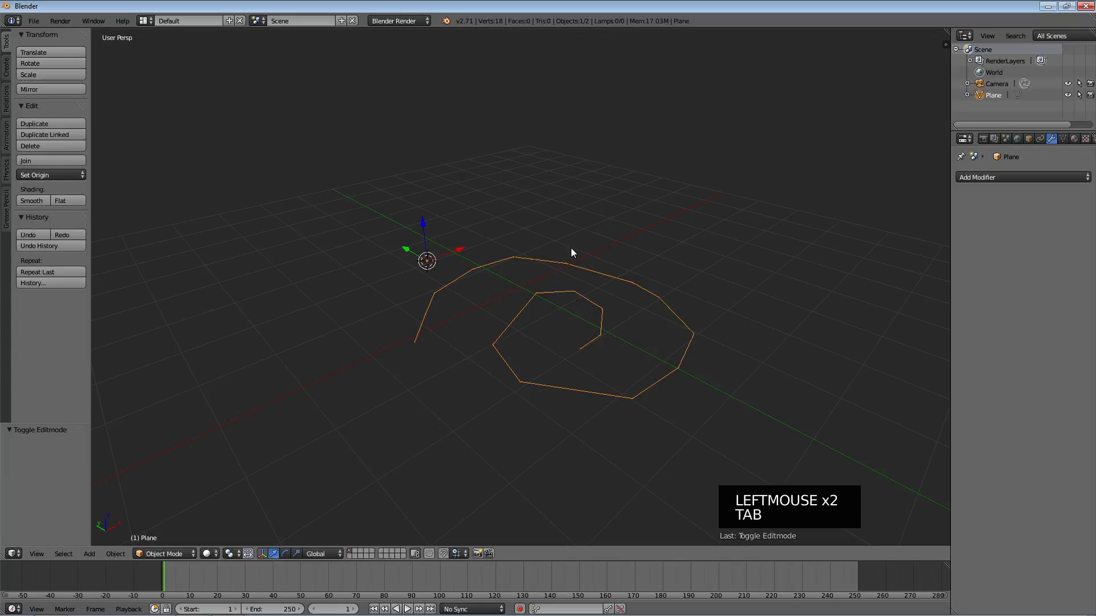
pyautogui.press('x')
pyautogui.click(541, 248)
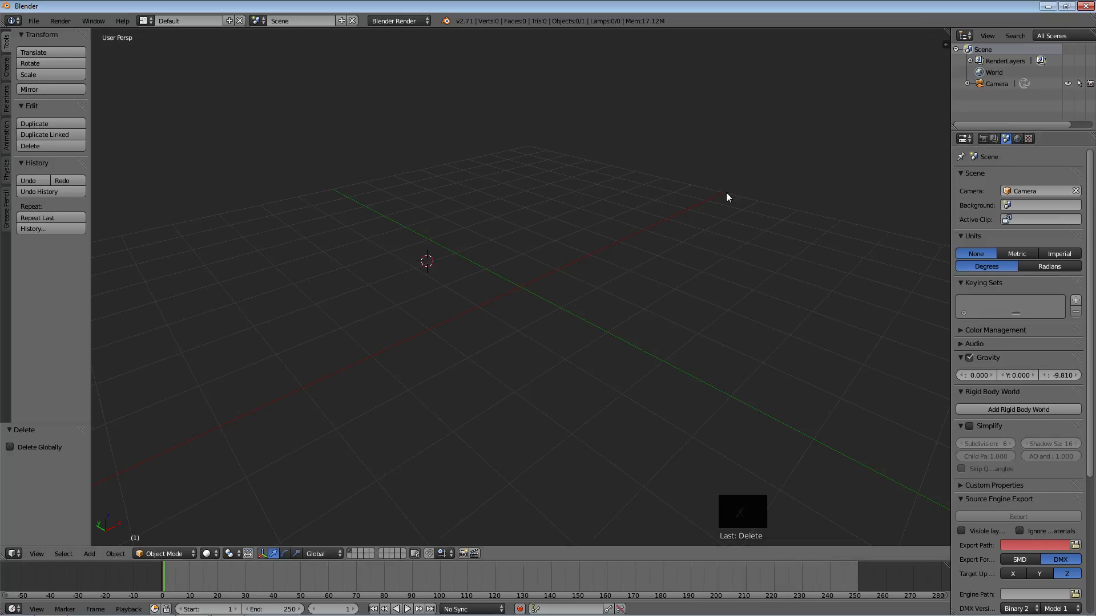
# - Add a Cube mesh at the off-center 3D cursor
pyautogui.hotkey('shift', 'a')
pyautogui.moveTo(725, 192)
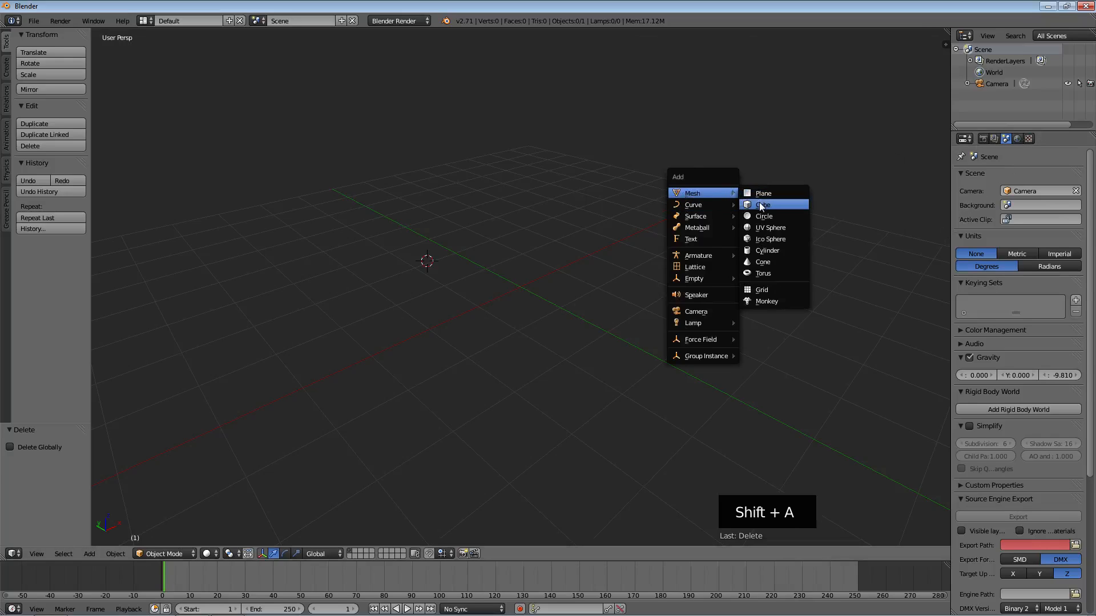
pyautogui.click(760, 205)
pyautogui.moveTo(685, 245); pyautogui.dragTo(857, 202, button='middle')
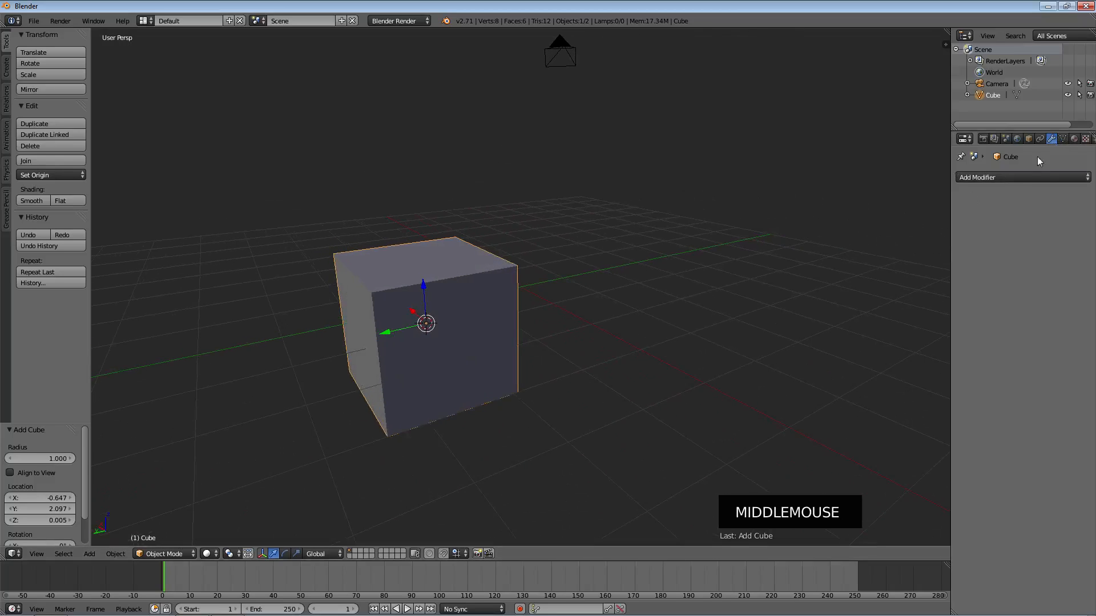
pyautogui.click(1019, 177)
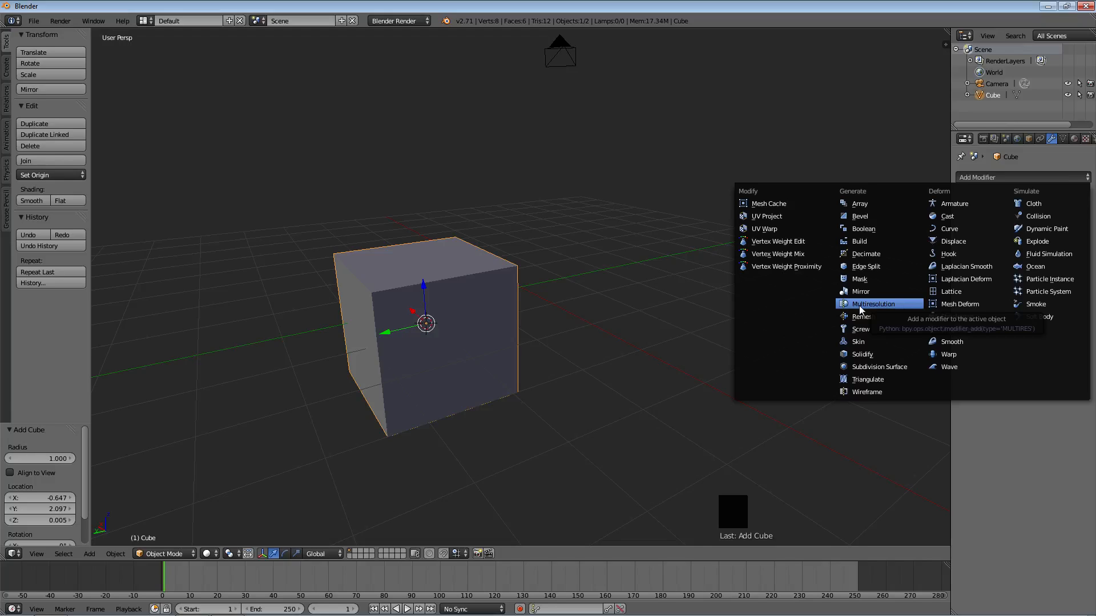
pyautogui.scroll(5, 435, 295)
pyautogui.scroll(-4, 434, 296)
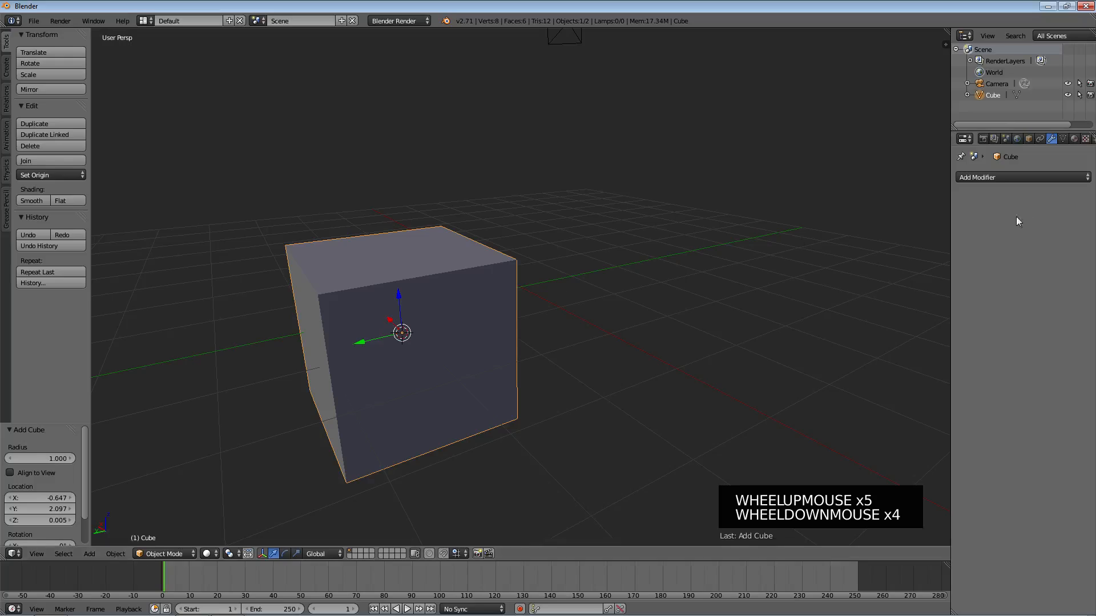
pyautogui.click(1008, 178)
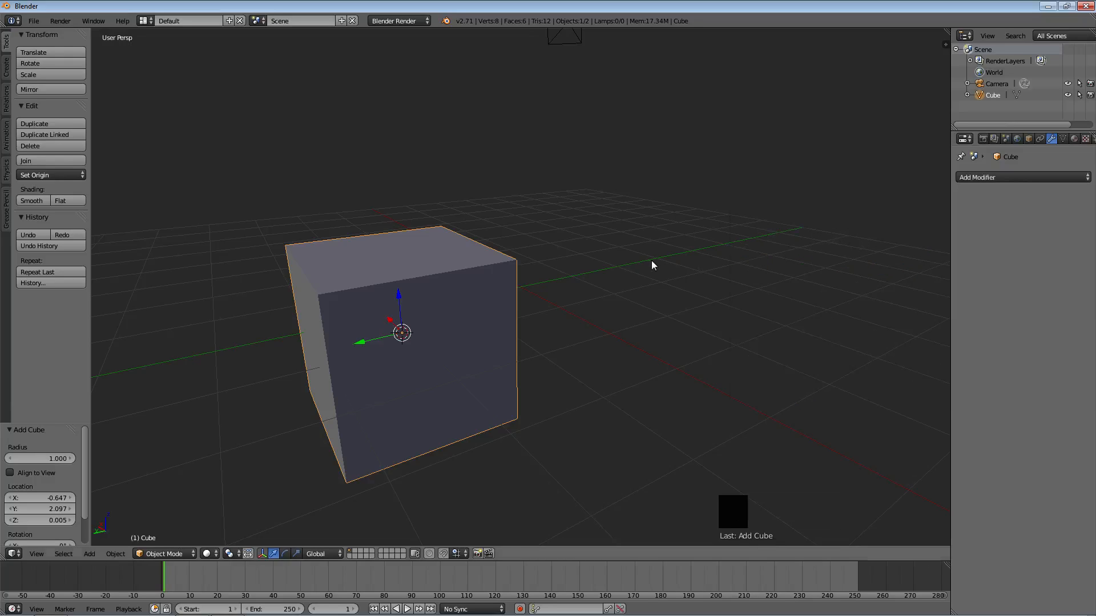
# - Delete the off-center cube from the scene
pyautogui.moveTo(628, 228); pyautogui.dragTo(823, 231, button='middle')
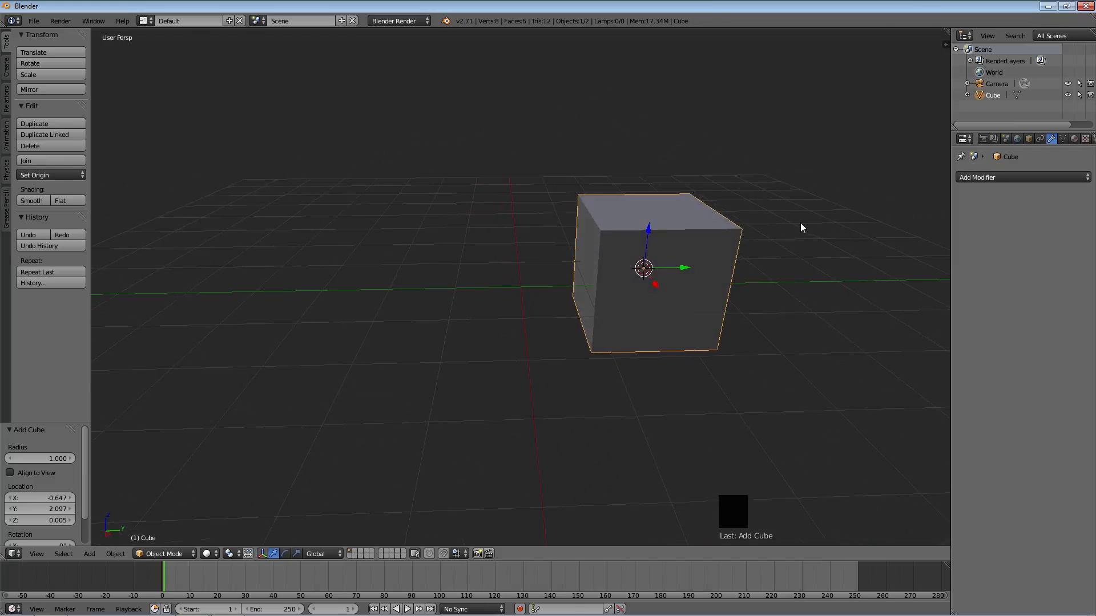
pyautogui.press('x')
pyautogui.click(665, 228)
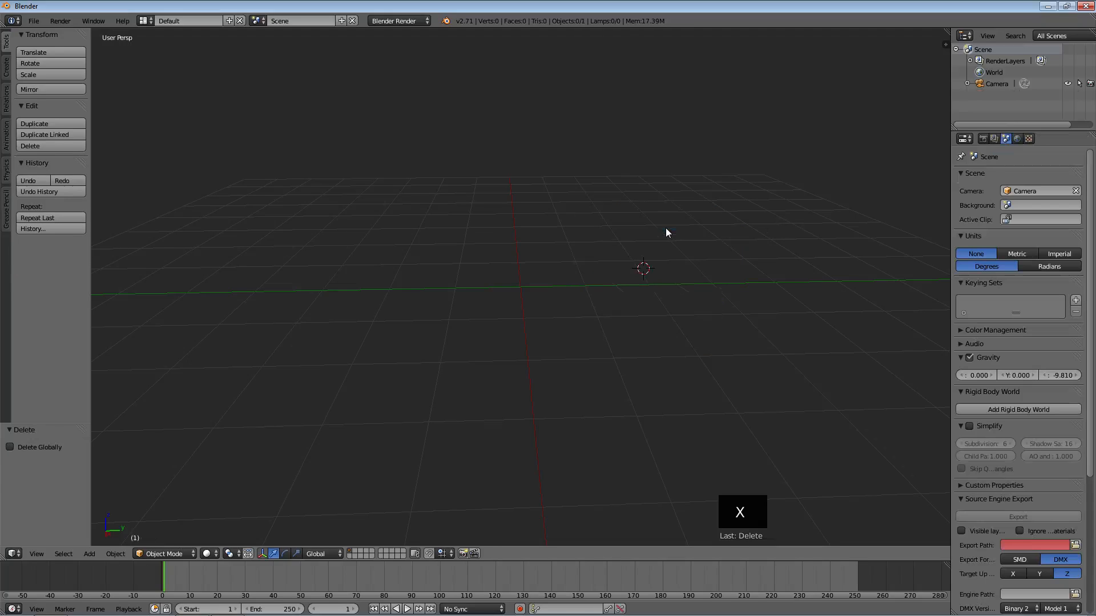
# - Snap the 3D cursor to the scene center and add a Cube mesh there
pyautogui.hotkey('shift', 's')
pyautogui.click(660, 227)
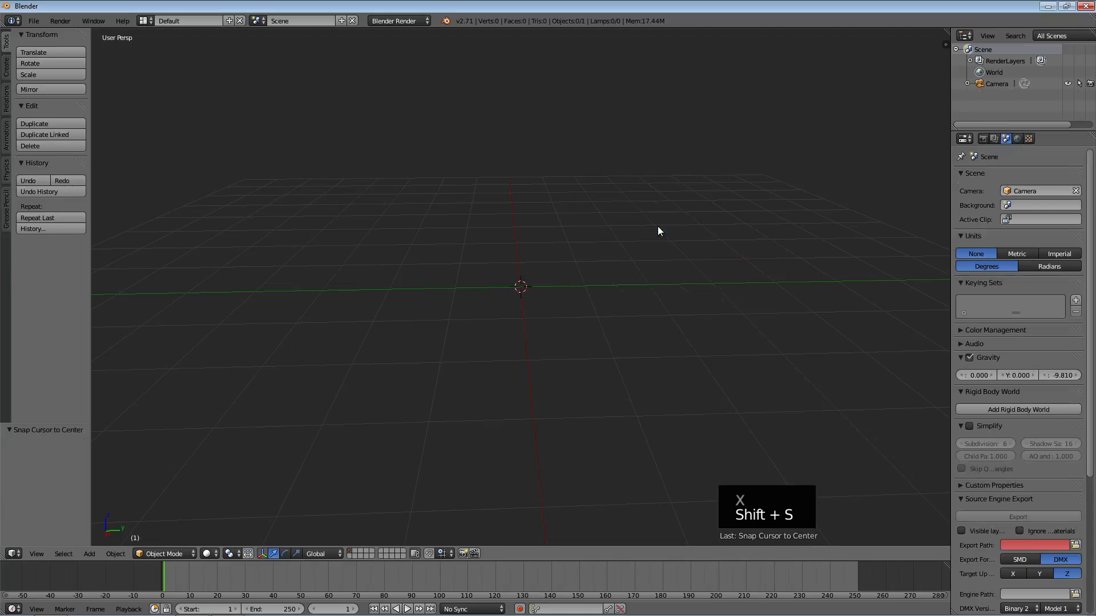
pyautogui.hotkey('shift', 'a')
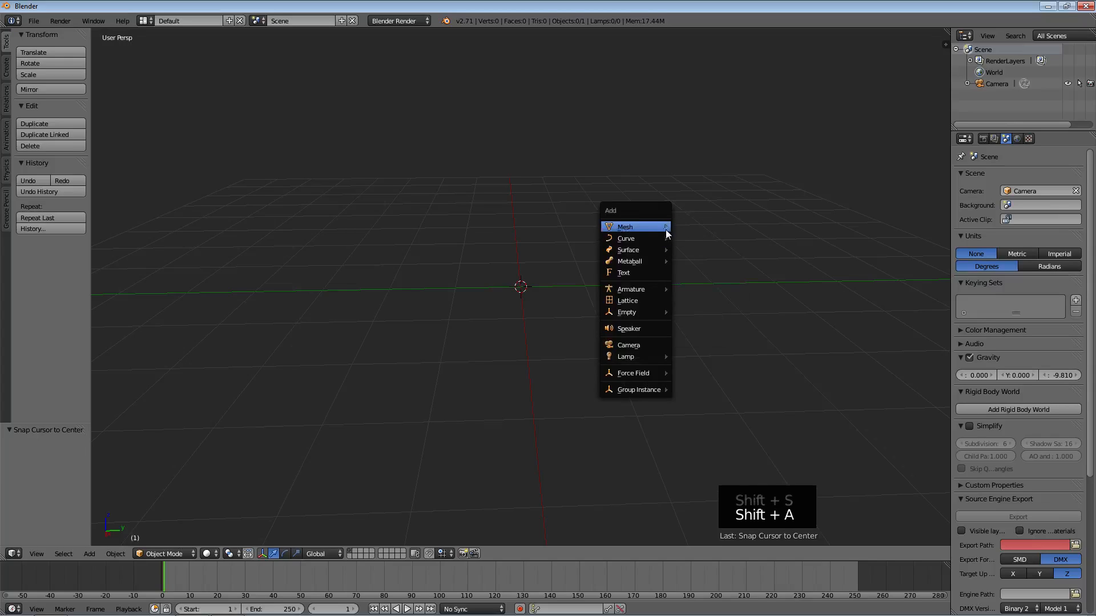
pyautogui.click(688, 238)
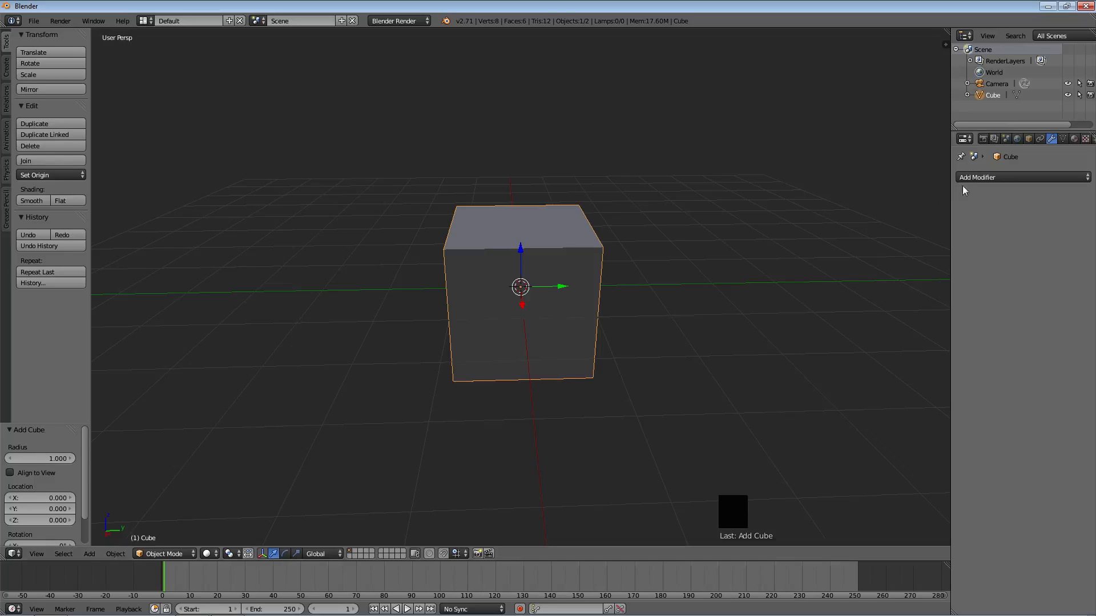
# - Add a Mirror modifier to the cube at the scene center
pyautogui.click(987, 177)
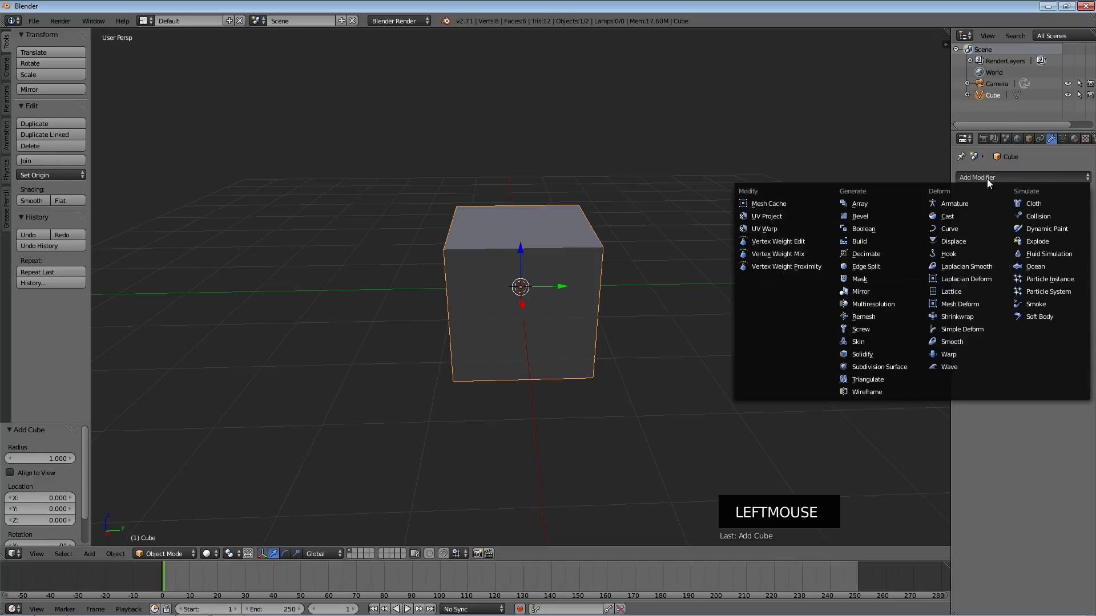
pyautogui.click(872, 291)
pyautogui.scroll(-2, 672, 258)
pyautogui.scroll(2, 669, 258)
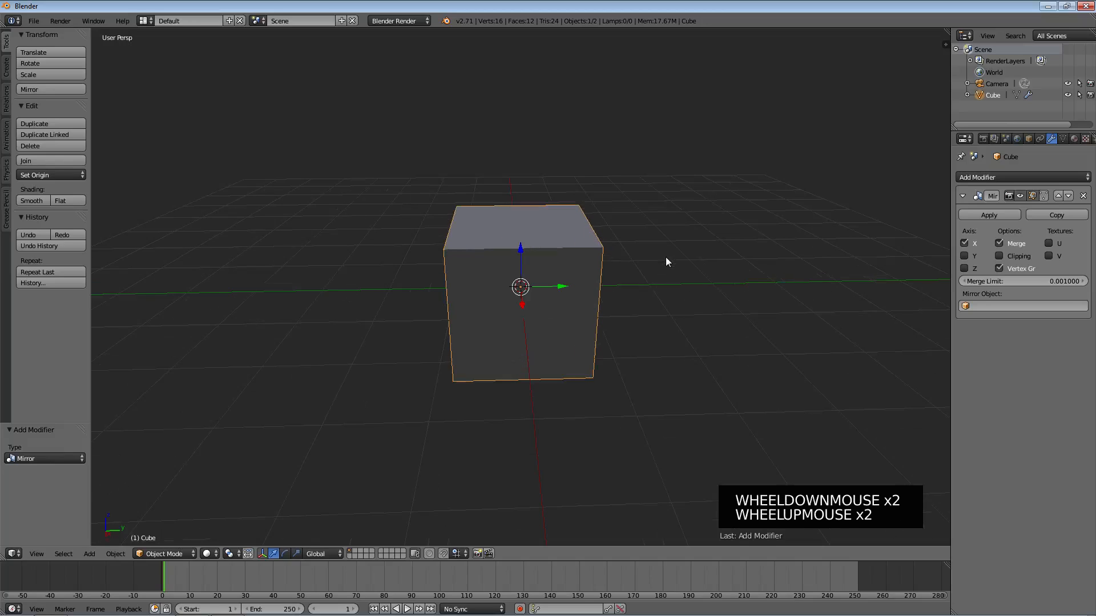
# - Enter Edit Mode on the cube and switch to face selection
pyautogui.press('Tab')
pyautogui.moveTo(594, 320); pyautogui.dragTo(645, 279, button='middle')
pyautogui.scroll(-1, 651, 299)
pyautogui.scroll(2, 646, 298)
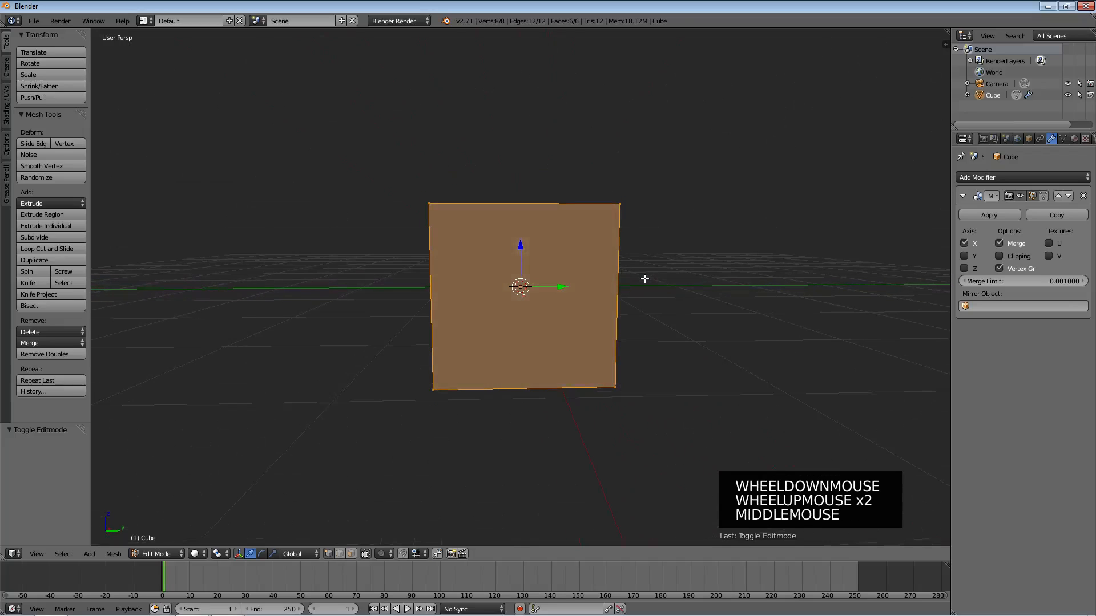
pyautogui.click(565, 381)
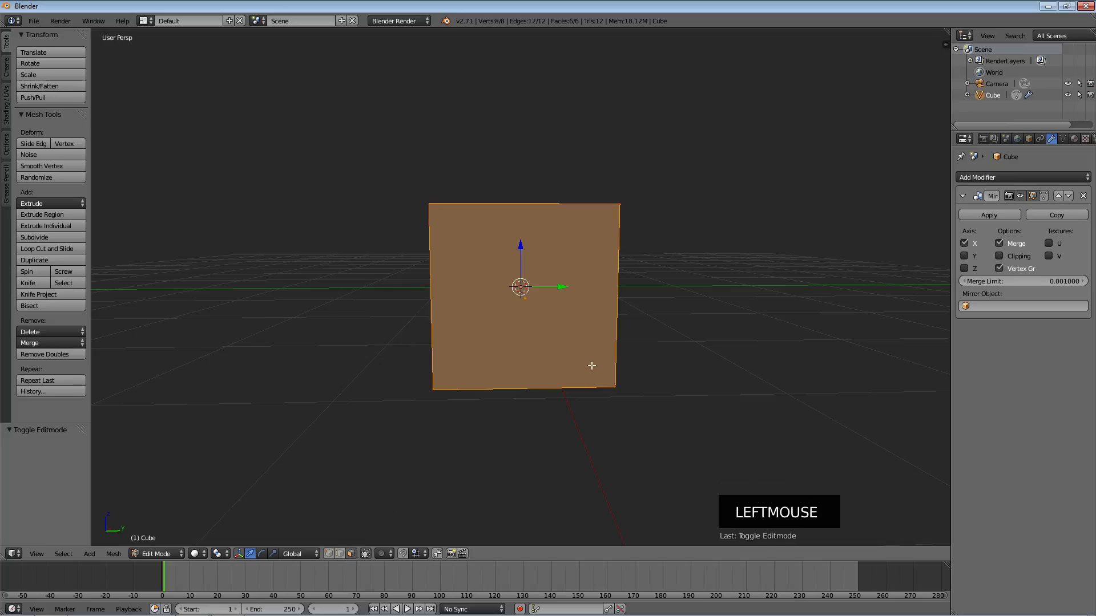
pyautogui.scroll(-2, 607, 355)
pyautogui.scroll(-1, 608, 355)
pyautogui.moveTo(616, 327); pyautogui.dragTo(582, 318, button='middle')
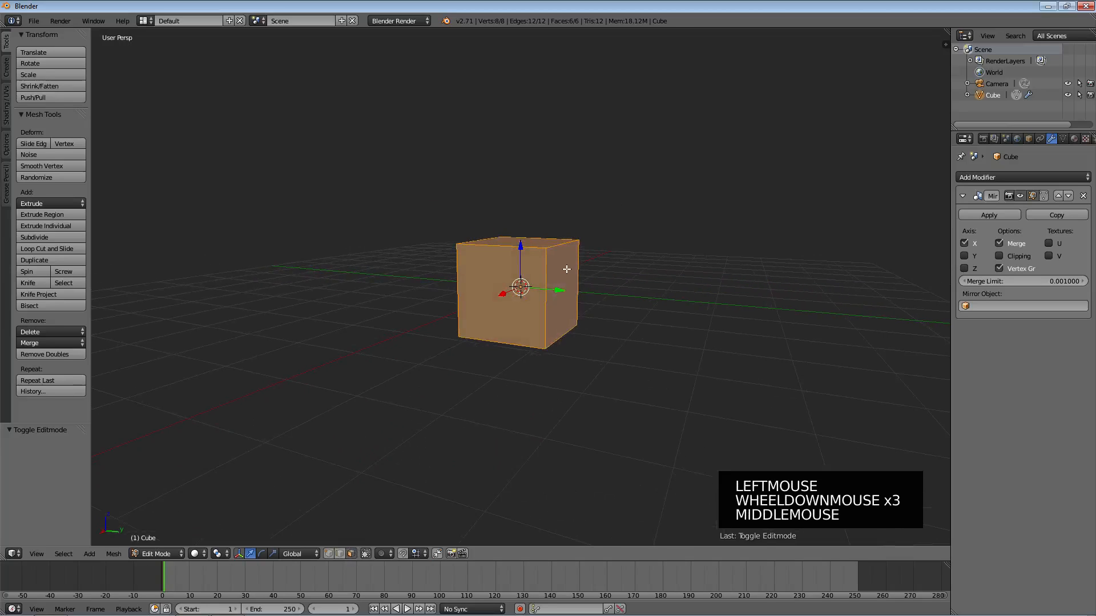
# - Extrude the cube's positive Y face outward by about 1.95 units along Y
pyautogui.rightClick(564, 291)
pyautogui.press('e')
pyautogui.press('e')
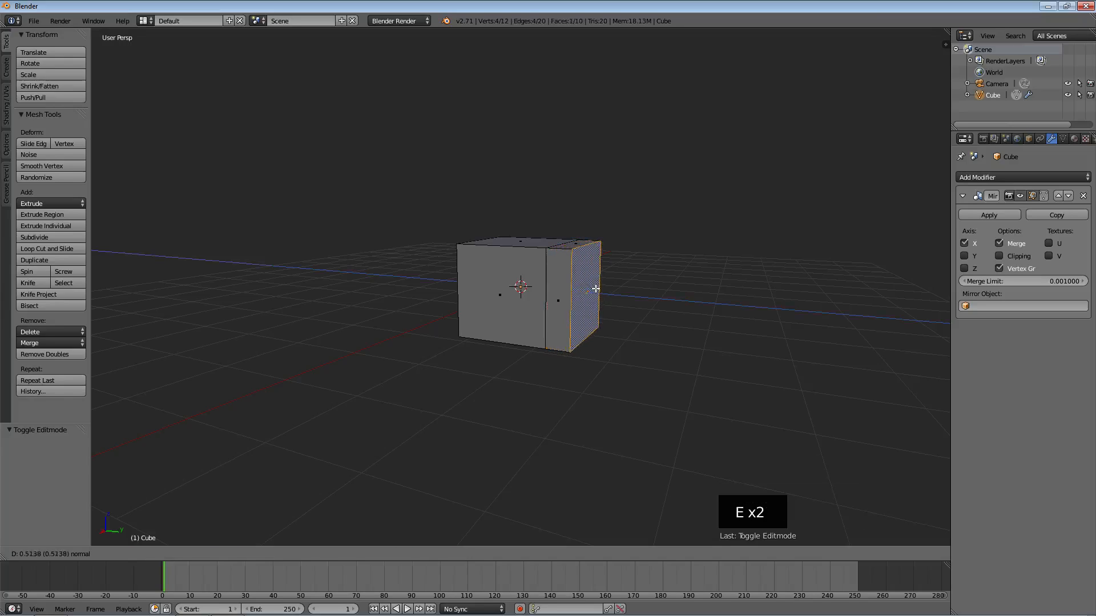
pyautogui.click(667, 305)
pyautogui.moveTo(668, 305)
pyautogui.mouseDown(button='middle')
pyautogui.moveTo(712, 340)
pyautogui.moveTo(666, 299)
pyautogui.mouseUp(button='middle')
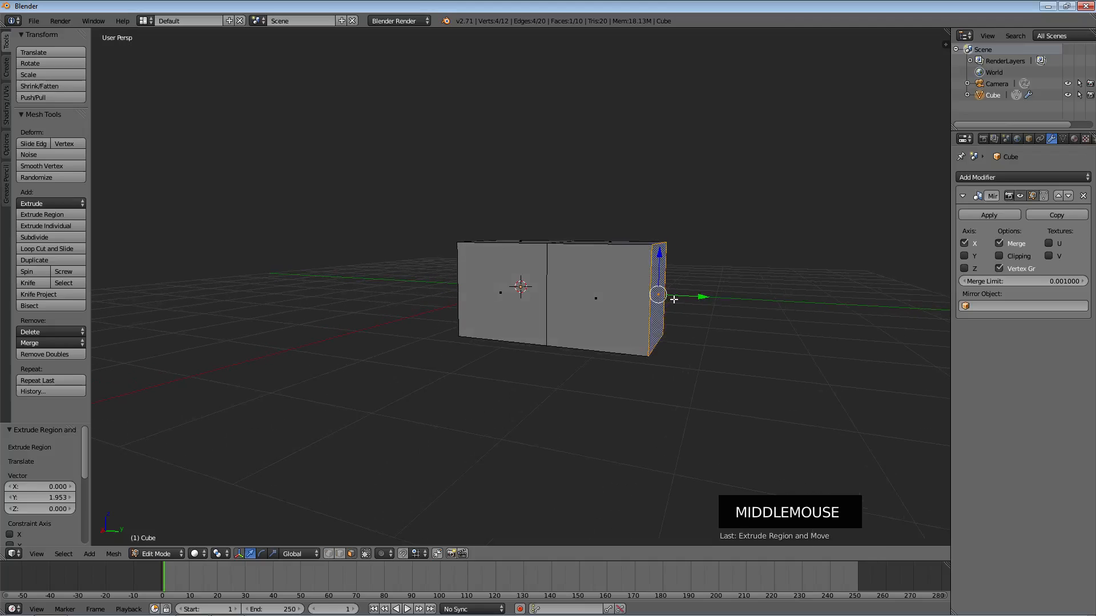
# - Select the whole extruded block and scale it uniformly by about 0.555
pyautogui.press('a')
pyautogui.press('a')
pyautogui.press('s')
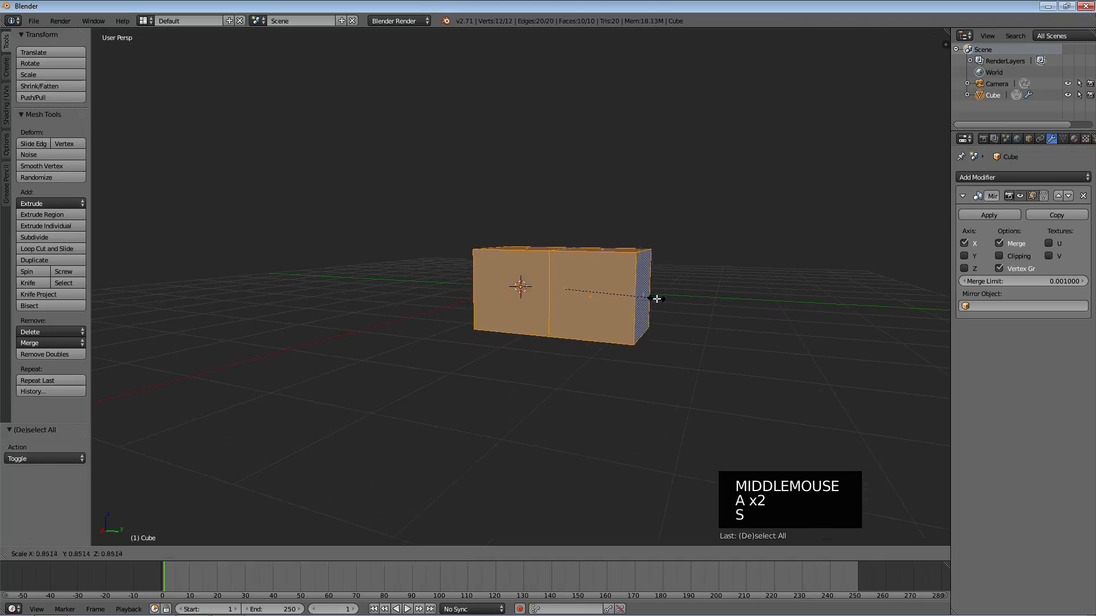
pyautogui.click(625, 299)
pyautogui.moveTo(624, 298); pyautogui.dragTo(656, 306, button='middle')
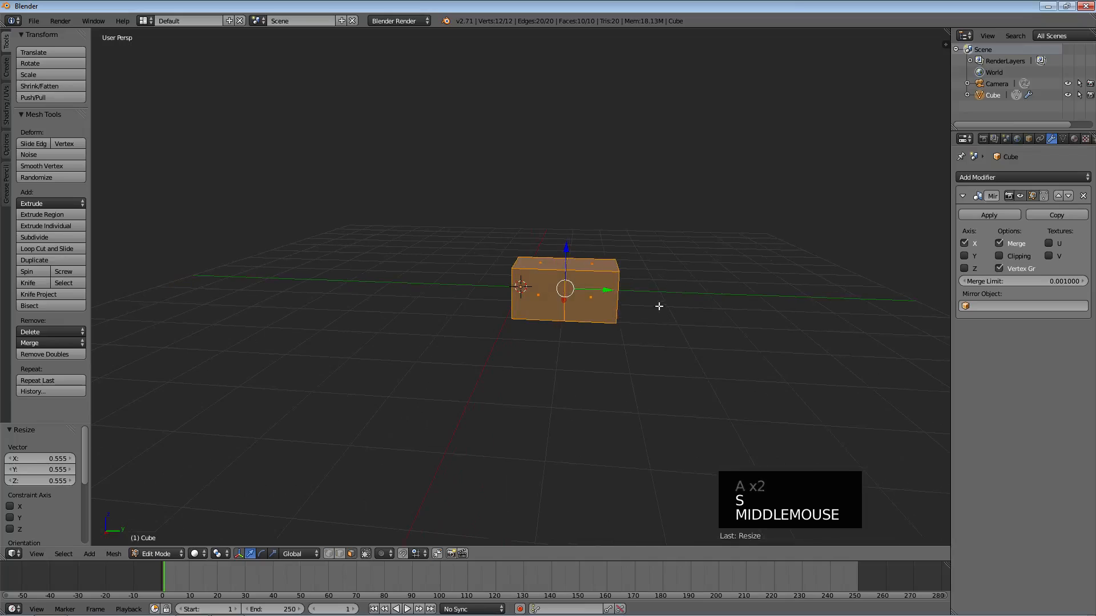
pyautogui.click(618, 293)
# - Extrude the top face of the block section nearest the 3D cursor upward by about 1.335 units along Z
pyautogui.rightClick(588, 265)
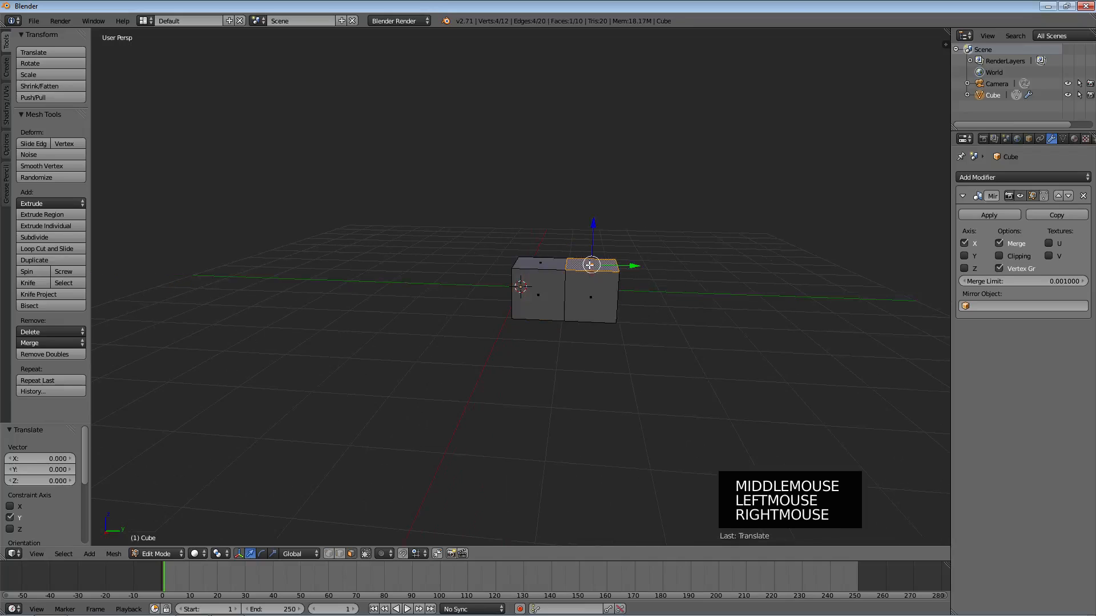
pyautogui.rightClick(548, 263)
pyautogui.press('e')
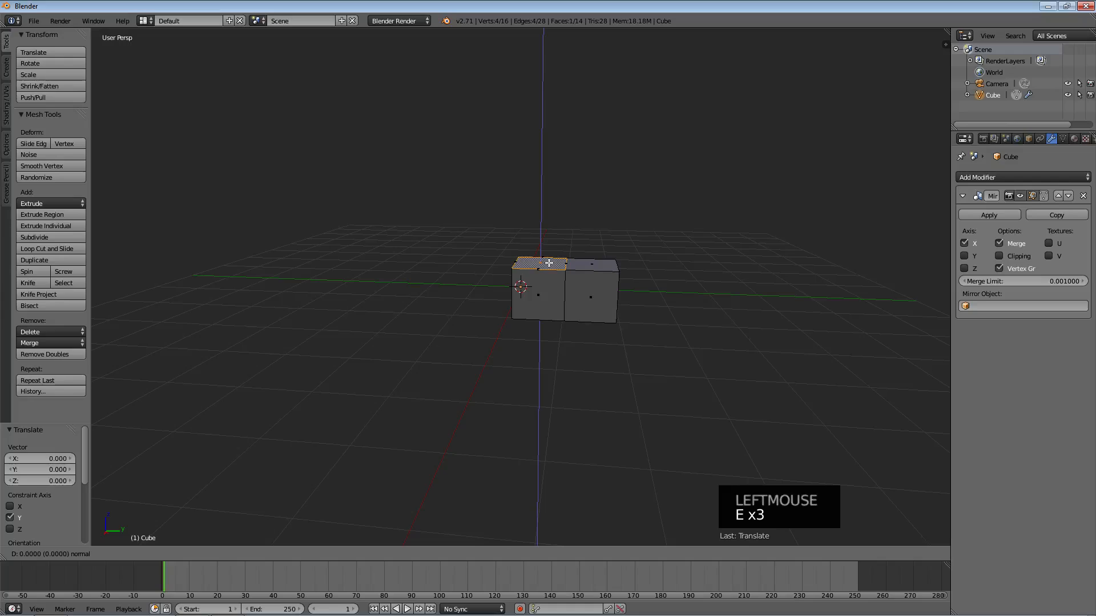
pyautogui.click(543, 208)
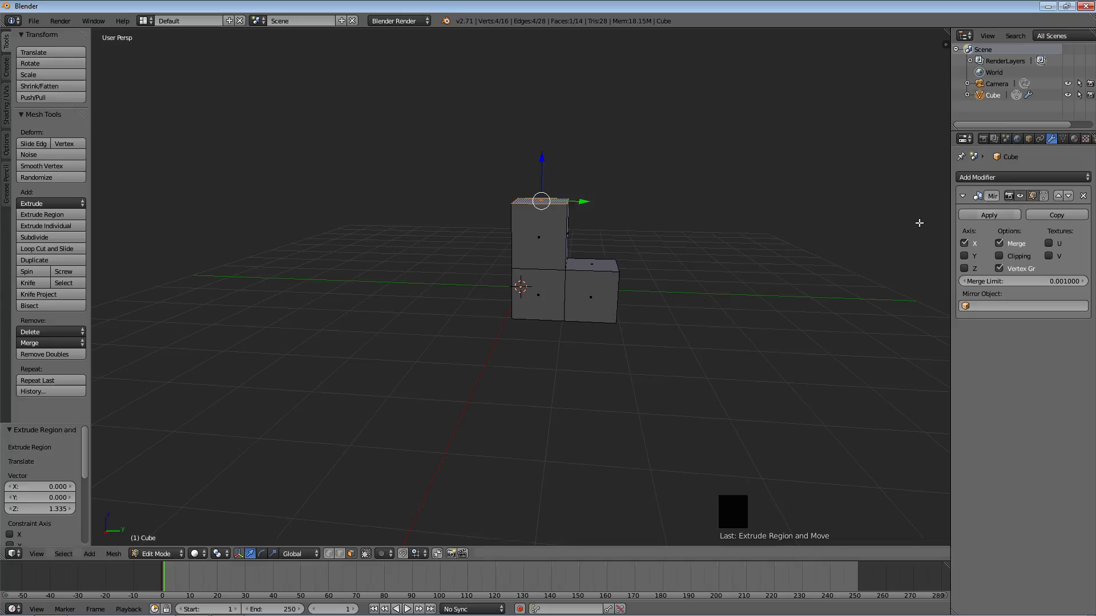
# - Select the whole L-shaped mesh and change the Mirror modifier's axis from X to Y
pyautogui.press('a')
pyautogui.press('a')
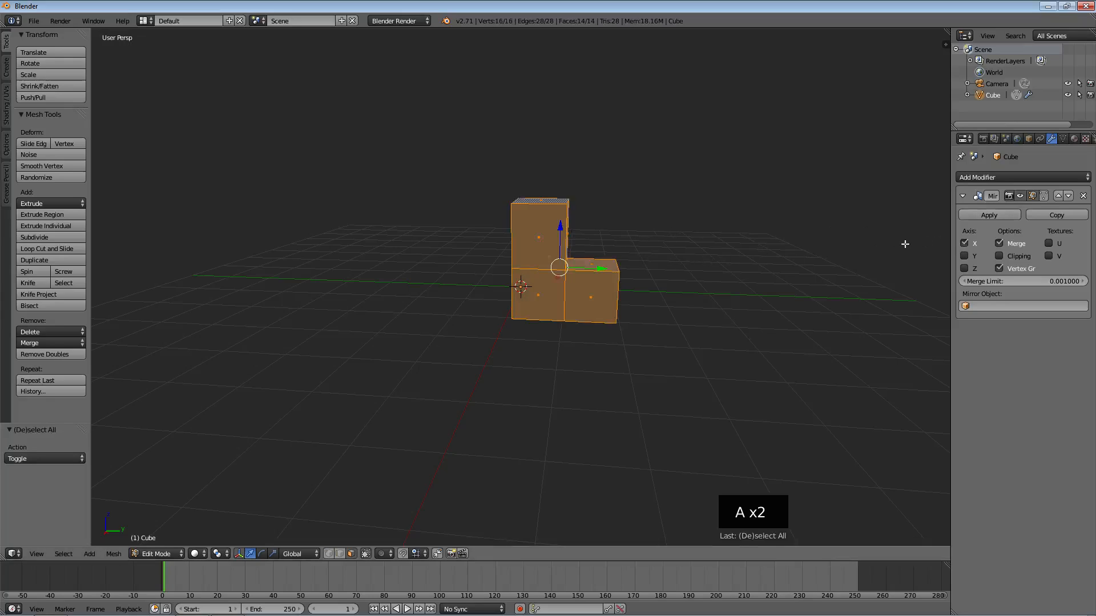
pyautogui.click(965, 257)
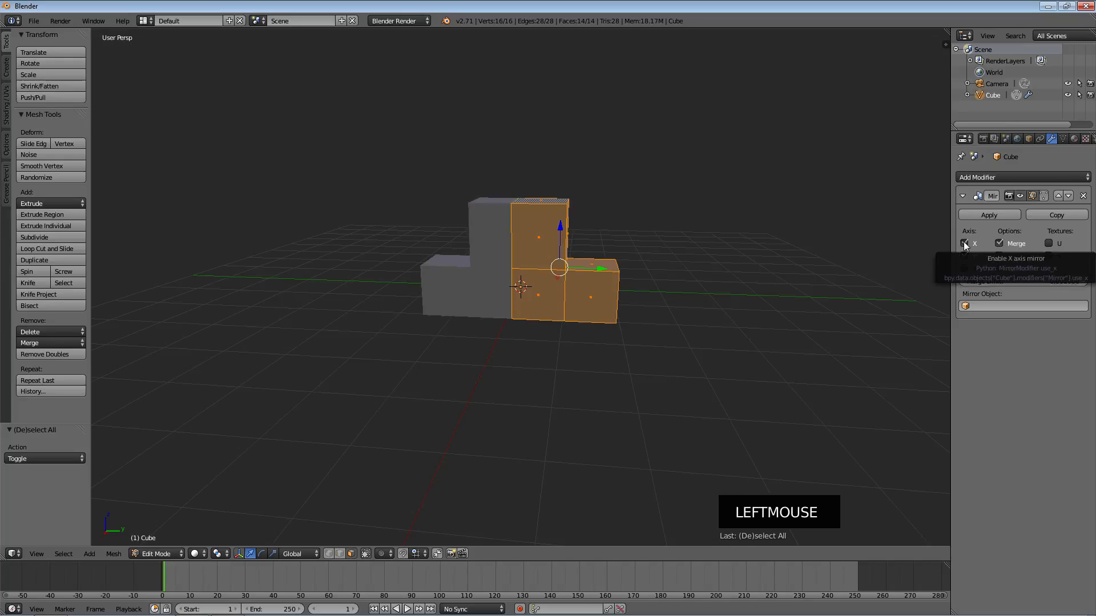
pyautogui.click(963, 243)
pyautogui.moveTo(618, 301)
pyautogui.mouseDown(button='middle')
pyautogui.moveTo(627, 323)
pyautogui.moveTo(599, 284)
pyautogui.moveTo(621, 276)
pyautogui.moveTo(623, 305)
pyautogui.mouseUp(button='middle')
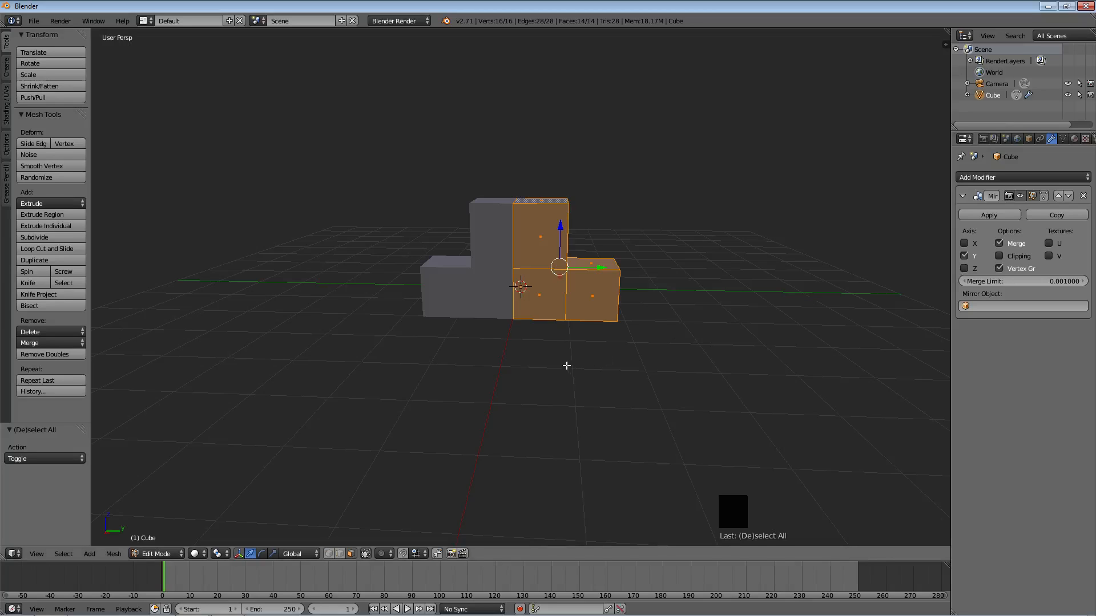
# - Extrude the underside face of the block section nearest the 3D cursor downward by about 1.718 units along Z
pyautogui.moveTo(550, 339); pyautogui.dragTo(540, 302, button='middle')
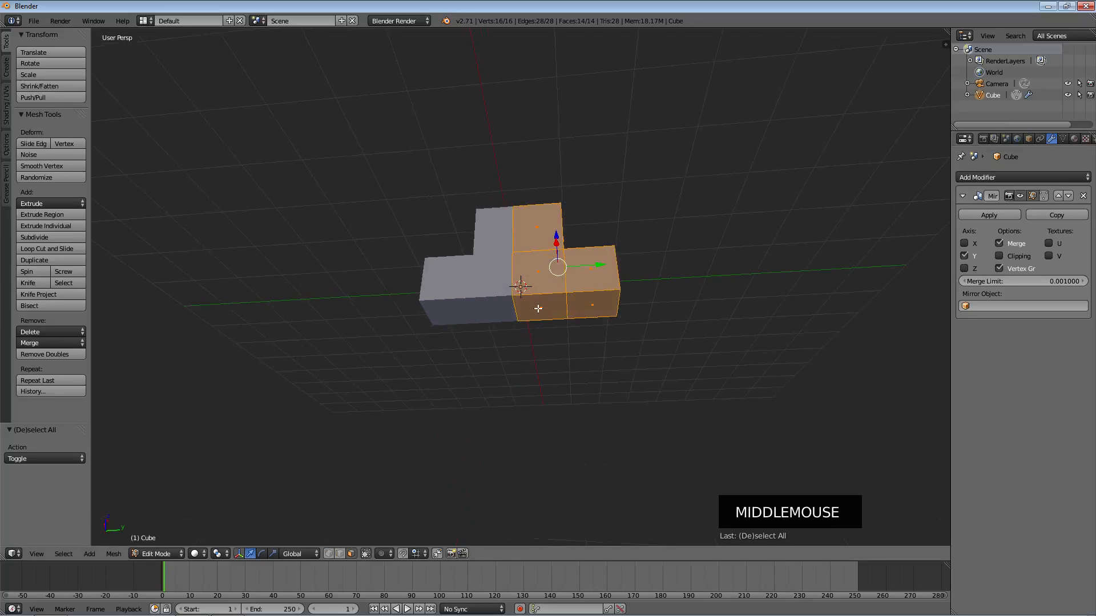
pyautogui.rightClick(539, 309)
pyautogui.press('s')
pyautogui.press('s')
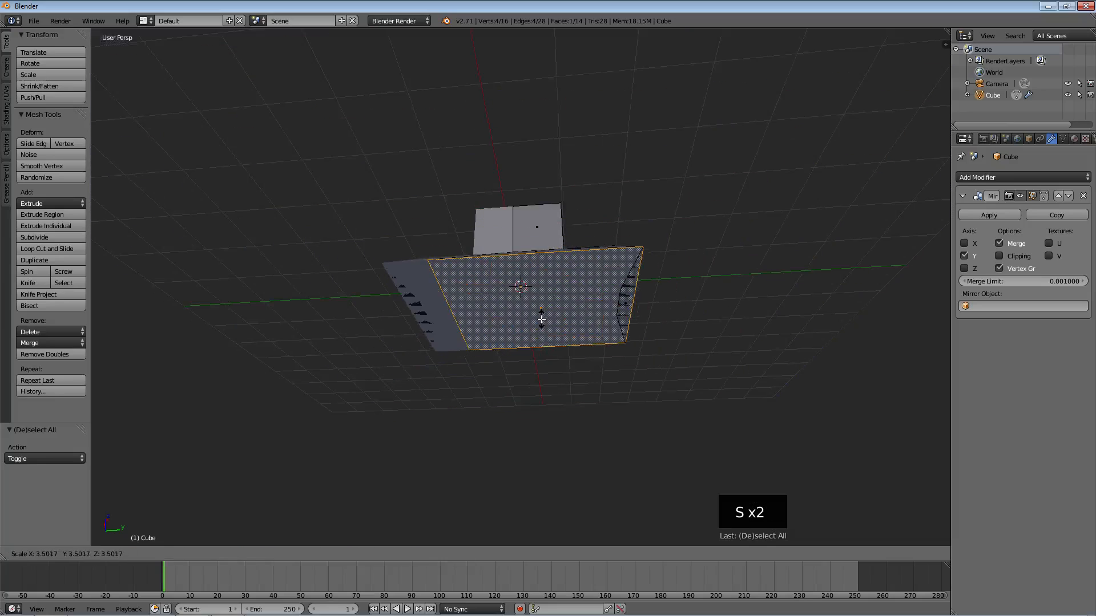
pyautogui.rightClick(542, 320)
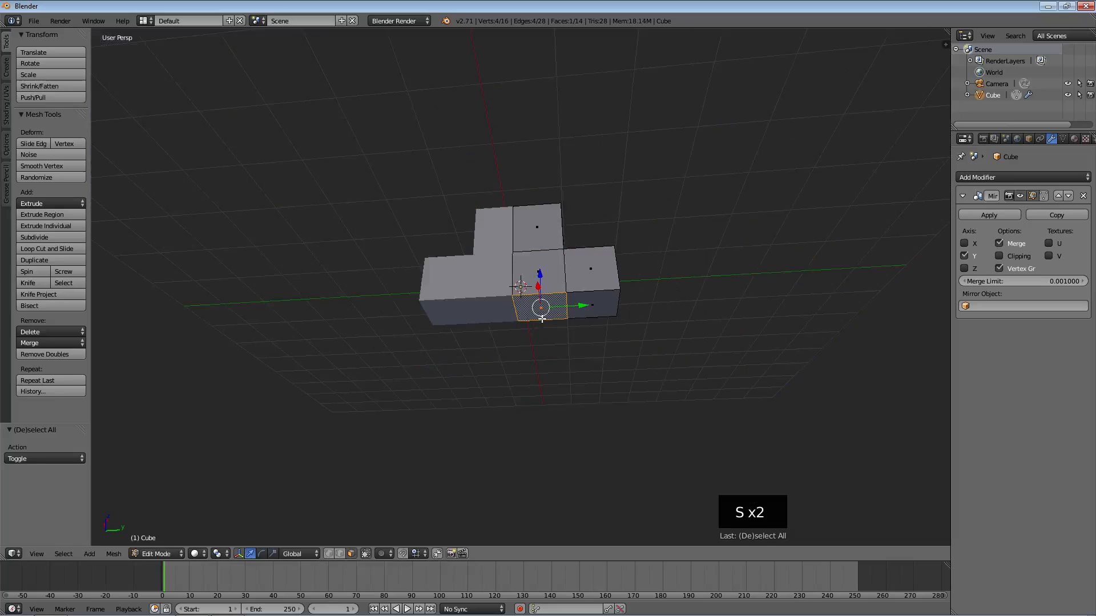
pyautogui.press('e')
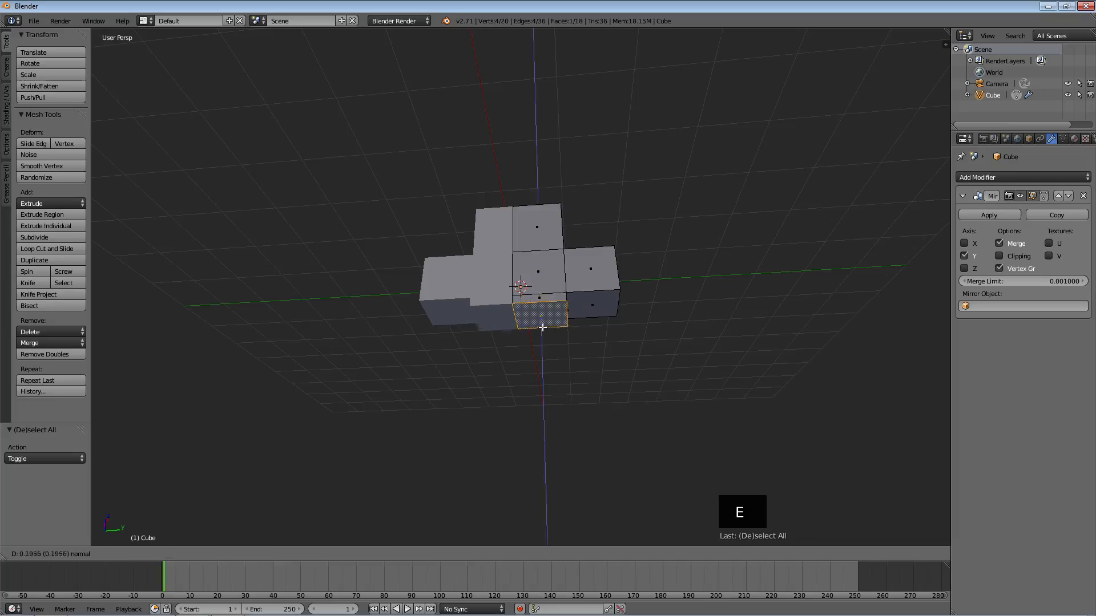
pyautogui.click(544, 395)
# - Extrude the side arm's positive Y end face outward three times along Y, by about 0.956, 1.016 and 0.943 units
pyautogui.moveTo(614, 350)
pyautogui.mouseDown(button='middle')
pyautogui.moveTo(612, 384)
pyautogui.moveTo(616, 338)
pyautogui.mouseUp(button='middle')
pyautogui.rightClick(614, 290)
pyautogui.moveTo(615, 290); pyautogui.dragTo(675, 326, button='middle')
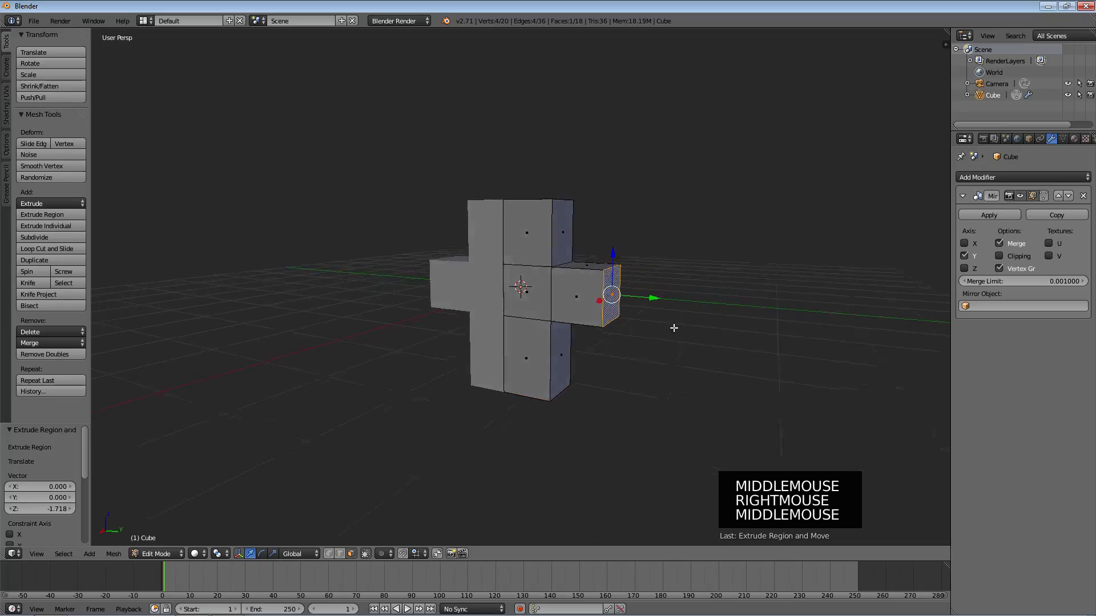
pyautogui.press('e')
pyautogui.click(720, 337)
pyautogui.press('e')
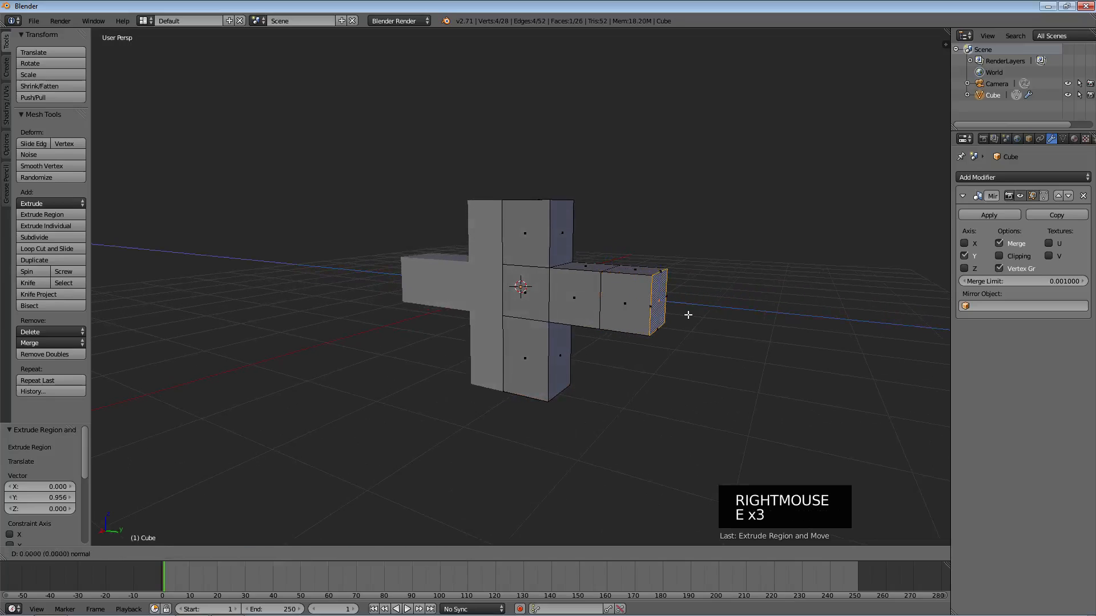
pyautogui.click(762, 324)
pyautogui.press('e')
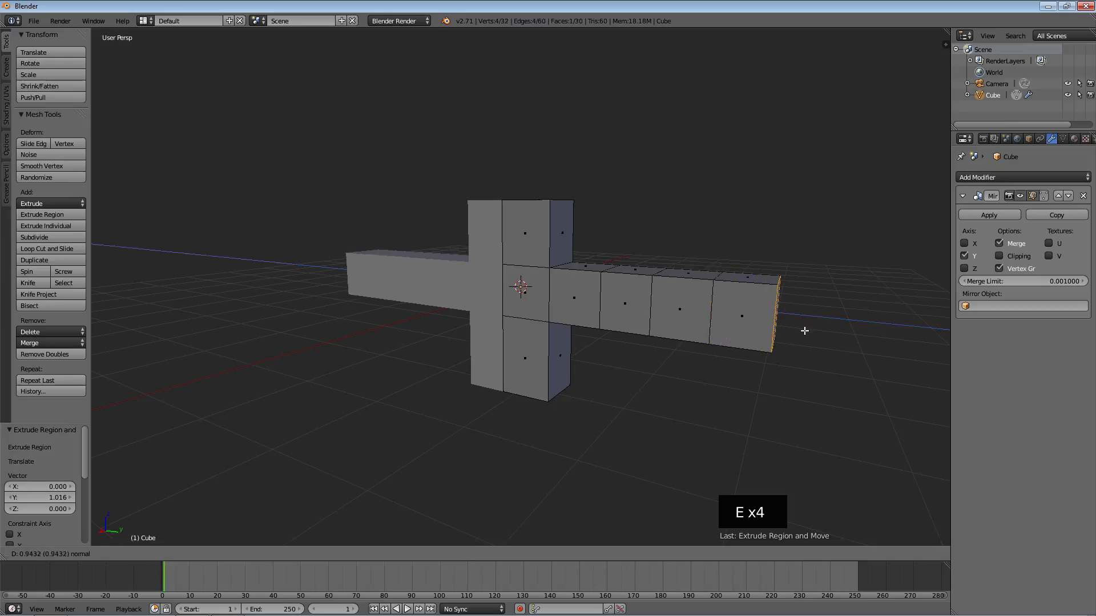
pyautogui.click(805, 331)
# - Extrude the top face of the arm's outermost segment upward twice, the second time by about 0.702 units along Z
pyautogui.rightClick(743, 277)
pyautogui.press('e')
pyautogui.click(754, 240)
pyautogui.press('e')
pyautogui.click(747, 200)
# - Try the Mirror modifier's Z and X axes in turn, switching each off again to leave only Y enabled
pyautogui.moveTo(679, 248); pyautogui.dragTo(711, 267, button='middle')
pyautogui.scroll(-2, 697, 262)
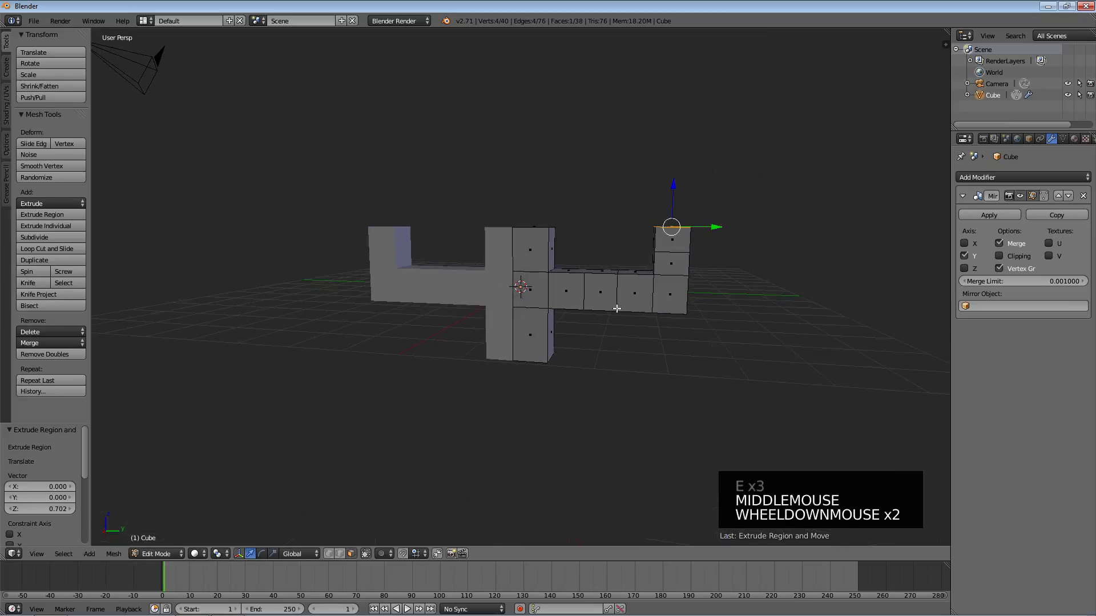
pyautogui.scroll(-2, 583, 330)
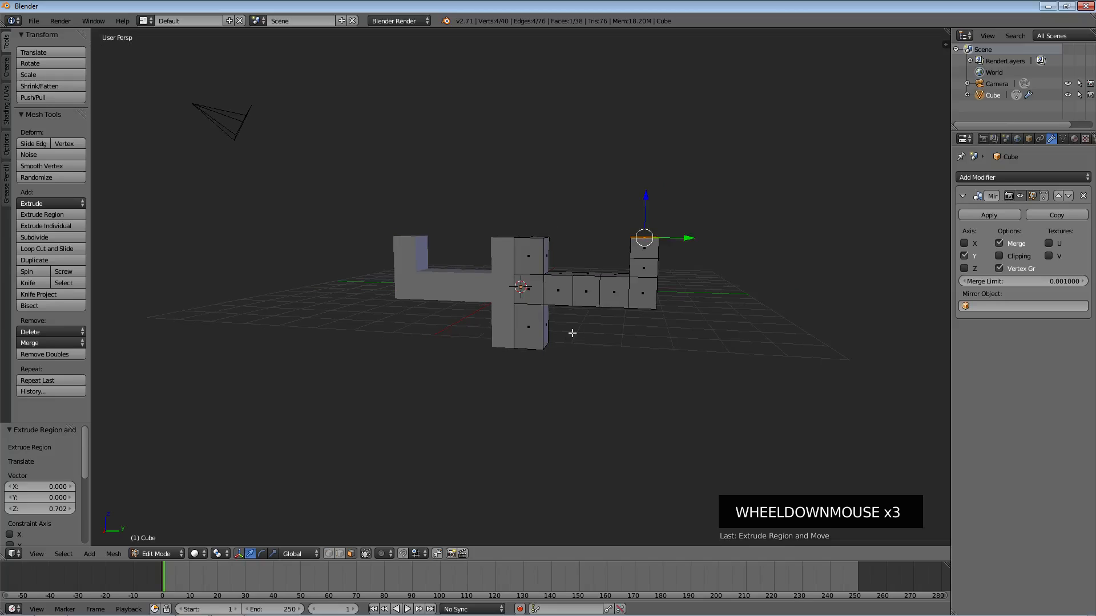
pyautogui.middleClick(531, 269)
pyautogui.moveTo(531, 268); pyautogui.dragTo(505, 208, button='middle')
pyautogui.moveTo(564, 301); pyautogui.dragTo(548, 268, button='middle')
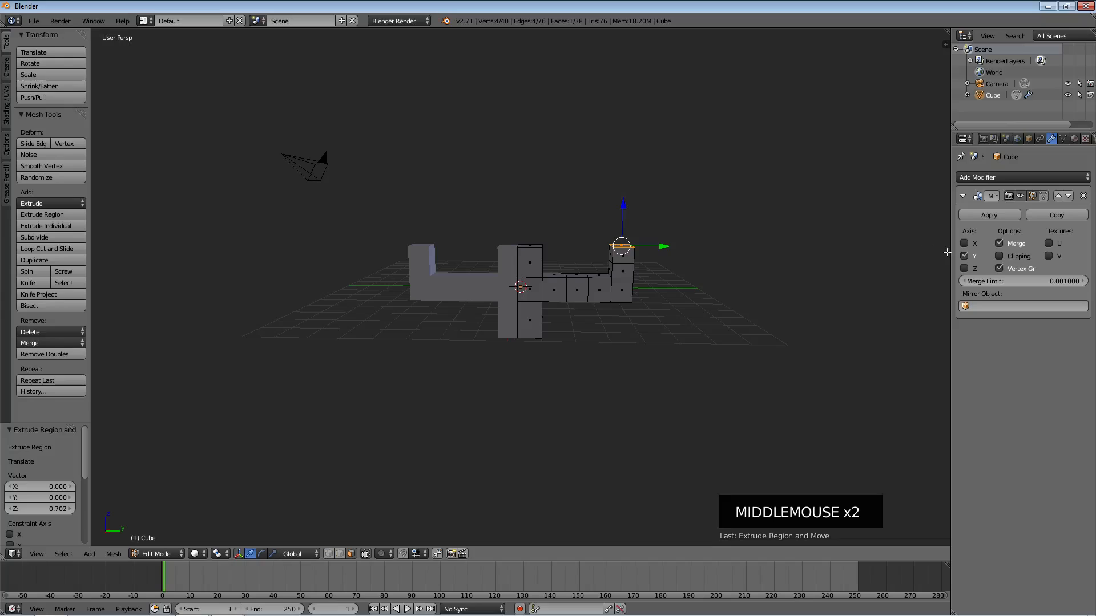
pyautogui.click(964, 268)
pyautogui.click(964, 269)
pyautogui.doubleClick(965, 243)
pyautogui.click(965, 244)
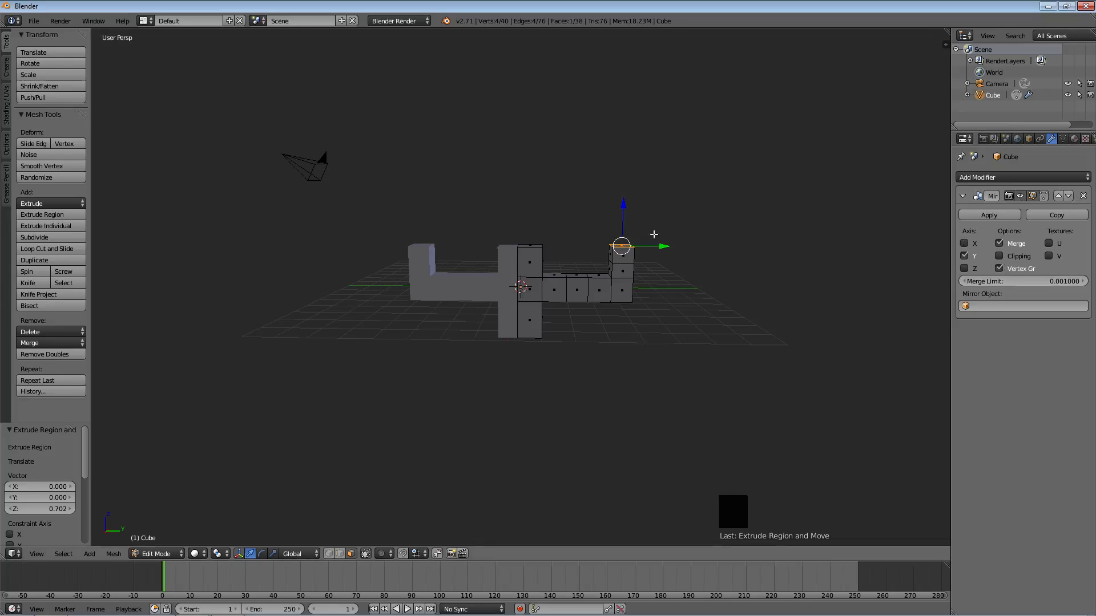
# - Apply the Mirror modifier in Object Mode and return to Edit Mode to inspect the mirrored half's geometry
pyautogui.click(997, 221)
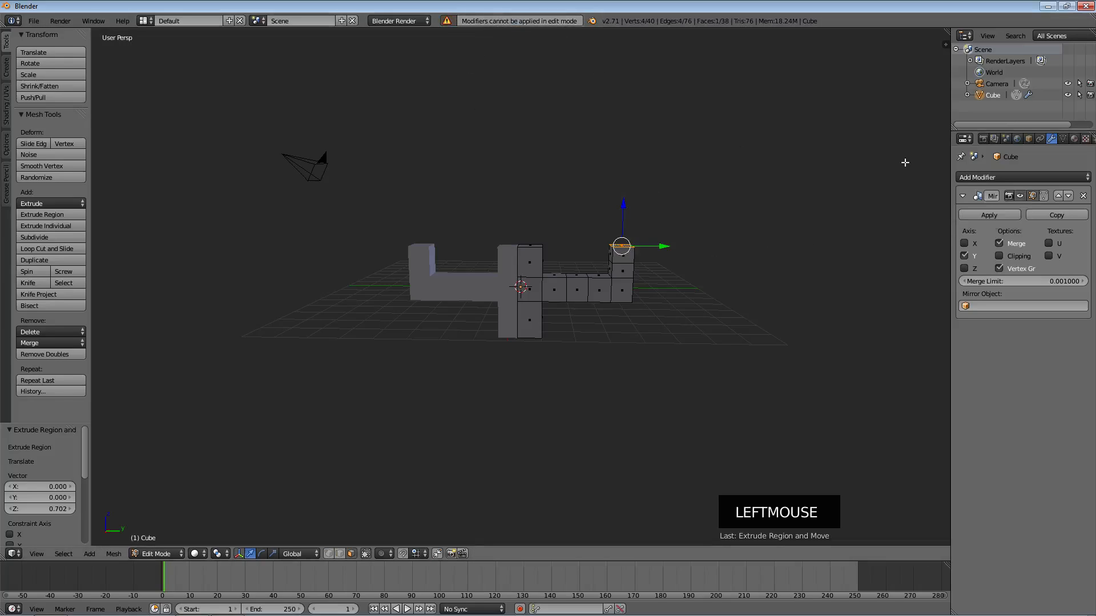
pyautogui.press('Tab')
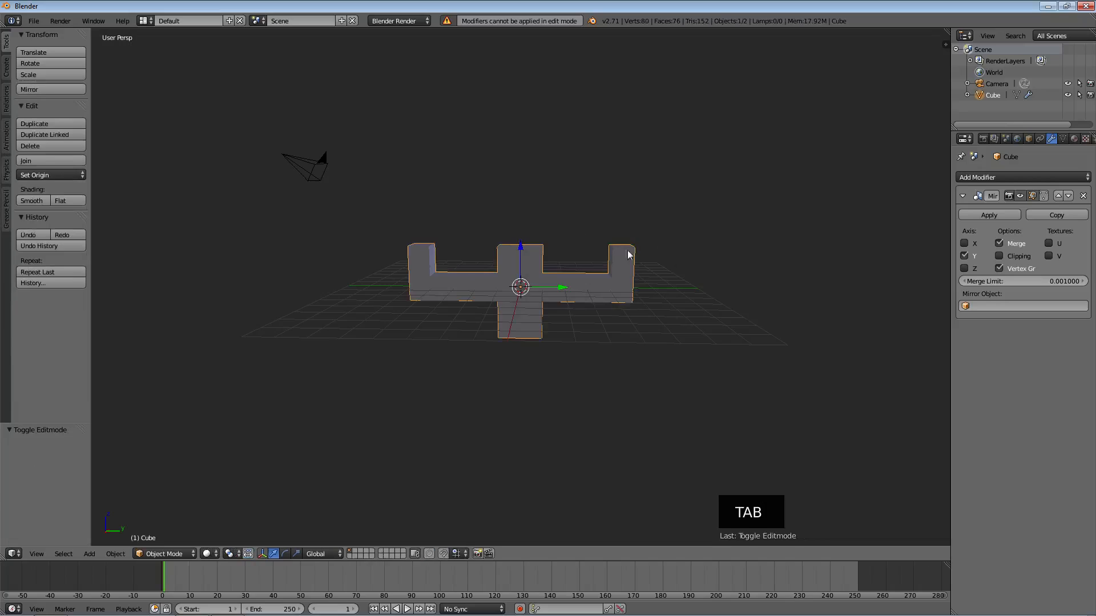
pyautogui.click(988, 216)
pyautogui.press('Tab')
pyautogui.moveTo(544, 269); pyautogui.dragTo(502, 202, button='middle')
pyautogui.scroll(4, 546, 335)
pyautogui.scroll(-4, 547, 334)
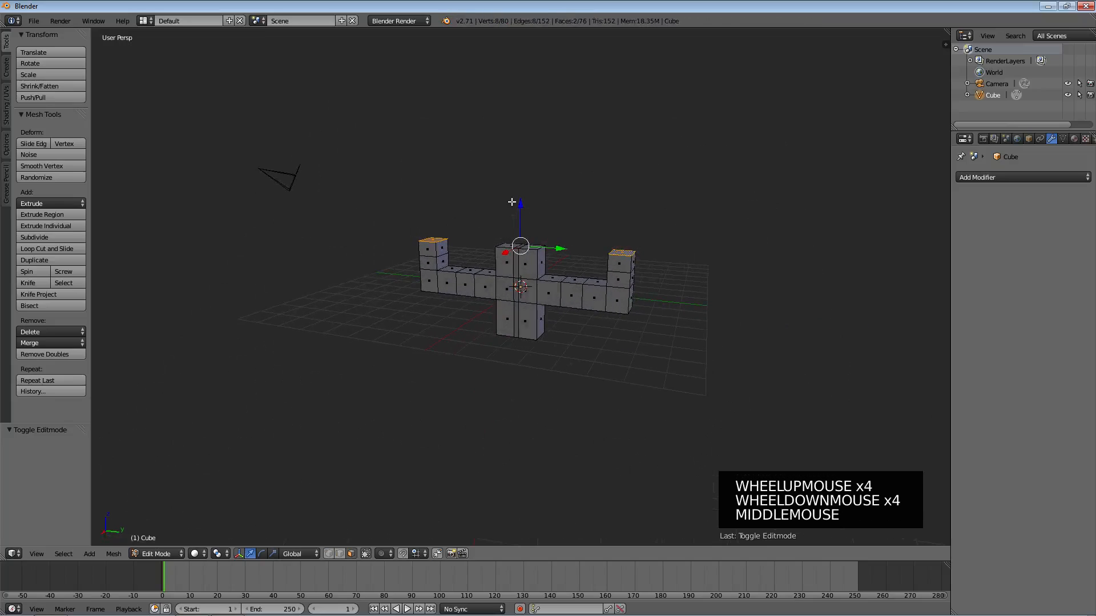
# - Undo applying the Mirror modifier and look over the unmirrored half of the mesh
pyautogui.hotkey('ctrl', 'z')
pyautogui.hotkey('ctrl', 'z')
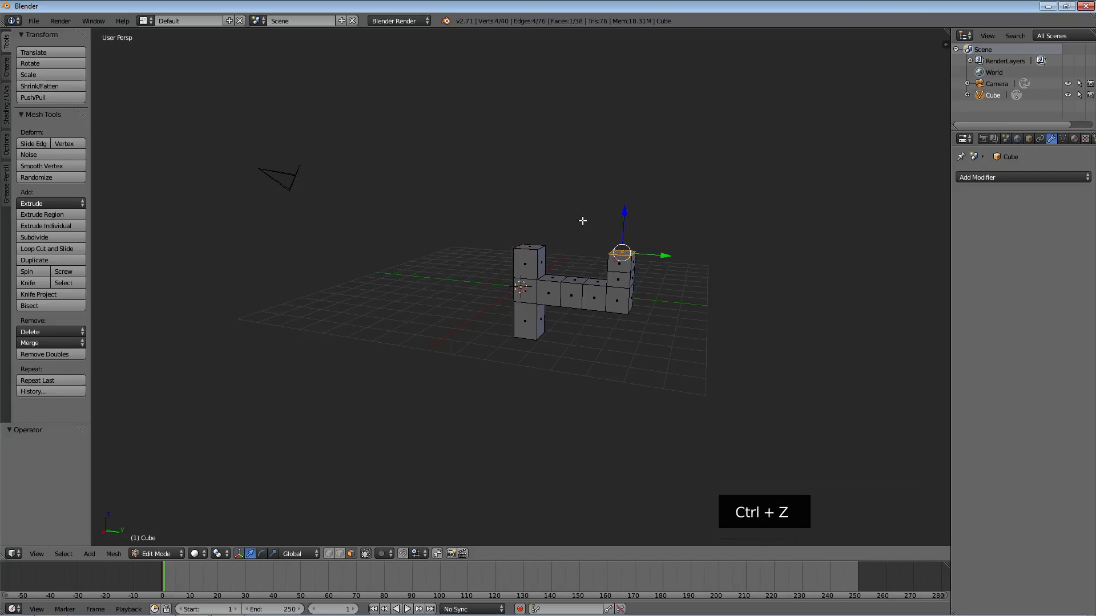
pyautogui.scroll(-4, 632, 265)
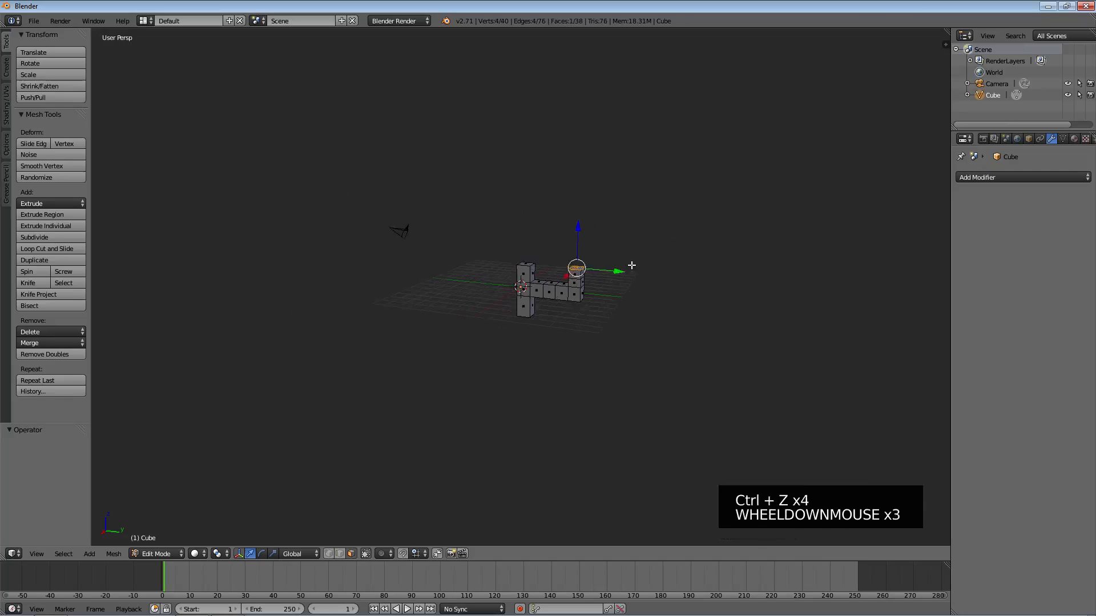
pyautogui.scroll(9, 617, 271)
pyautogui.moveTo(582, 284); pyautogui.dragTo(738, 226, button='middle')
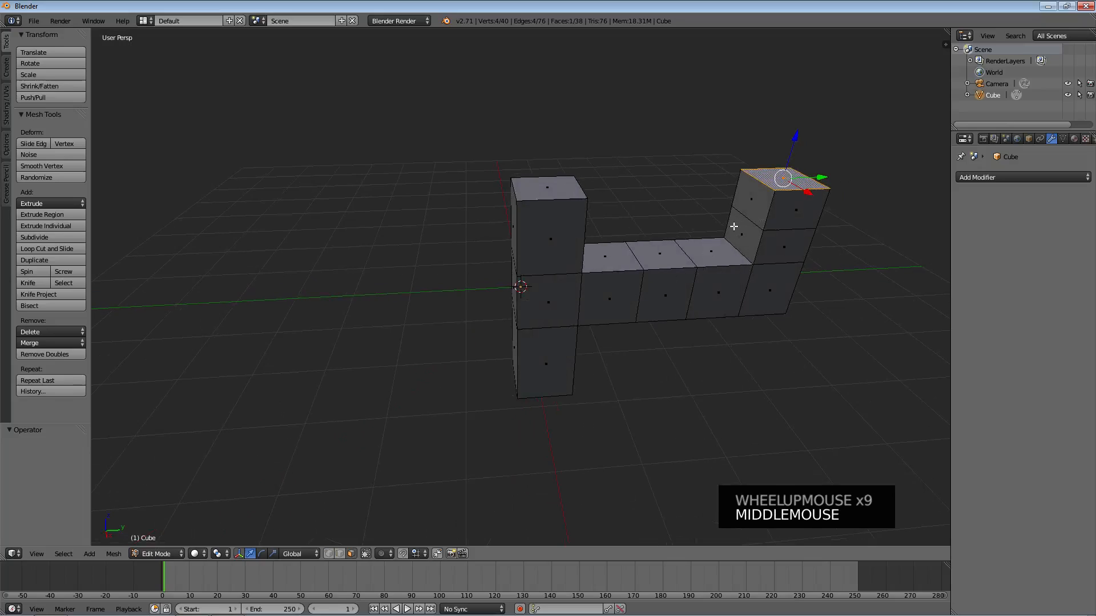
# - Undo the upright and side-arm extrusions step by step
pyautogui.hotkey('ctrl', 'z')
pyautogui.hotkey('ctrl', 'z')
pyautogui.hotkey('ctrl', 'z')
pyautogui.hotkey('ctrl', 'z')
pyautogui.hotkey('ctrl', 'z')
pyautogui.hotkey('ctrl', 'z')
pyautogui.hotkey('ctrl', 'z')
pyautogui.hotkey('ctrl', 'z')
pyautogui.hotkey('ctrl', 'z')
pyautogui.hotkey('ctrl', 'z')
pyautogui.hotkey('ctrl', 'z')
pyautogui.hotkey('ctrl', 'z')
pyautogui.hotkey('ctrl', 'z')
pyautogui.hotkey('ctrl', 'z')
pyautogui.hotkey('ctrl', 'z')
pyautogui.hotkey('ctrl', 'z')
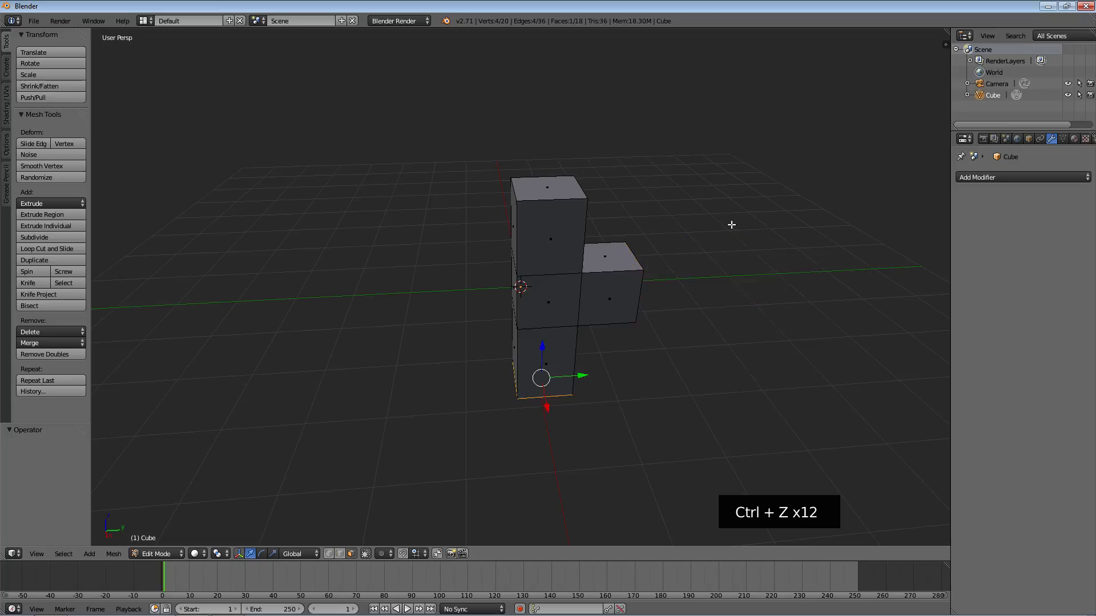
# - Delete all of the mesh's vertices, then delete the empty cube object in Object Mode
pyautogui.moveTo(722, 240); pyautogui.dragTo(674, 251, button='middle')
pyautogui.press('x')
pyautogui.click(660, 251)
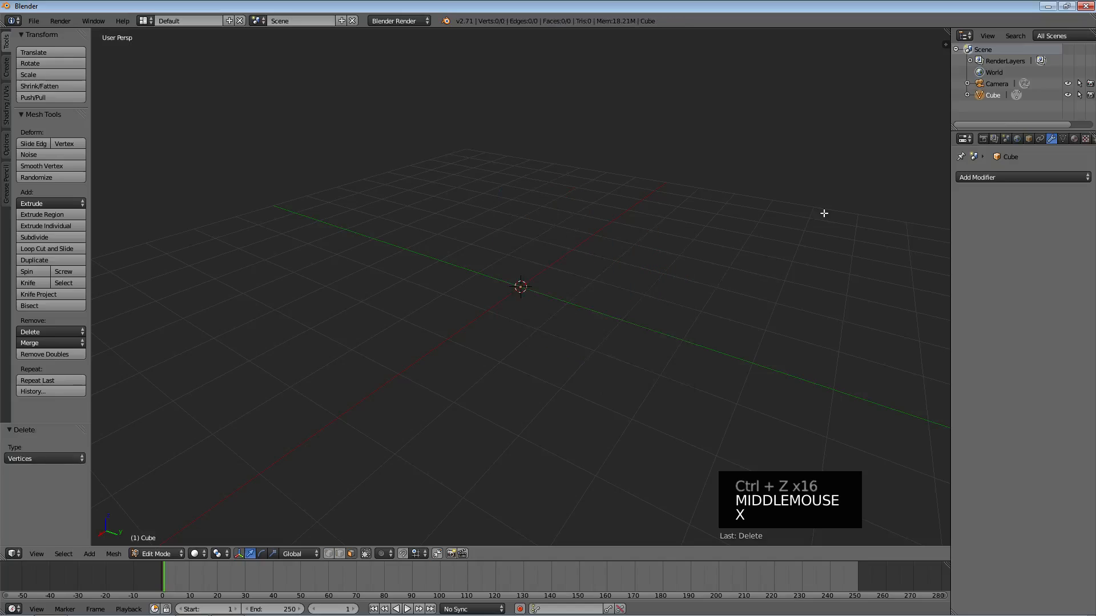
pyautogui.press('Tab')
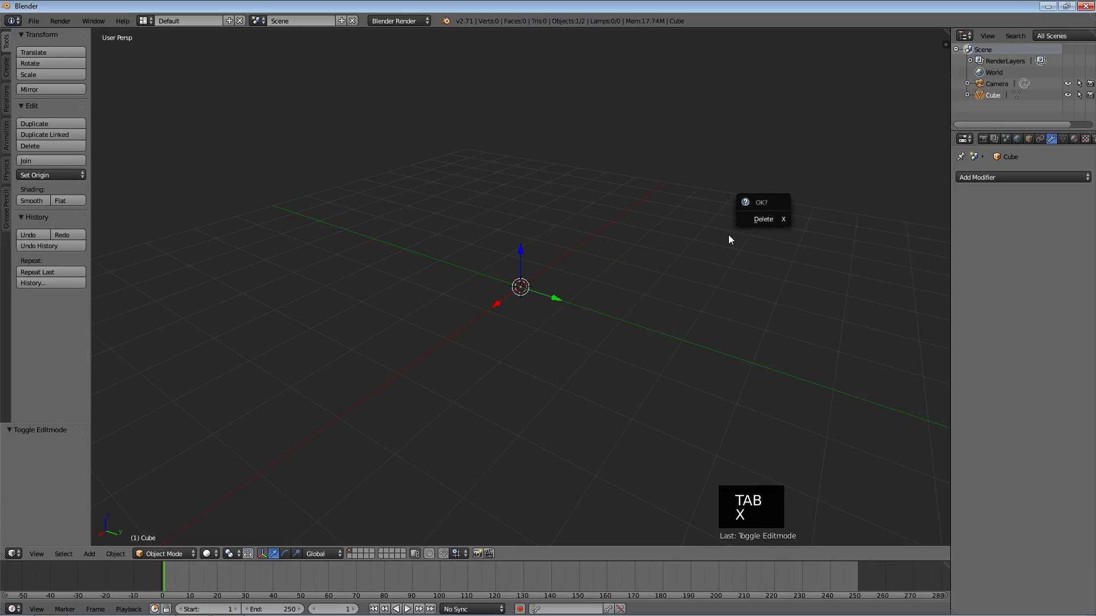
pyautogui.click(756, 221)
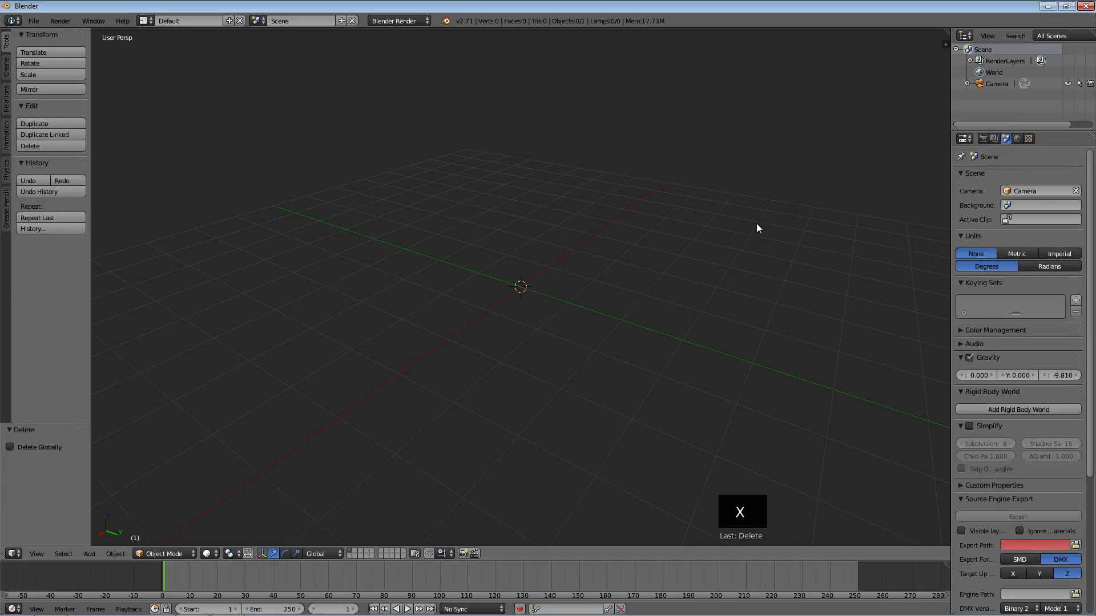
# - Add a new mesh cube at the 3D cursor
pyautogui.hotkey('shift', 'a')
pyautogui.moveTo(748, 222)
pyautogui.click(784, 234)
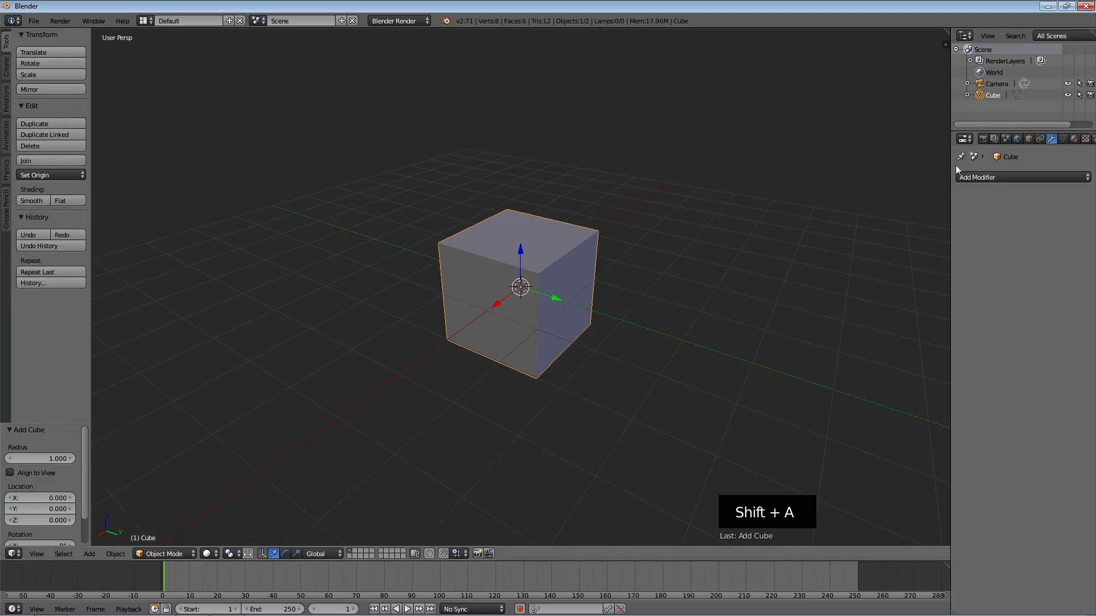
# - Add an Edge Split modifier to the cube, look through the other Generate modifiers, and remove Edge Split again
pyautogui.click(991, 178)
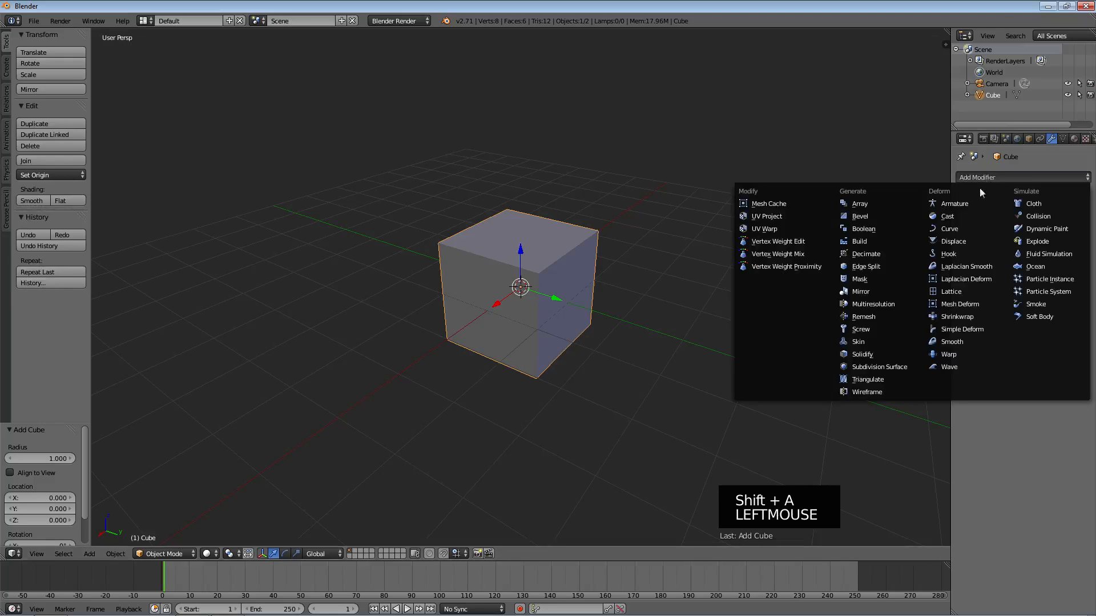
pyautogui.click(865, 266)
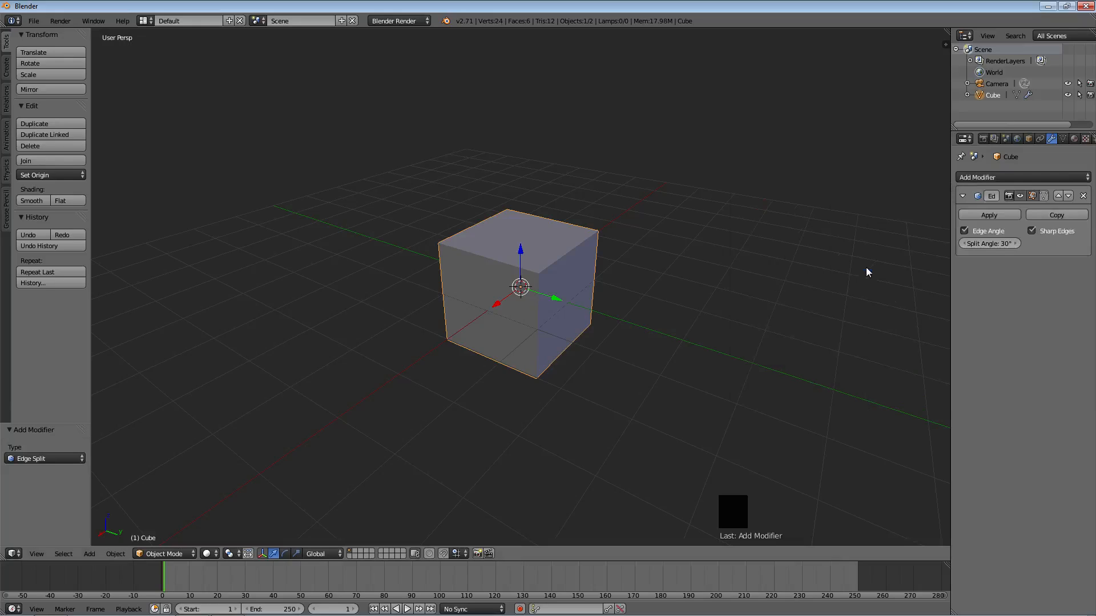
pyautogui.click(1012, 178)
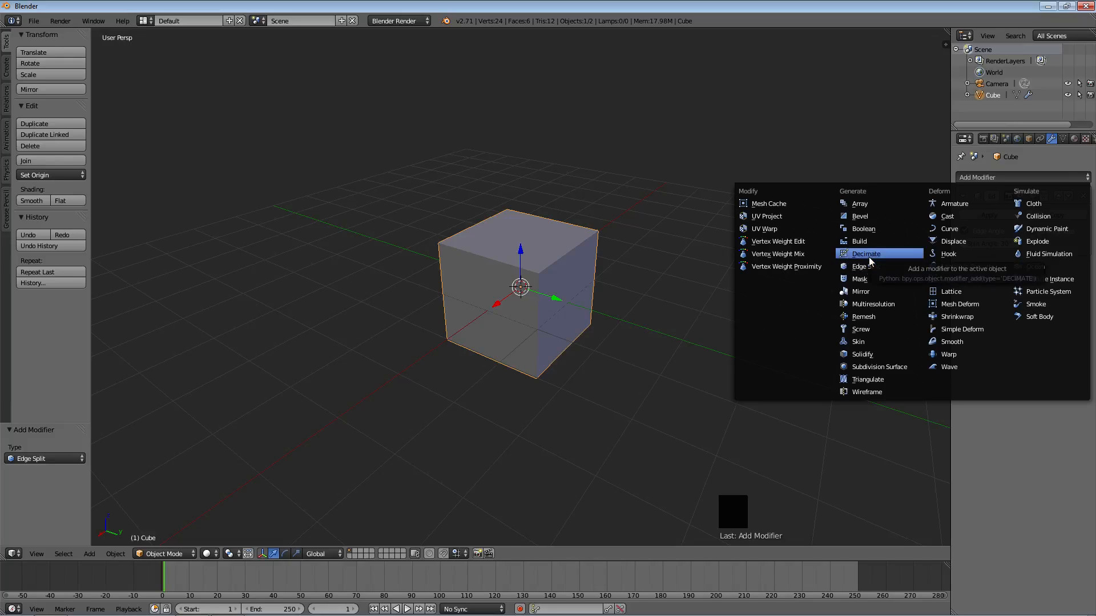
pyautogui.click(1075, 177)
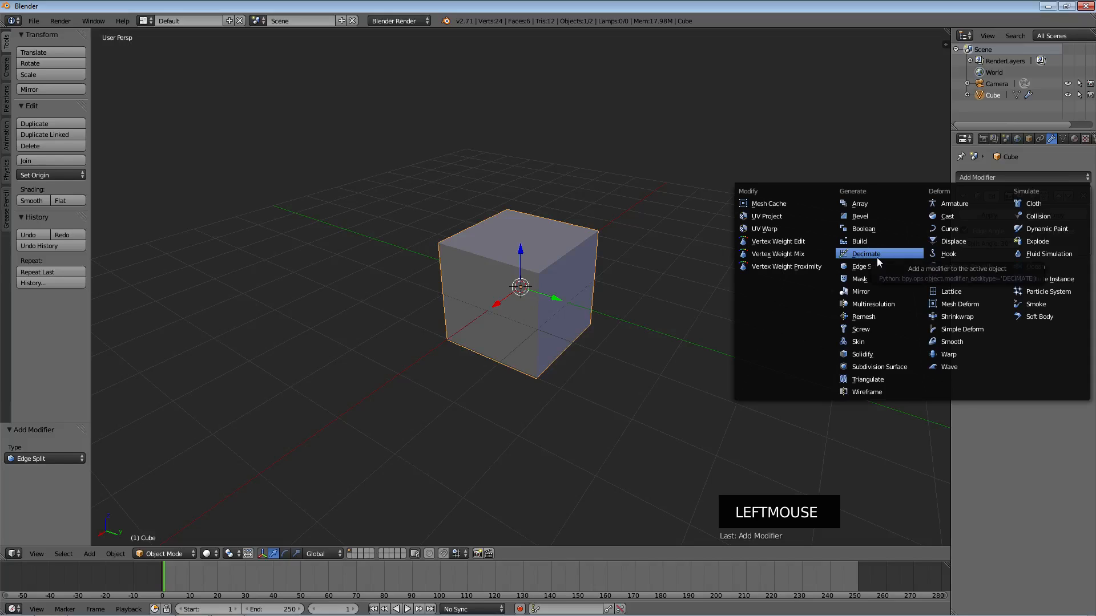
pyautogui.press('Escape')
pyautogui.scroll(-2, 580, 226)
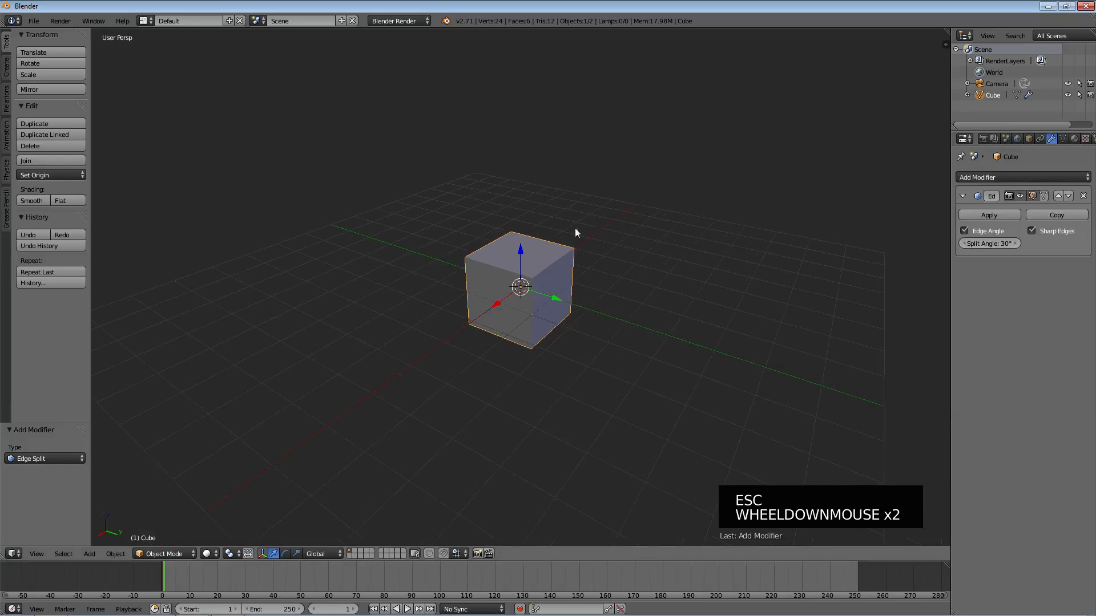
pyautogui.scroll(4, 580, 229)
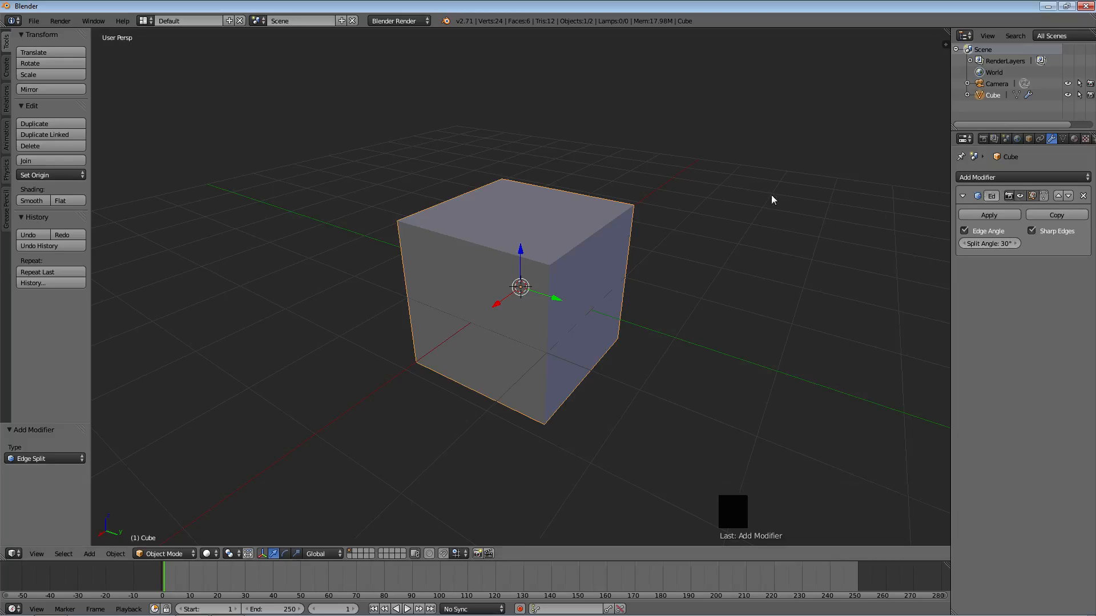
pyautogui.click(1083, 196)
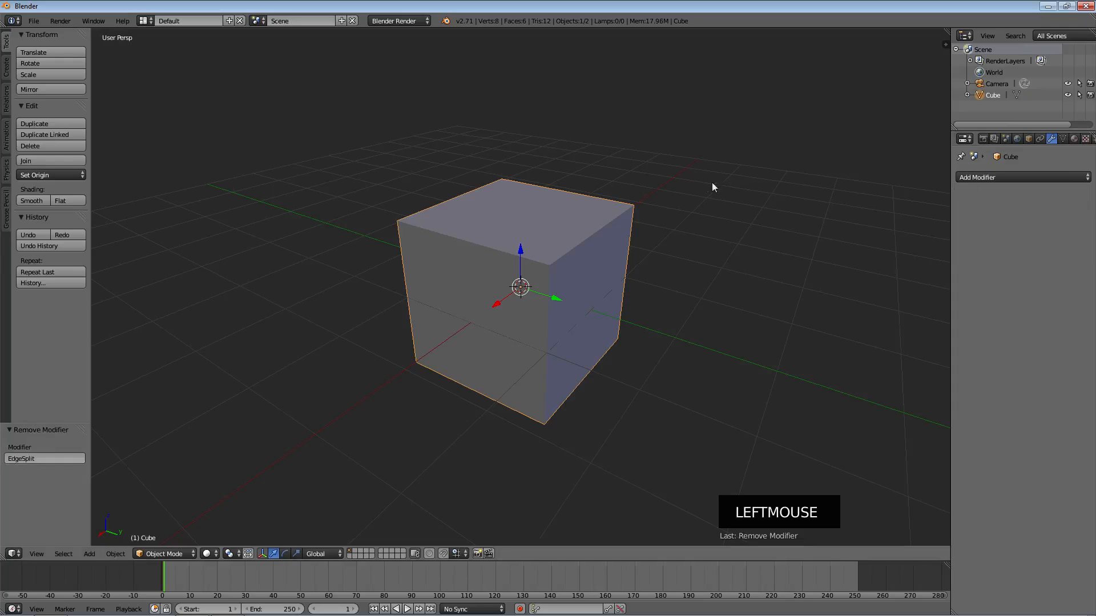
# - Select the whole cube in Edit Mode and subdivide it five times with one cut each
pyautogui.press('a')
pyautogui.press('a')
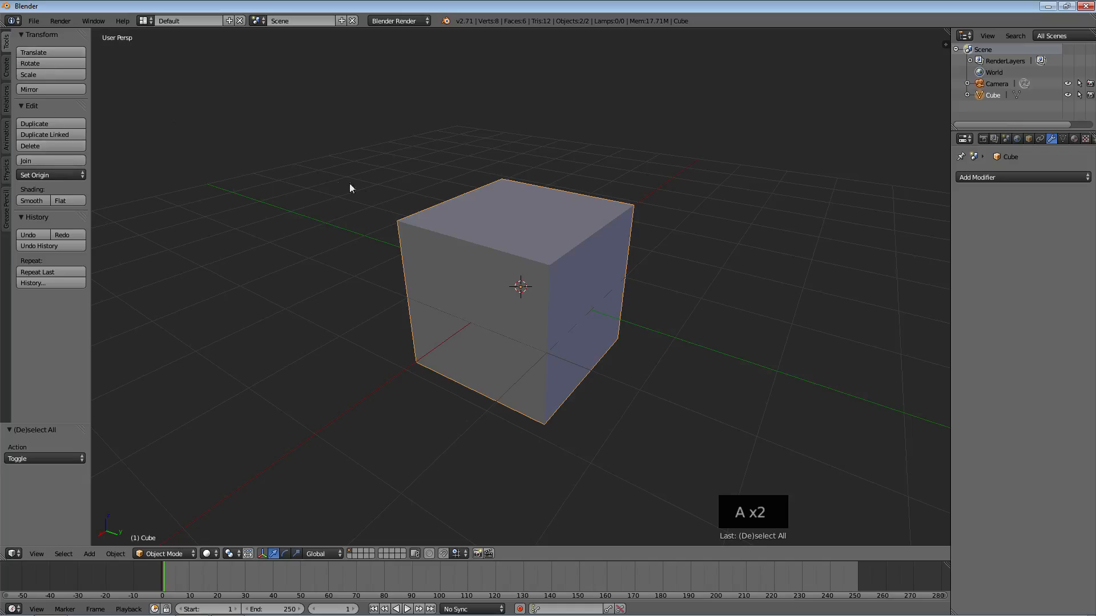
pyautogui.press('Tab')
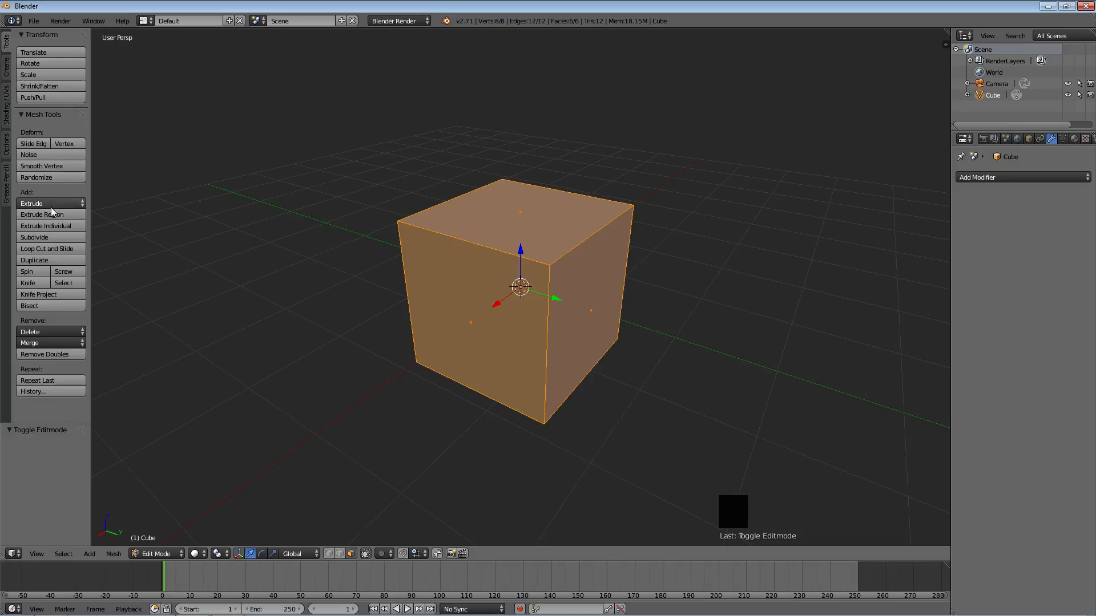
pyautogui.tripleClick(59, 240)
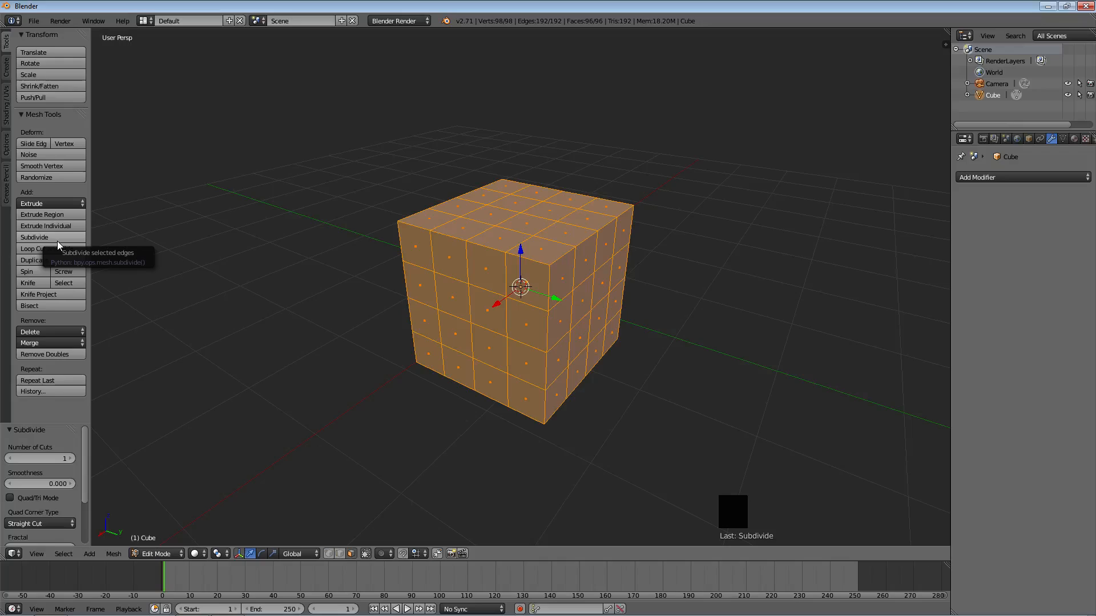
pyautogui.click(46, 240)
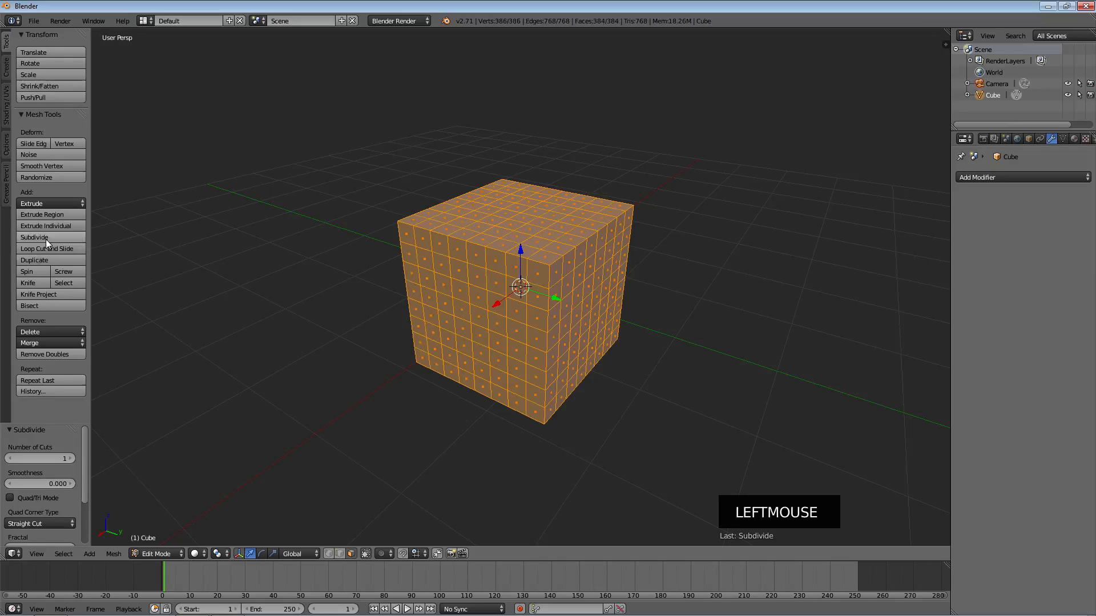
pyautogui.click(45, 239)
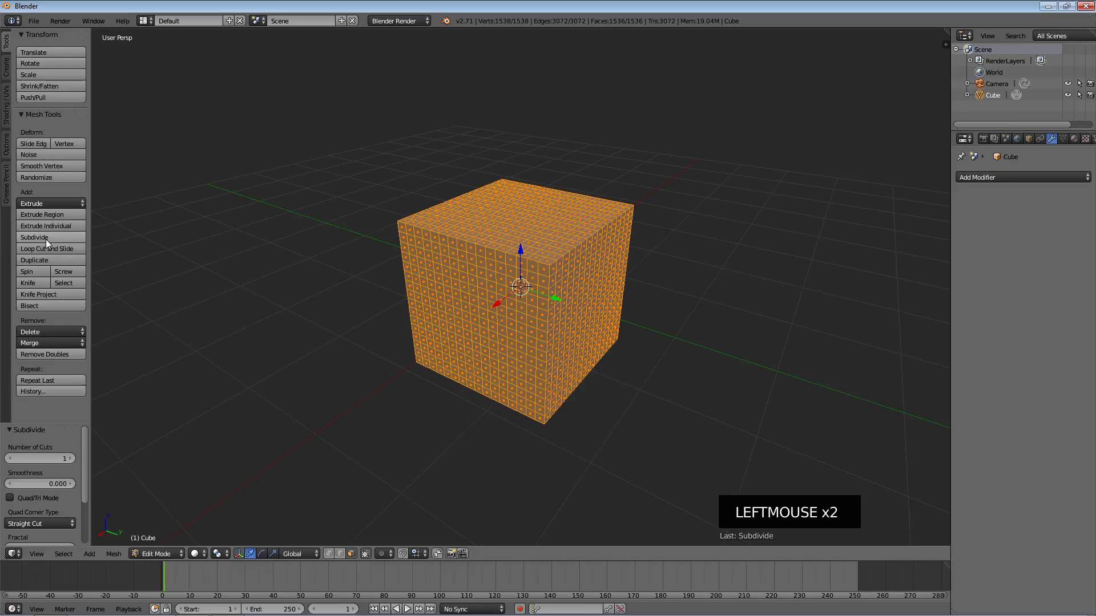
pyautogui.click(45, 239)
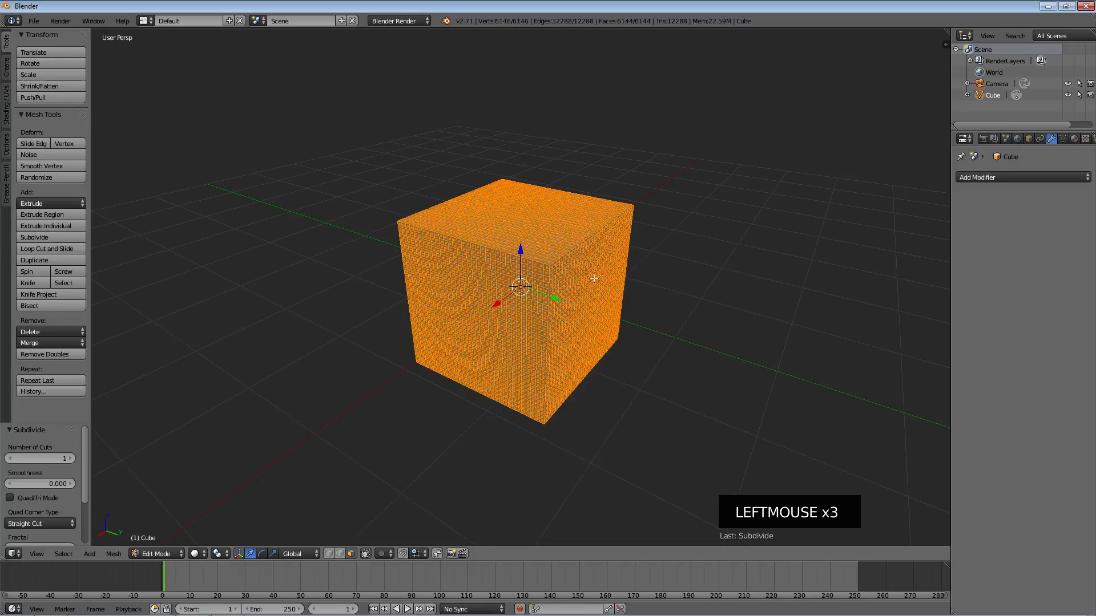
# - Paint-select a curved patch of the cube's upper surface with Circle Select, extrude it upward, and select the whole mesh
pyautogui.moveTo(711, 269); pyautogui.dragTo(626, 306, button='middle')
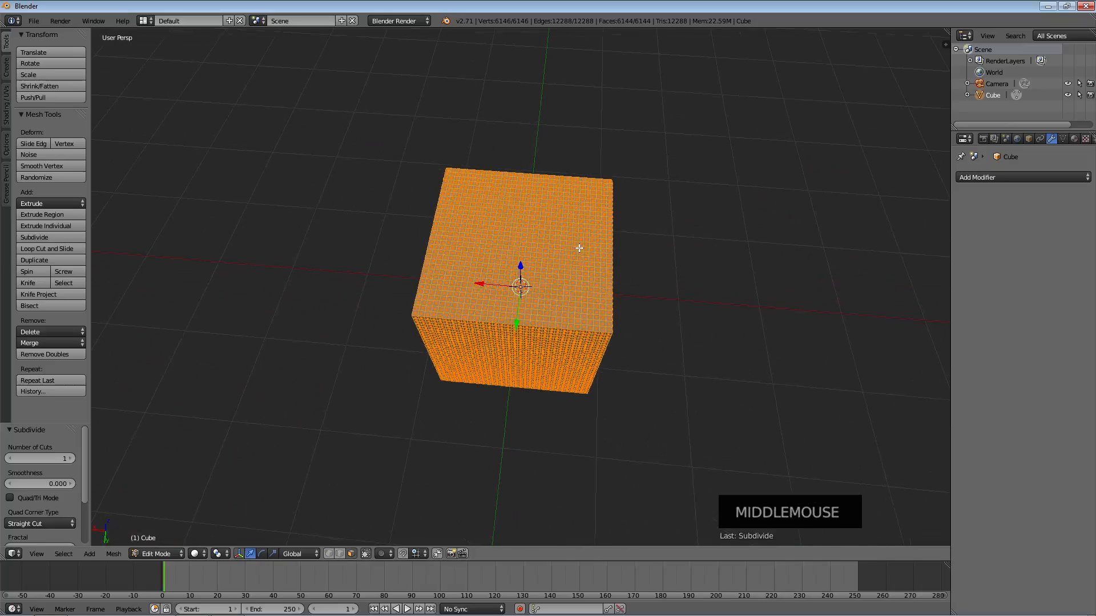
pyautogui.press('a')
pyautogui.press('c')
pyautogui.moveTo(510, 233)
pyautogui.mouseDown()
pyautogui.moveTo(494, 208)
pyautogui.moveTo(539, 280)
pyautogui.moveTo(563, 219)
pyautogui.moveTo(563, 246)
pyautogui.mouseUp()
pyautogui.press('Escape')
pyautogui.press('e')
pyautogui.click(617, 220)
pyautogui.moveTo(624, 240); pyautogui.dragTo(421, 237, button='middle')
pyautogui.press('a')
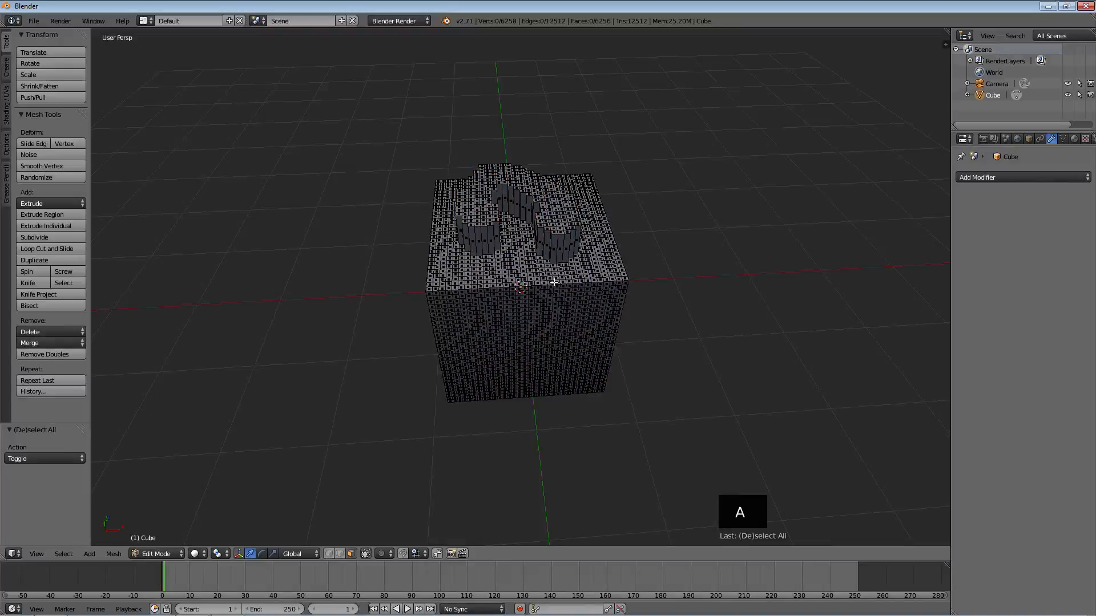
pyautogui.press('a')
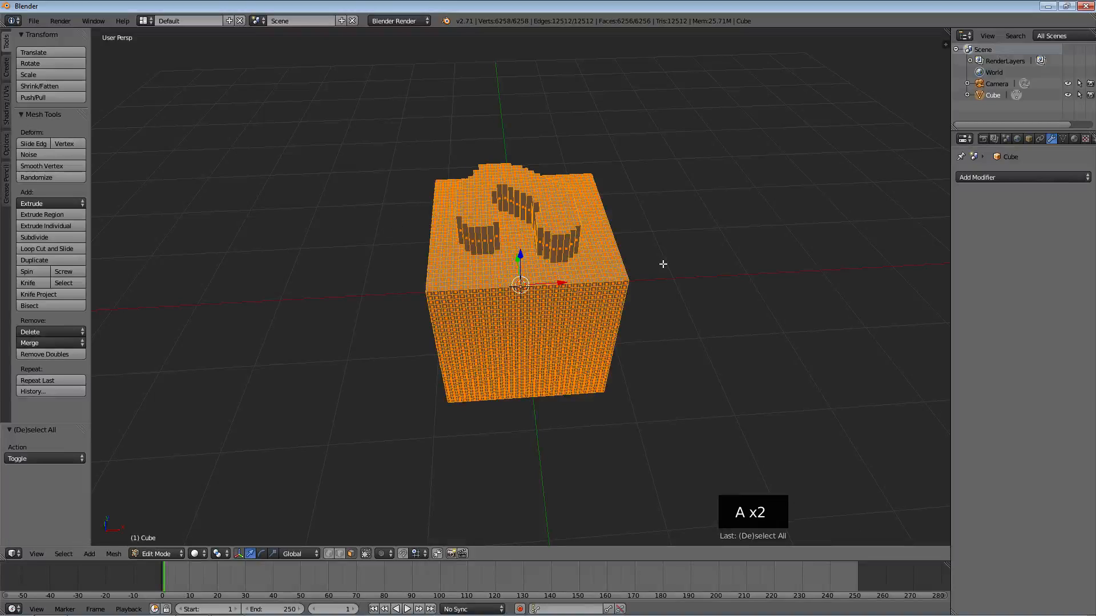
# - Add a Decimate modifier to the cube and look through its Un-Subdivide and Planar modes, returning to Collapse
pyautogui.click(996, 180)
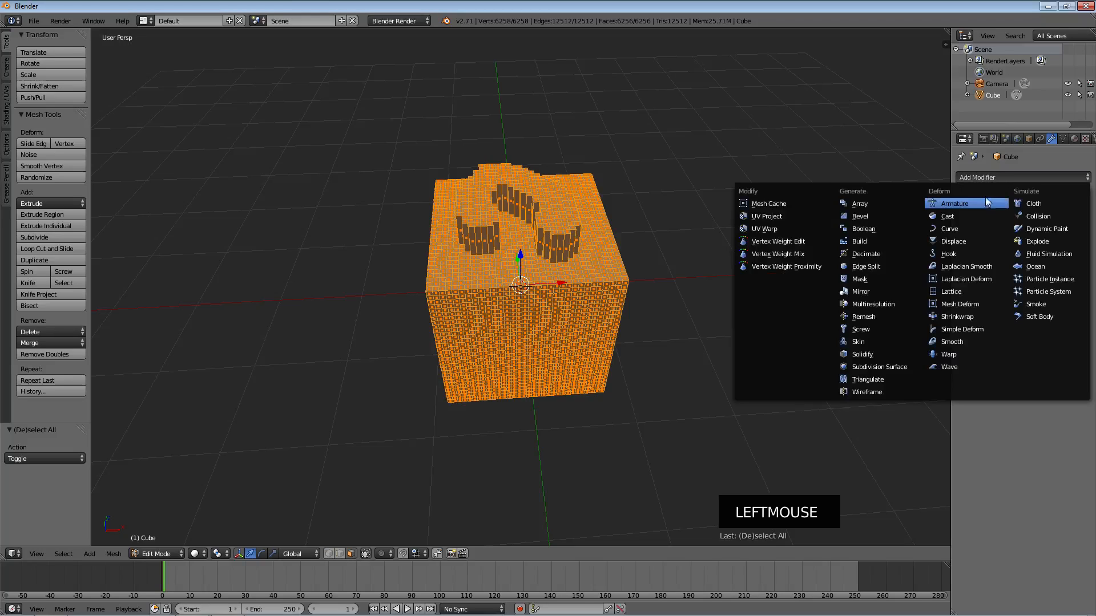
pyautogui.click(877, 253)
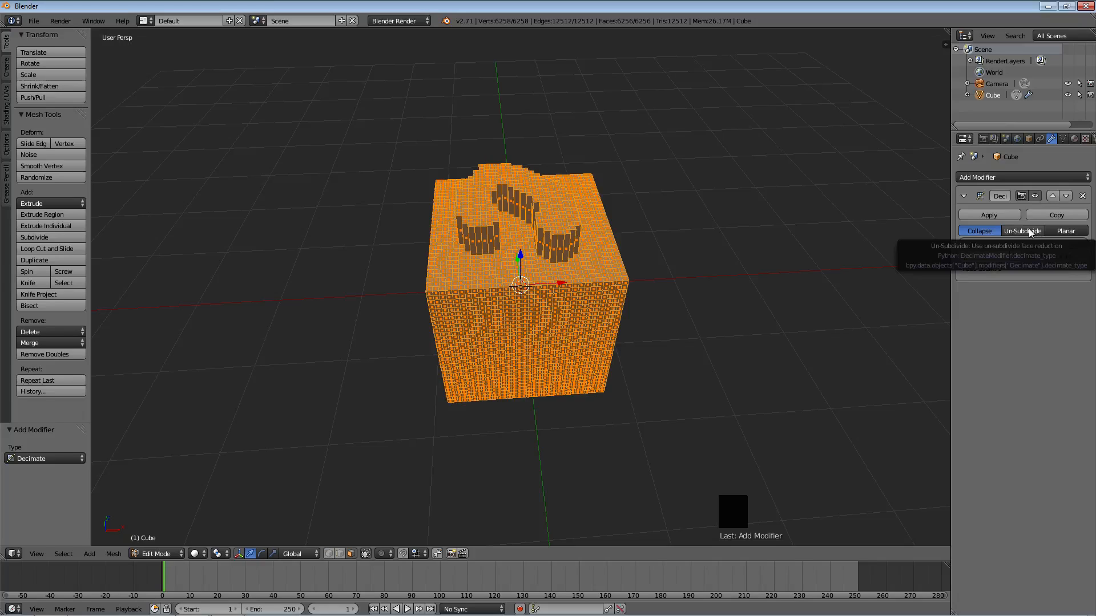
pyautogui.click(985, 232)
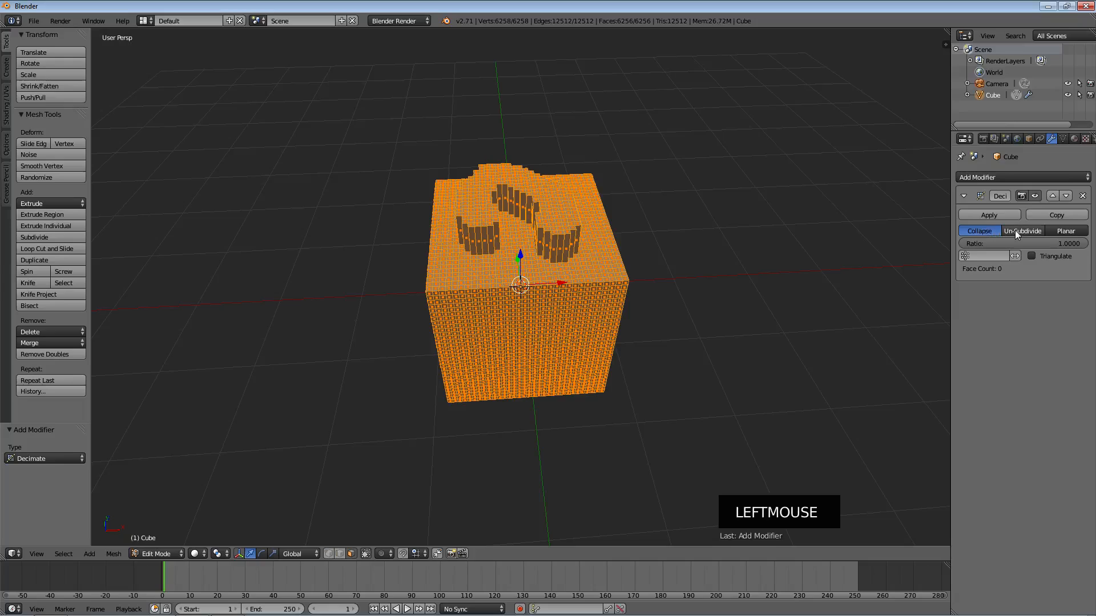
pyautogui.click(1016, 230)
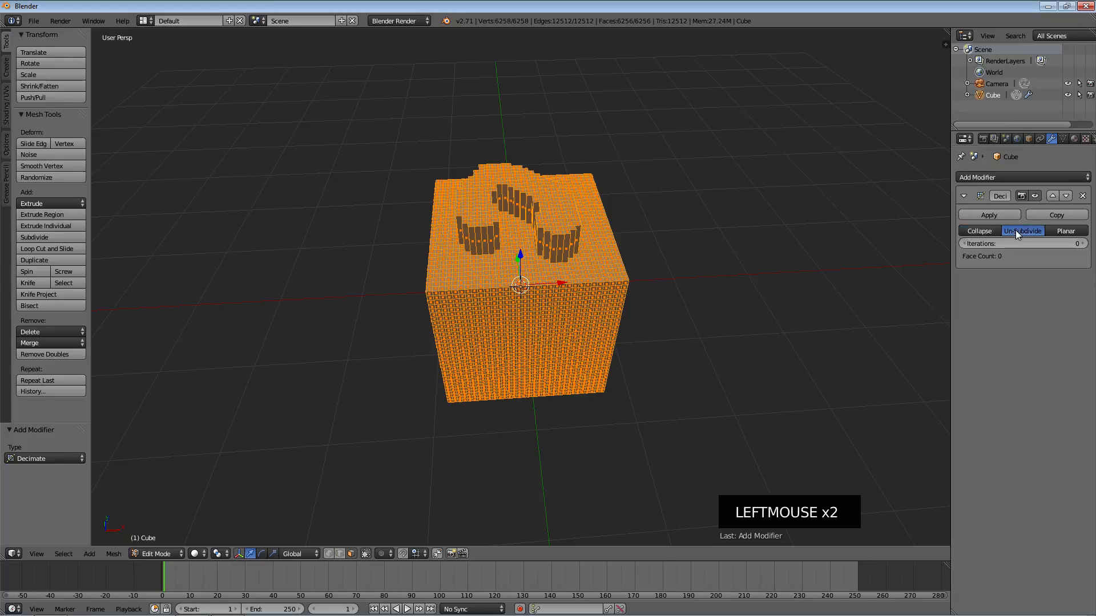
pyautogui.click(1066, 233)
pyautogui.click(981, 230)
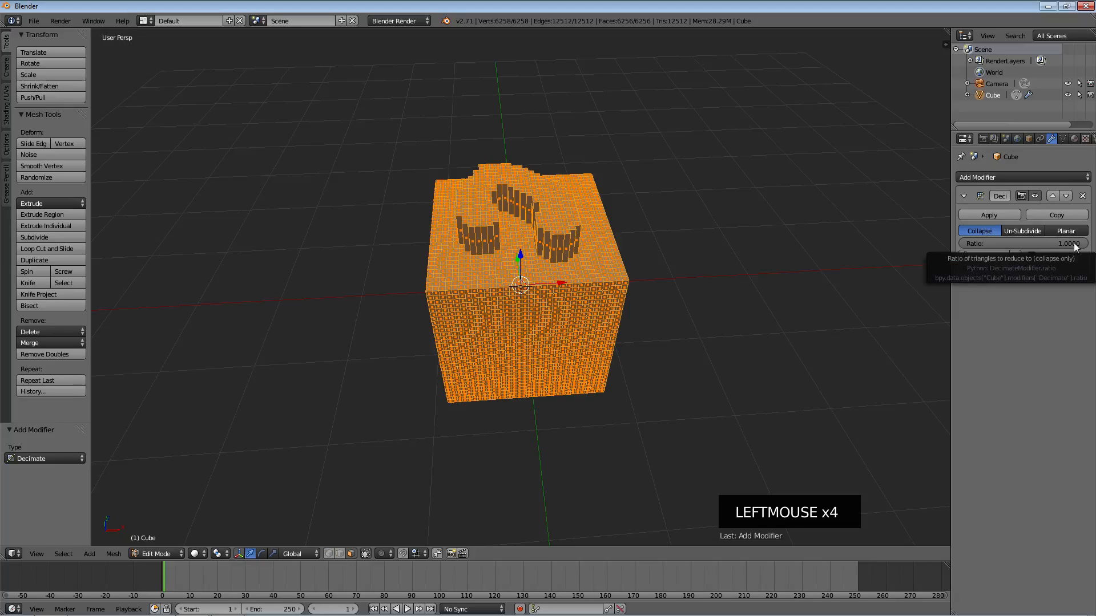
# - Lower the Decimate ratio to 0.3945, switch to Object Mode, reduce the ratio to 0.3073, and apply the modifier
pyautogui.moveTo(1075, 247); pyautogui.dragTo(1017, 244)
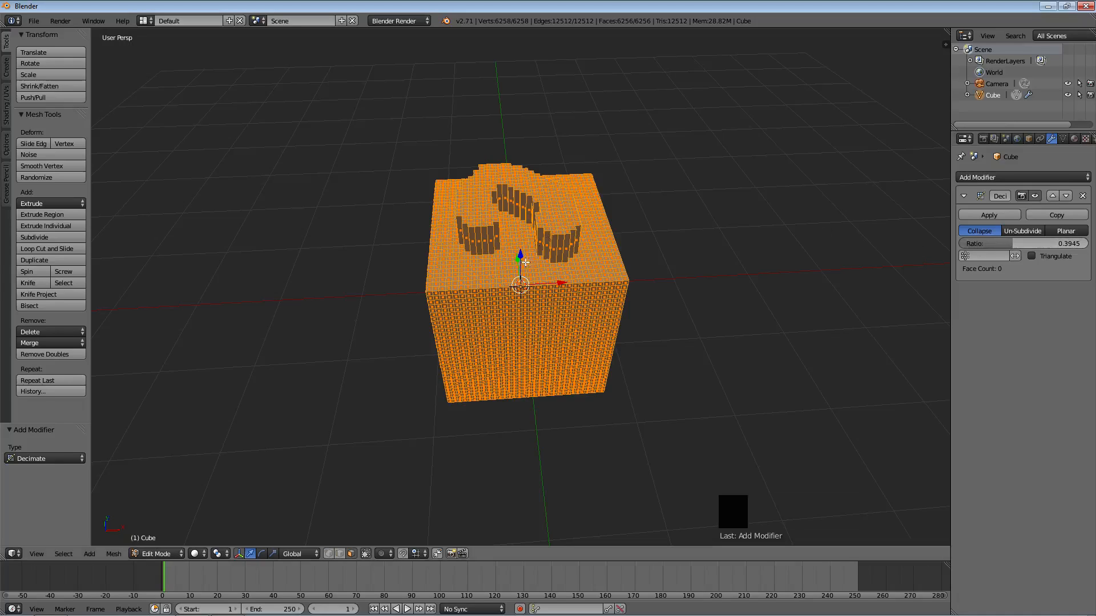
pyautogui.moveTo(680, 257); pyautogui.dragTo(671, 257, button='middle')
pyautogui.press('Tab')
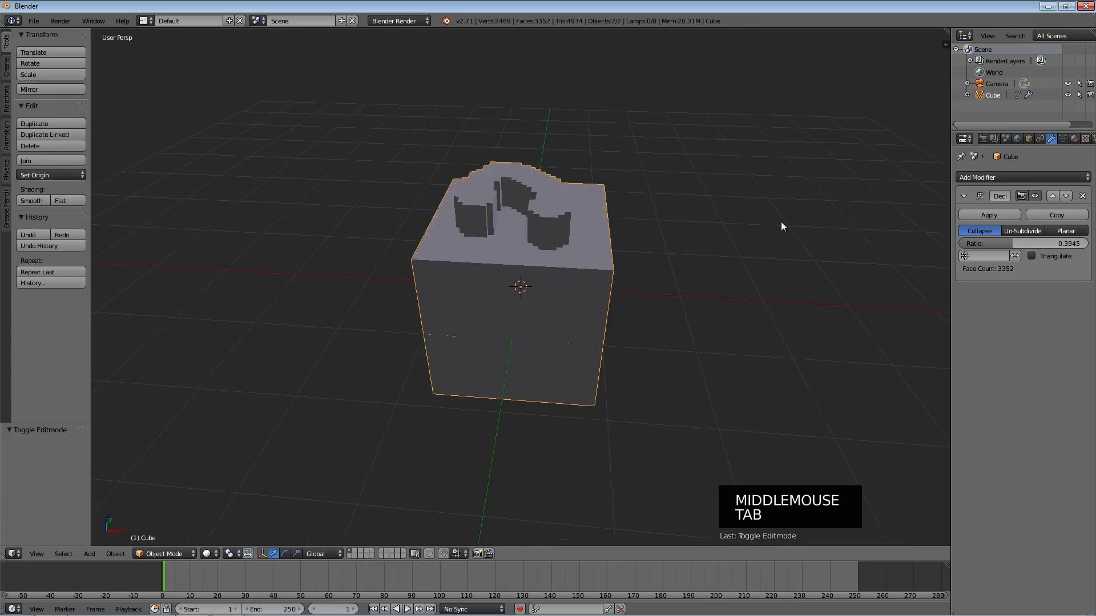
pyautogui.moveTo(1027, 243); pyautogui.dragTo(1016, 243)
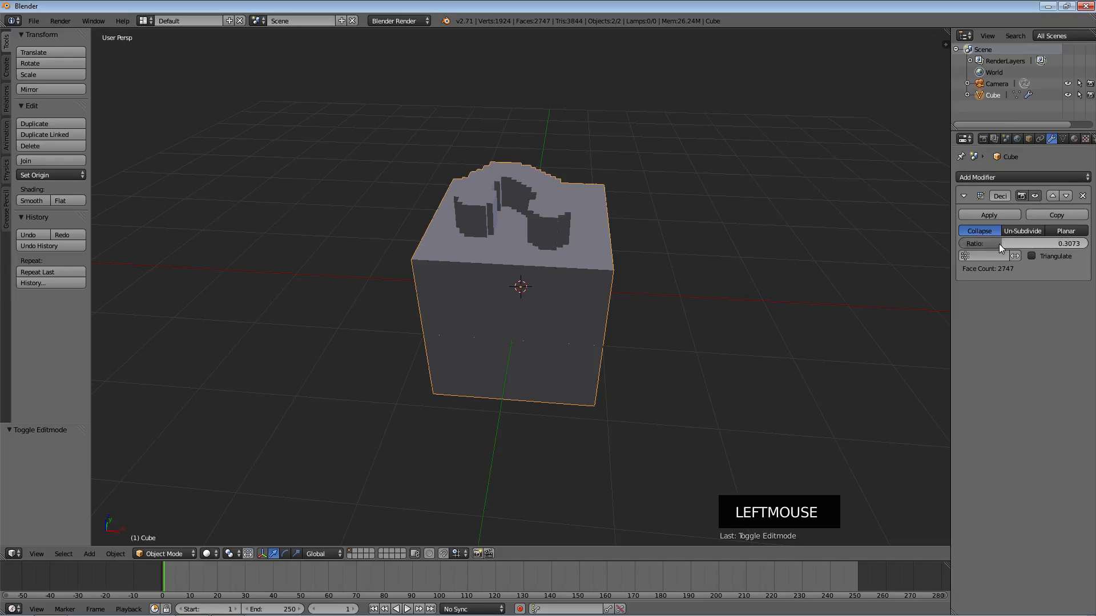
pyautogui.click(984, 214)
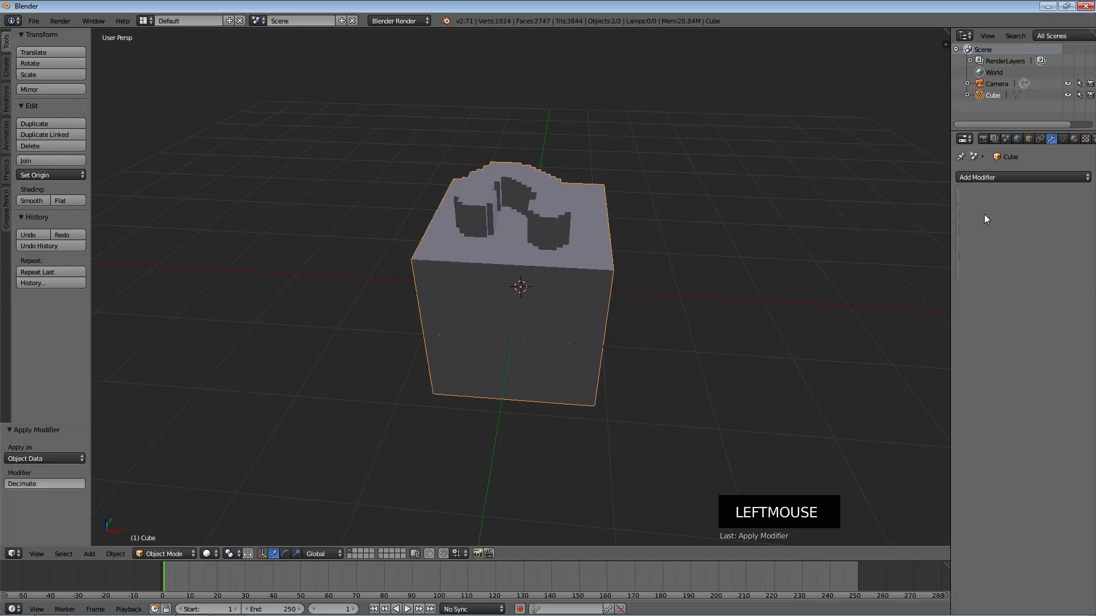
# - Examine the cube's decimated topology in Edit Mode from the sides and from above
pyautogui.press('Tab')
pyautogui.moveTo(543, 230); pyautogui.dragTo(676, 259, button='middle')
pyautogui.scroll(2, 577, 323)
pyautogui.scroll(-2, 568, 282)
pyautogui.press('a')
pyautogui.press('a')
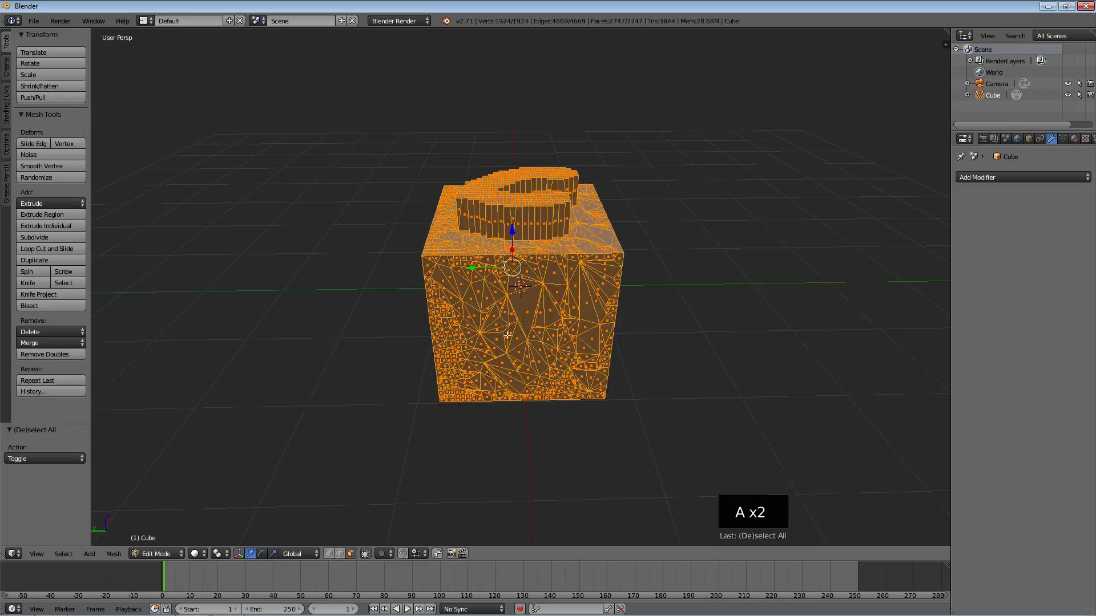
pyautogui.moveTo(507, 327); pyautogui.dragTo(592, 318, button='middle')
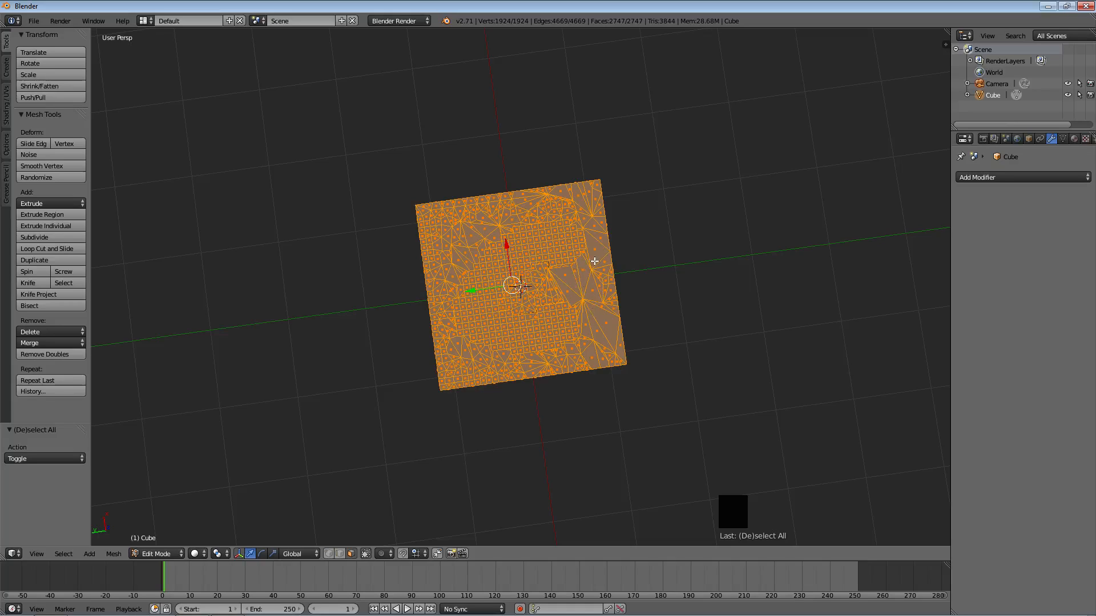
pyautogui.moveTo(618, 301); pyautogui.dragTo(384, 201, button='middle')
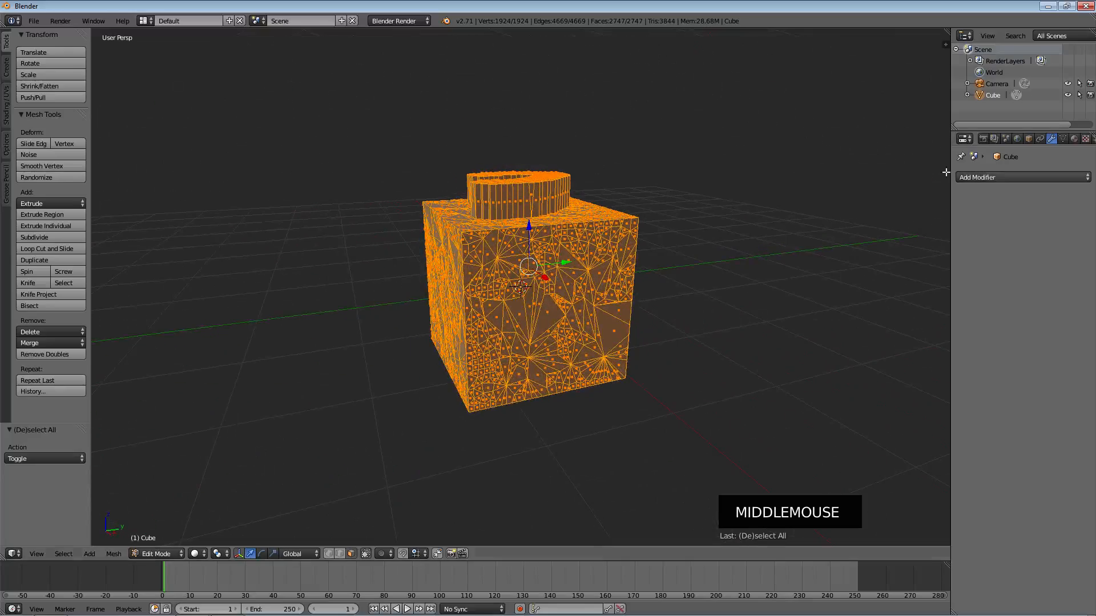
# - Return to Object Mode and delete the decimated cube together with the selected camera
pyautogui.moveTo(650, 169)
pyautogui.mouseDown(button='middle')
pyautogui.moveTo(656, 178)
pyautogui.moveTo(648, 164)
pyautogui.mouseUp(button='middle')
pyautogui.press('x')
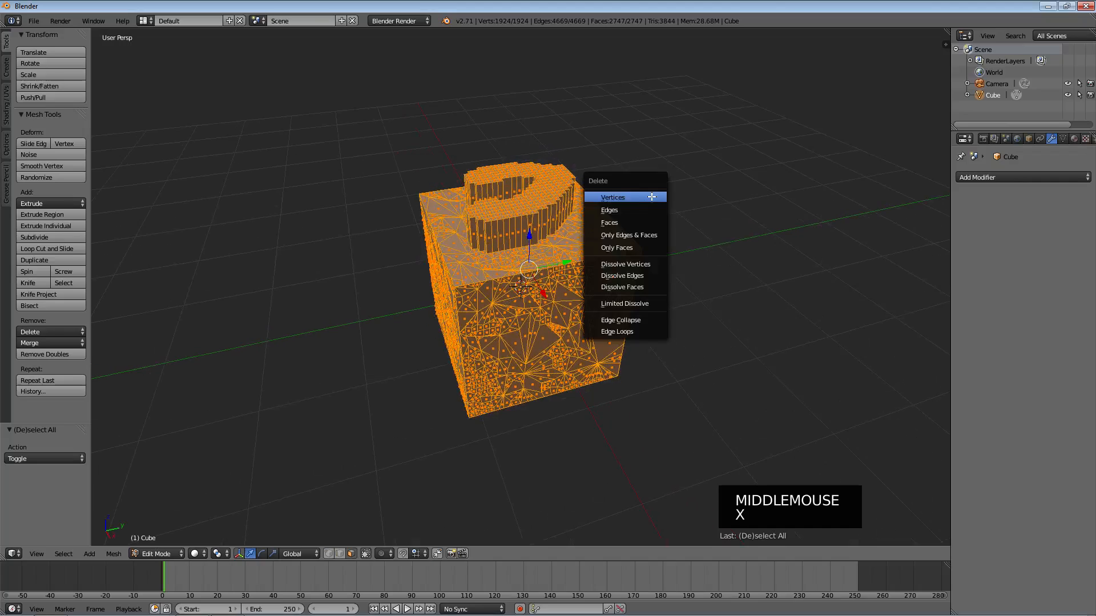
pyautogui.press('Escape')
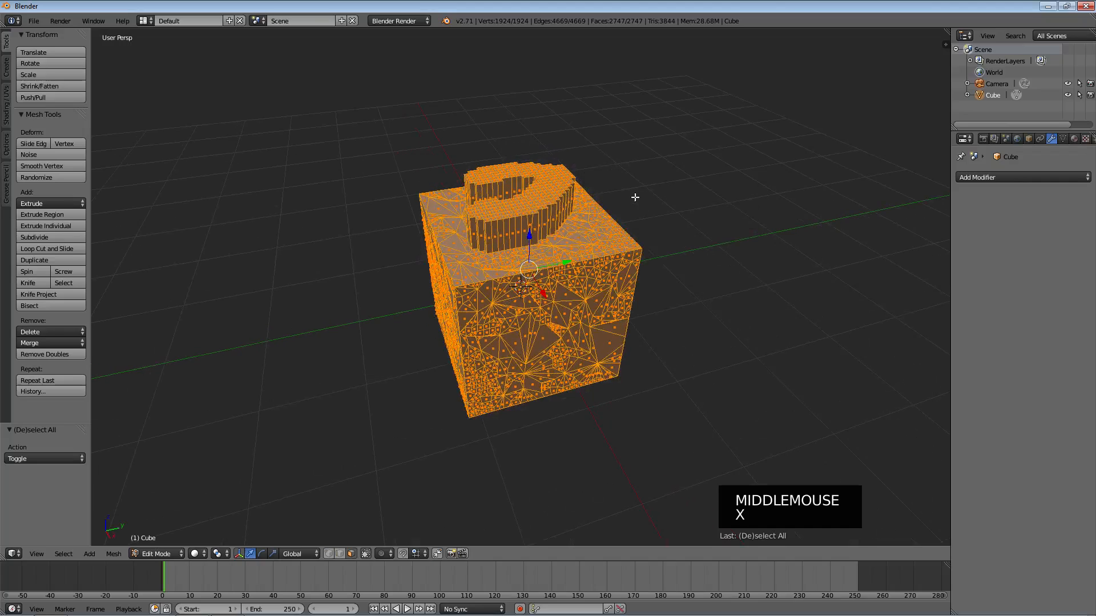
pyautogui.press('Tab')
pyautogui.press('x')
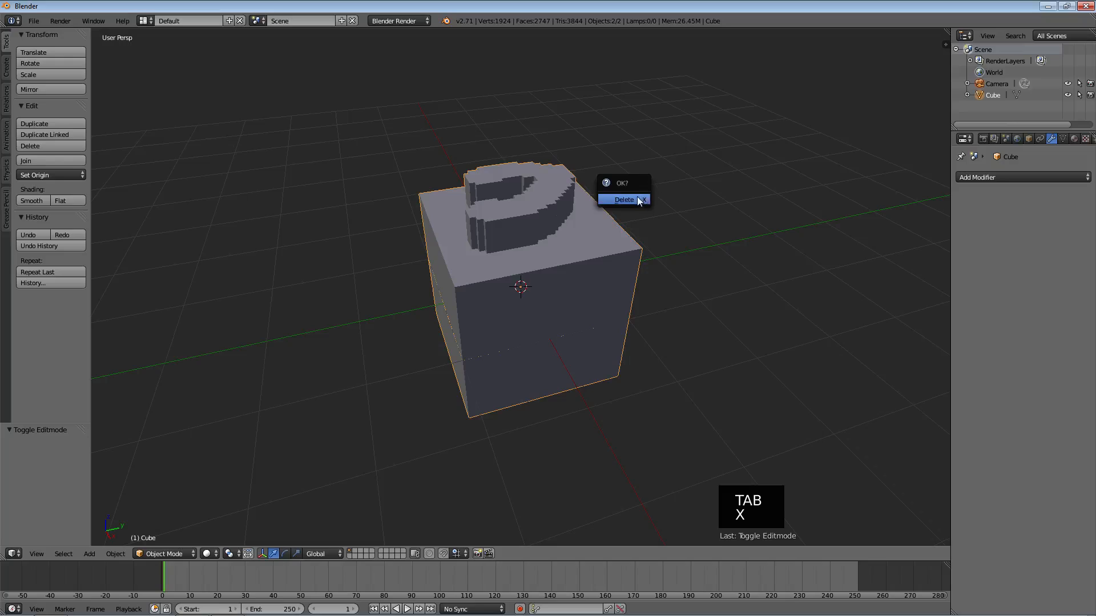
pyautogui.click(639, 201)
# - Add a new mesh cube at the 3D cursor and give it a Boolean modifier
pyautogui.hotkey('shift', 'a')
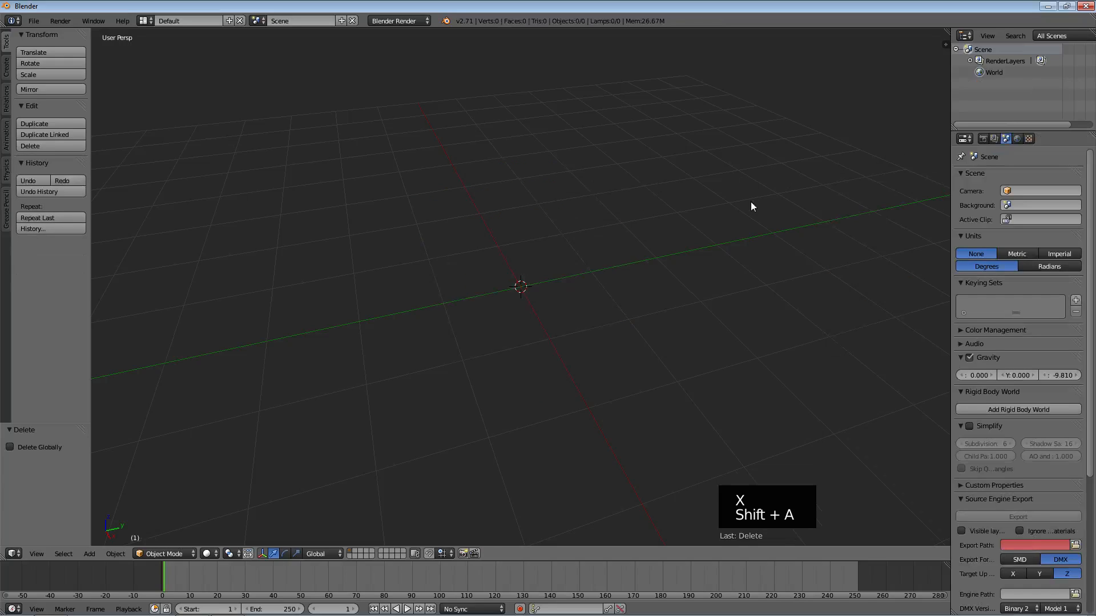
pyautogui.hotkey('shift', 'a')
pyautogui.moveTo(639, 223)
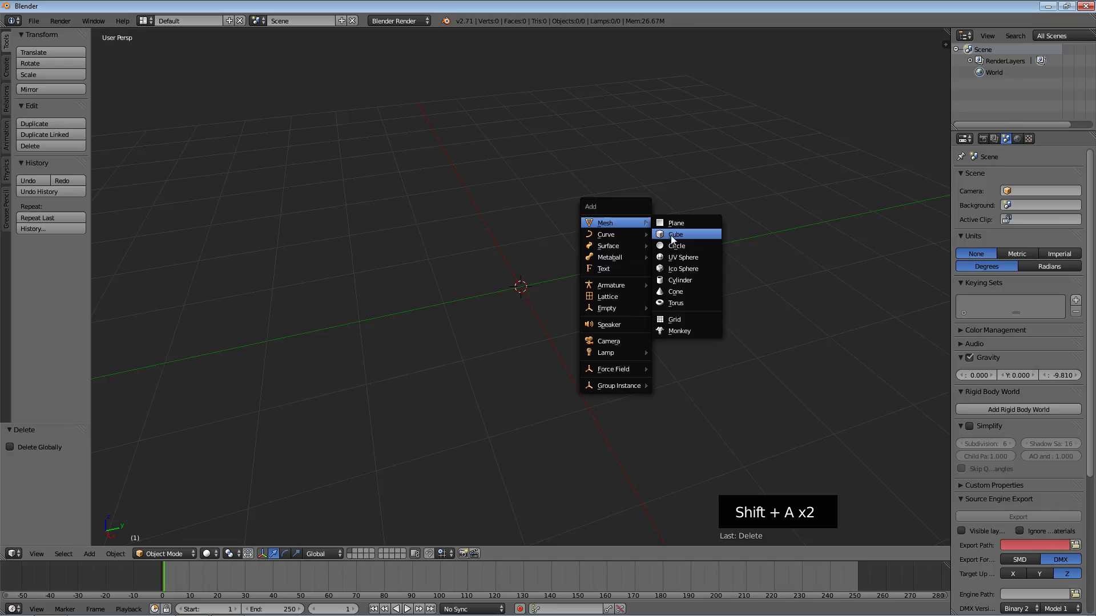
pyautogui.click(673, 235)
pyautogui.click(966, 178)
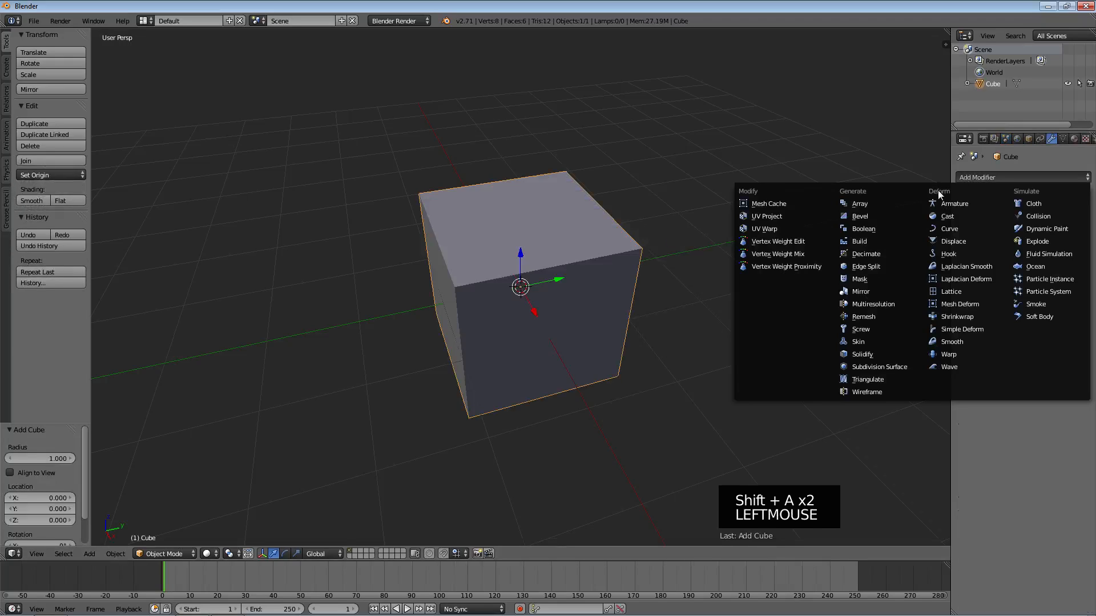
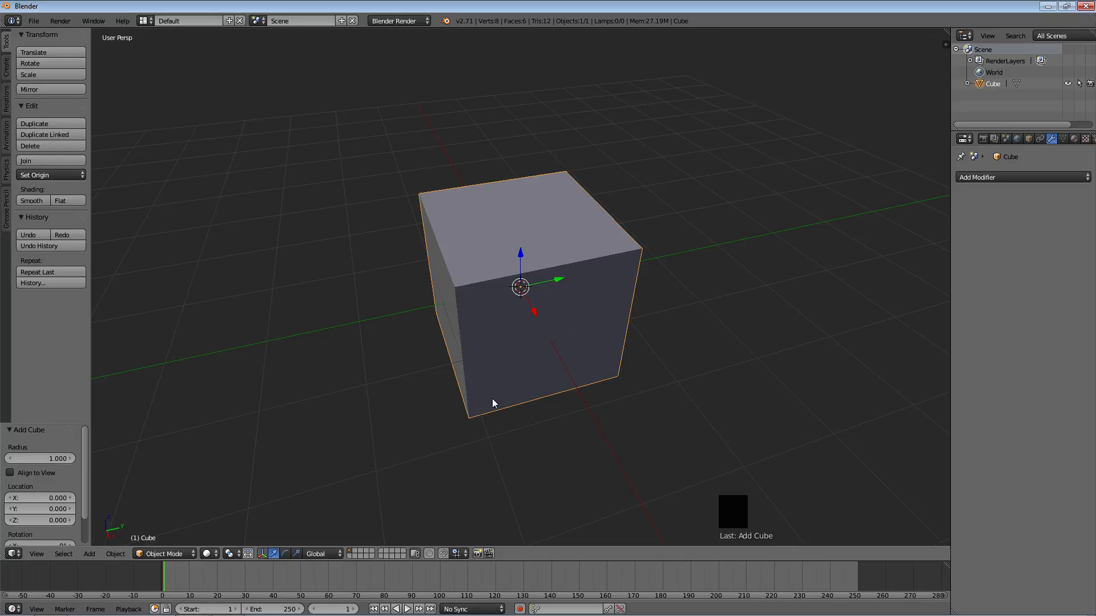
pyautogui.click(1011, 178)
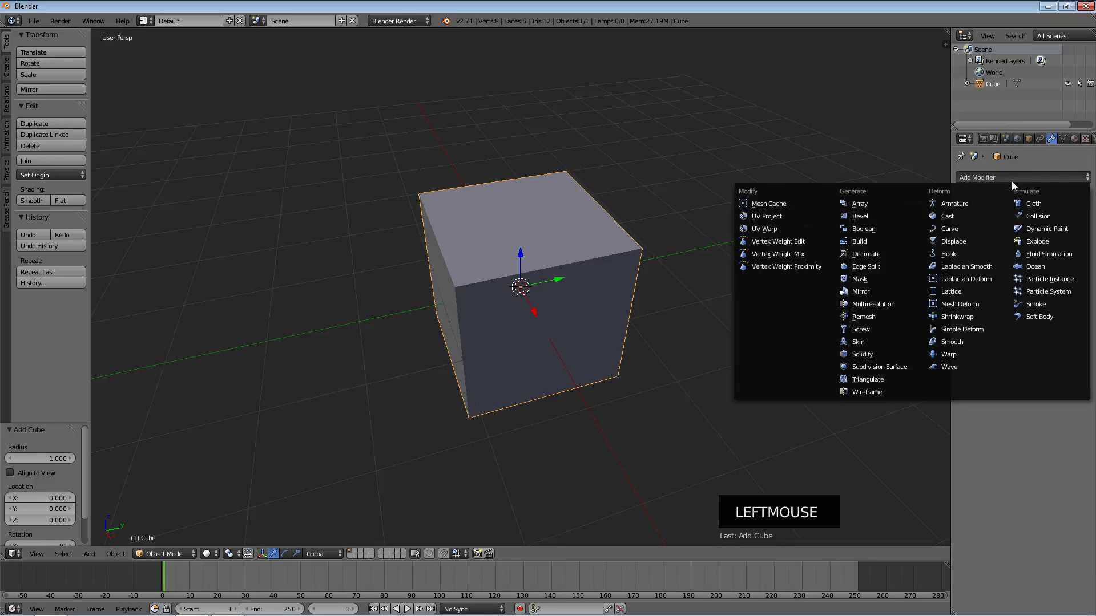
pyautogui.click(860, 234)
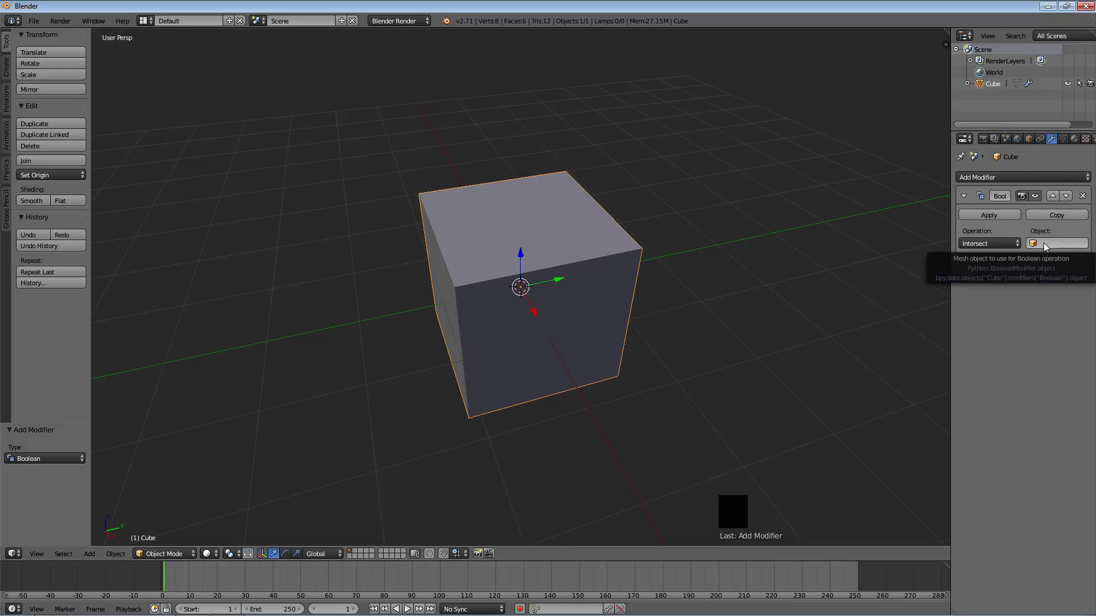
# - Add a UV sphere and move it -1.329 along the global X axis, so it partly overlaps the cube
pyautogui.moveTo(697, 255); pyautogui.dragTo(624, 241, button='middle')
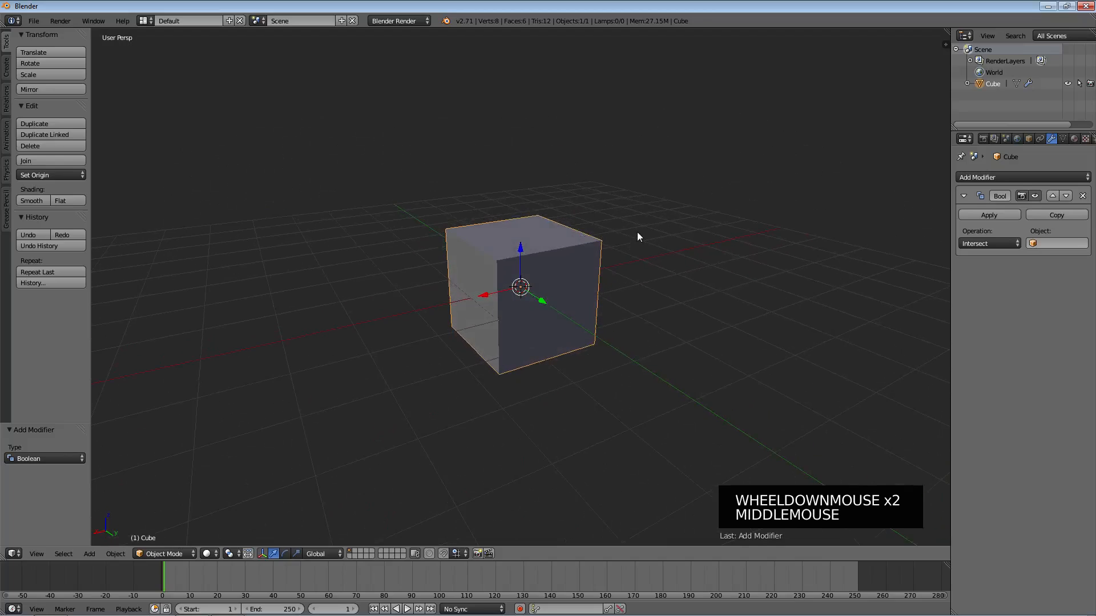
pyautogui.hotkey('shift', 'a')
pyautogui.moveTo(649, 233)
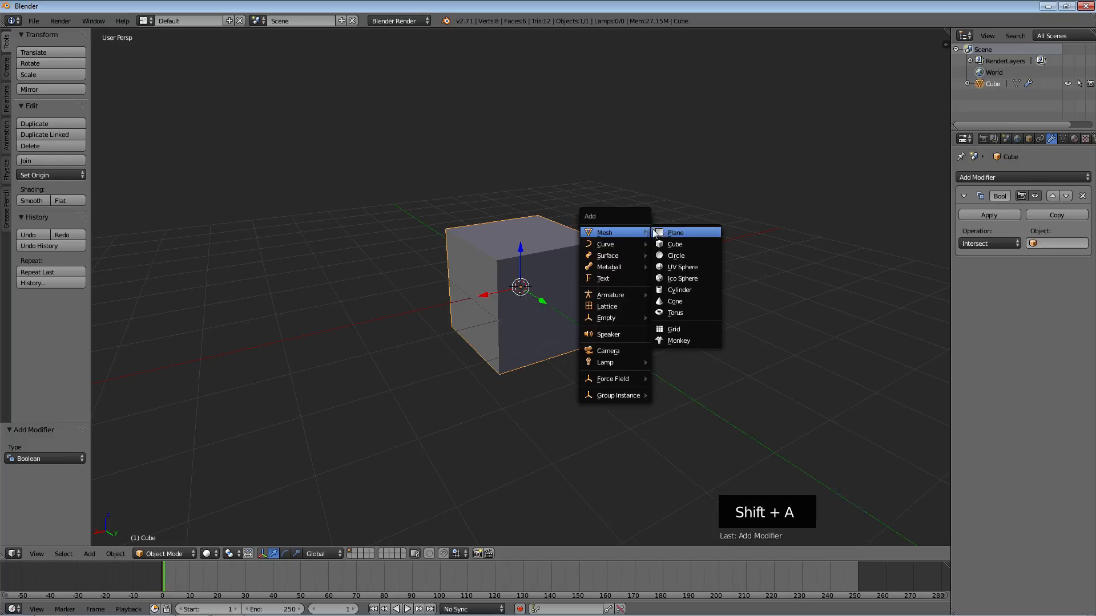
pyautogui.click(678, 268)
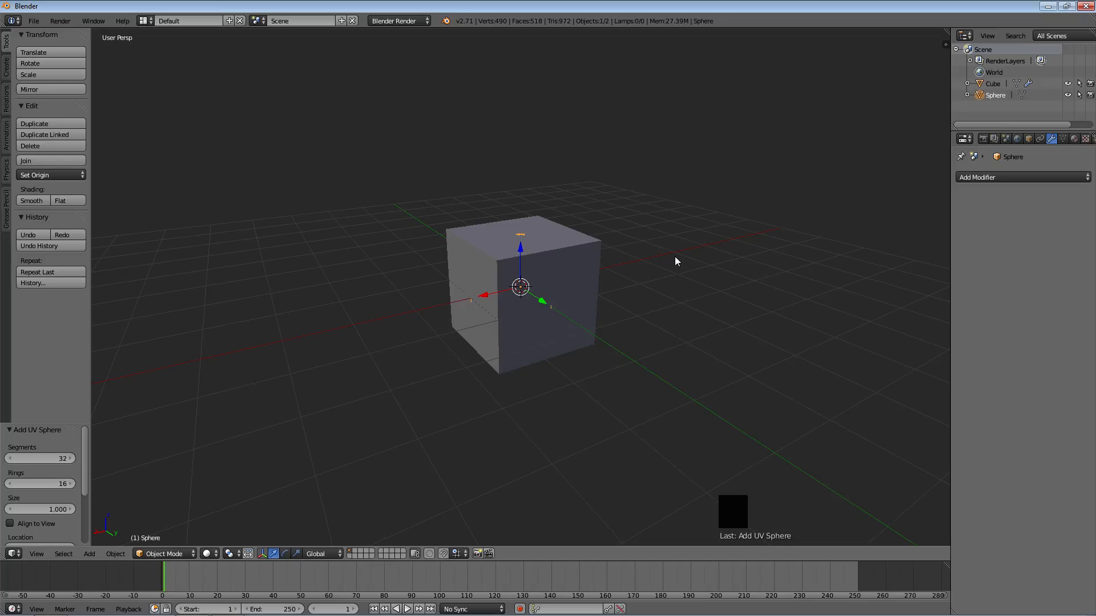
pyautogui.press('g')
pyautogui.press('x')
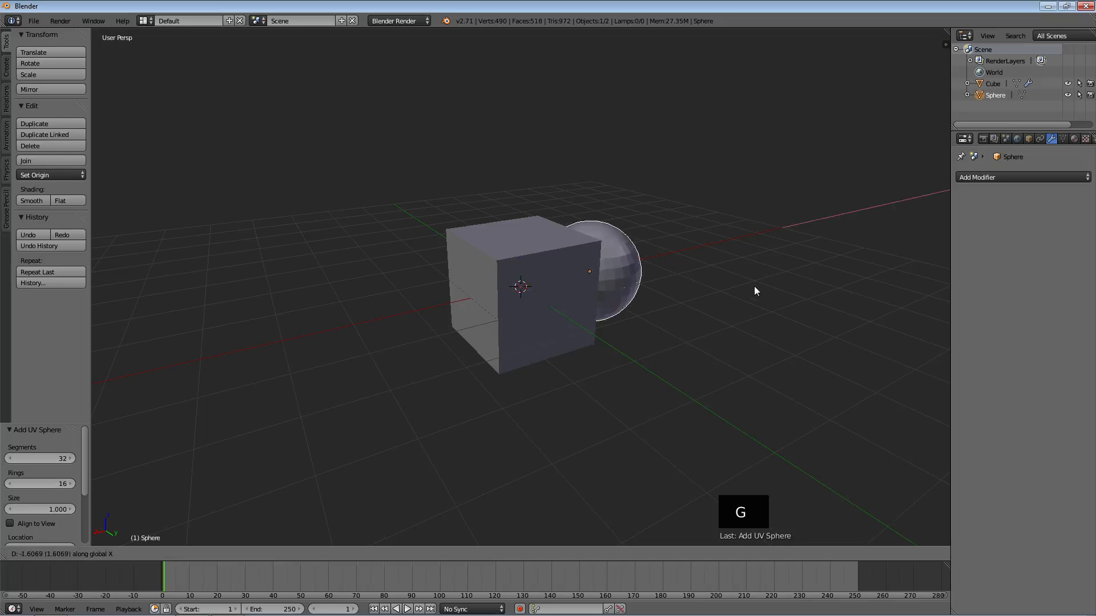
pyautogui.click(742, 285)
pyautogui.moveTo(742, 285); pyautogui.dragTo(529, 278, button='middle')
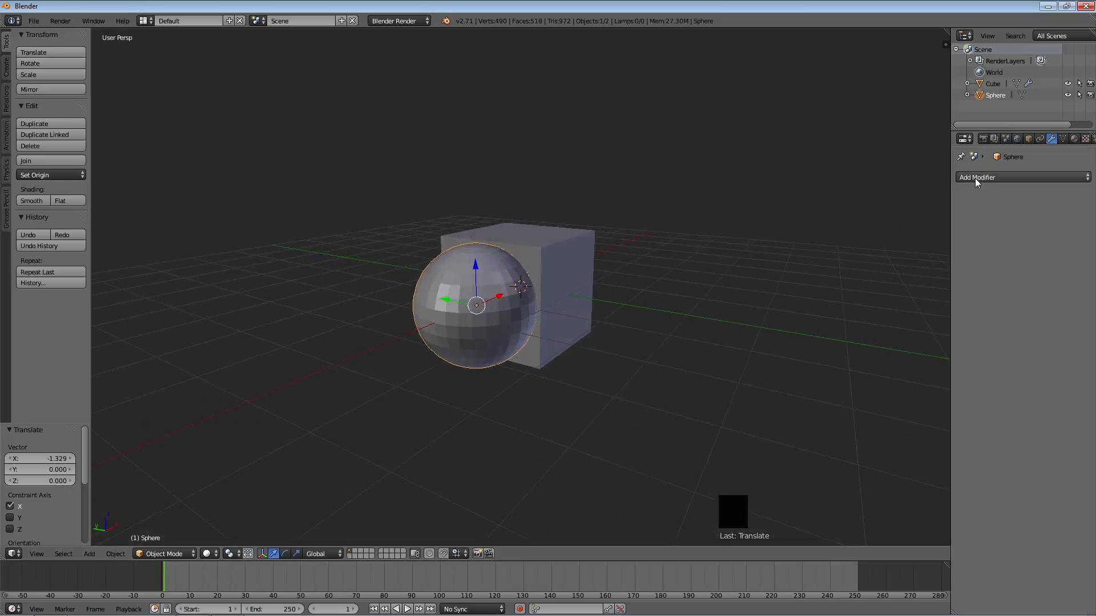
# - Select the cube and set Sphere as the object of its Boolean modifier
pyautogui.rightClick(556, 251)
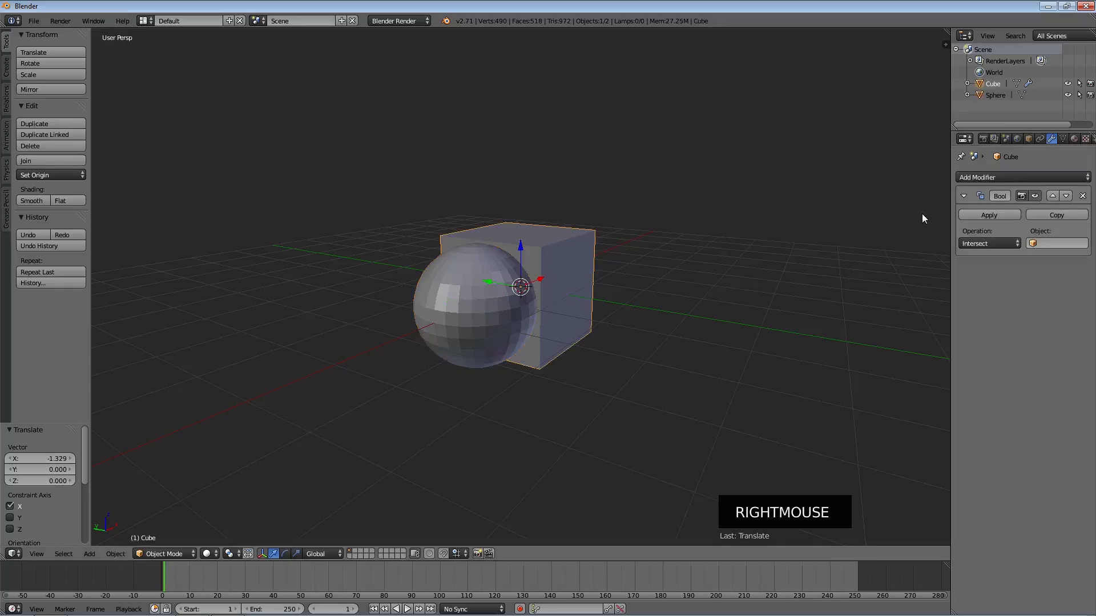
pyautogui.click(1041, 243)
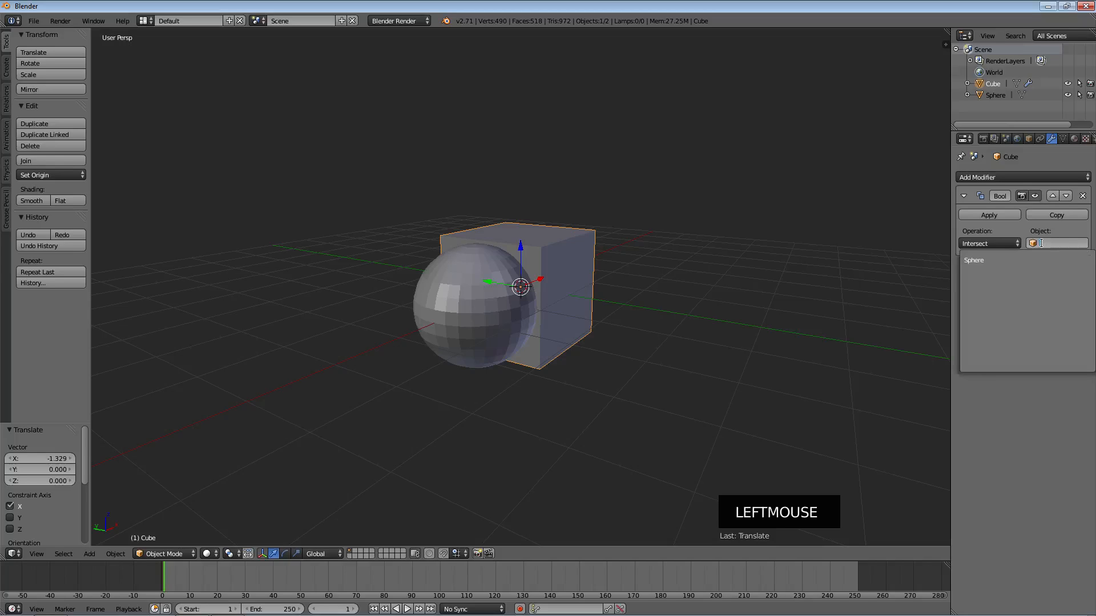
pyautogui.click(1004, 259)
# - Inspect the Intersect result around the sphere and switch the cube's Boolean operation to Union
pyautogui.moveTo(776, 261); pyautogui.dragTo(710, 315, button='middle')
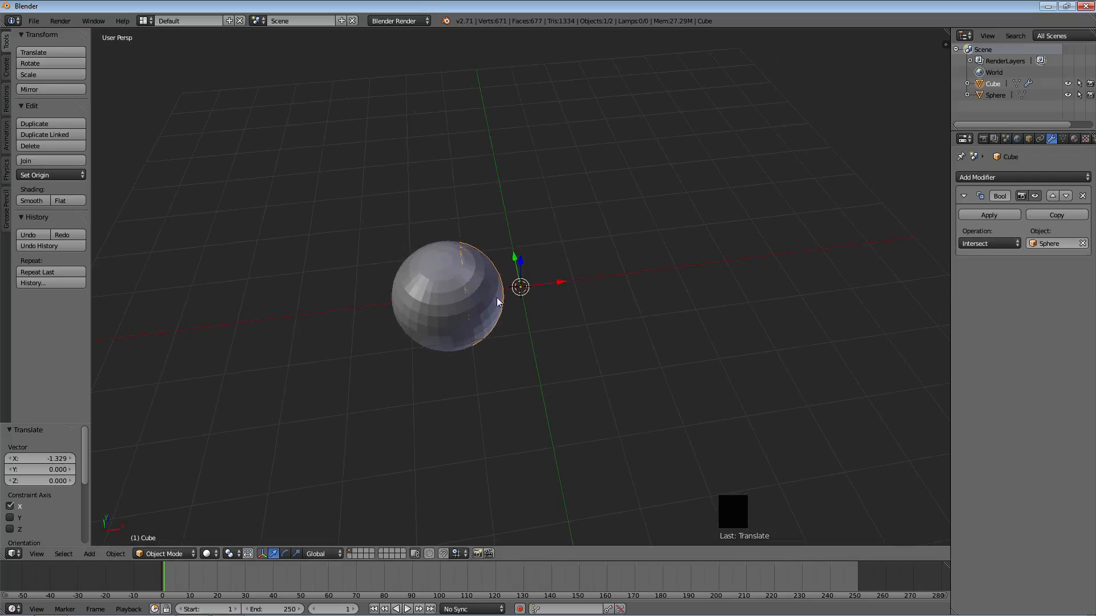
pyautogui.moveTo(553, 297); pyautogui.dragTo(509, 261, button='middle')
pyautogui.scroll(4, 509, 262)
pyautogui.moveTo(565, 294); pyautogui.dragTo(518, 320, button='middle')
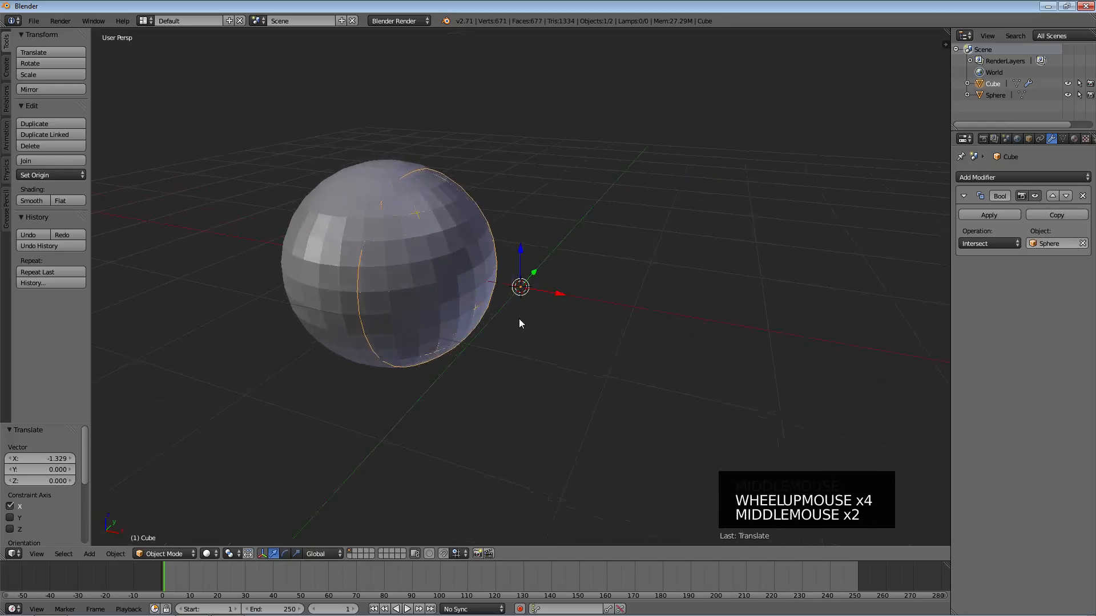
pyautogui.click(995, 242)
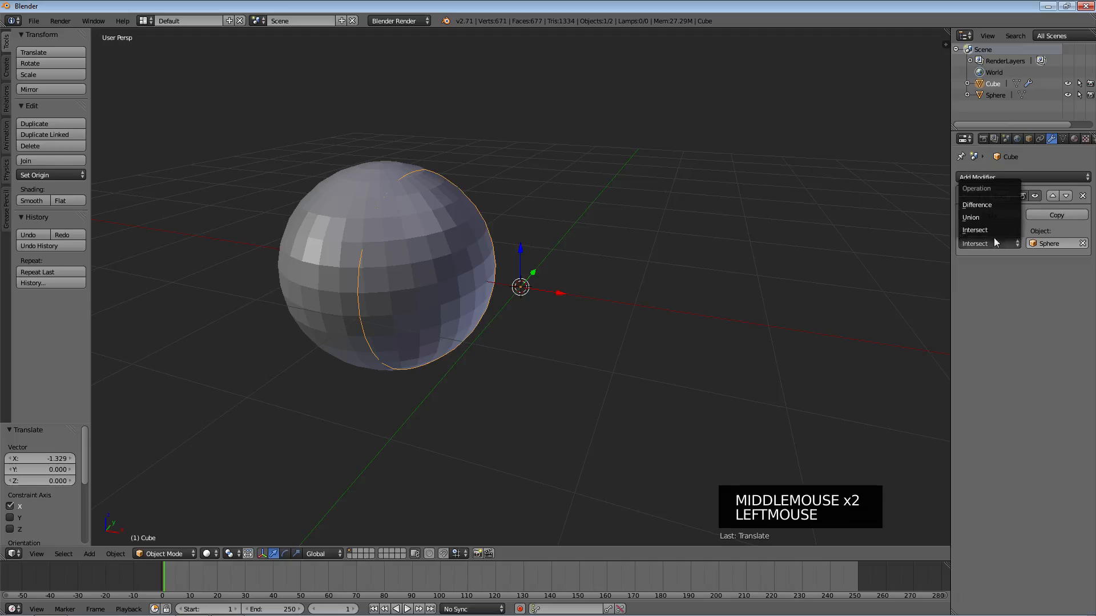
pyautogui.click(986, 218)
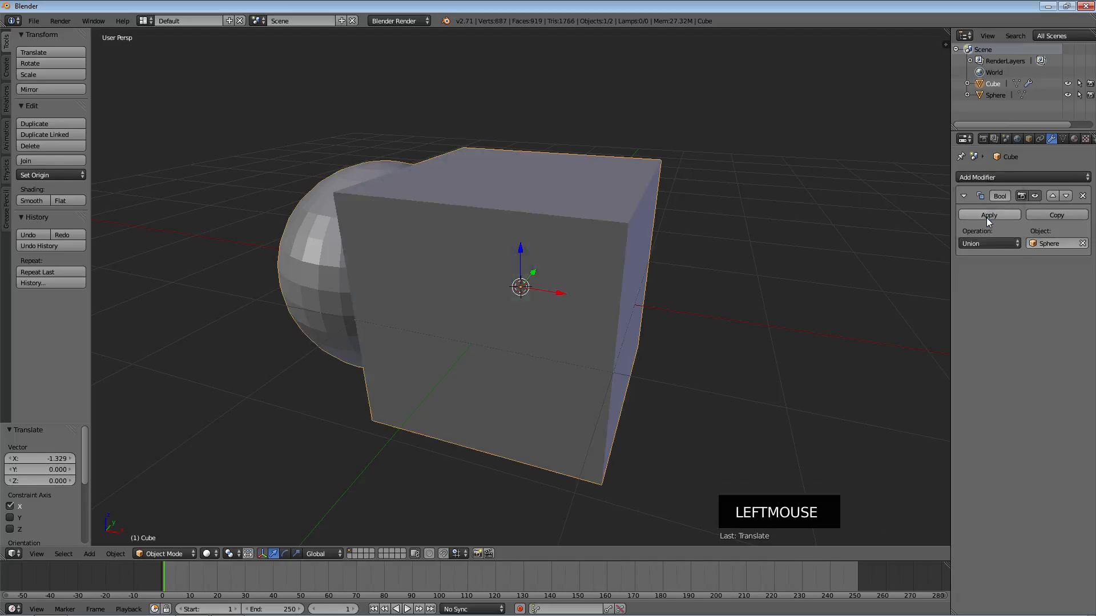
# - Switch the cube's Boolean operation to Difference and apply the modifier
pyautogui.moveTo(707, 269); pyautogui.dragTo(736, 238, button='middle')
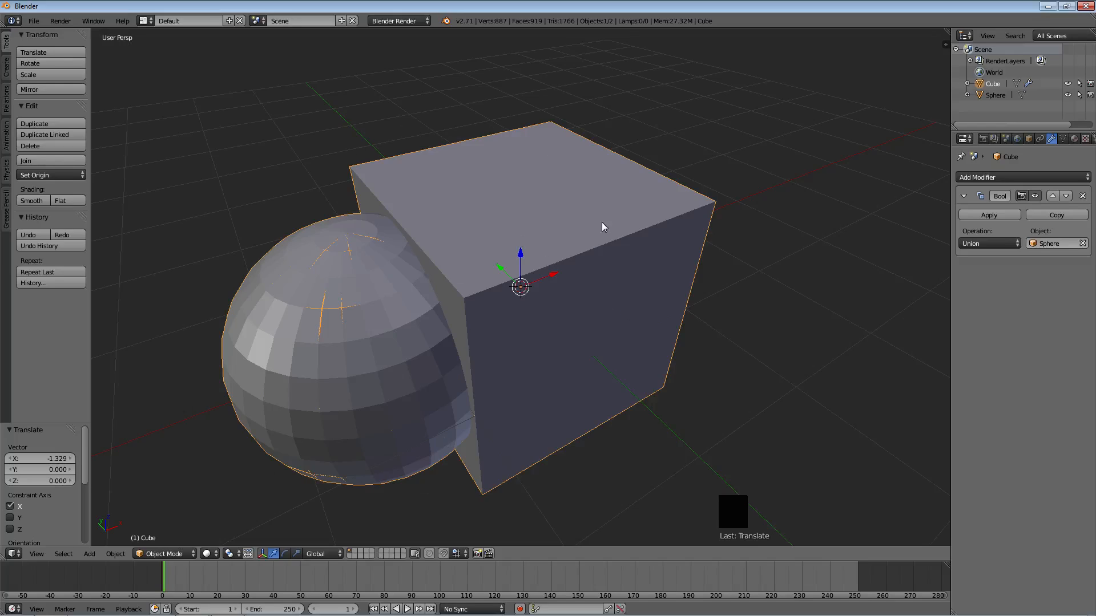
pyautogui.click(989, 246)
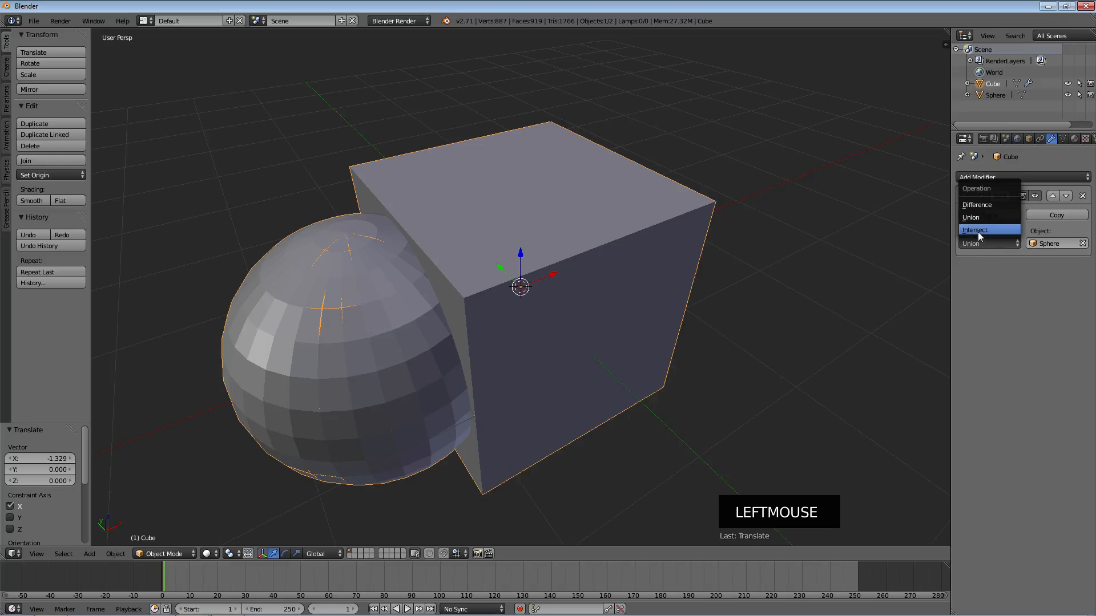
pyautogui.click(978, 207)
pyautogui.moveTo(604, 289)
pyautogui.mouseDown(button='middle')
pyautogui.moveTo(462, 255)
pyautogui.moveTo(540, 296)
pyautogui.moveTo(617, 292)
pyautogui.mouseUp(button='middle')
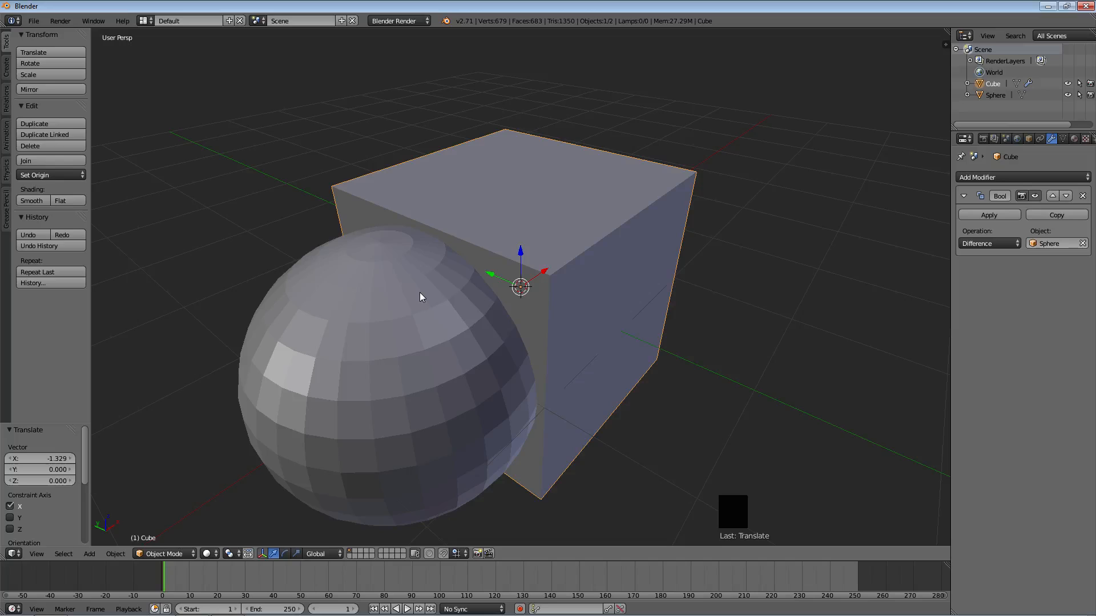
pyautogui.moveTo(598, 347); pyautogui.dragTo(619, 360, button='middle')
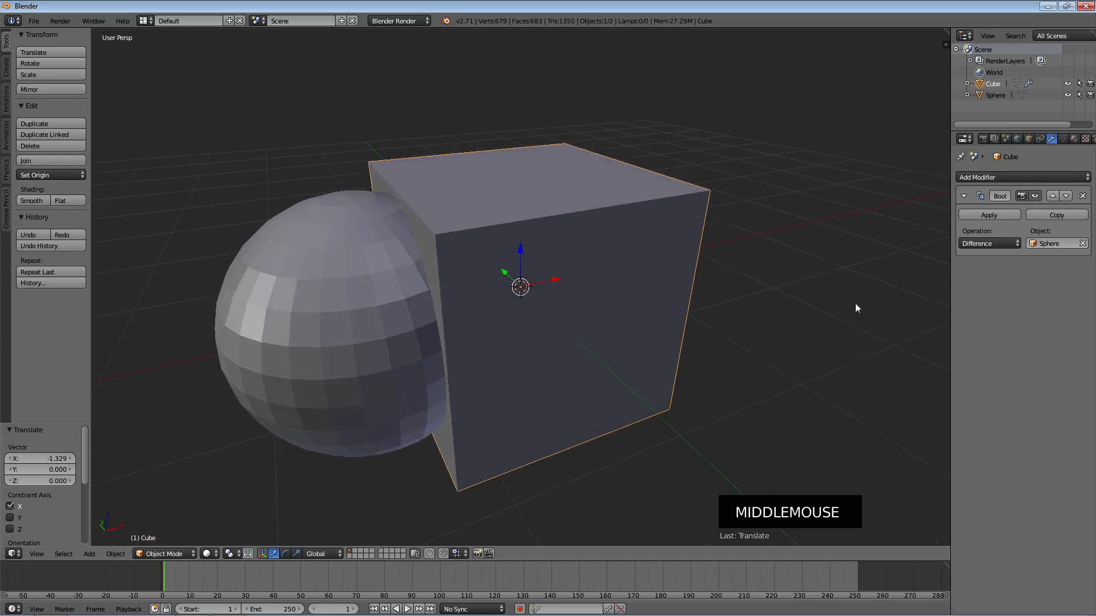
pyautogui.click(998, 215)
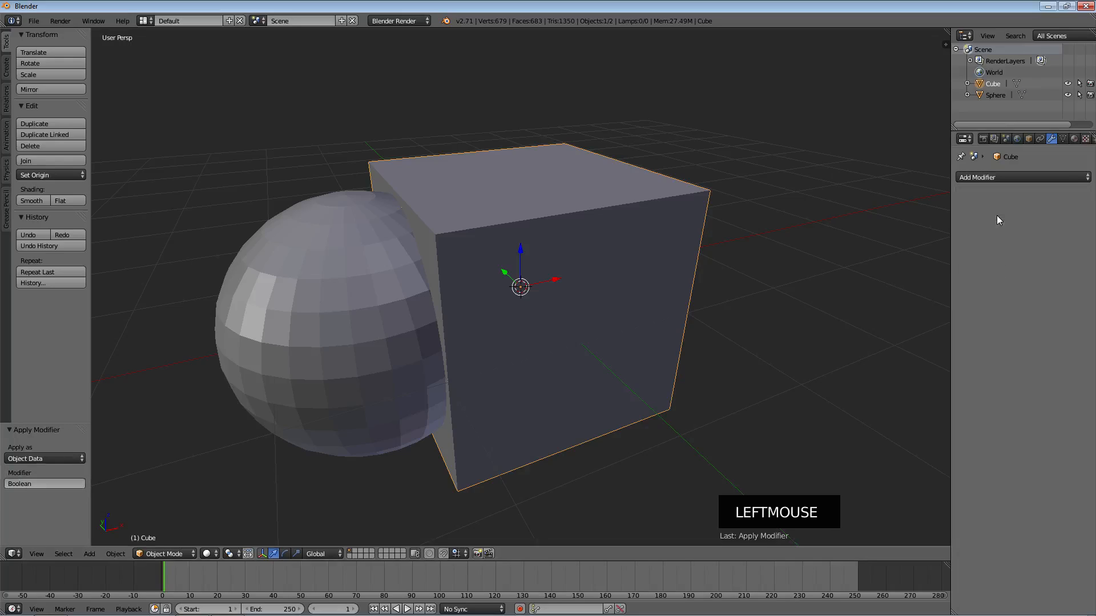
# - Move the sphere -1.275 along the global X axis, away from the cube, and examine the carved hollow
pyautogui.rightClick(358, 295)
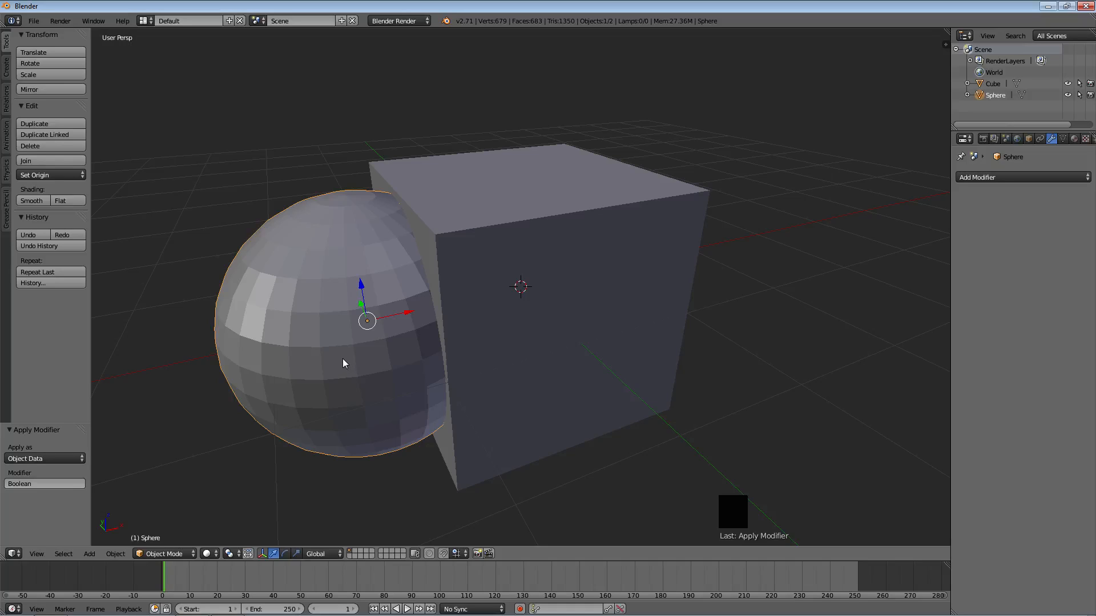
pyautogui.press('g')
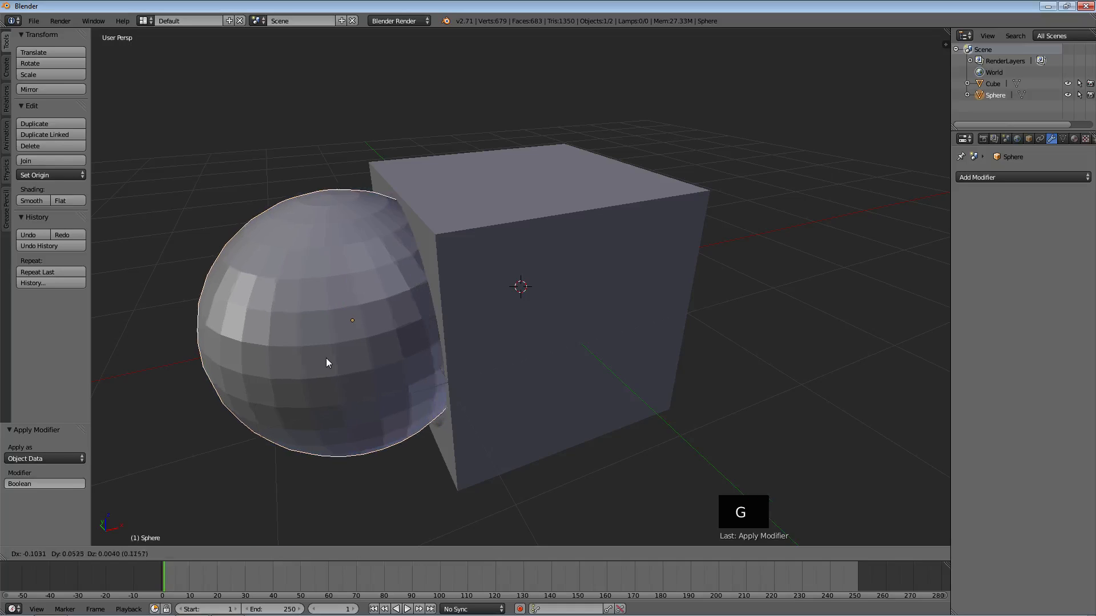
pyautogui.press('x')
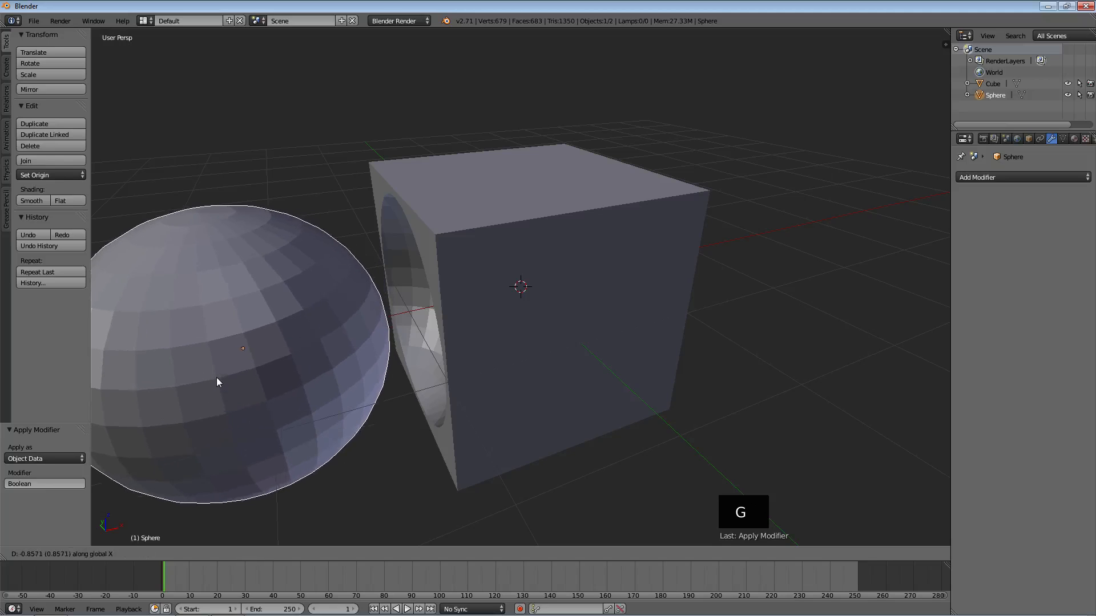
pyautogui.click(305, 383)
pyautogui.moveTo(305, 382); pyautogui.dragTo(491, 388, button='middle')
pyautogui.scroll(2, 462, 352)
pyautogui.scroll(1, 459, 350)
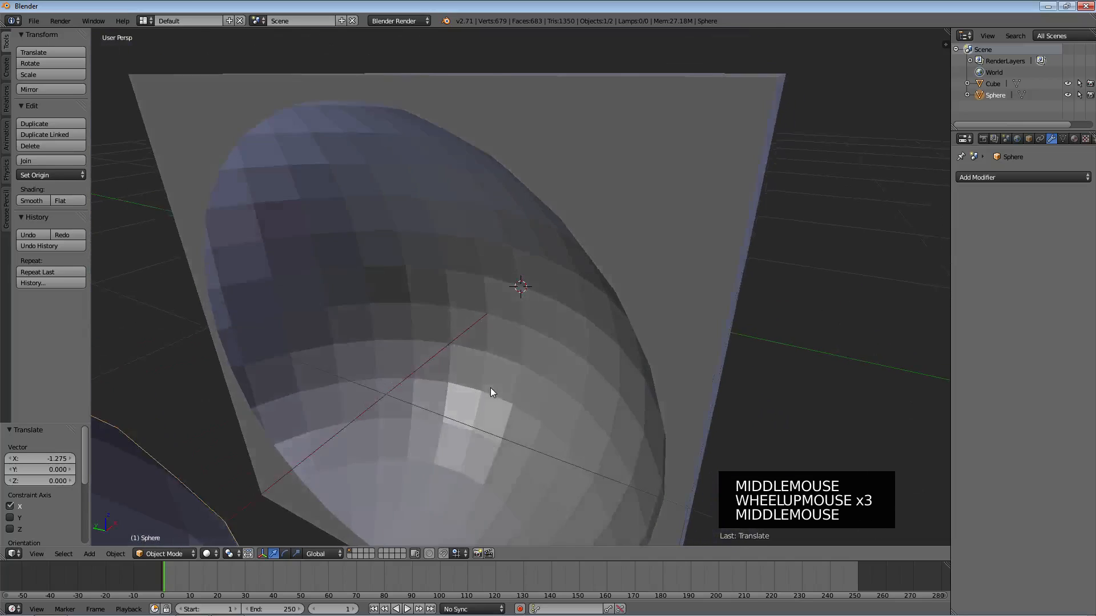
pyautogui.scroll(-2, 495, 396)
pyautogui.moveTo(430, 320); pyautogui.dragTo(433, 369, button='middle')
pyautogui.scroll(-3, 558, 312)
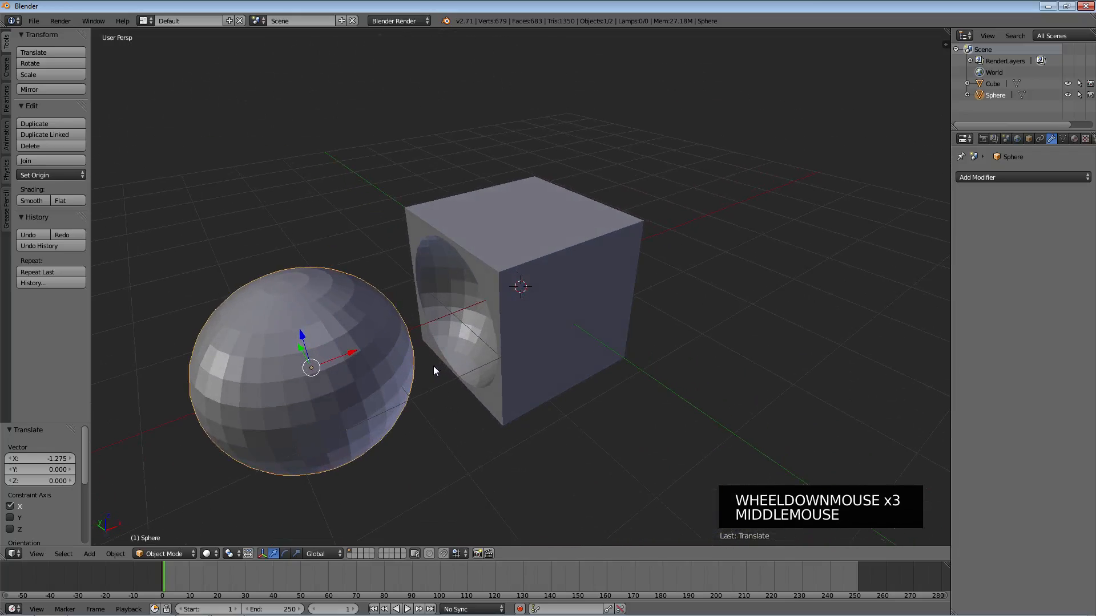
# - Delete the sphere, leaving only the carved cube in the scene
pyautogui.rightClick(520, 285)
pyautogui.moveTo(536, 335); pyautogui.dragTo(362, 324, button='middle')
pyautogui.moveTo(361, 324); pyautogui.dragTo(518, 255, button='right')
pyautogui.rightClick(513, 263)
pyautogui.moveTo(508, 274)
pyautogui.mouseDown(button='middle')
pyautogui.moveTo(611, 264)
pyautogui.moveTo(673, 289)
pyautogui.moveTo(675, 259)
pyautogui.moveTo(534, 278)
pyautogui.moveTo(510, 264)
pyautogui.mouseUp(button='middle')
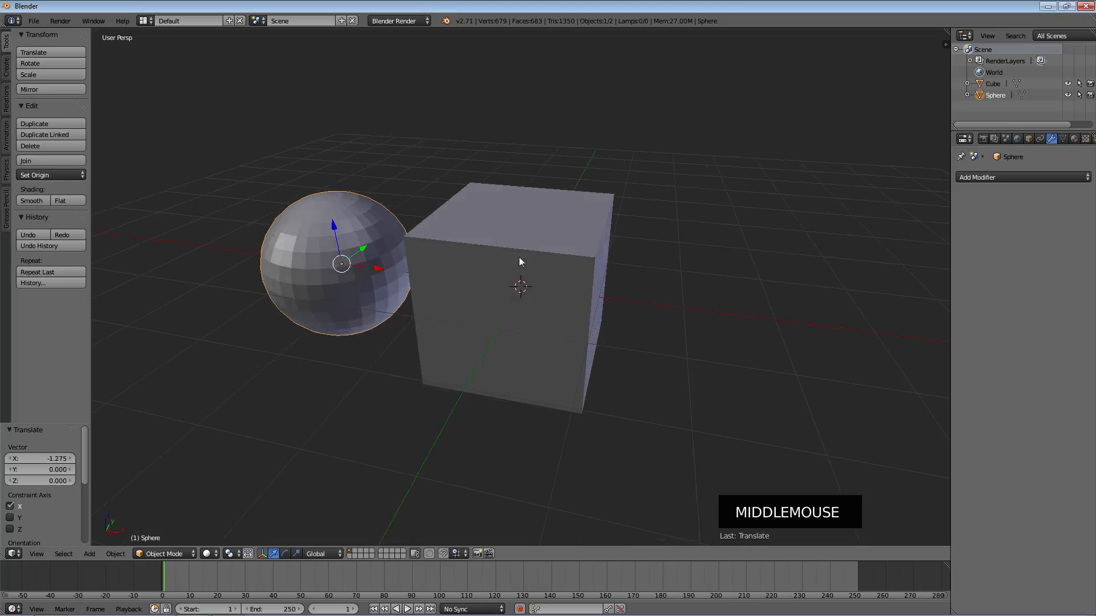
pyautogui.moveTo(620, 187); pyautogui.dragTo(631, 208, button='middle')
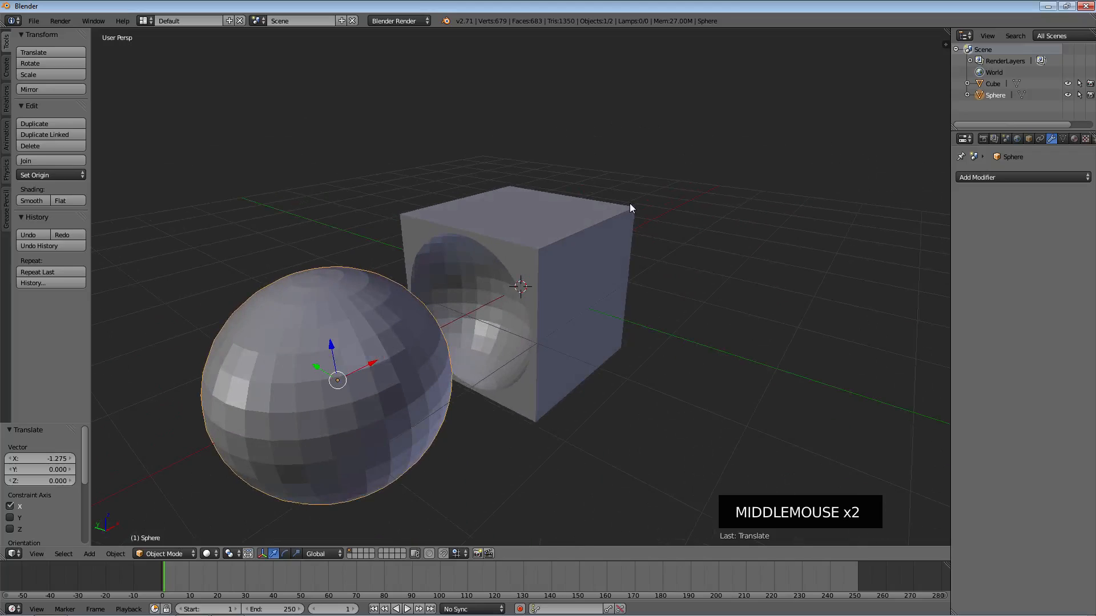
pyautogui.rightClick(395, 323)
pyautogui.press('x')
pyautogui.click(395, 323)
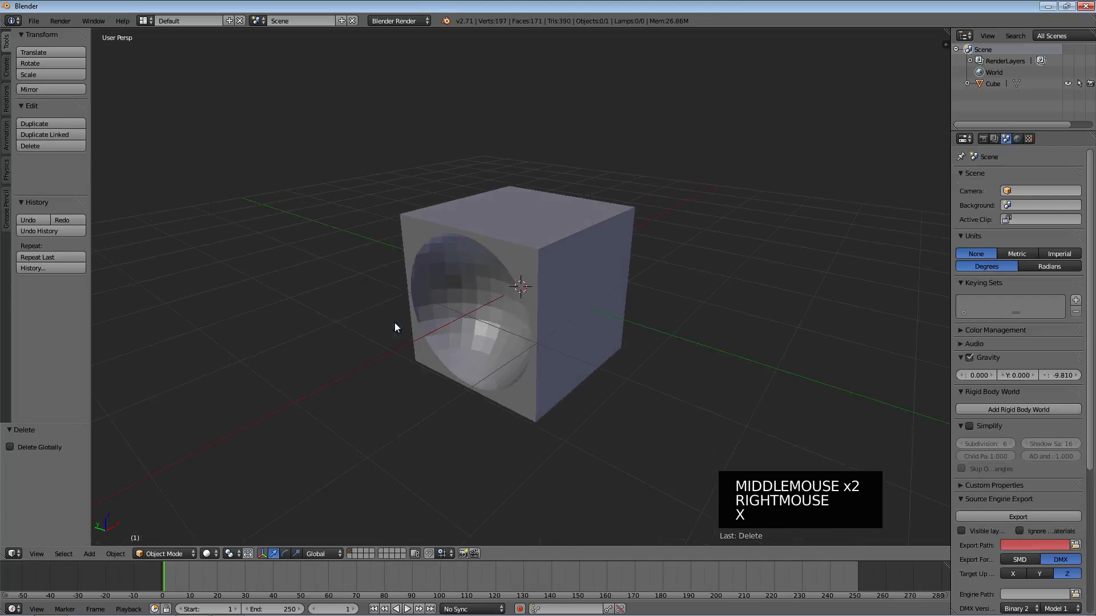
# - Select the carved cube and add a Bevel modifier to it
pyautogui.rightClick(559, 253)
pyautogui.click(978, 178)
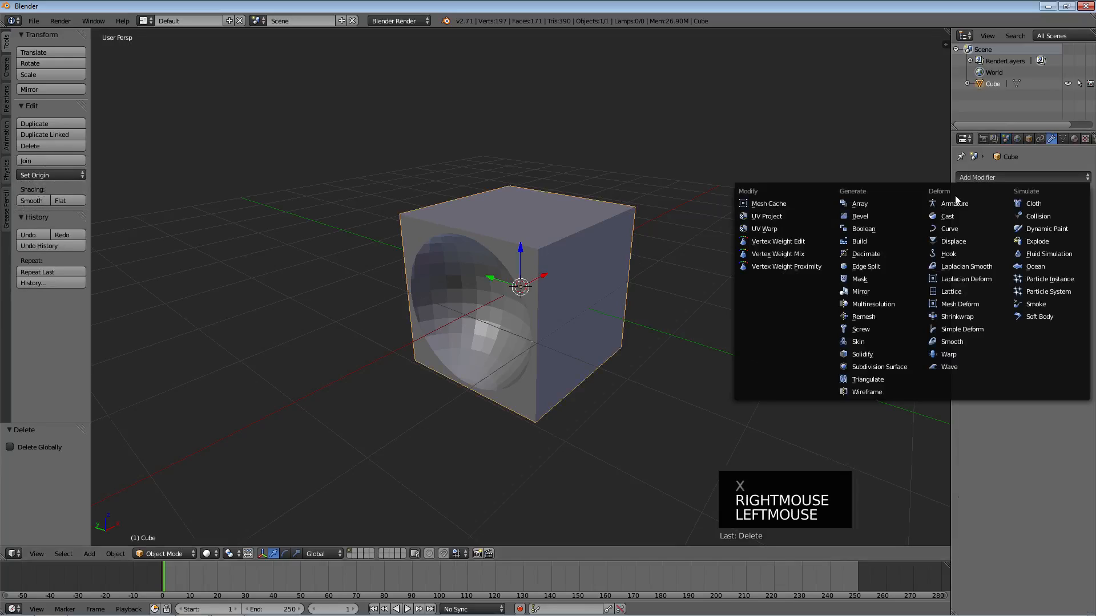
pyautogui.click(867, 218)
pyautogui.scroll(3, 537, 223)
pyautogui.moveTo(636, 225); pyautogui.dragTo(700, 227, button='middle')
pyautogui.middleClick(295, 163)
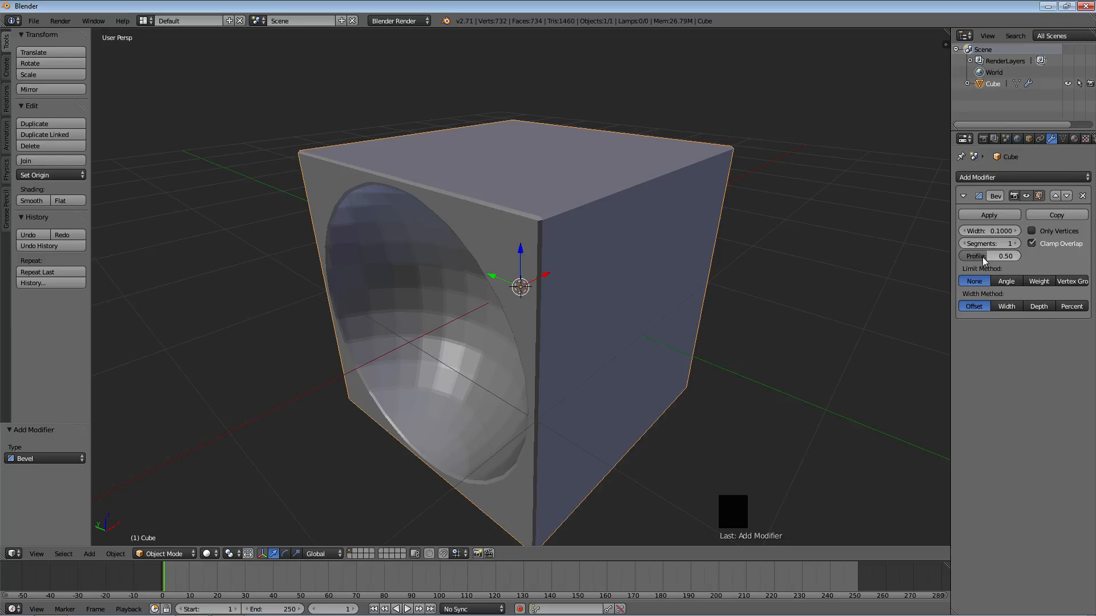
# - Set the Bevel modifier's width to 4.4880, its segments to 13 and its profile to 1.00
pyautogui.click(977, 231)
pyautogui.moveTo(978, 231); pyautogui.dragTo(1007, 246)
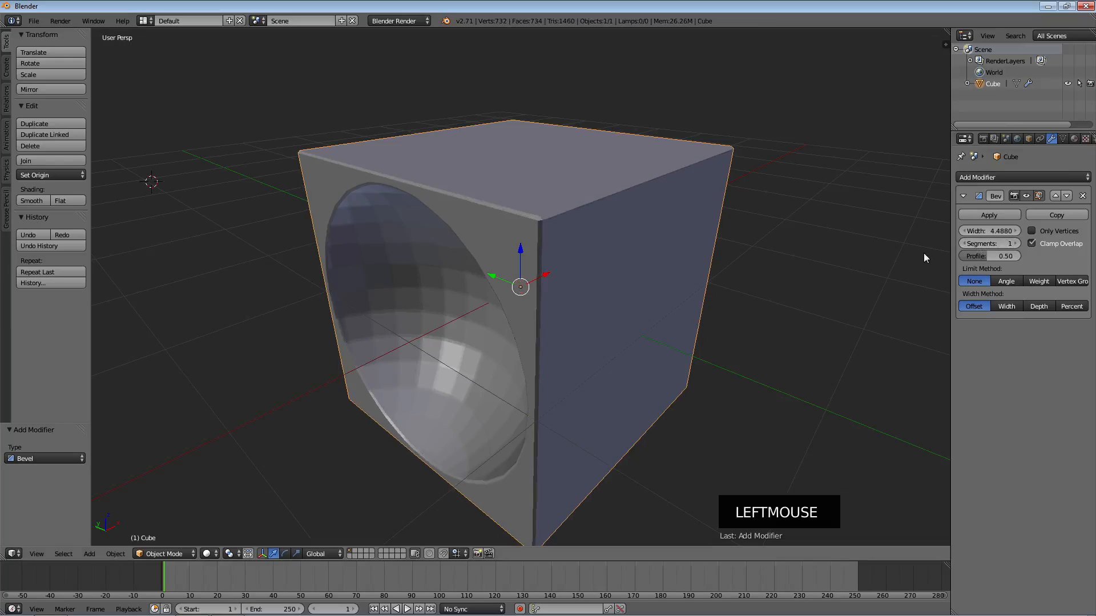
pyautogui.moveTo(984, 245); pyautogui.dragTo(998, 244)
pyautogui.click(978, 242)
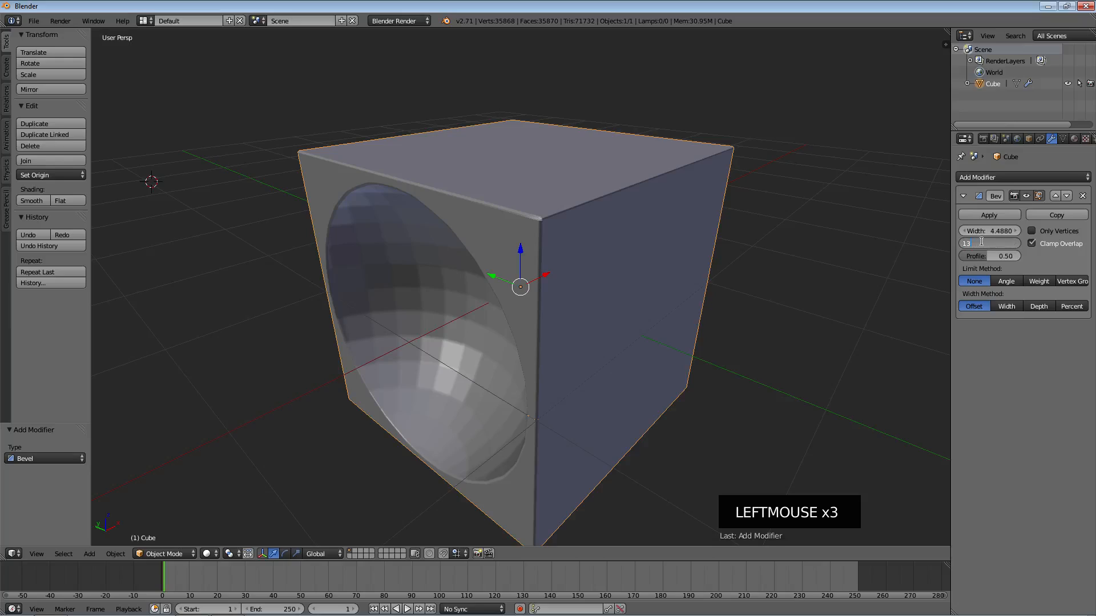
pyautogui.click(883, 252)
pyautogui.moveTo(997, 258); pyautogui.dragTo(1047, 257)
pyautogui.scroll(4, 590, 188)
pyautogui.scroll(-2, 600, 186)
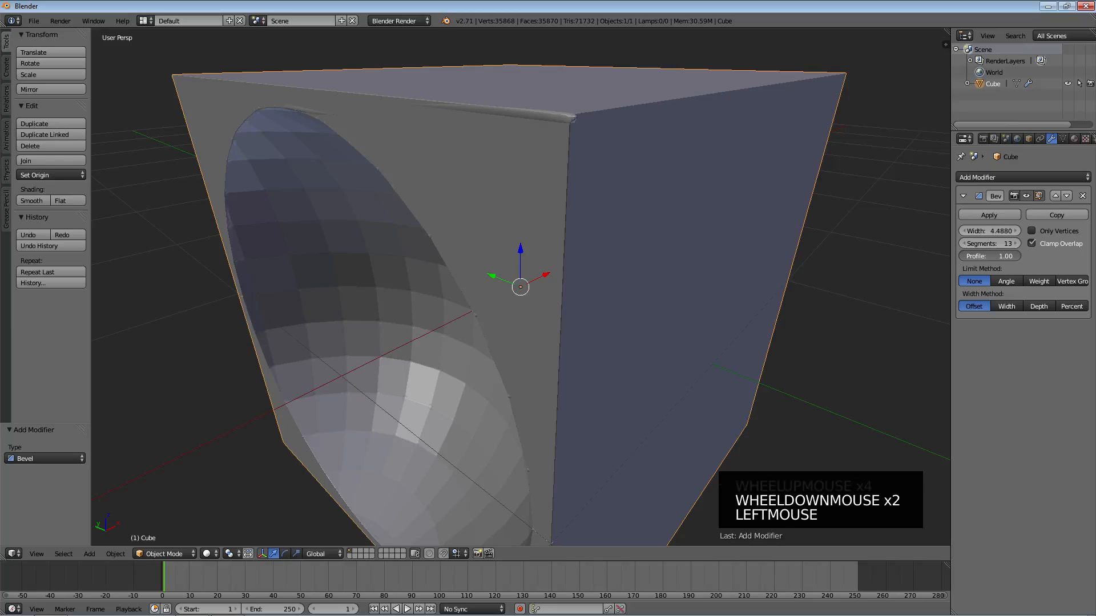
# - Reset the Bevel profile to 0.50, lower it to 0.15 and examine the cube's beveled edges
pyautogui.click(985, 255)
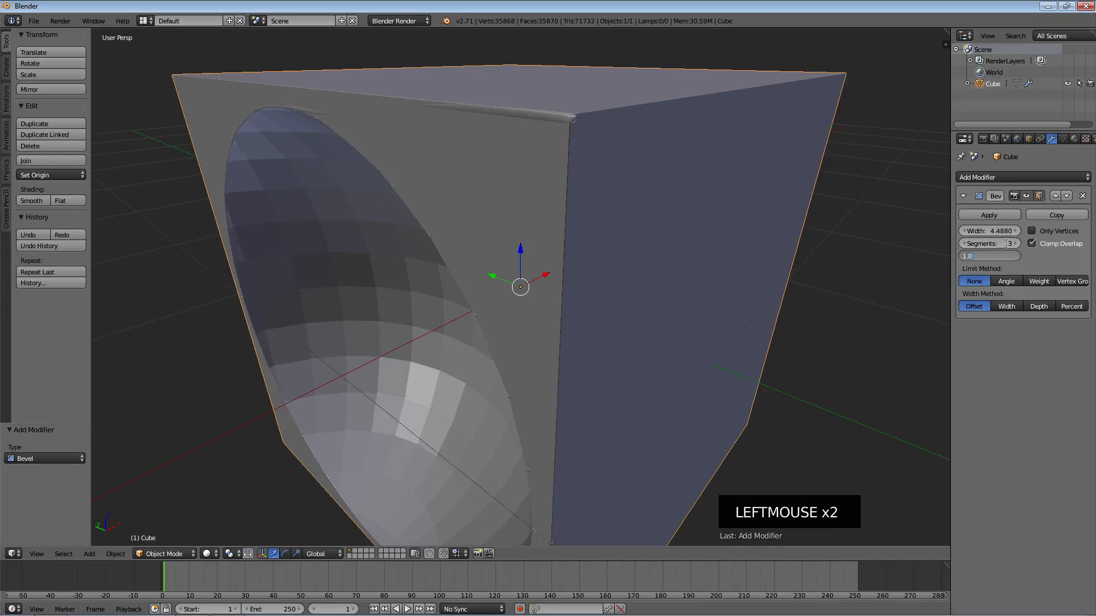
pyautogui.press('BackSpace')
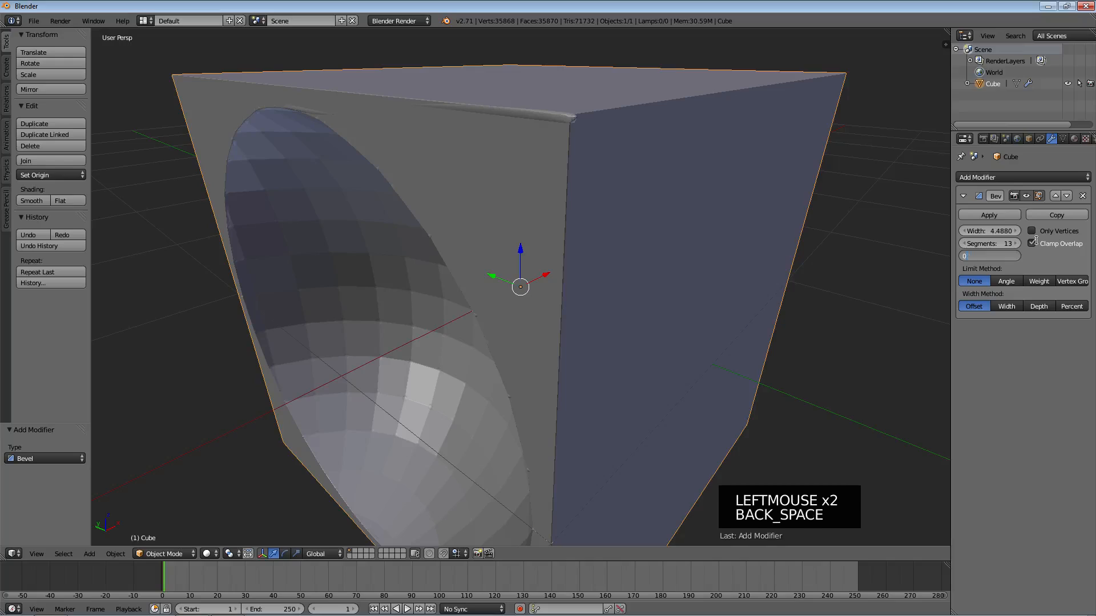
pyautogui.press('Return')
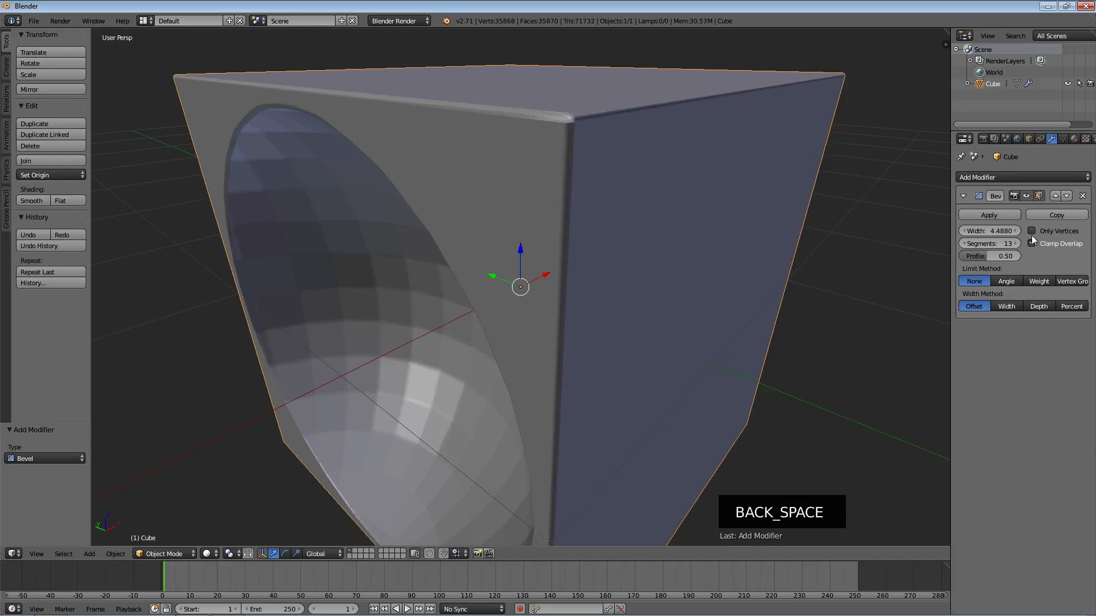
pyautogui.moveTo(996, 258); pyautogui.dragTo(592, 132)
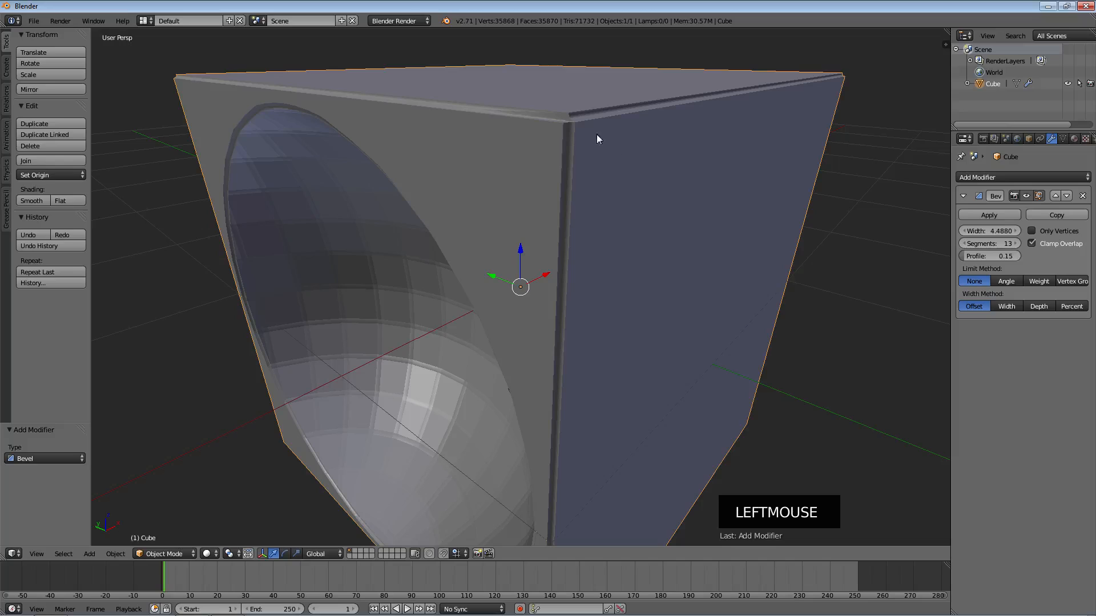
pyautogui.scroll(3, 628, 135)
pyautogui.moveTo(628, 135); pyautogui.dragTo(716, 181, button='middle')
pyautogui.scroll(-2, 648, 227)
pyautogui.moveTo(624, 252); pyautogui.dragTo(843, 249, button='middle')
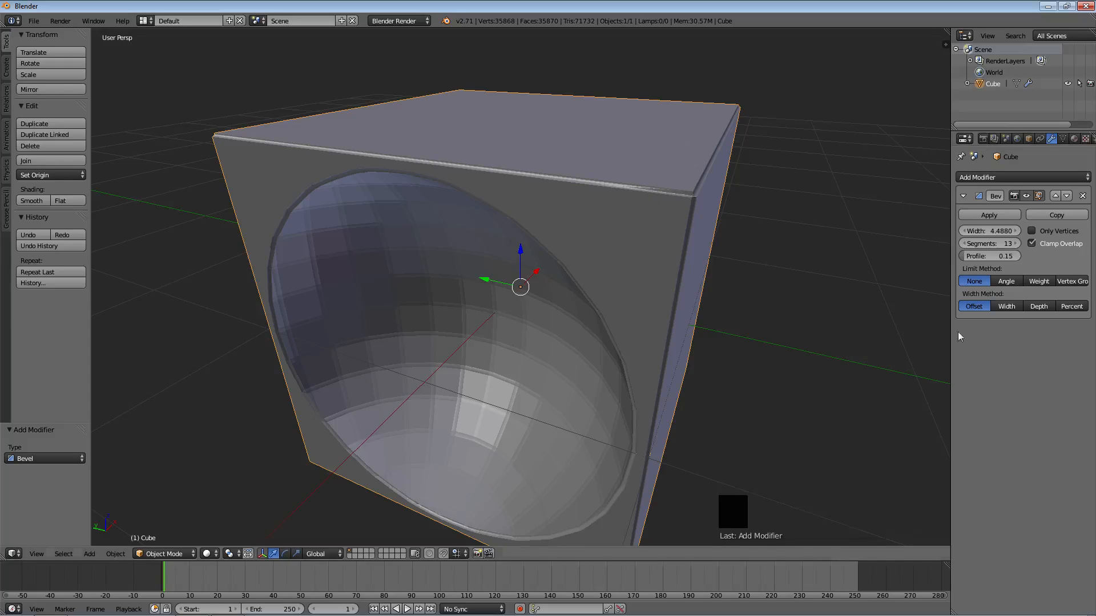
# - Remove the Bevel modifier from the cube and add an Array modifier instead
pyautogui.click(1082, 196)
pyautogui.click(1002, 179)
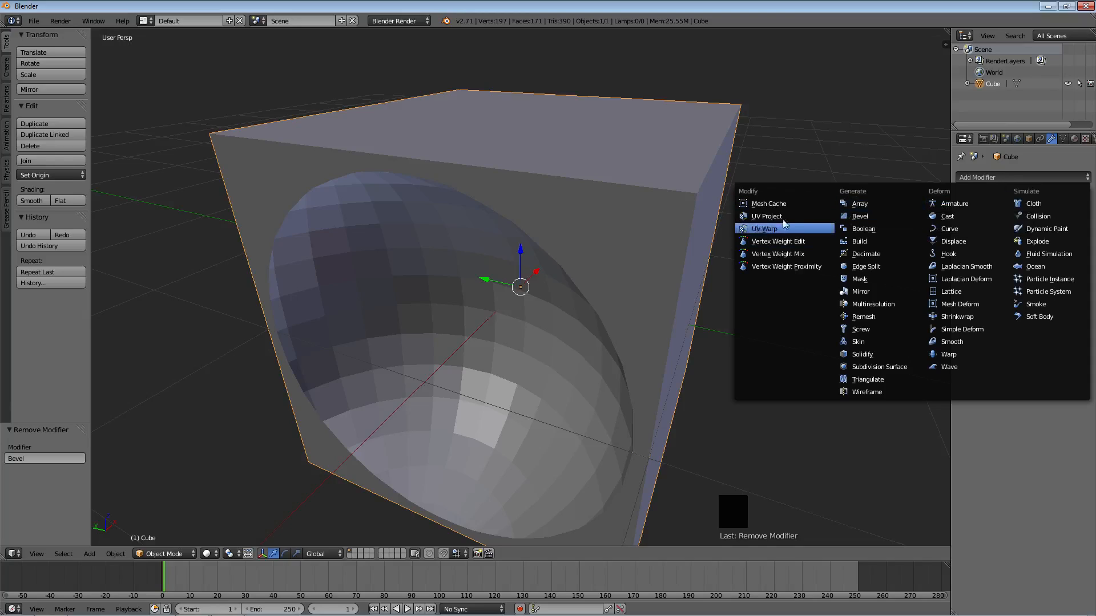
pyautogui.click(861, 207)
pyautogui.scroll(-3, 746, 225)
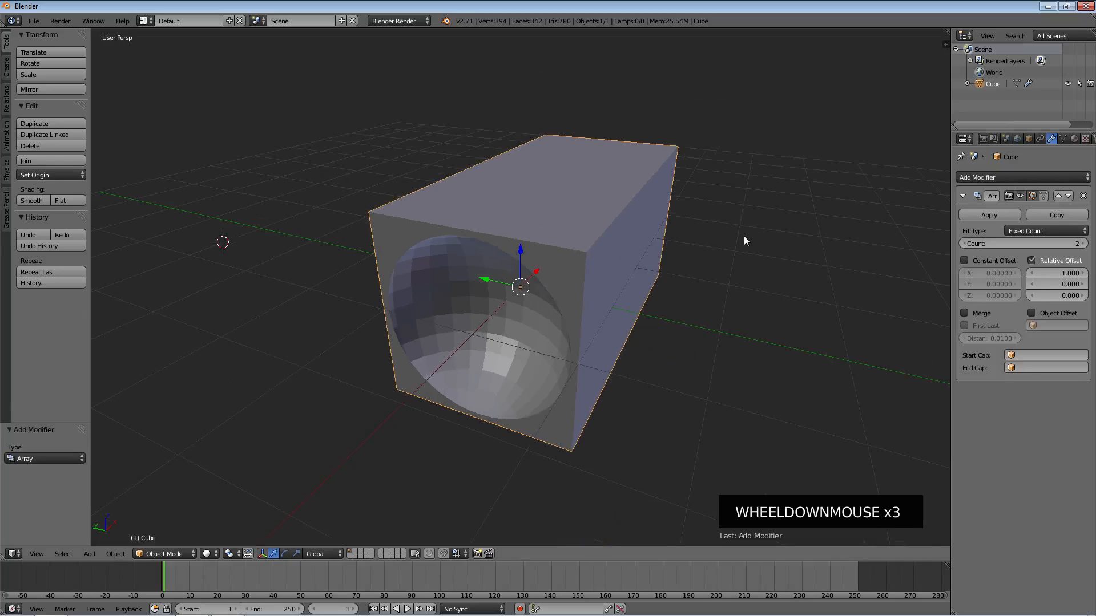
pyautogui.scroll(-1, 742, 239)
pyautogui.moveTo(717, 271); pyautogui.dragTo(855, 247, button='middle')
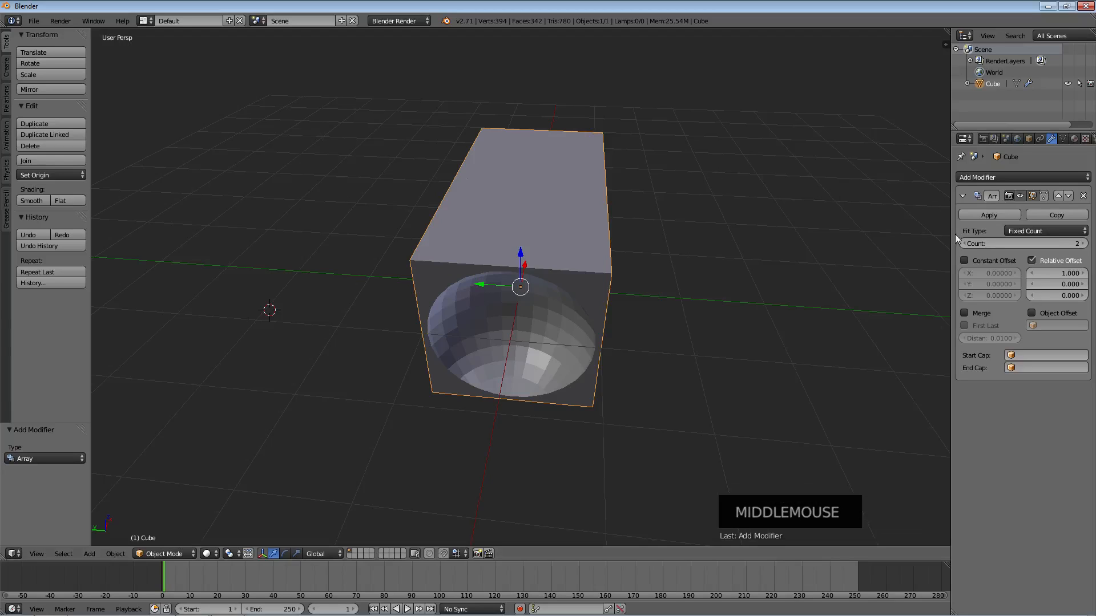
# - Raise the array's relative X offset to 1.700 to leave a gap between the two cubes
pyautogui.moveTo(535, 162); pyautogui.dragTo(628, 240, button='middle')
pyautogui.click(1083, 273)
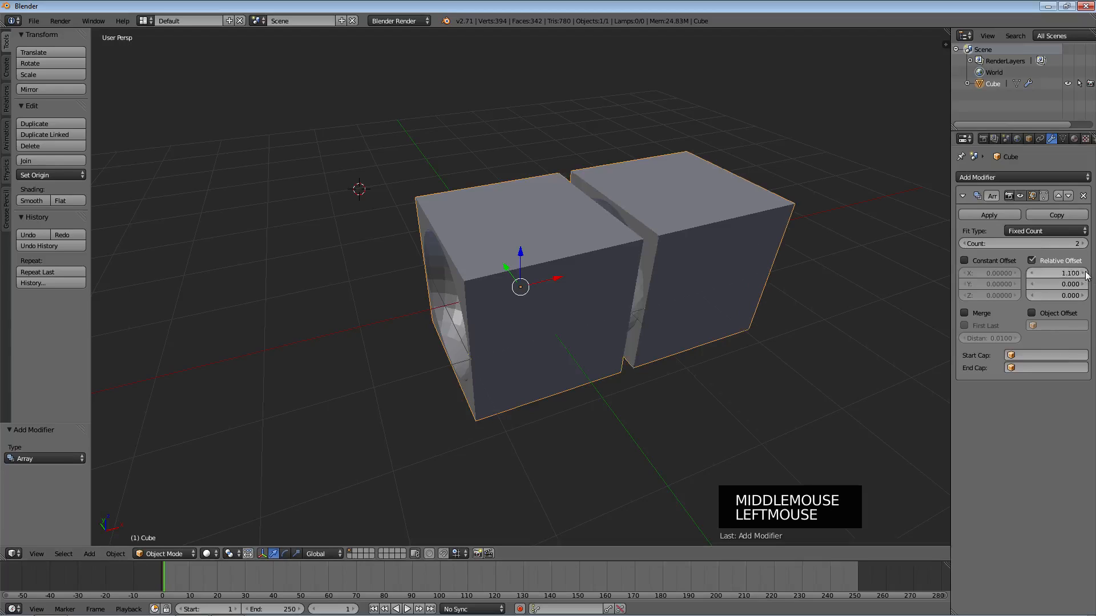
pyautogui.tripleClick(1083, 274)
pyautogui.tripleClick(1082, 274)
pyautogui.tripleClick(1083, 273)
pyautogui.moveTo(778, 306); pyautogui.dragTo(856, 303, button='middle')
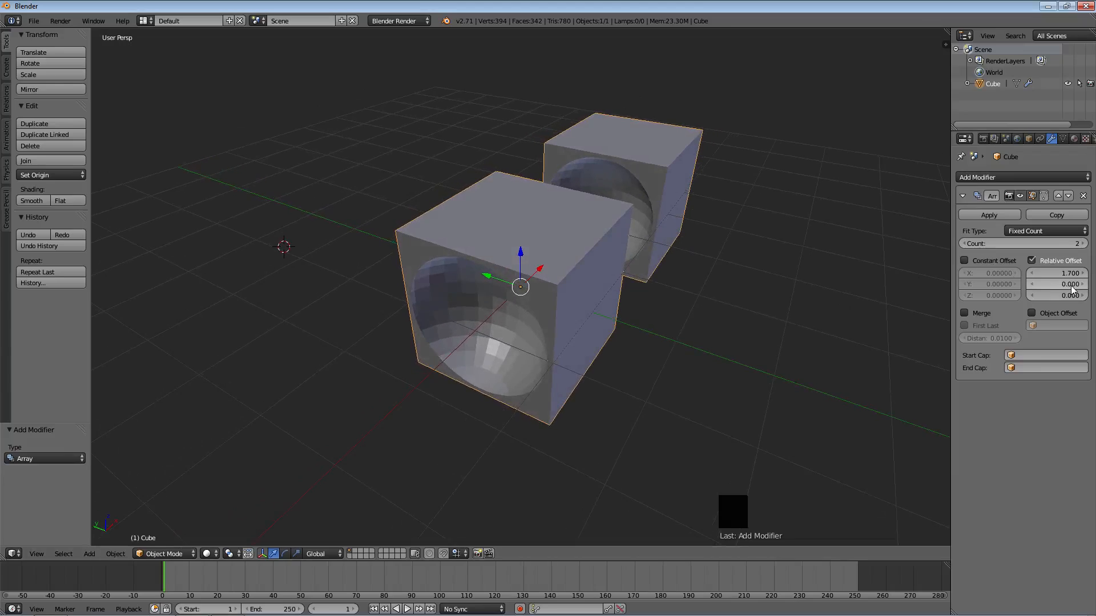
# - Try a relative Y offset of 1.7 on the array, and reset it to 0
pyautogui.click(1047, 285)
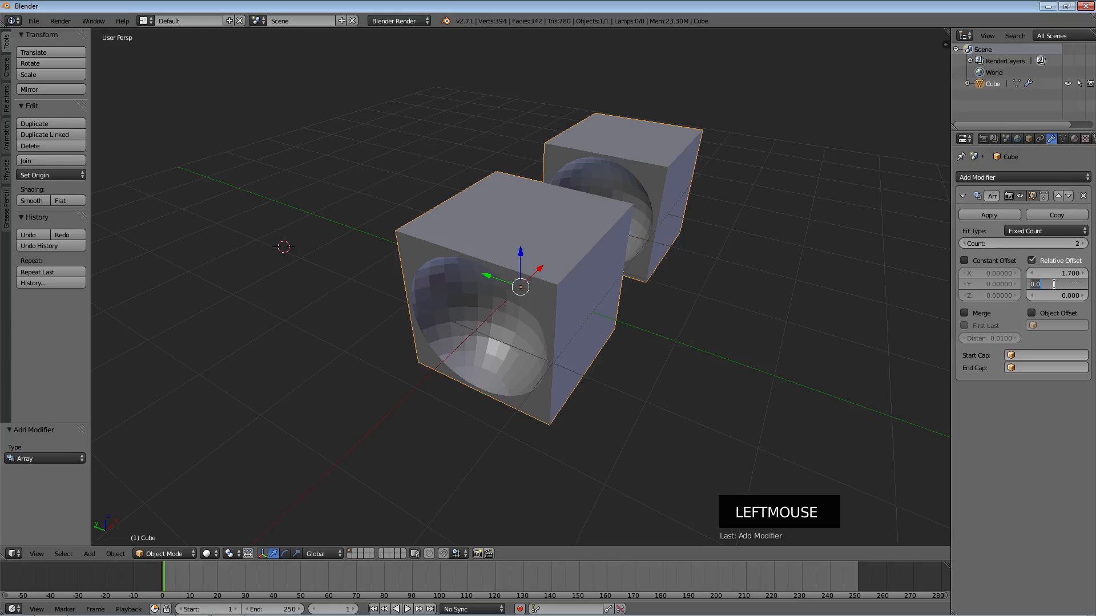
pyautogui.write('1.7')
pyautogui.press('Return')
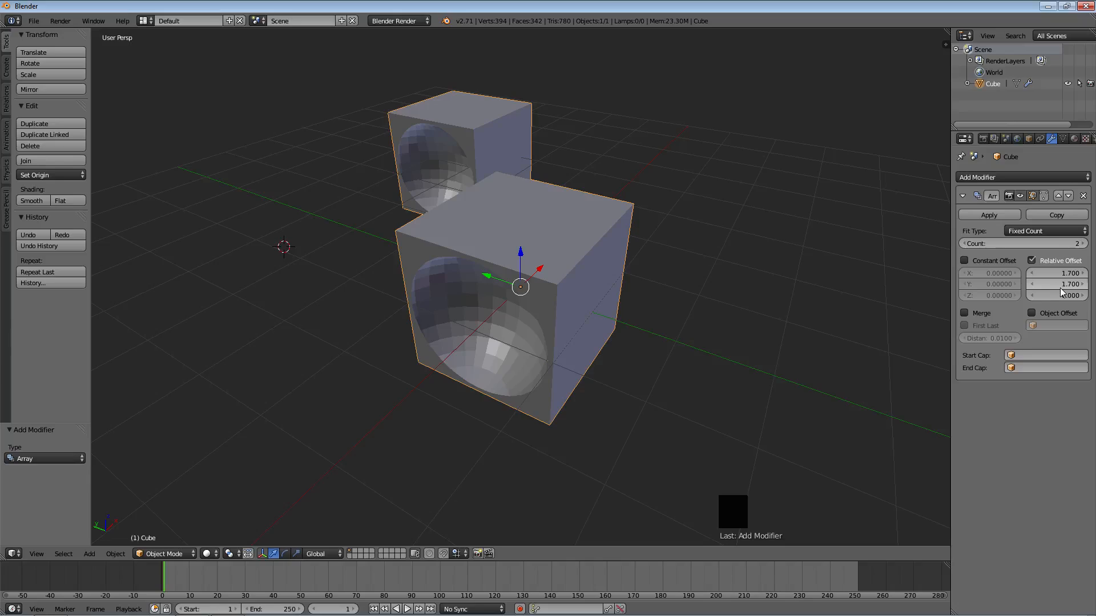
pyautogui.click(1060, 285)
pyautogui.press('Return')
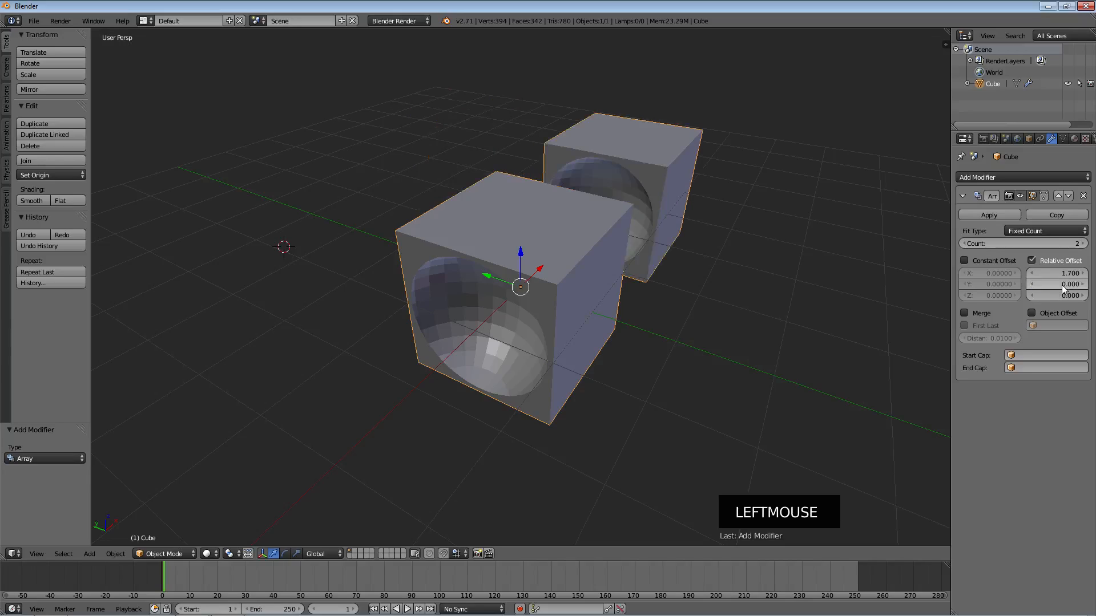
# - Increase the Array modifier's count to 5 to extend the row of cubes
pyautogui.click(1075, 245)
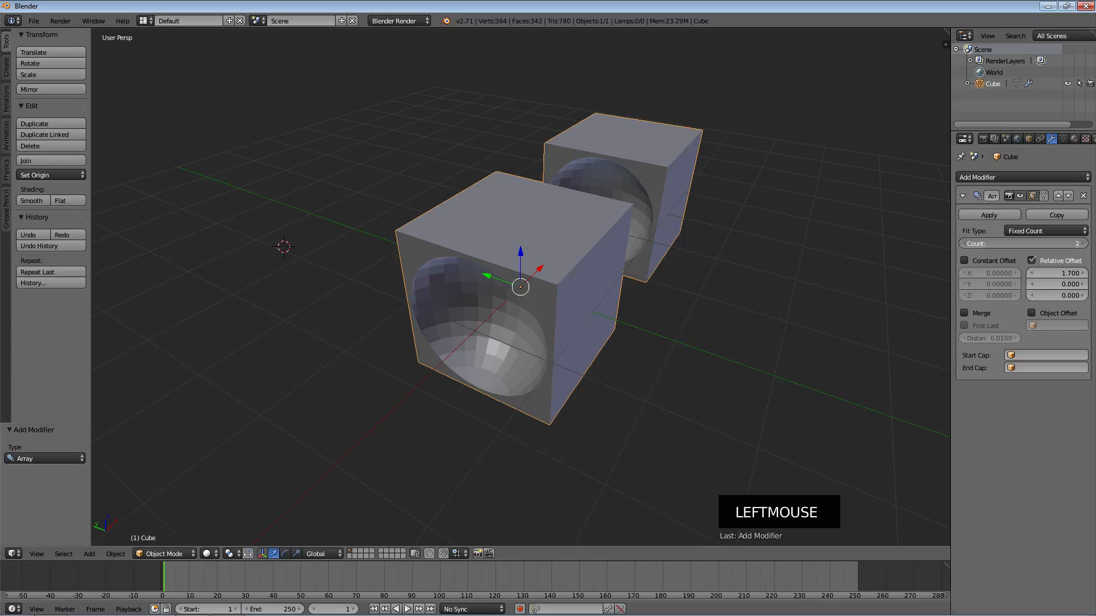
pyautogui.click(1074, 244)
pyautogui.click(1074, 245)
pyautogui.moveTo(868, 268)
pyautogui.mouseDown(button='middle')
pyautogui.moveTo(824, 271)
pyautogui.moveTo(869, 269)
pyautogui.mouseUp(button='middle')
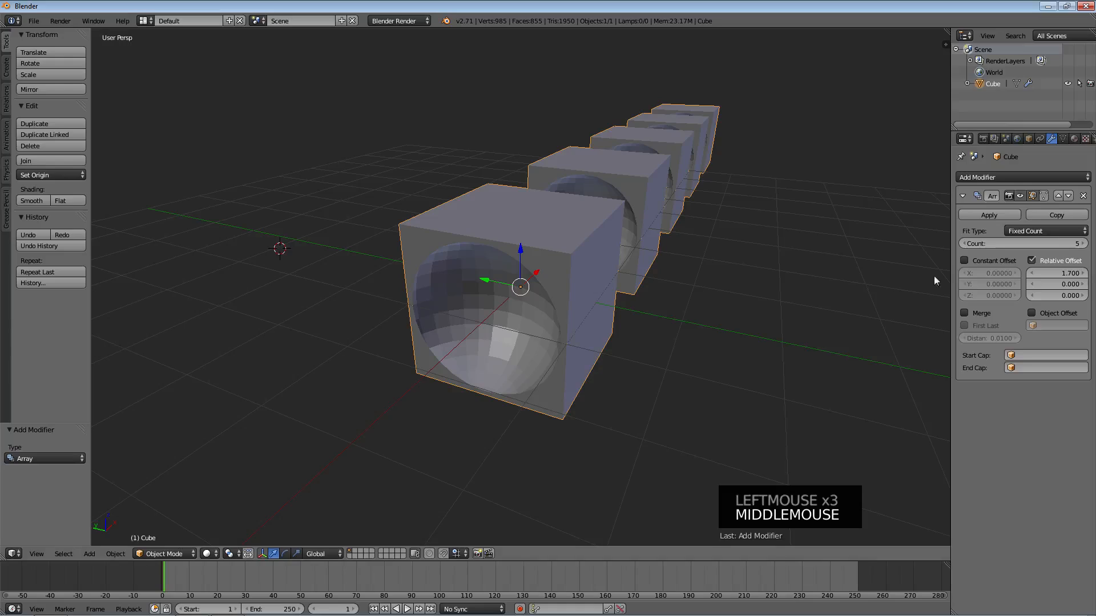
# - Add a second Array modifier to the cube with a relative offset of 0 on X and 1.7 on Y
pyautogui.click(982, 177)
pyautogui.click(866, 204)
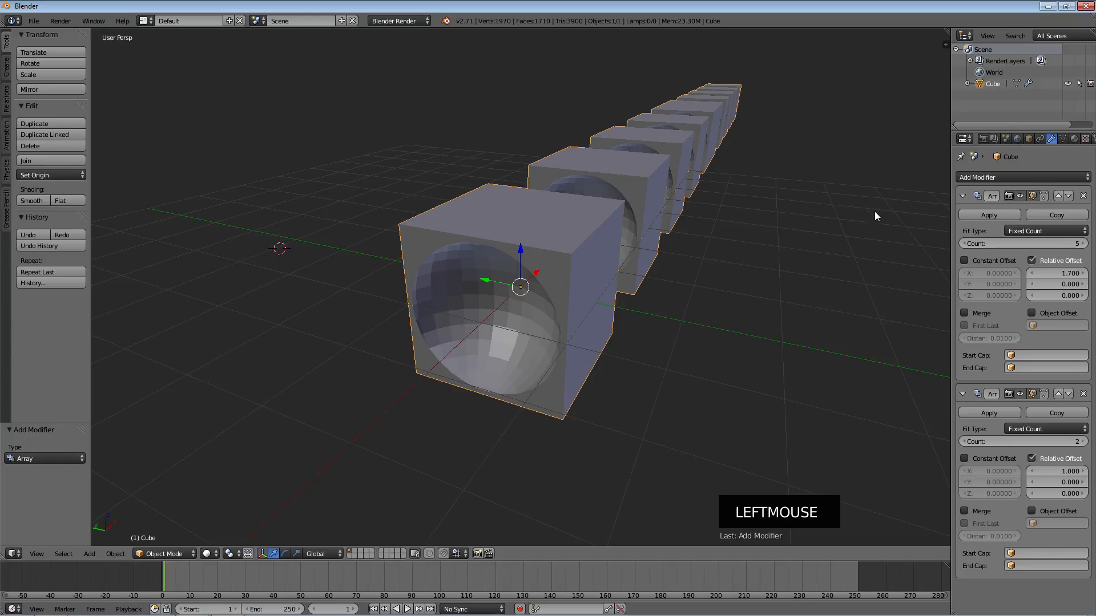
pyautogui.doubleClick(1059, 471)
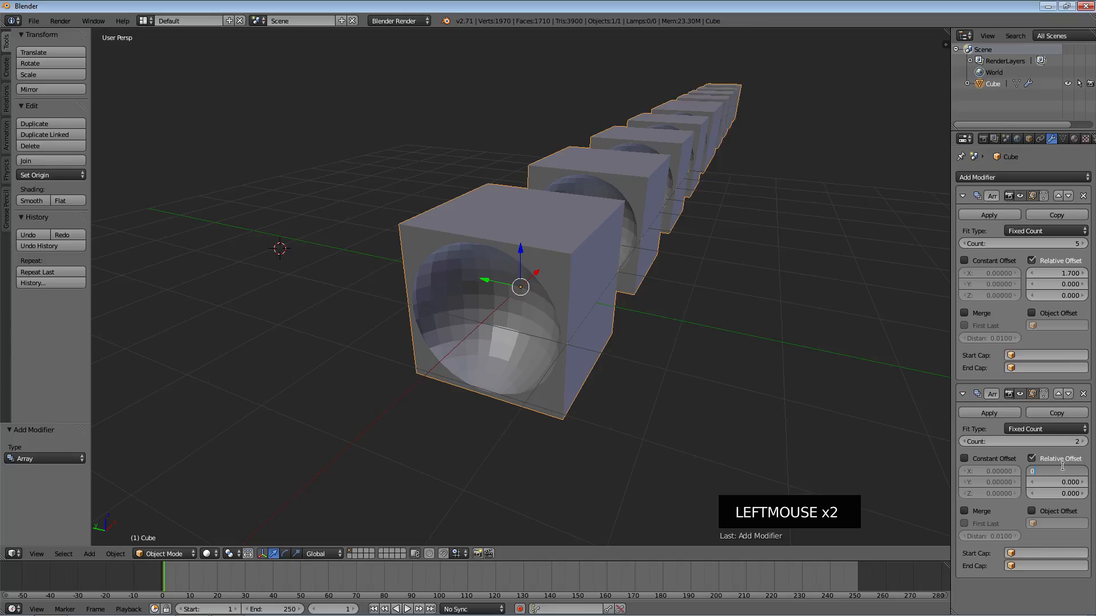
pyautogui.press('Tab')
pyautogui.write('1.7')
pyautogui.press('Tab')
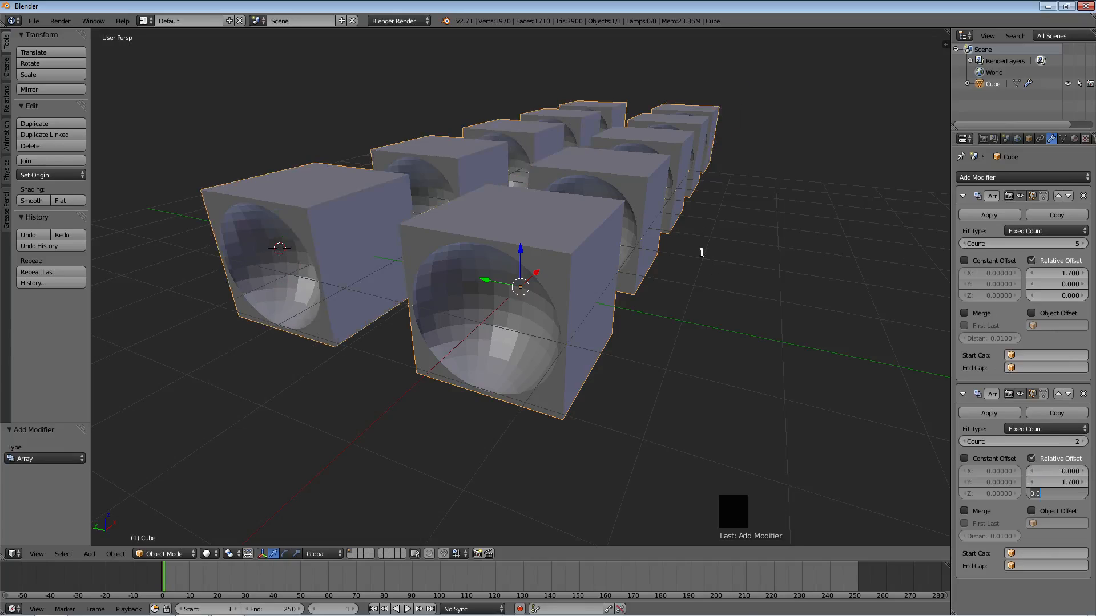
# - Raise the second Array modifier's count to 5 to fill out a grid of cubes
pyautogui.click(1081, 440)
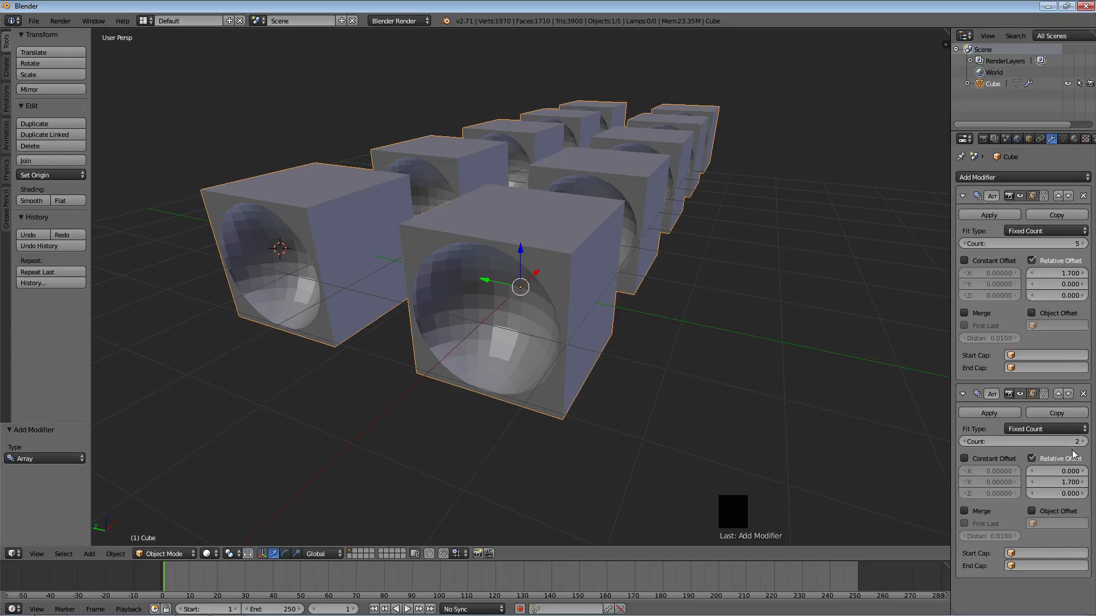
pyautogui.click(1081, 442)
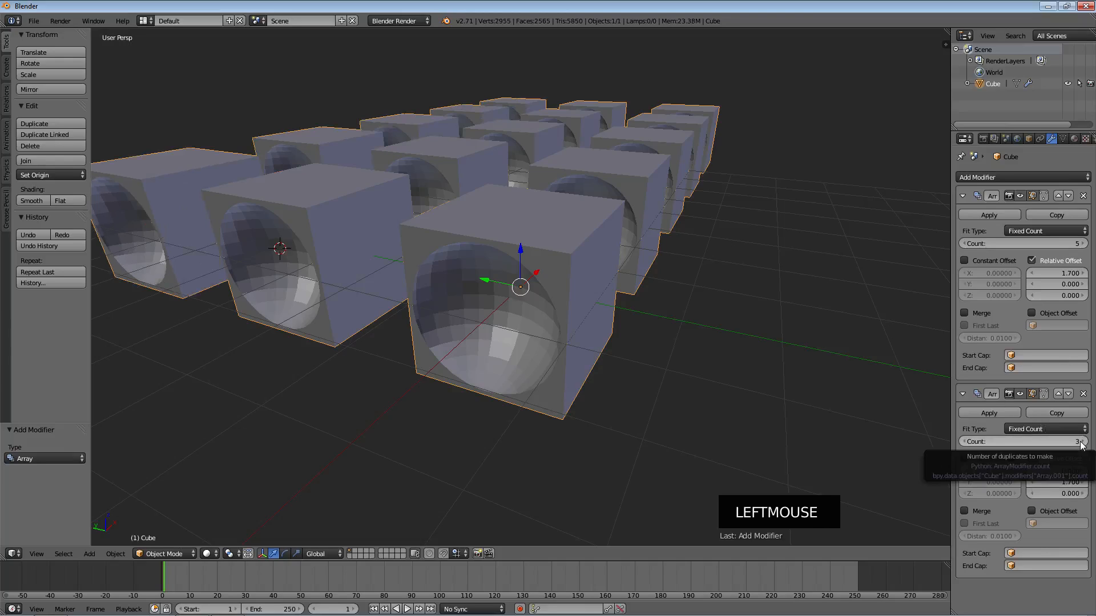
pyautogui.click(1081, 442)
pyautogui.click(1081, 442)
pyautogui.moveTo(681, 291); pyautogui.dragTo(631, 288, button='middle')
pyautogui.scroll(-4, 656, 290)
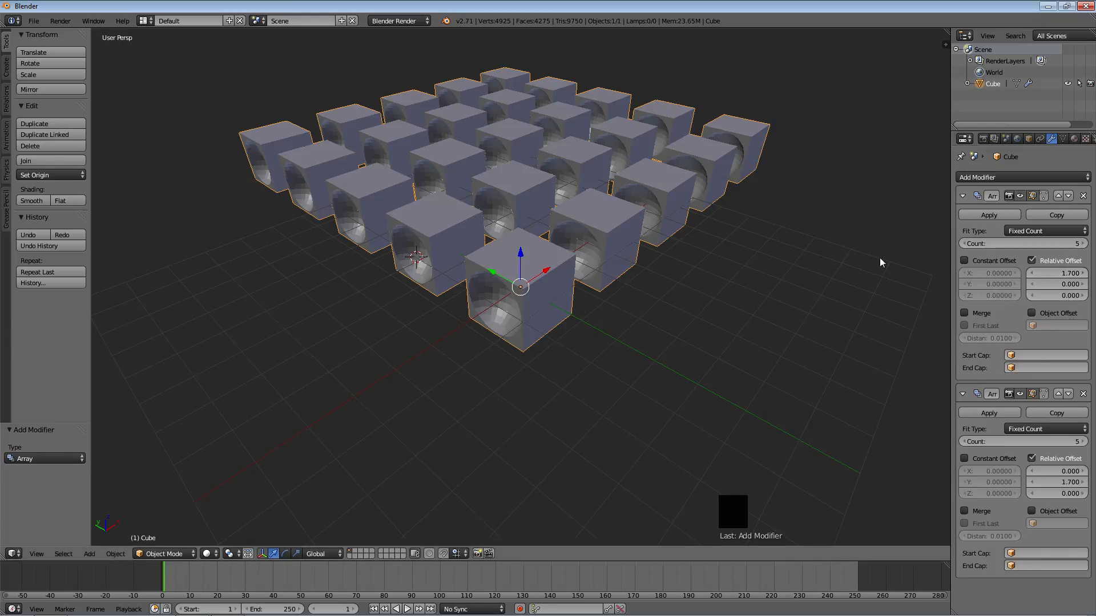
# - Remove both Array modifiers from the cube
pyautogui.click(1083, 394)
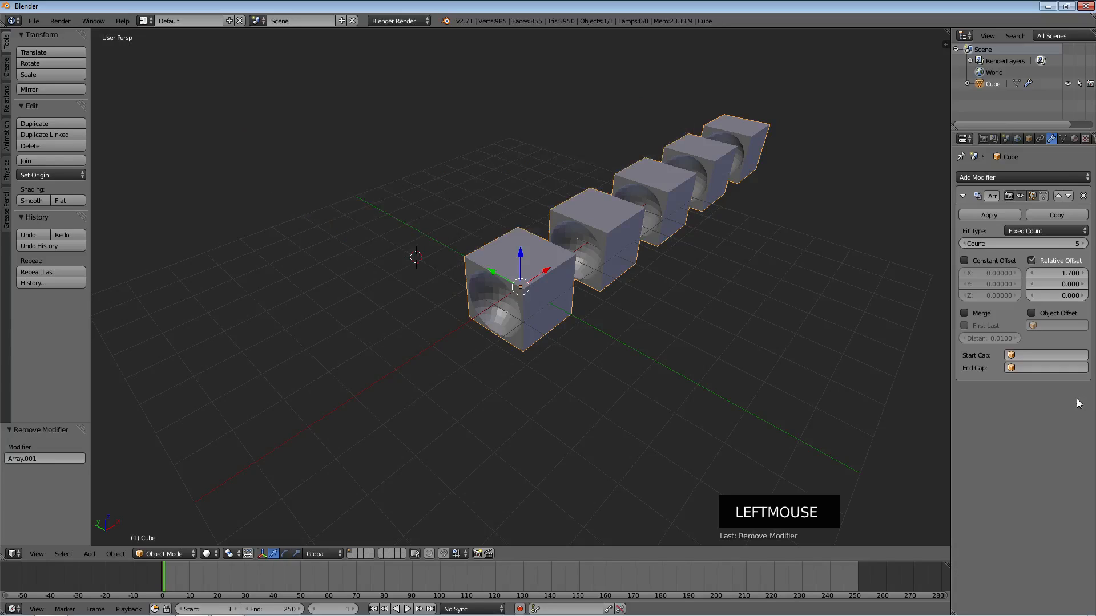
pyautogui.click(1083, 196)
pyautogui.moveTo(587, 291); pyautogui.dragTo(589, 266, button='middle')
pyautogui.scroll(5, 556, 325)
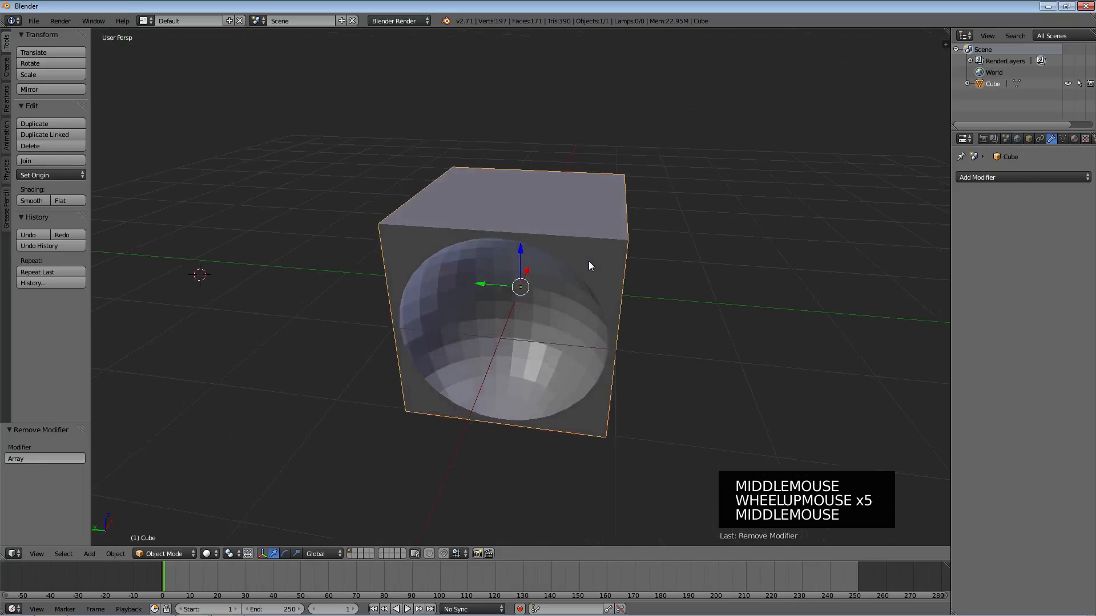
pyautogui.click(1009, 177)
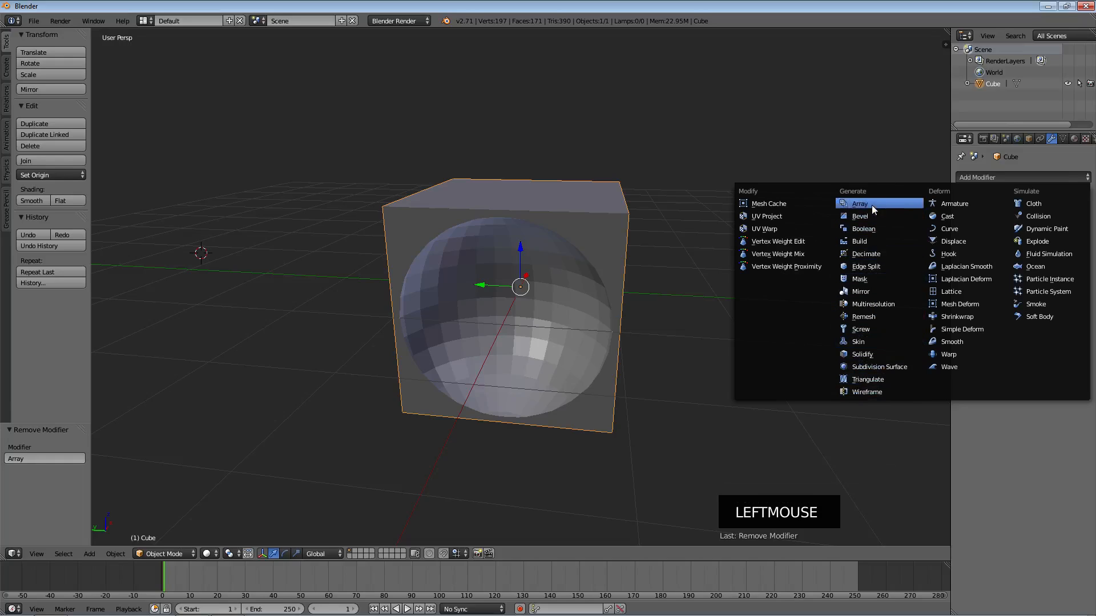
pyautogui.click(1039, 178)
# - Delete the cube with the spherical hollow from the scene
pyautogui.moveTo(796, 188); pyautogui.dragTo(690, 218, button='middle')
pyautogui.scroll(-4, 657, 228)
pyautogui.moveTo(631, 239); pyautogui.dragTo(690, 205, button='middle')
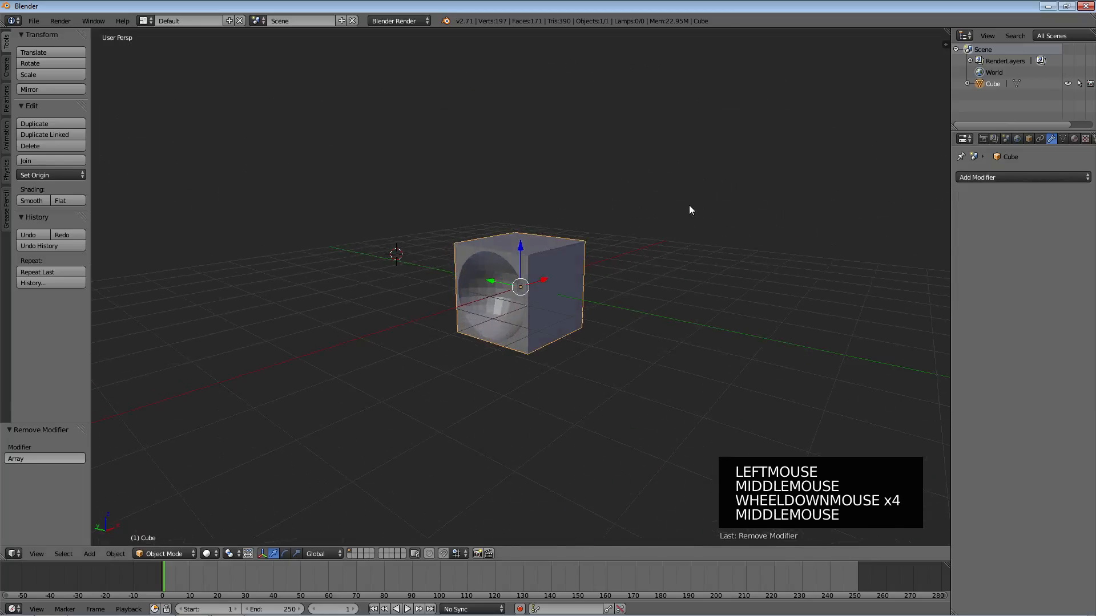
pyautogui.press('x')
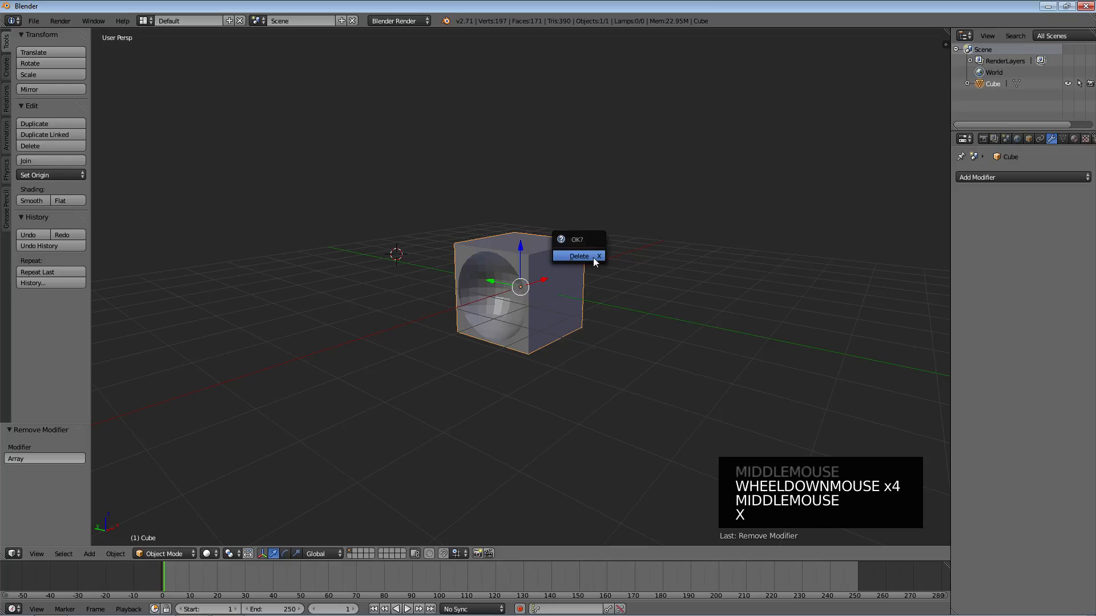
pyautogui.click(594, 258)
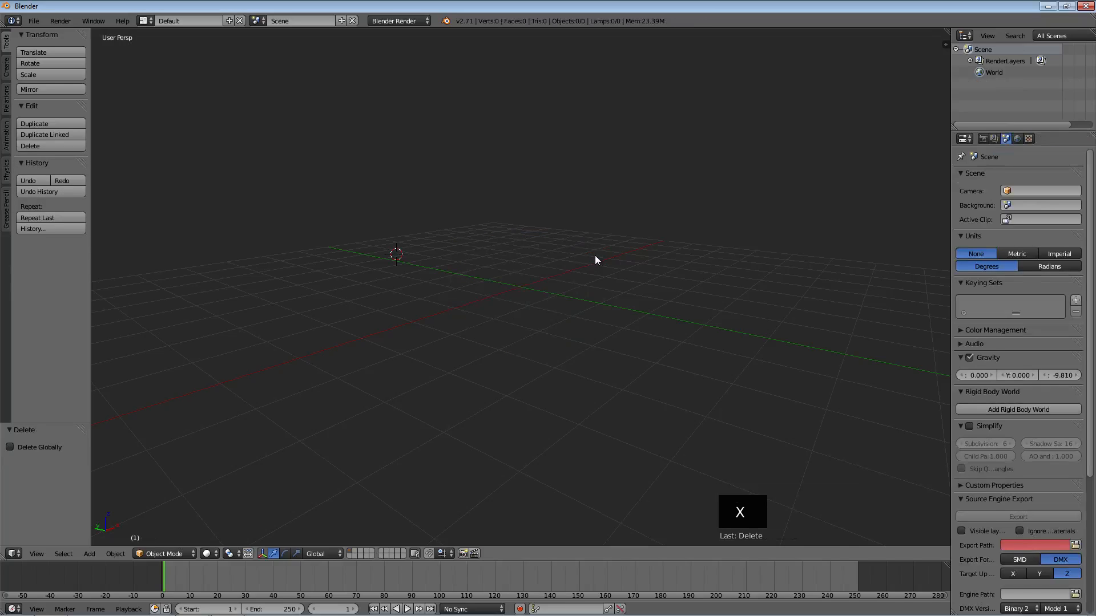
pyautogui.scroll(-2, 595, 255)
pyautogui.moveTo(590, 252); pyautogui.dragTo(584, 263, button='middle')
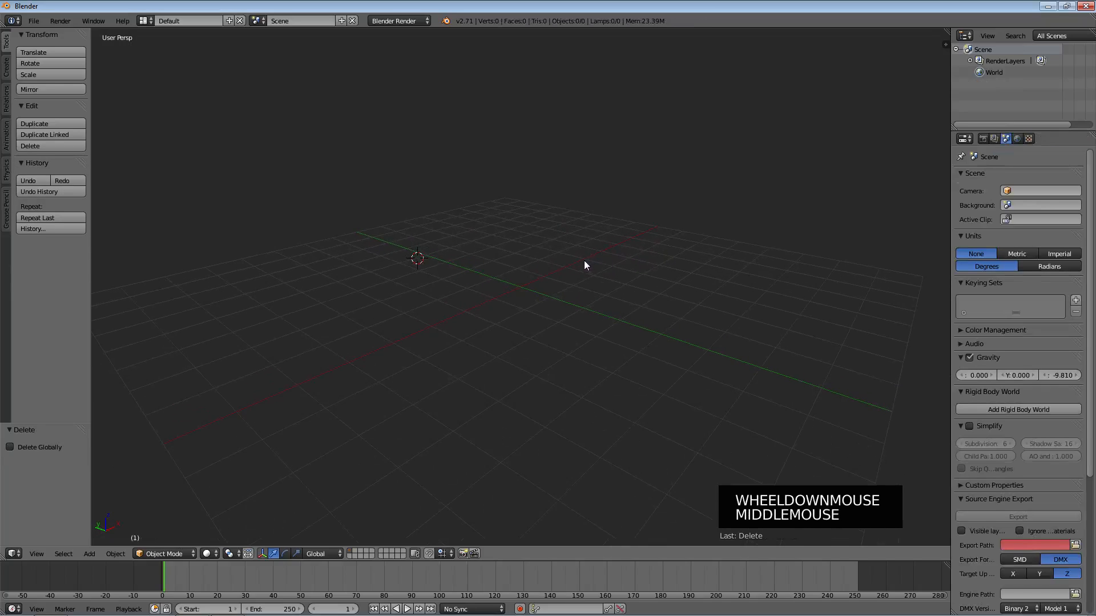
pyautogui.hotkey('shift', 'a')
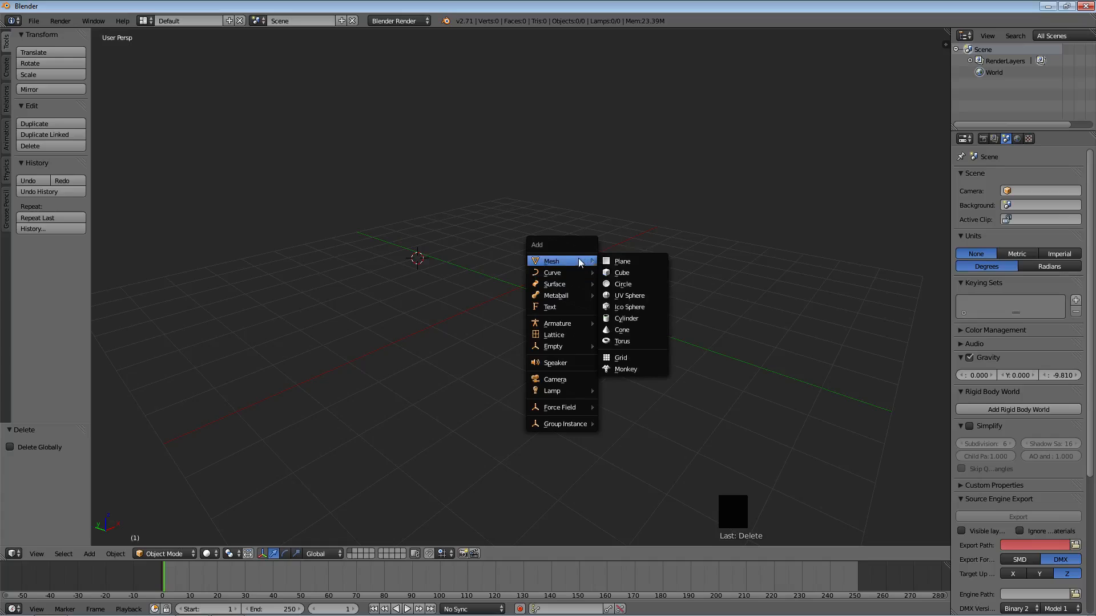
pyautogui.click(622, 295)
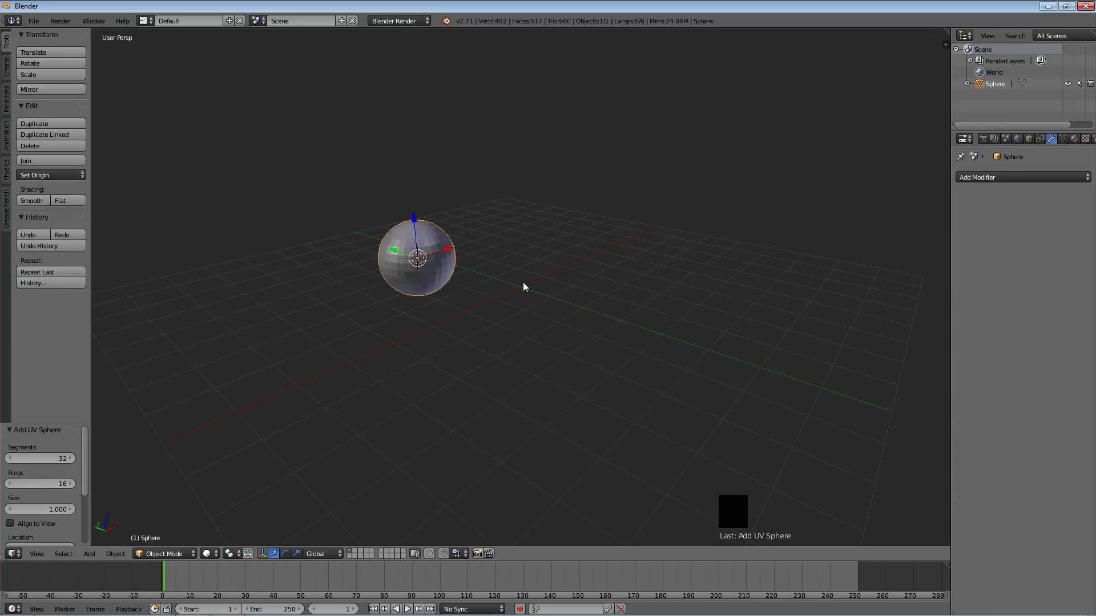
pyautogui.press('g')
pyautogui.press('x')
pyautogui.click(577, 294)
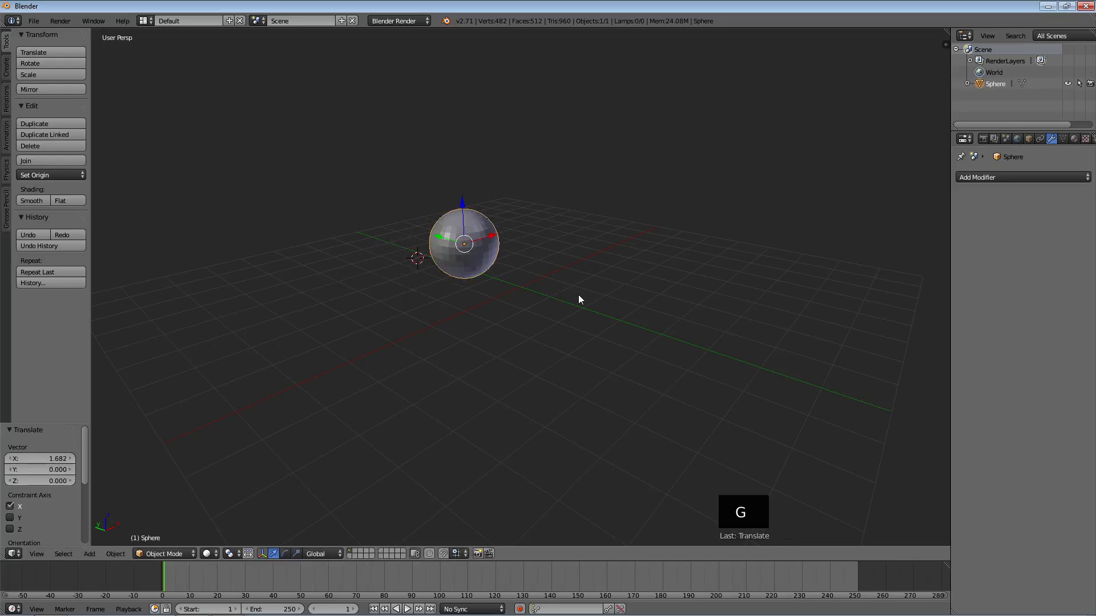
pyautogui.press('x')
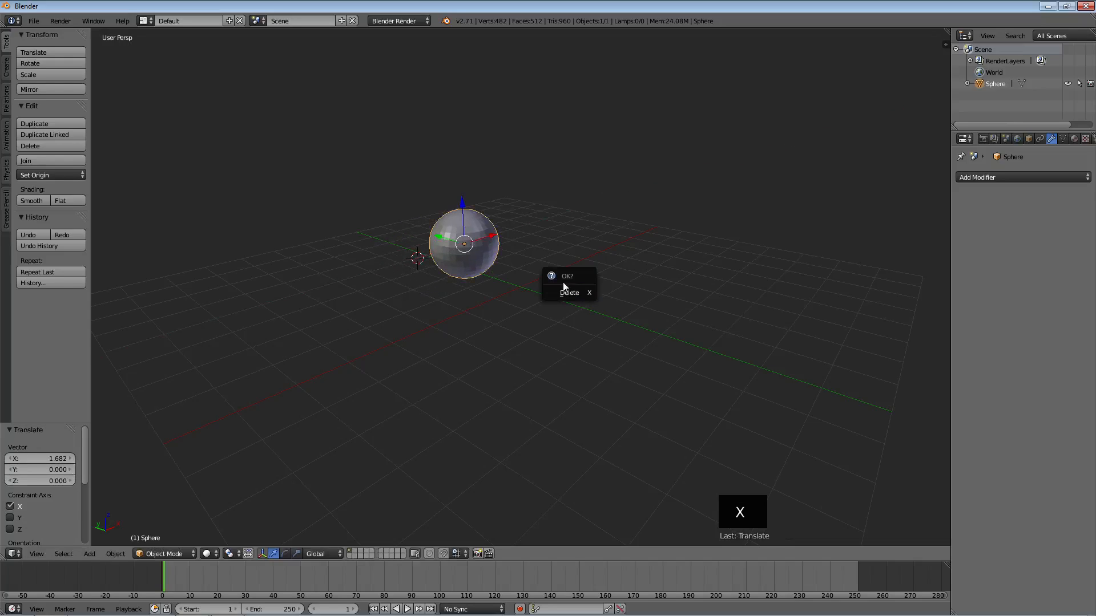
pyautogui.click(568, 293)
pyautogui.hotkey('shift', 'a')
pyautogui.moveTo(548, 291)
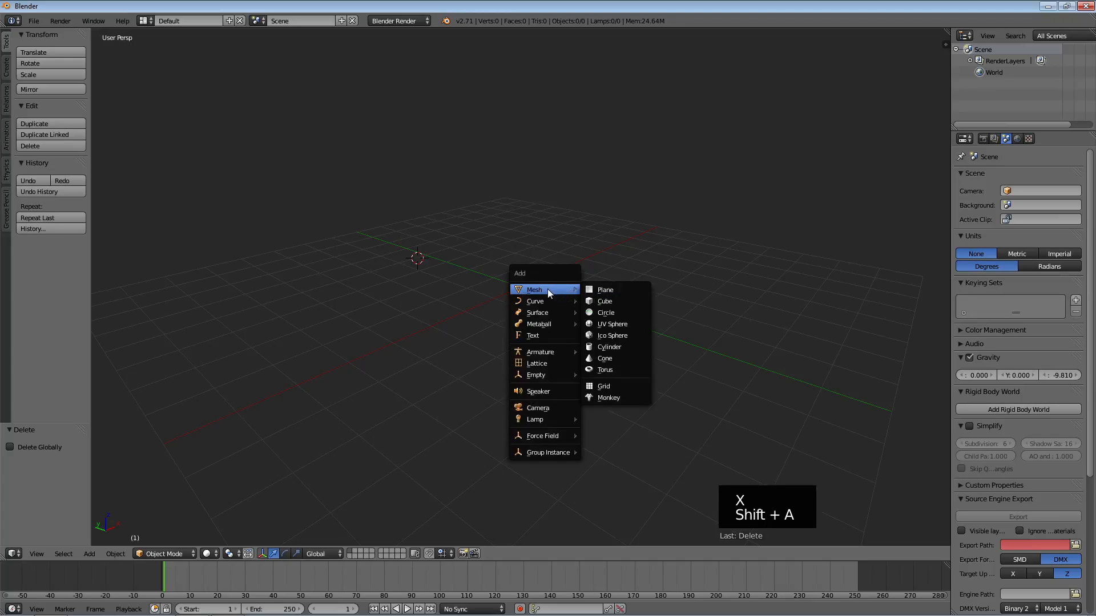
pyautogui.press('Escape')
# - Snap the 3D cursor to the center of the scene and add a UV sphere there
pyautogui.hotkey('shift', 's')
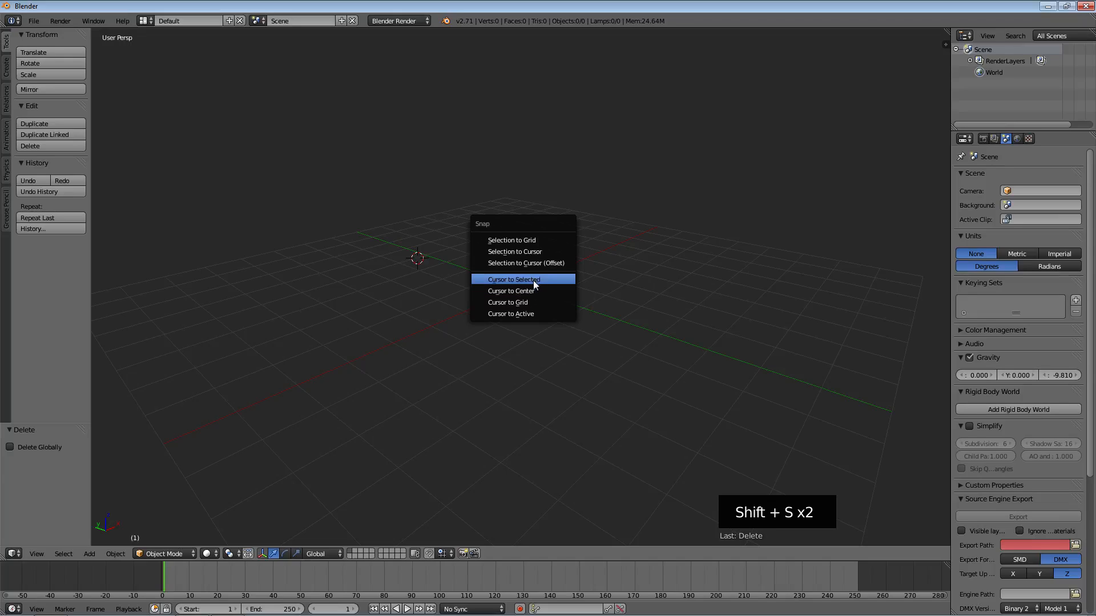
pyautogui.click(529, 292)
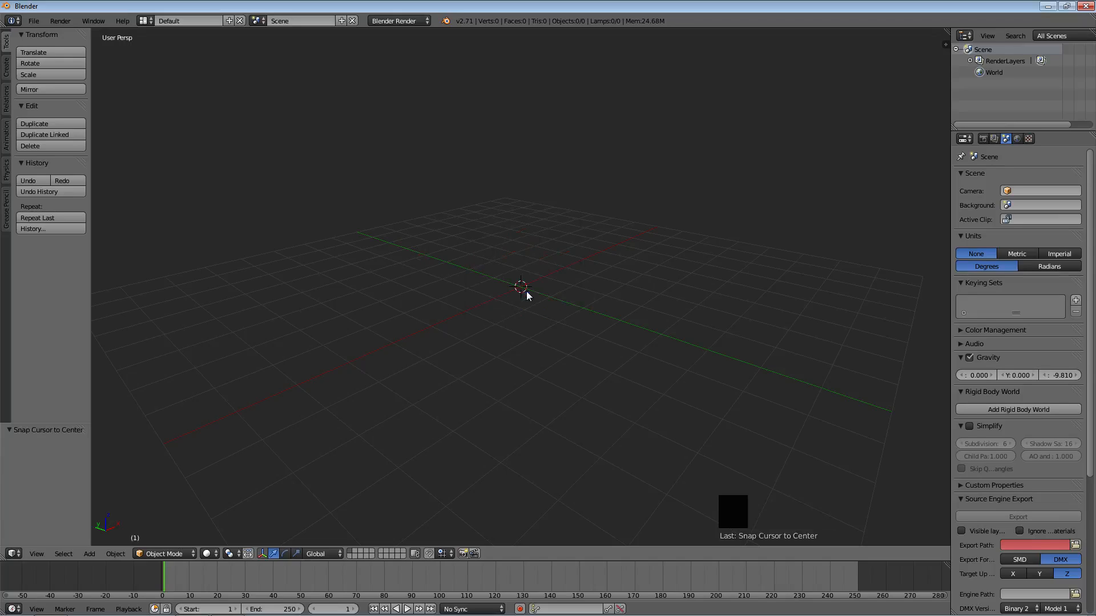
pyautogui.hotkey('shift', 'a')
pyautogui.moveTo(534, 291)
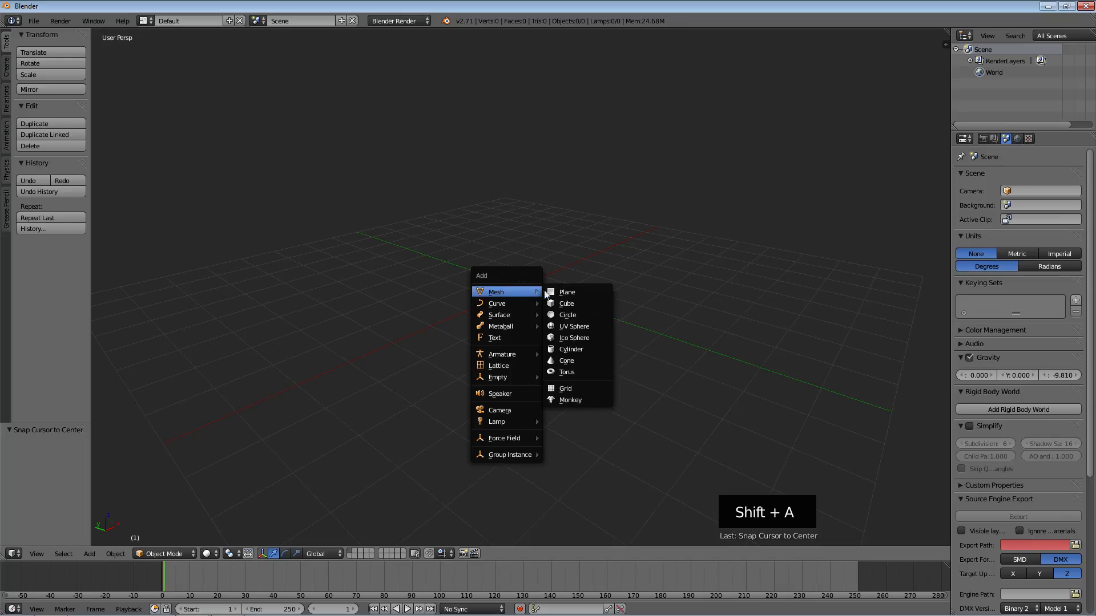
pyautogui.click(565, 320)
# - Scale the UV sphere up uniformly by a factor of about 3.29
pyautogui.press('g')
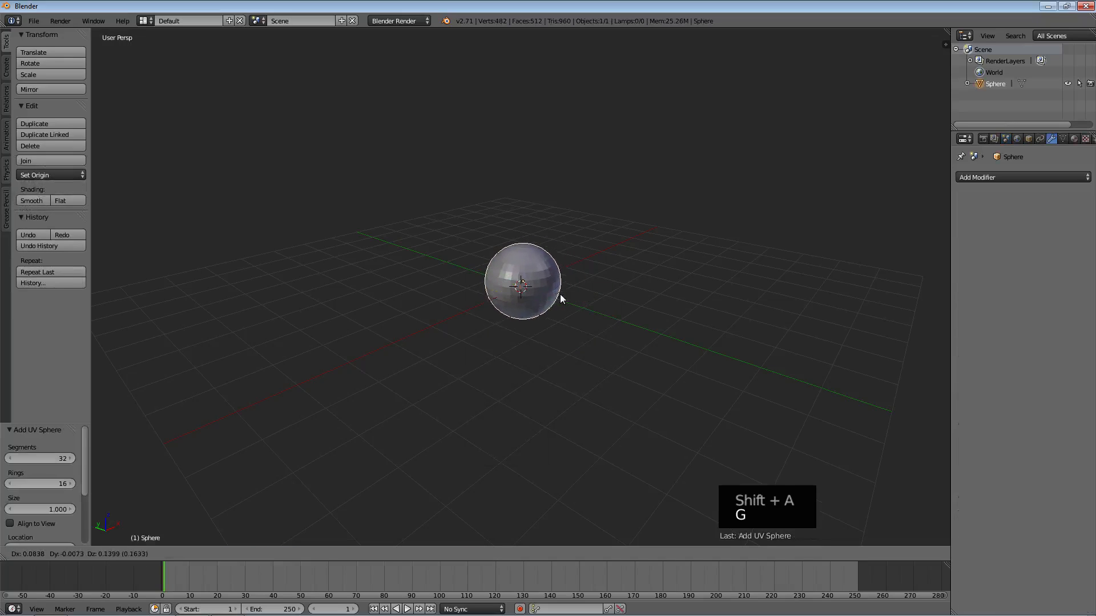
pyautogui.press('s')
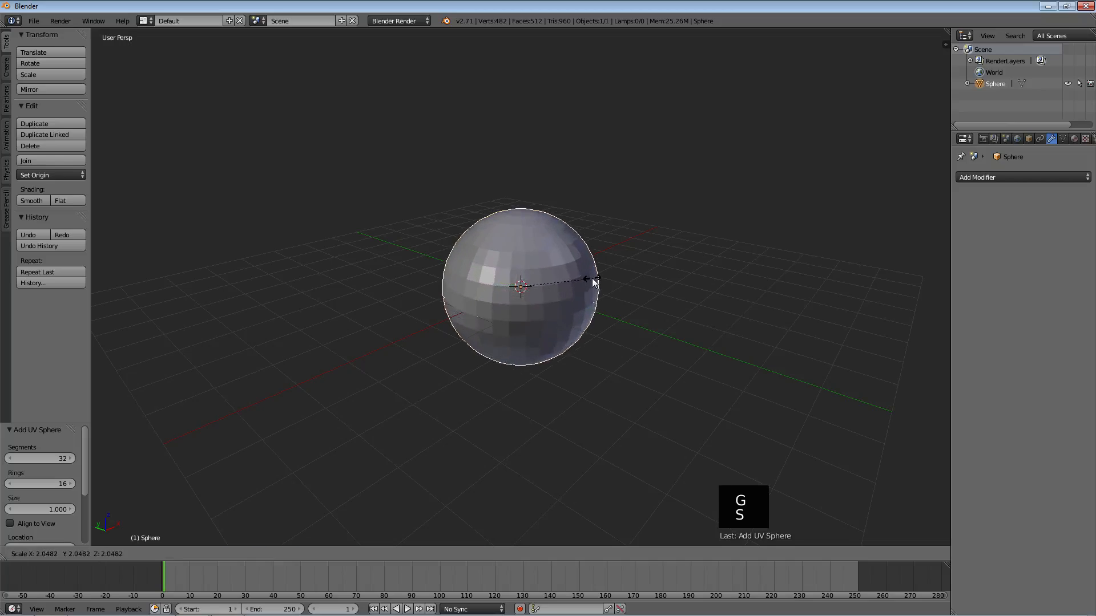
pyautogui.click(632, 264)
pyautogui.moveTo(665, 308); pyautogui.dragTo(590, 289, button='middle')
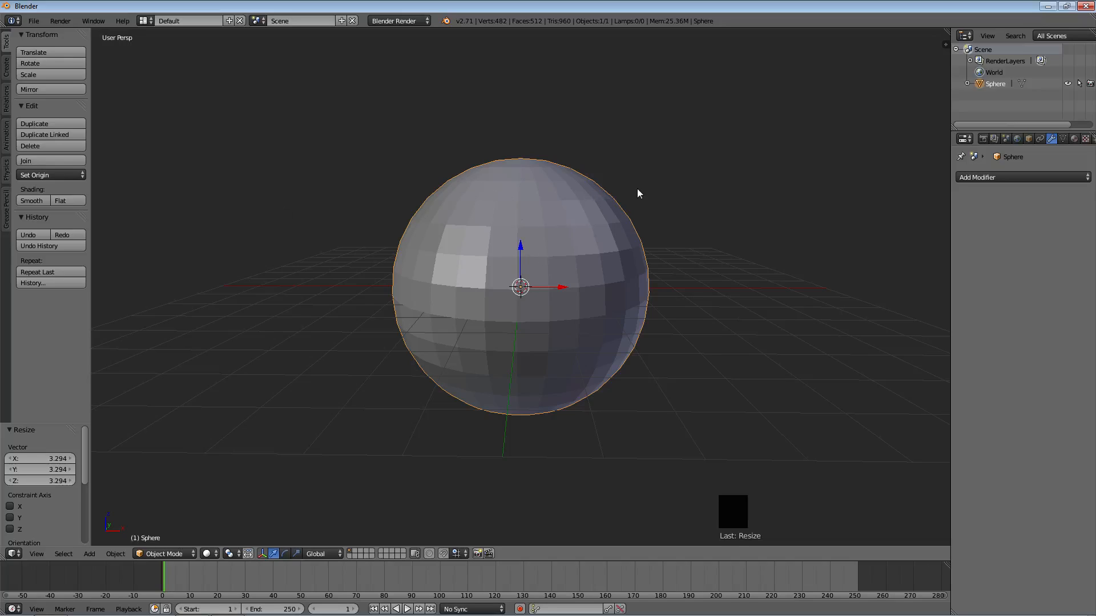
# - In Edit Mode, circle-select the sphere's upper cap of faces from the top view, leaving out the outermost rings
pyautogui.press('Tab')
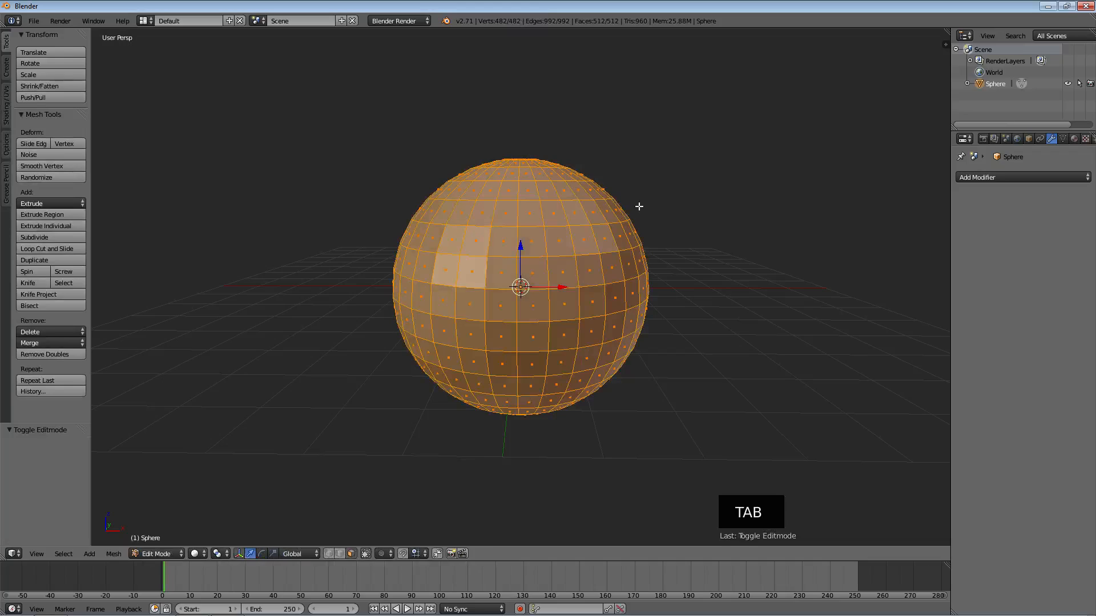
pyautogui.moveTo(644, 209); pyautogui.dragTo(650, 239, button='middle')
pyautogui.press('KP_7')
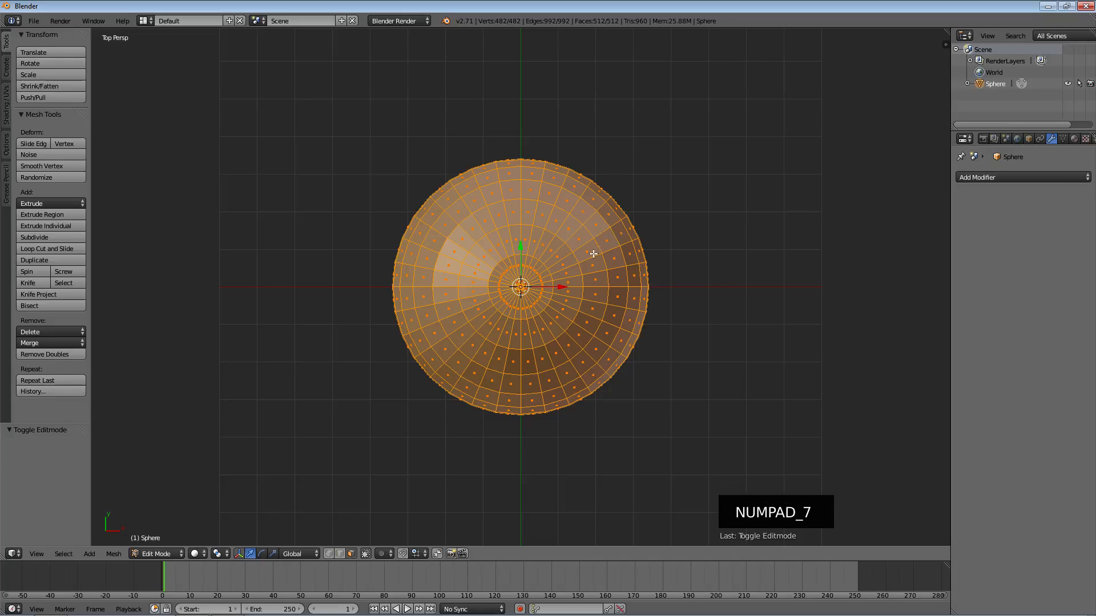
pyautogui.press('a')
pyautogui.press('c')
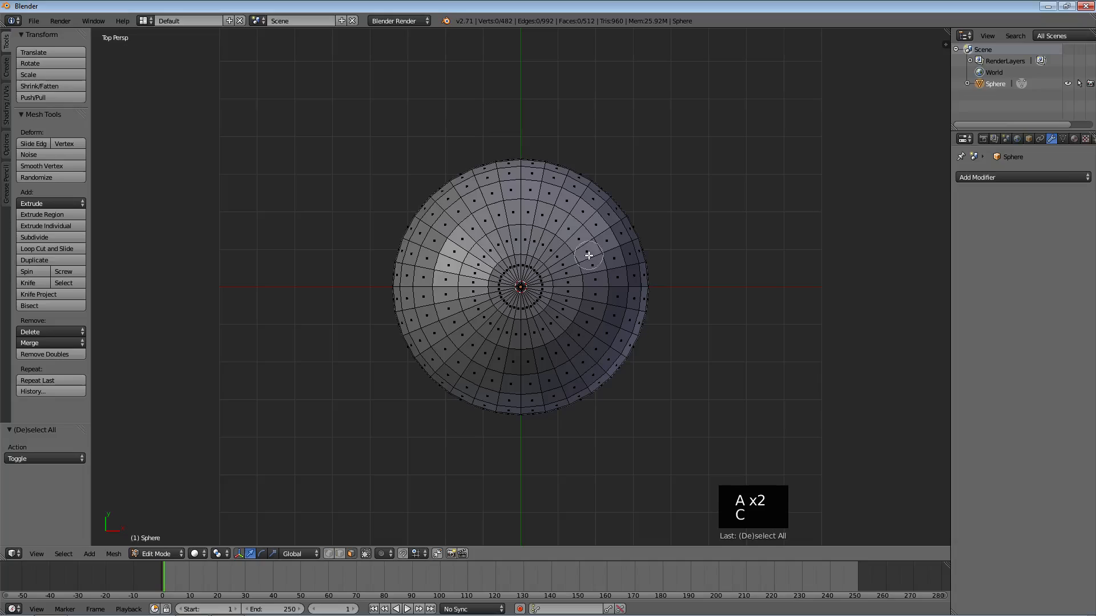
pyautogui.scroll(-10, 516, 288)
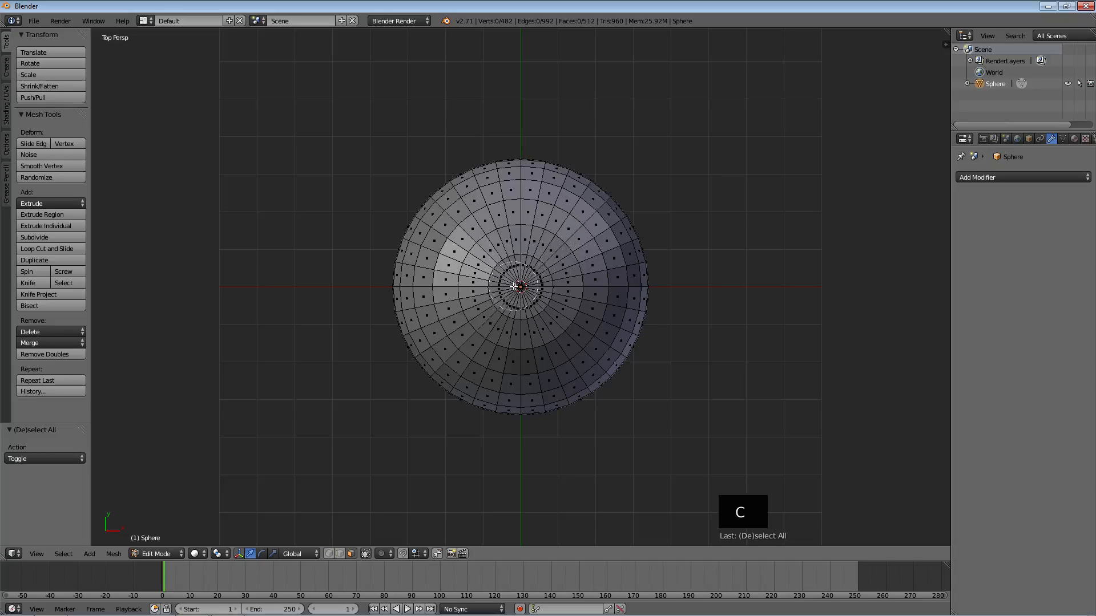
pyautogui.scroll(-3, 520, 291)
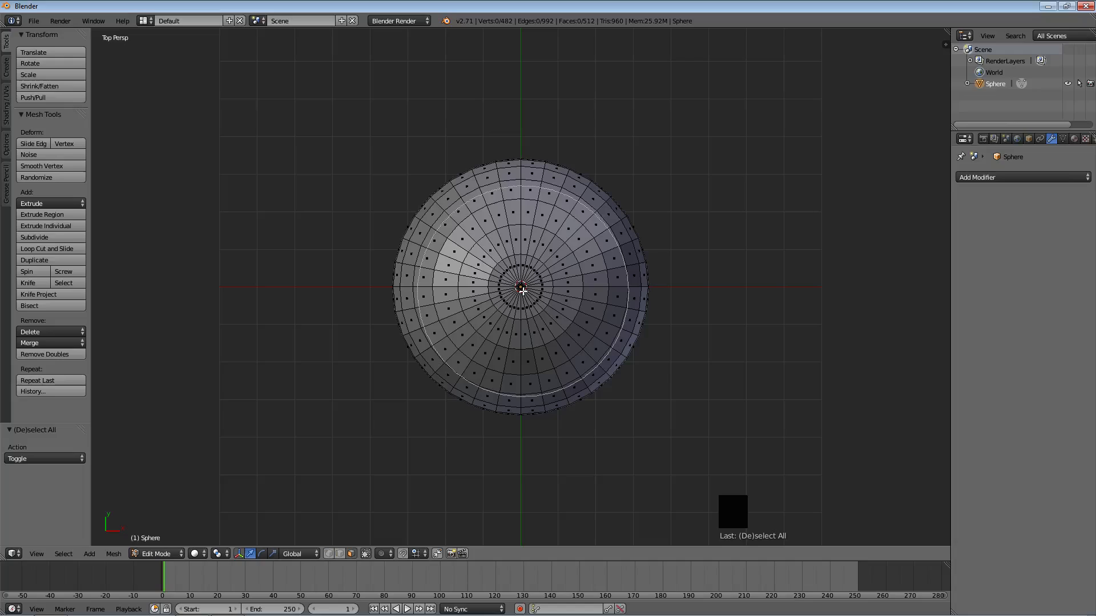
pyautogui.scroll(1, 520, 289)
pyautogui.scroll(1, 519, 288)
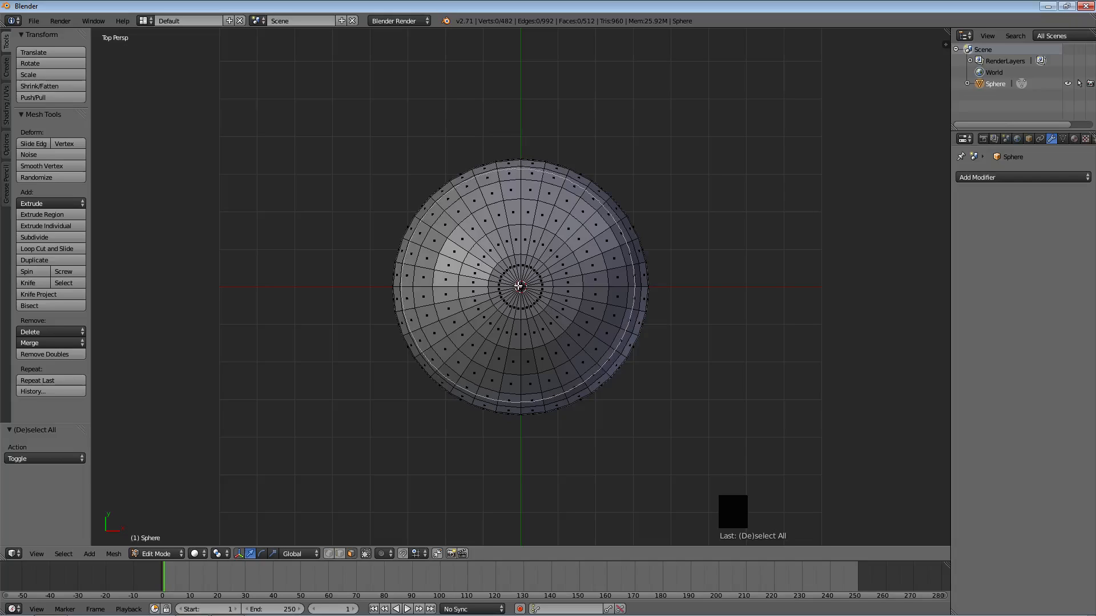
pyautogui.click(520, 286)
pyautogui.rightClick(839, 266)
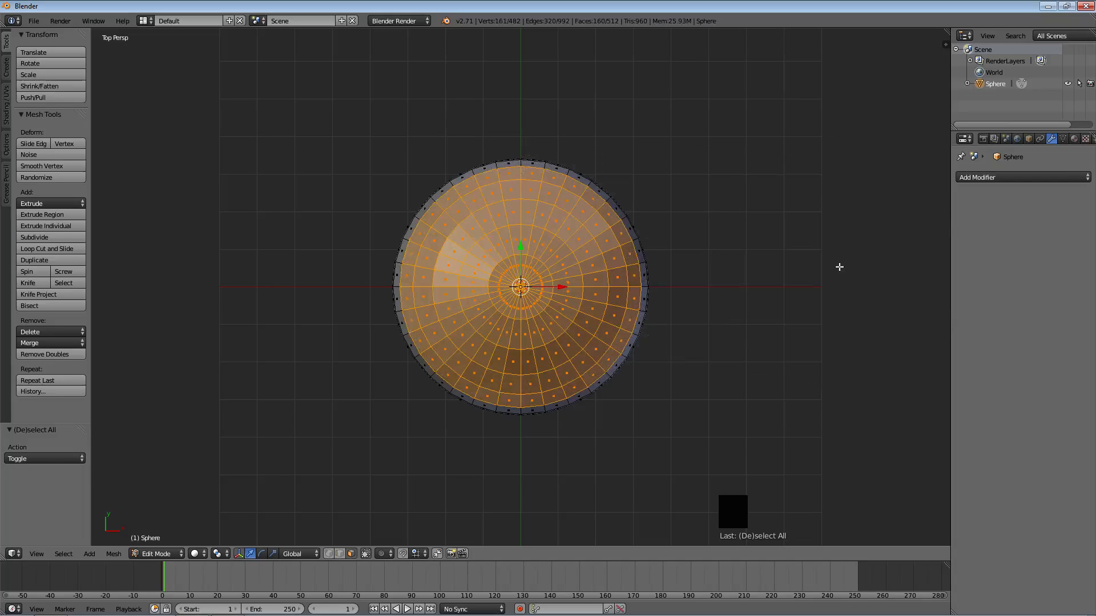
# - Delete the selected cap faces to open the sphere into a bowl shape
pyautogui.scroll(-3, 727, 257)
pyautogui.scroll(4, 697, 265)
pyautogui.moveTo(744, 306); pyautogui.dragTo(600, 234, button='middle')
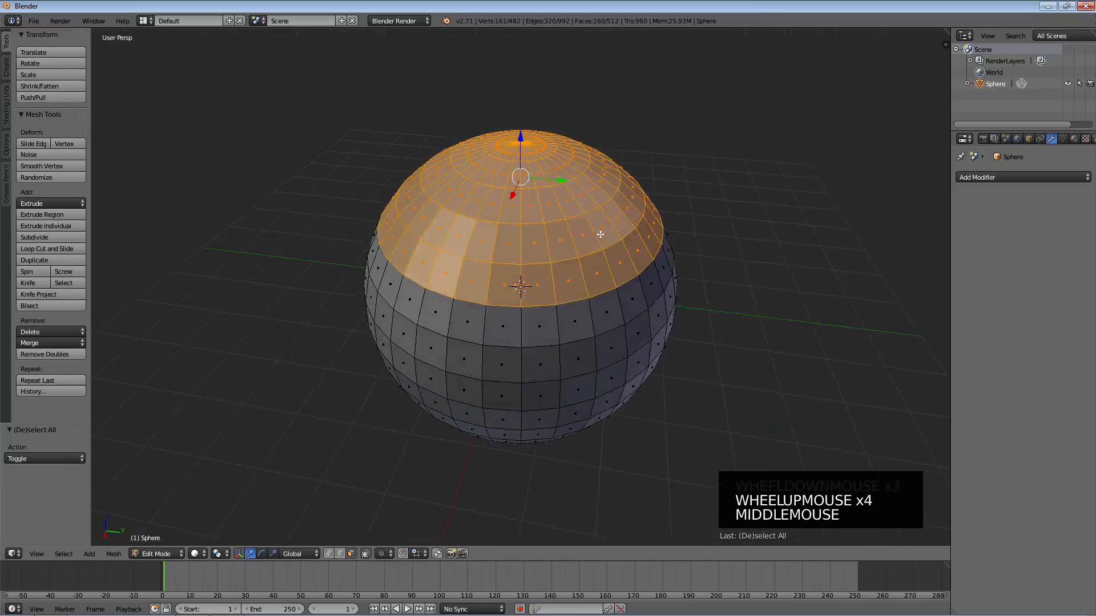
pyautogui.press('x')
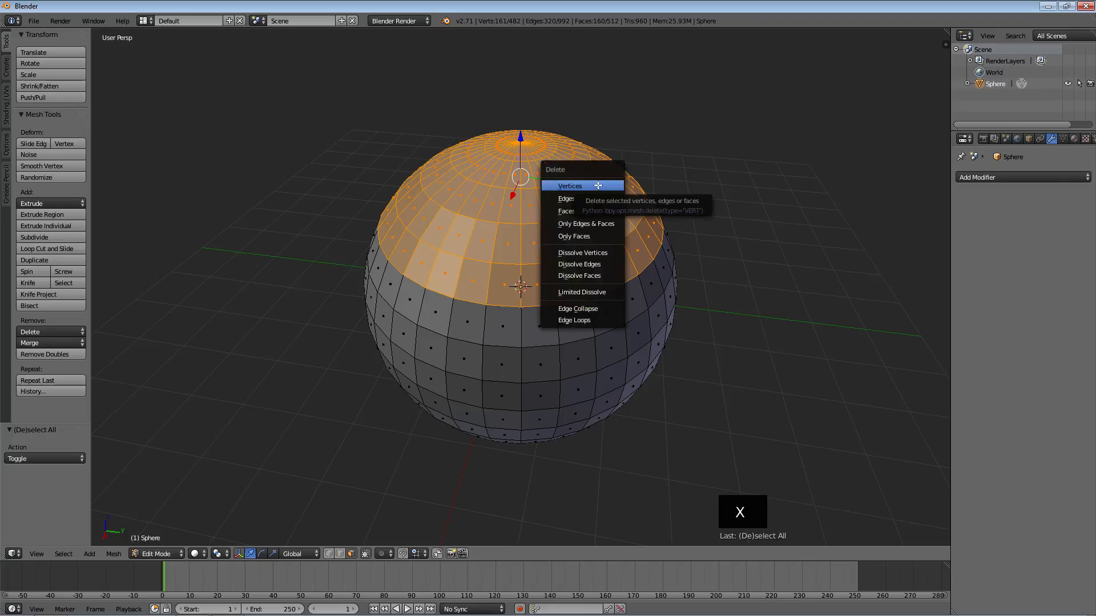
pyautogui.click(581, 215)
pyautogui.moveTo(683, 230); pyautogui.dragTo(494, 228, button='middle')
pyautogui.middleClick(607, 258)
pyautogui.moveTo(607, 258); pyautogui.dragTo(582, 210, button='middle')
pyautogui.scroll(-2, 581, 217)
pyautogui.scroll(2, 581, 217)
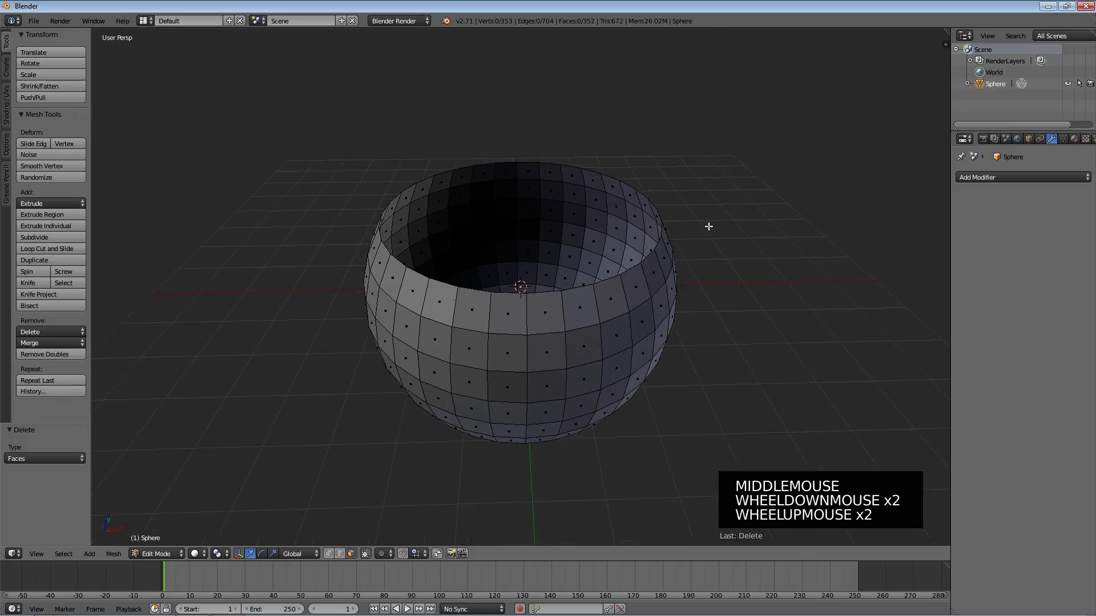
# - Add a Solidify modifier to the open sphere and set its thickness to 0.0880
pyautogui.click(1009, 177)
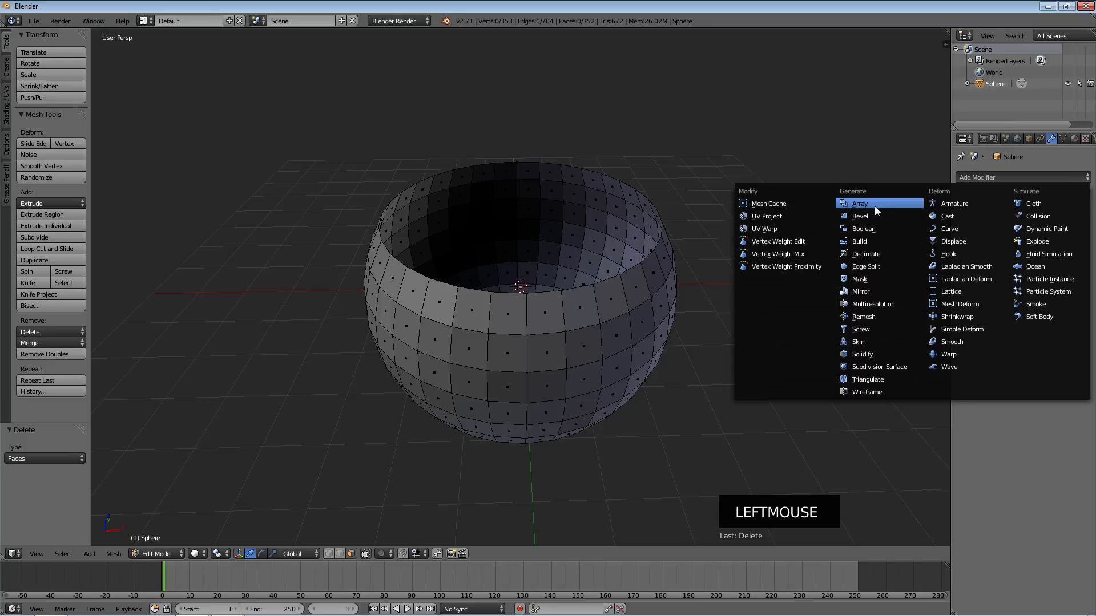
pyautogui.click(853, 353)
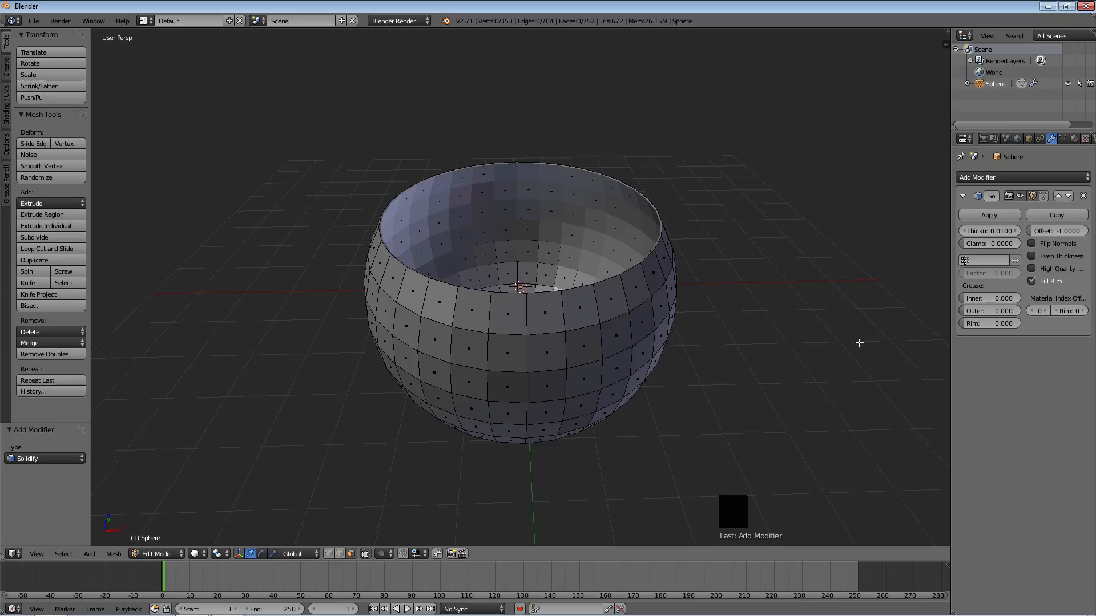
pyautogui.moveTo(587, 204); pyautogui.dragTo(645, 231, button='middle')
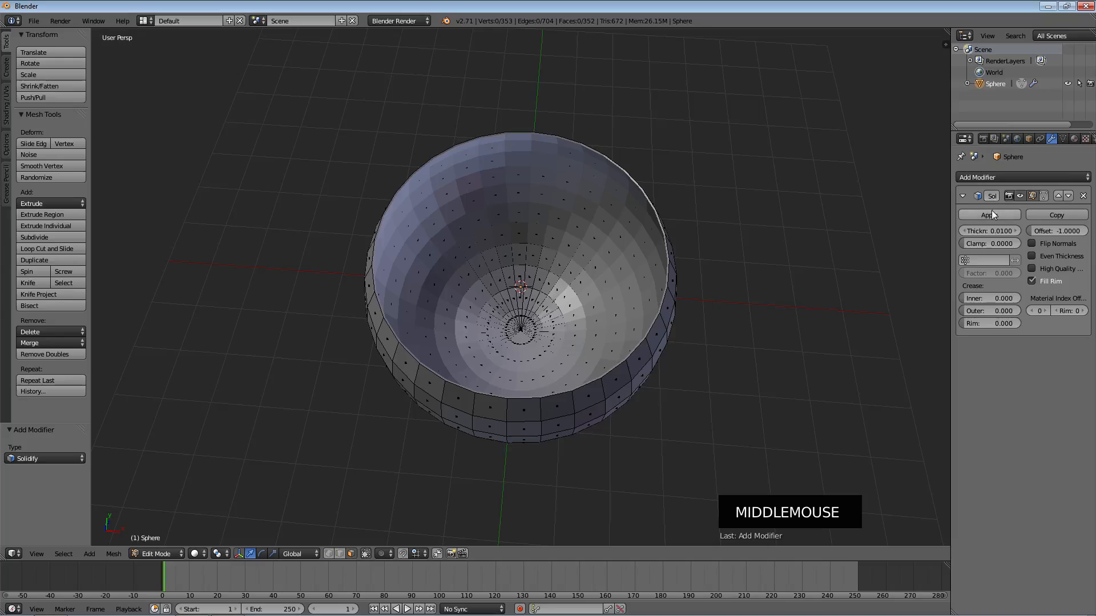
pyautogui.moveTo(970, 232); pyautogui.dragTo(1019, 231)
pyautogui.moveTo(721, 286); pyautogui.dragTo(631, 250, button='middle')
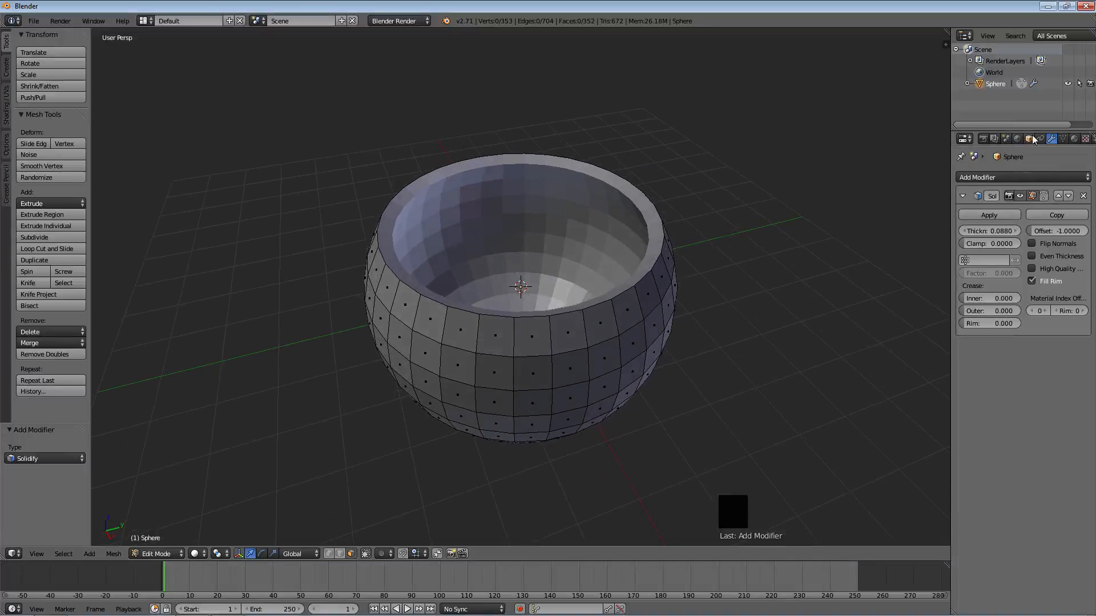
# - Add a Subdivision Surface modifier to the bowl and set both its view and render subdivisions to 3
pyautogui.click(990, 178)
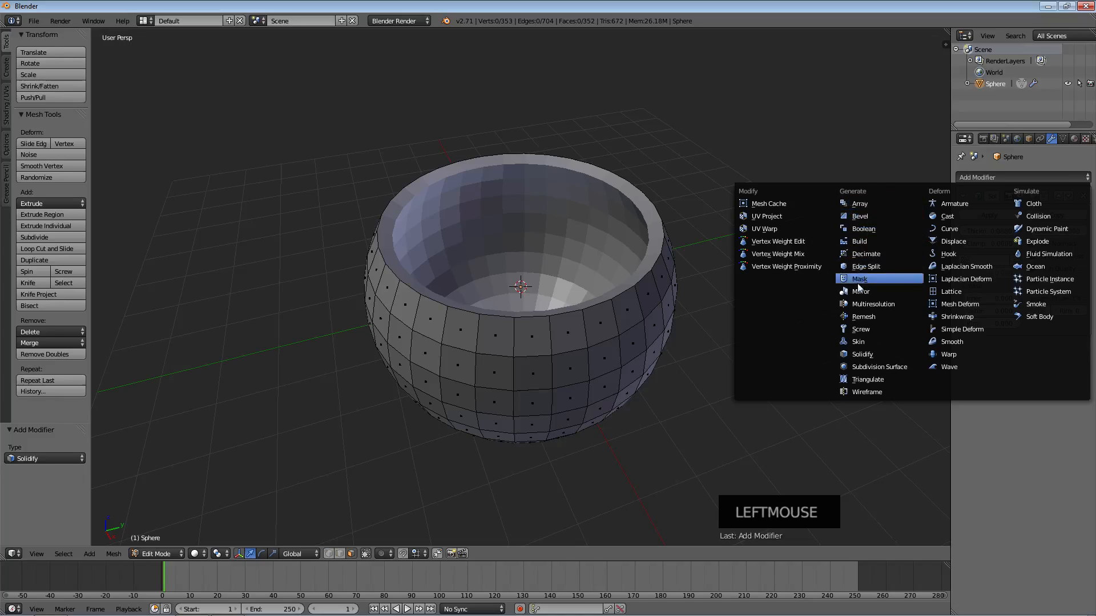
pyautogui.click(868, 368)
pyautogui.moveTo(729, 259); pyautogui.dragTo(908, 329, button='middle')
pyautogui.click(1016, 410)
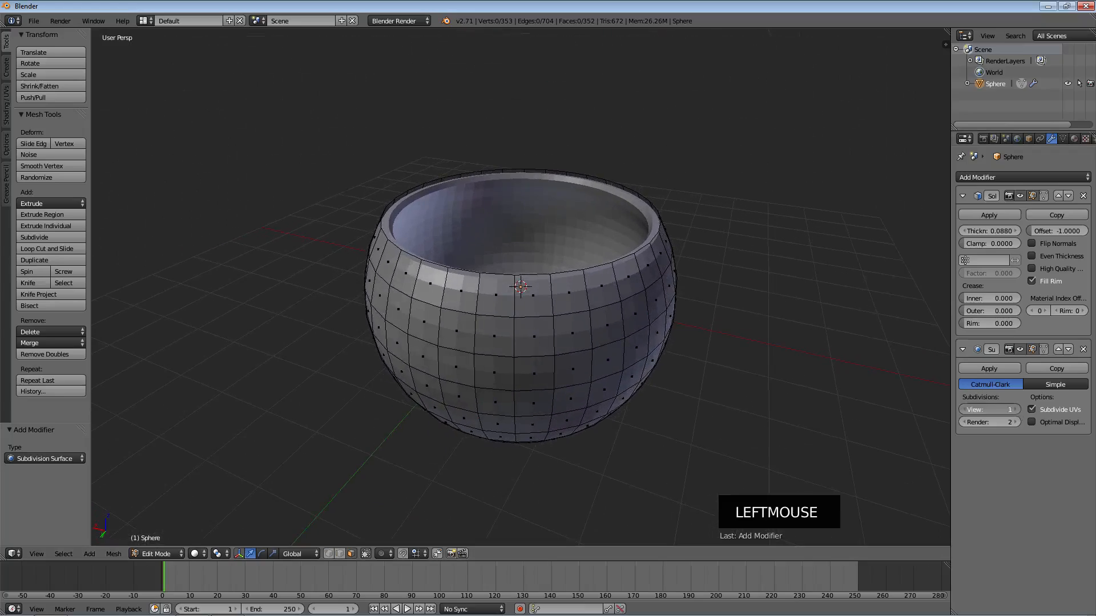
pyautogui.click(1016, 410)
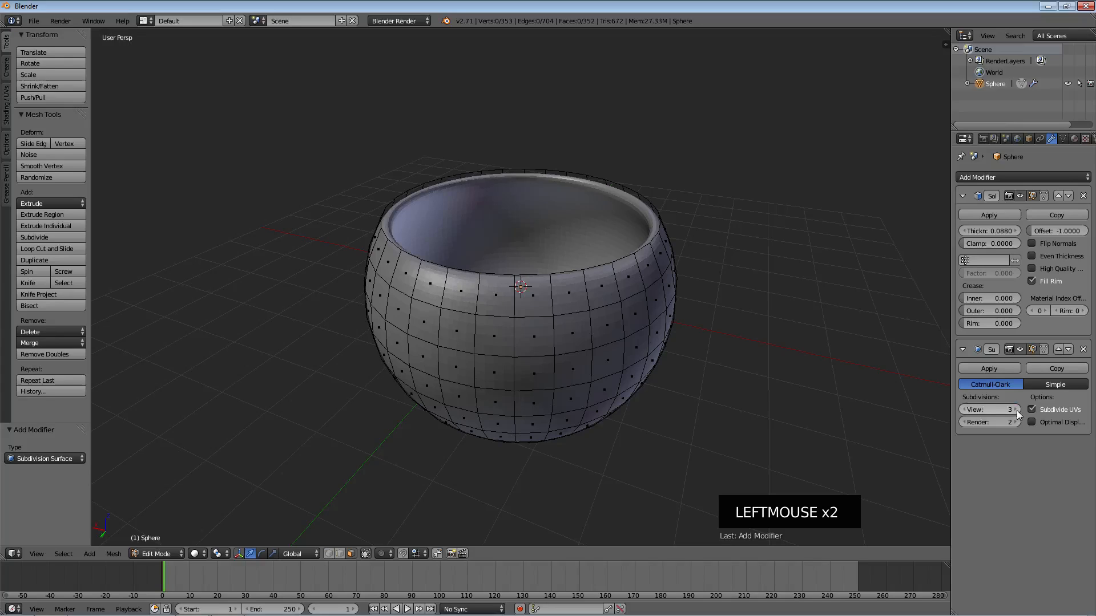
pyautogui.click(1016, 423)
# - Return the bowl to Object Mode and apply its Solidify and Subdivision Surface modifiers
pyautogui.moveTo(713, 204); pyautogui.dragTo(700, 225, button='middle')
pyautogui.scroll(3, 743, 226)
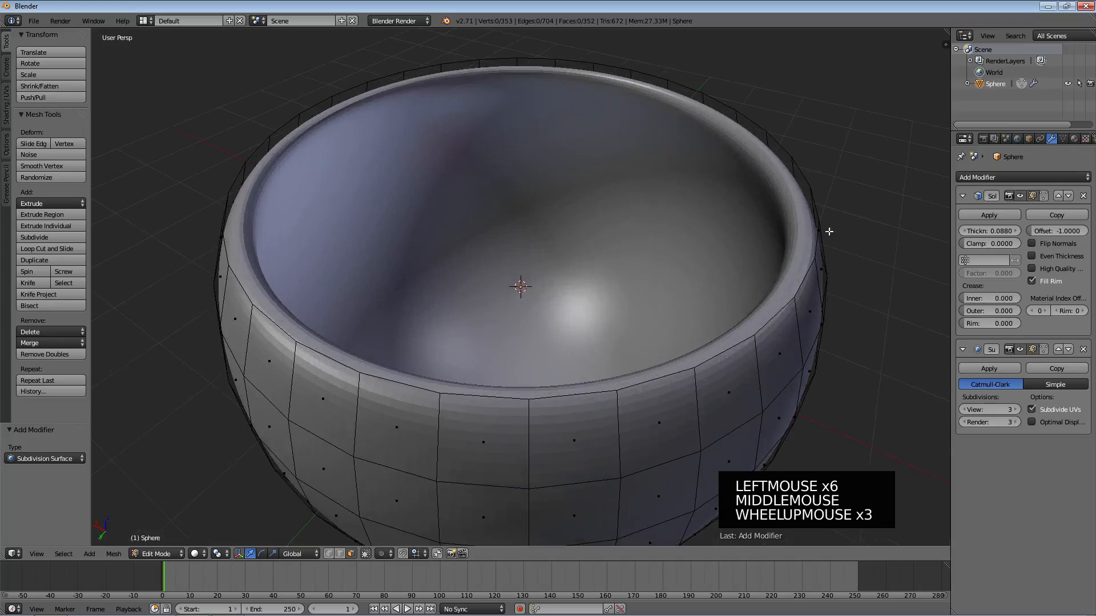
pyautogui.moveTo(763, 211); pyautogui.dragTo(519, 237, button='middle')
pyautogui.scroll(-4, 457, 238)
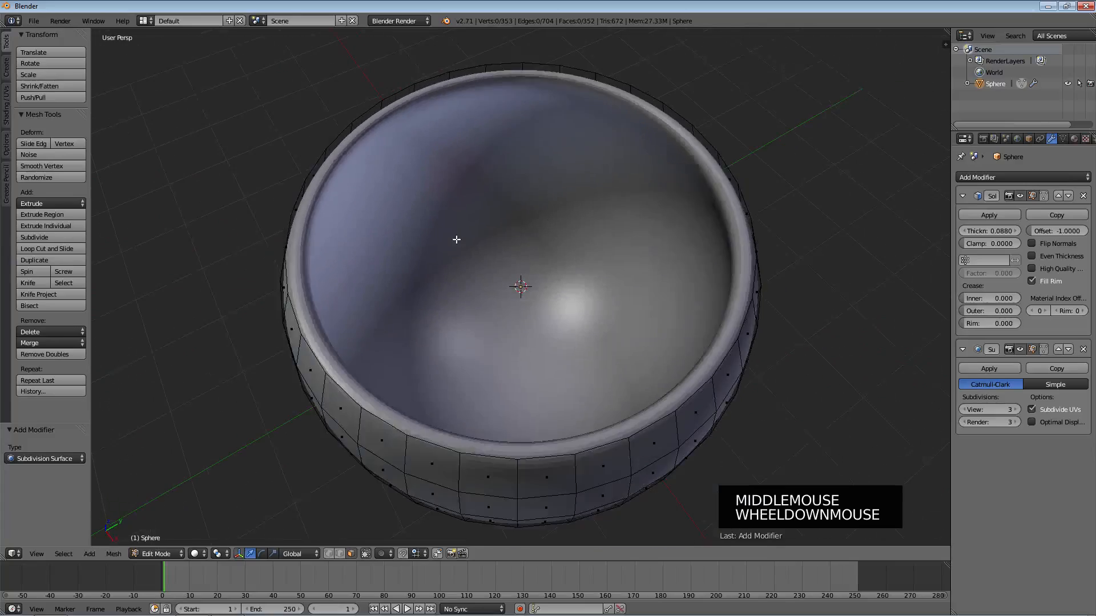
pyautogui.moveTo(709, 254); pyautogui.dragTo(734, 205, button='middle')
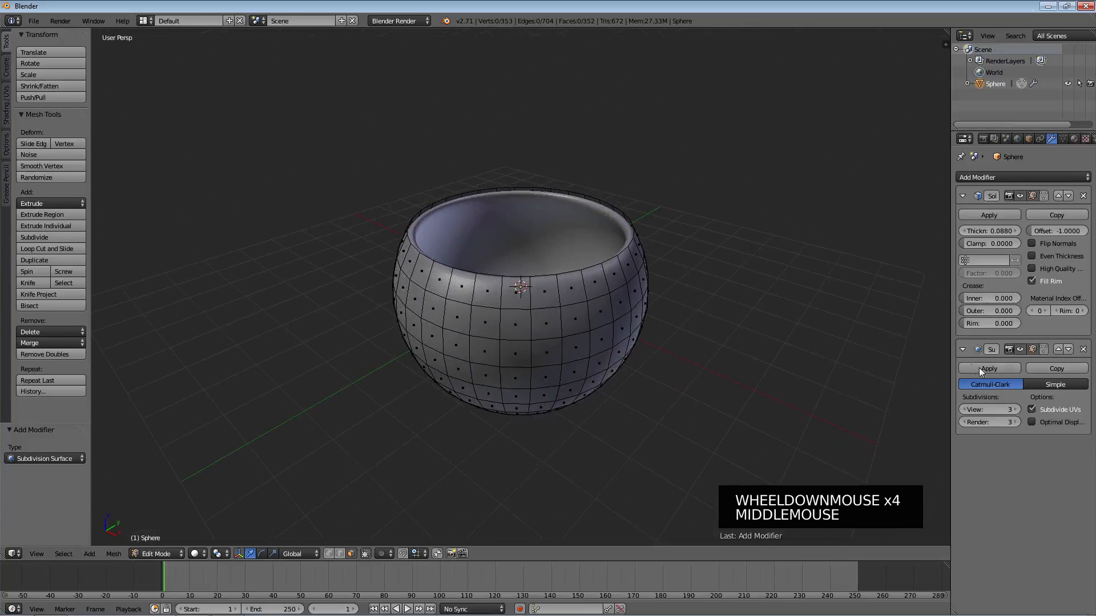
pyautogui.press('Tab')
pyautogui.moveTo(714, 231); pyautogui.dragTo(585, 238, button='middle')
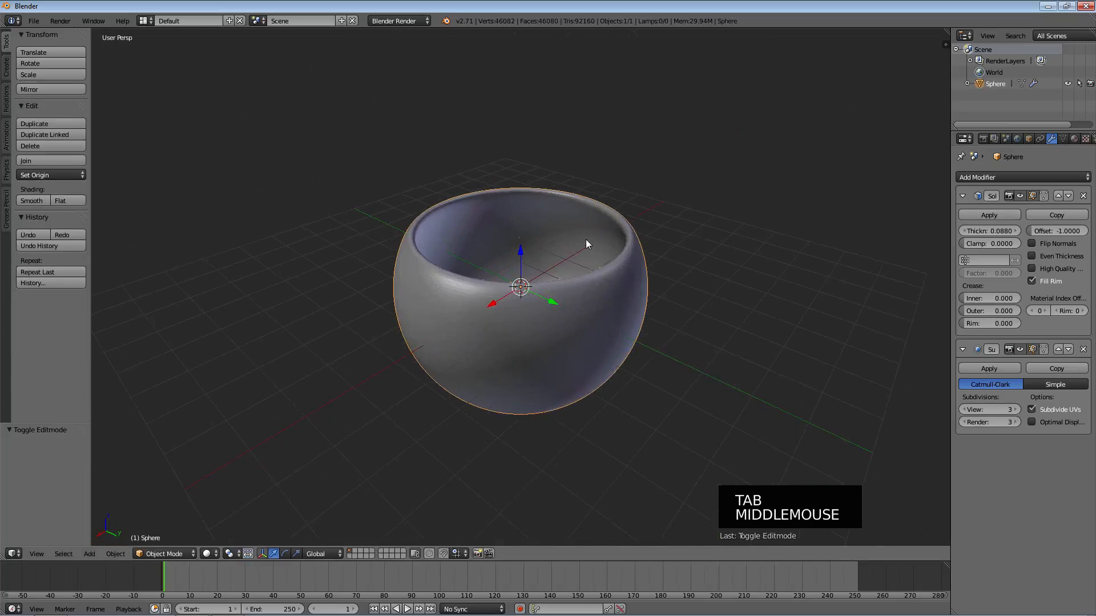
pyautogui.click(989, 214)
pyautogui.click(999, 216)
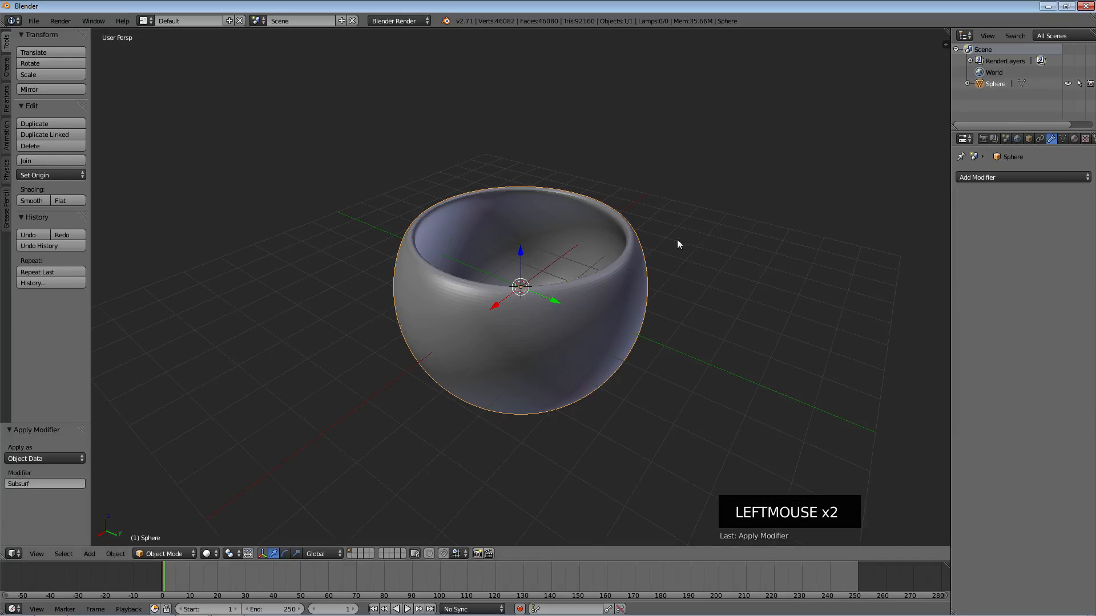
# - Enter Edit Mode on the bowl and select its entire mesh
pyautogui.press('a')
pyautogui.press('Tab')
pyautogui.moveTo(674, 241)
pyautogui.mouseDown(button='middle')
pyautogui.moveTo(668, 276)
pyautogui.moveTo(626, 303)
pyautogui.moveTo(644, 240)
pyautogui.moveTo(673, 223)
pyautogui.moveTo(663, 246)
pyautogui.mouseUp(button='middle')
pyautogui.press('a')
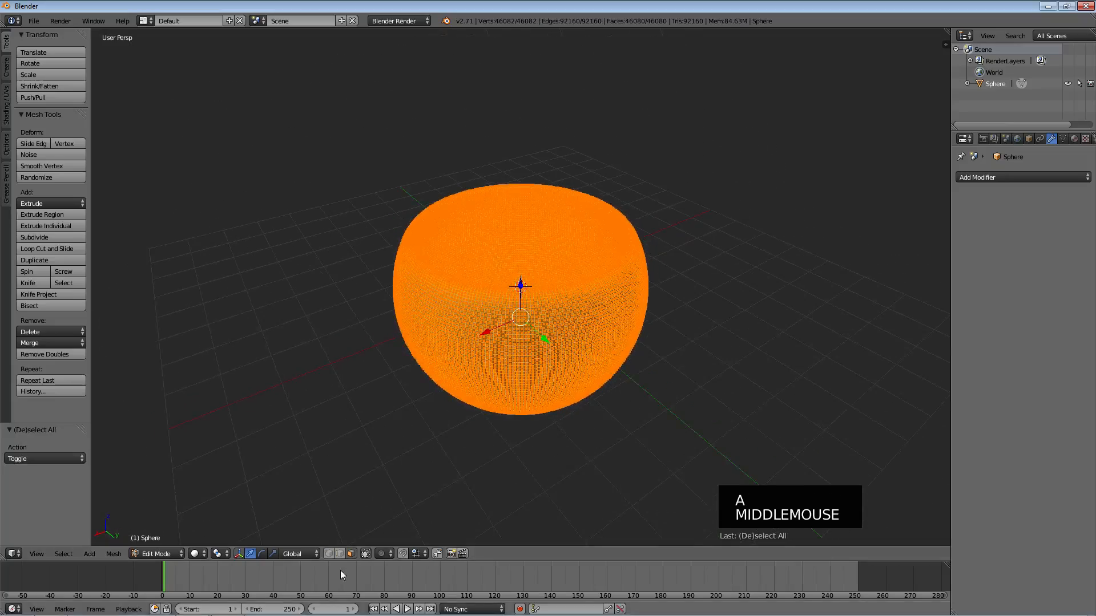
# - Preview the dense bowl mesh in Rendered and Texture viewport shading, restore Solid shading and deselect the mesh
pyautogui.click(194, 554)
pyautogui.click(174, 478)
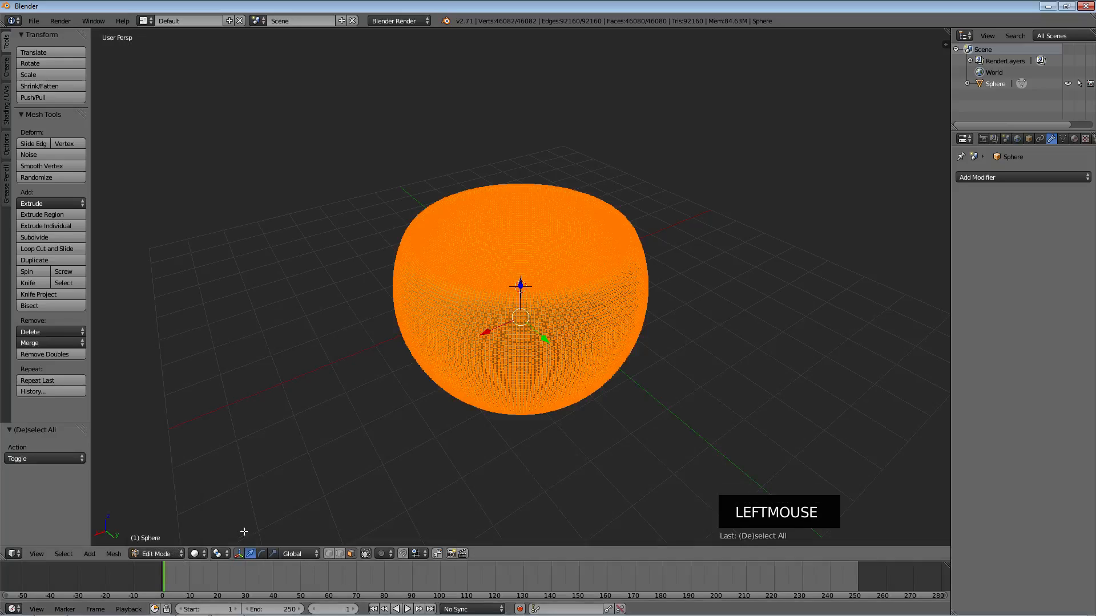
pyautogui.click(195, 554)
pyautogui.click(218, 492)
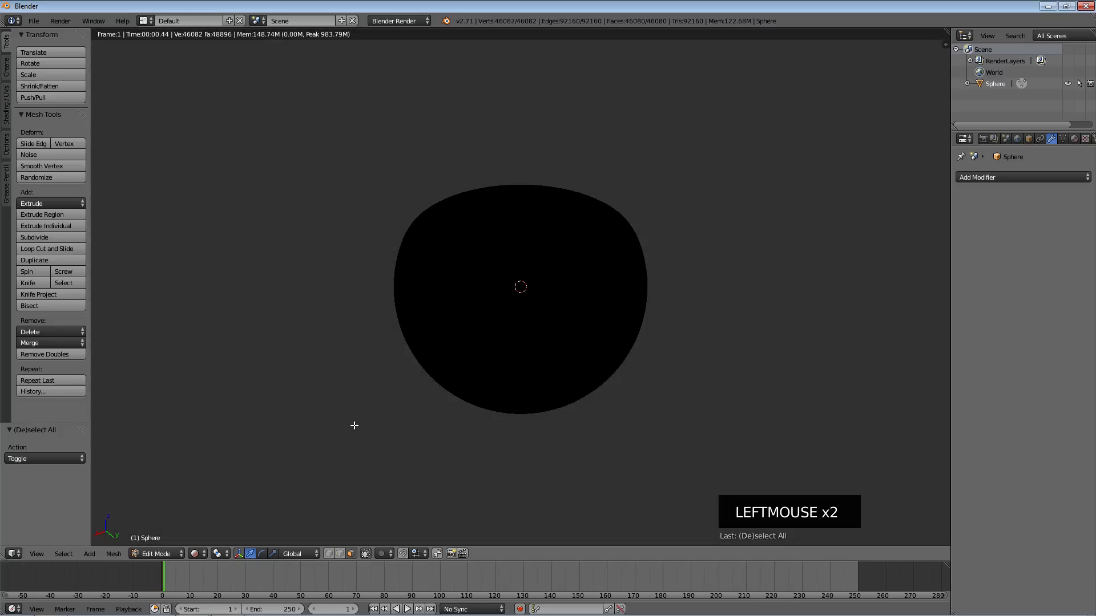
pyautogui.press('Escape')
pyautogui.click(194, 554)
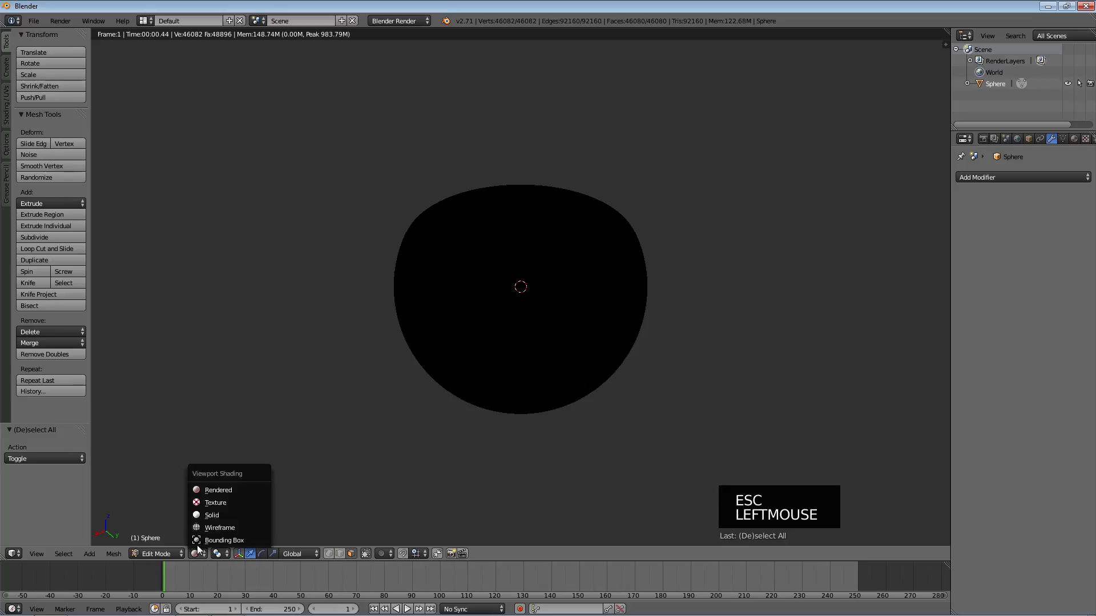
pyautogui.click(220, 509)
pyautogui.moveTo(596, 361); pyautogui.dragTo(555, 365, button='middle')
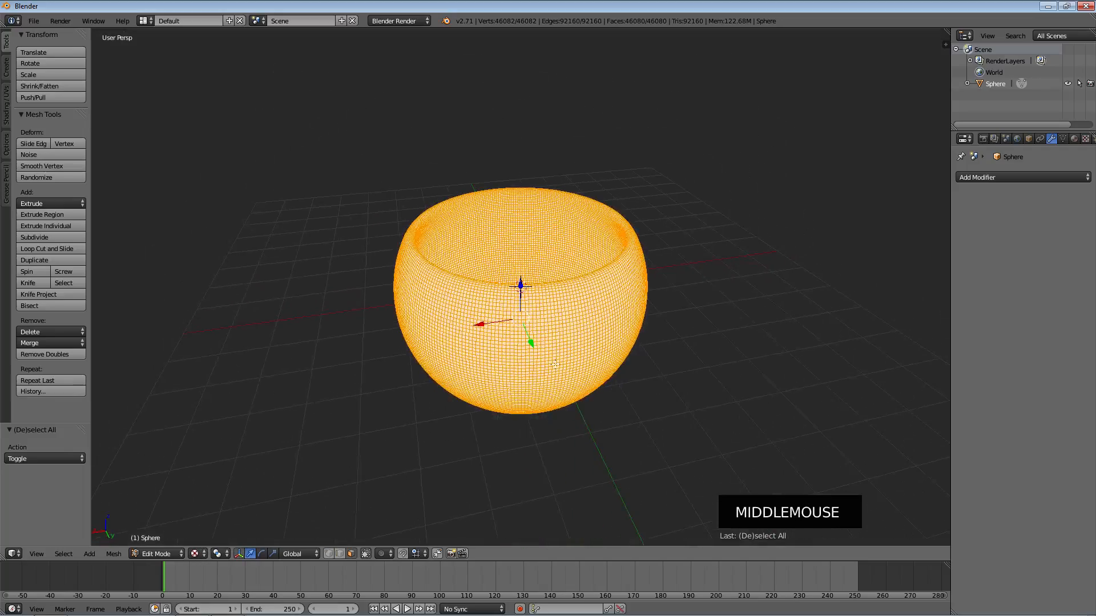
pyautogui.click(195, 554)
pyautogui.click(228, 513)
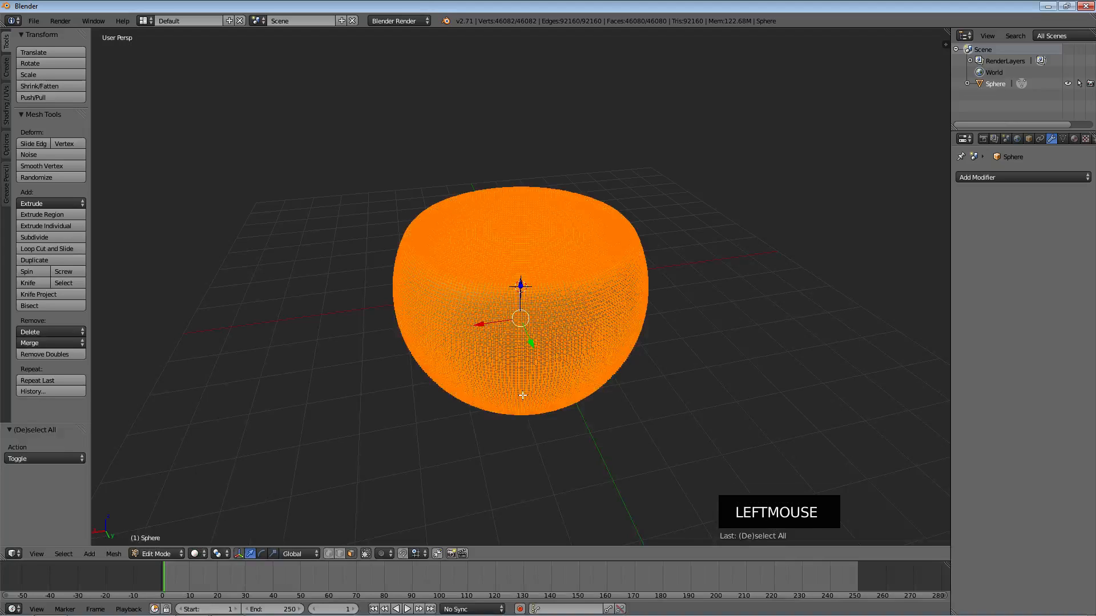
pyautogui.press('a')
pyautogui.moveTo(521, 394); pyautogui.dragTo(600, 394, button='middle')
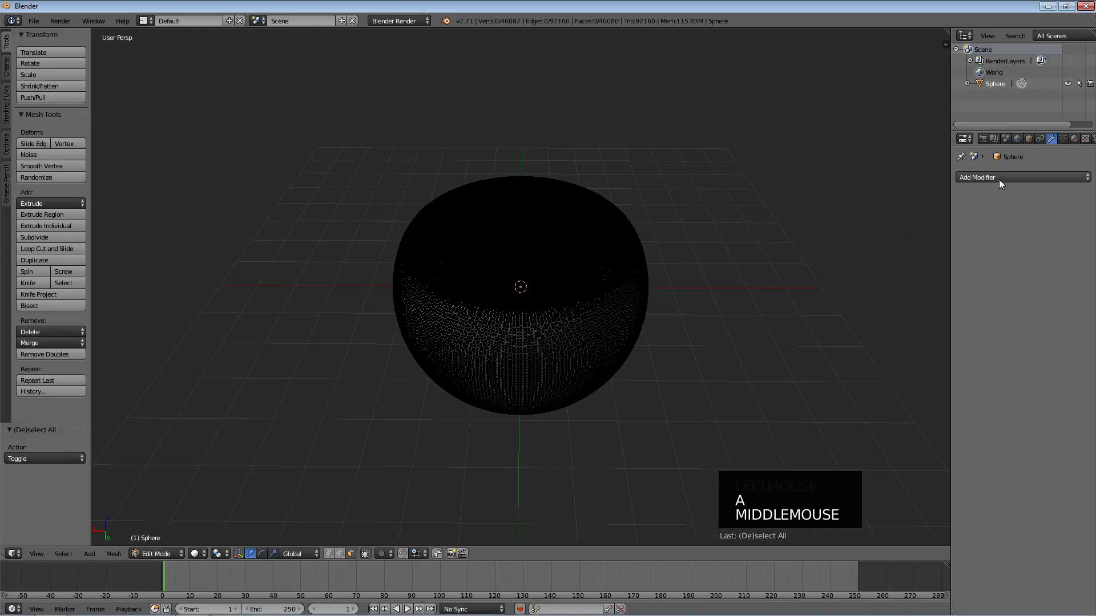
# - Select the whole bowl mesh and delete all of its faces
pyautogui.click(1008, 176)
pyautogui.press('Escape')
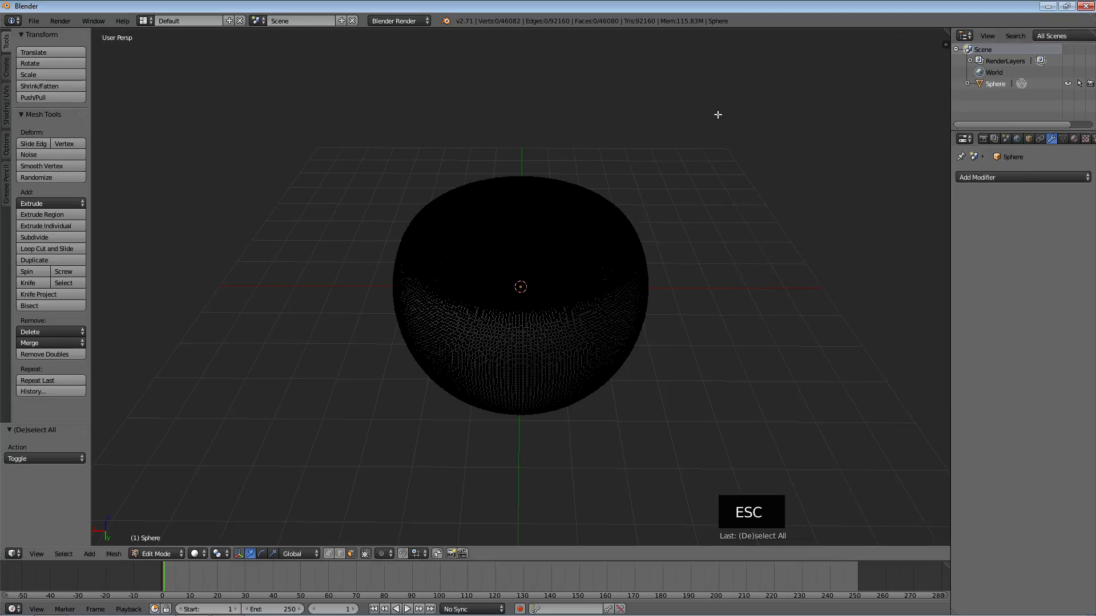
pyautogui.scroll(-3, 574, 308)
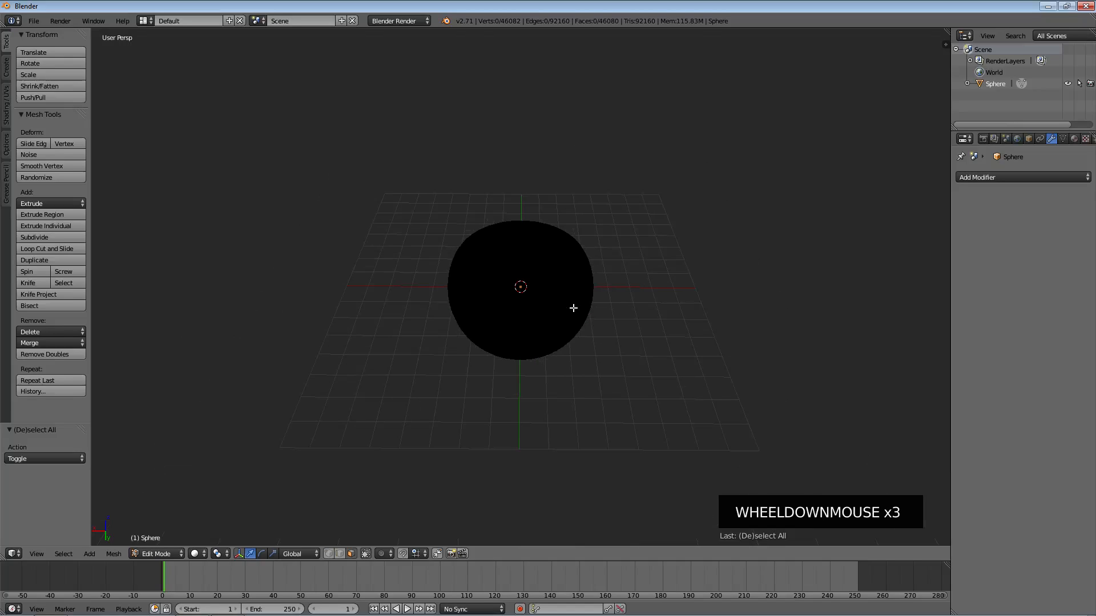
pyautogui.press('a')
pyautogui.press('x')
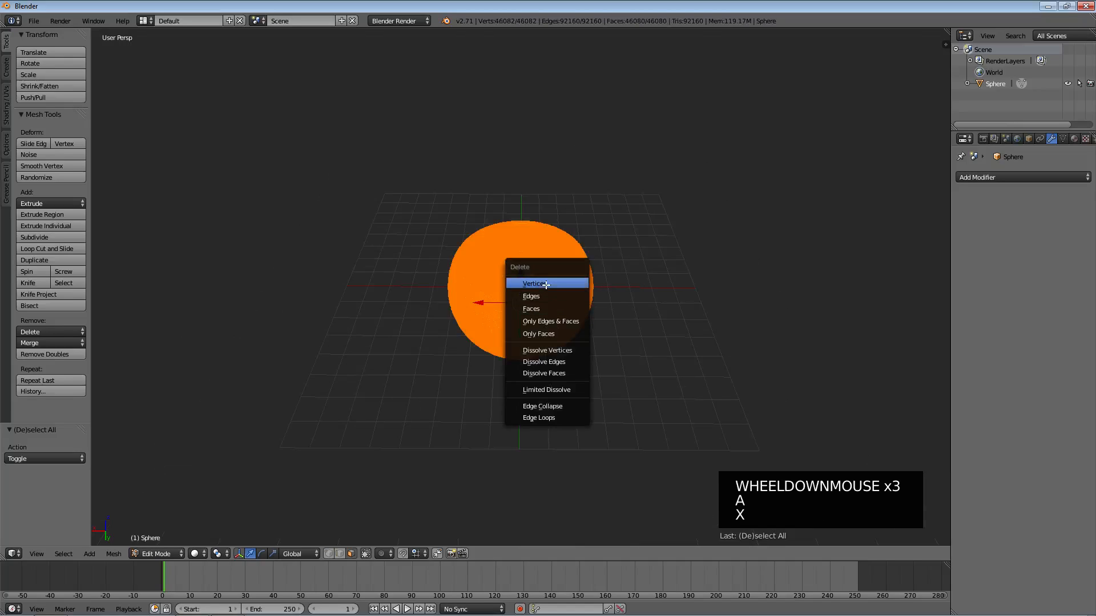
pyautogui.click(546, 309)
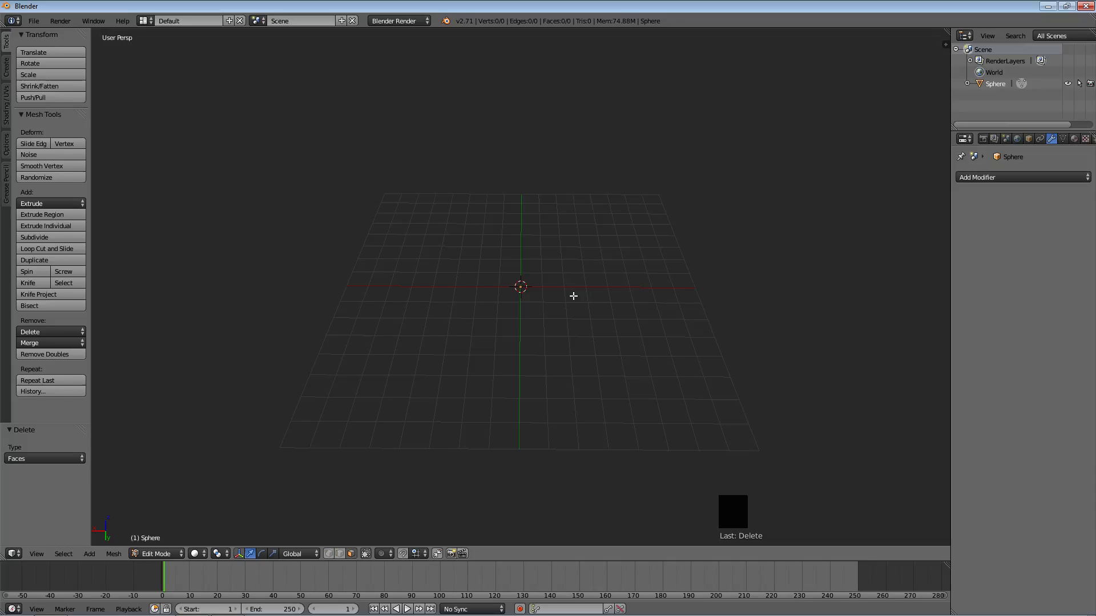
# - Switch to the Blender online manual in the web browser and look through its Modifiers overview page
pyautogui.click(982, 175)
pyautogui.hotkey('alt', 'Tab')
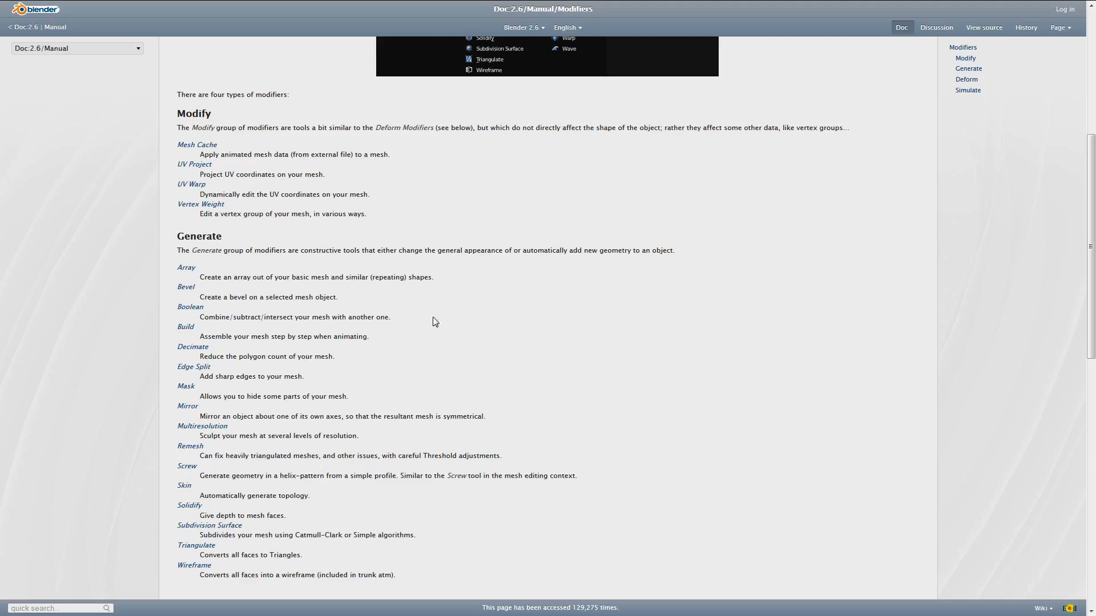
pyautogui.scroll(10, 512, 317)
pyautogui.moveTo(467, 4)
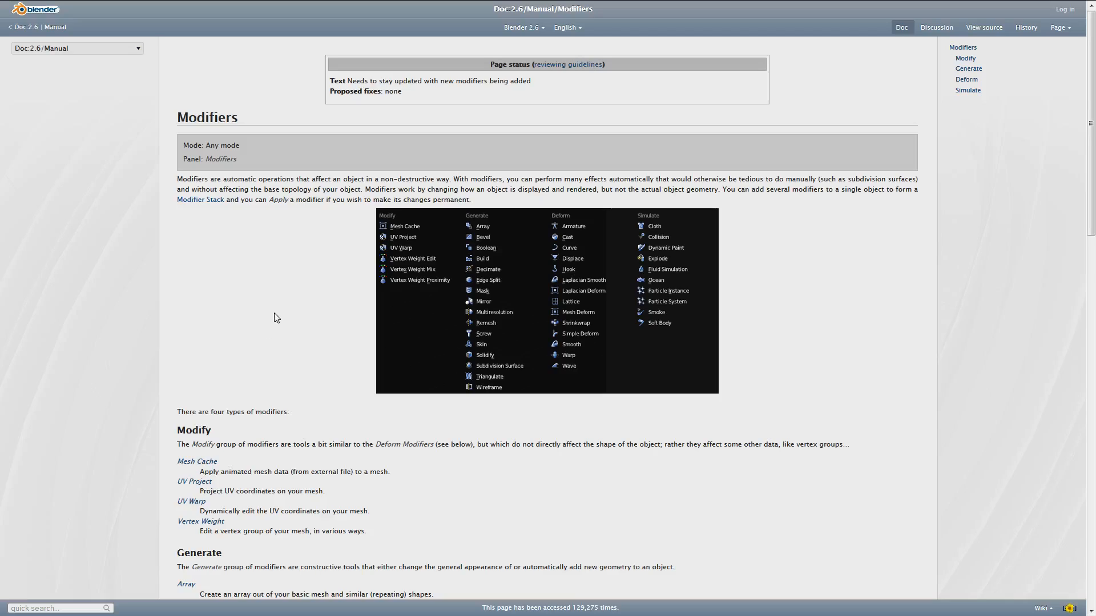
pyautogui.scroll(-6, 276, 318)
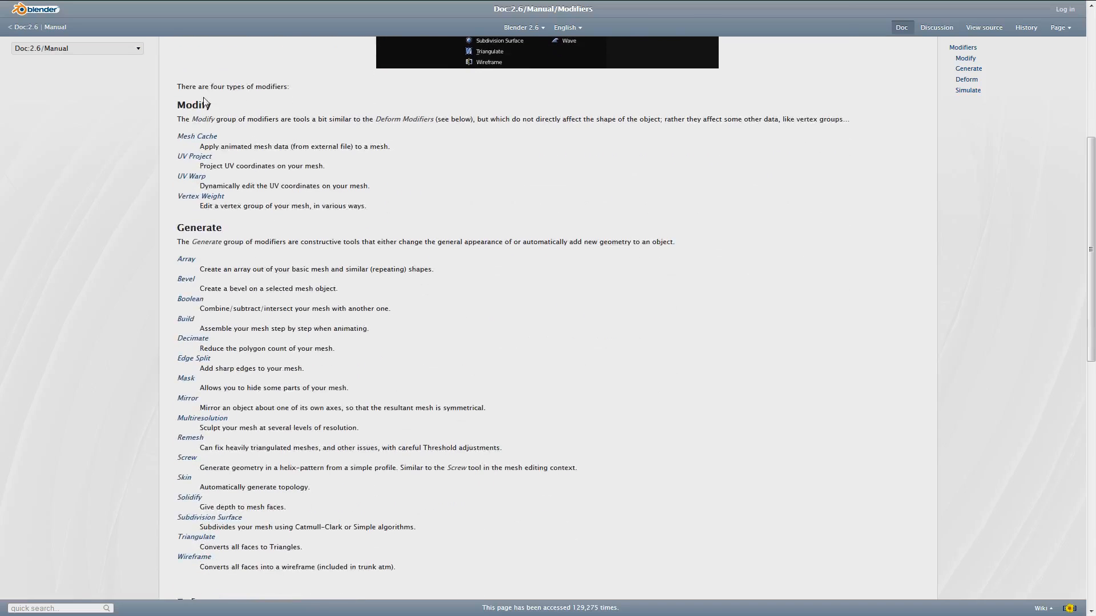
pyautogui.scroll(6, 183, 329)
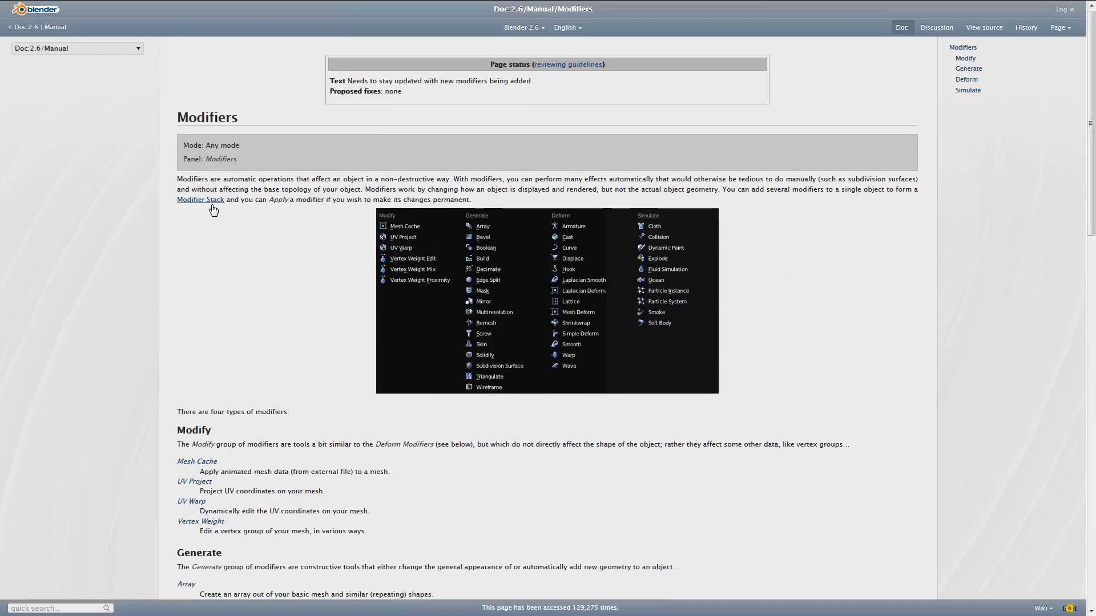
pyautogui.scroll(-8, 212, 210)
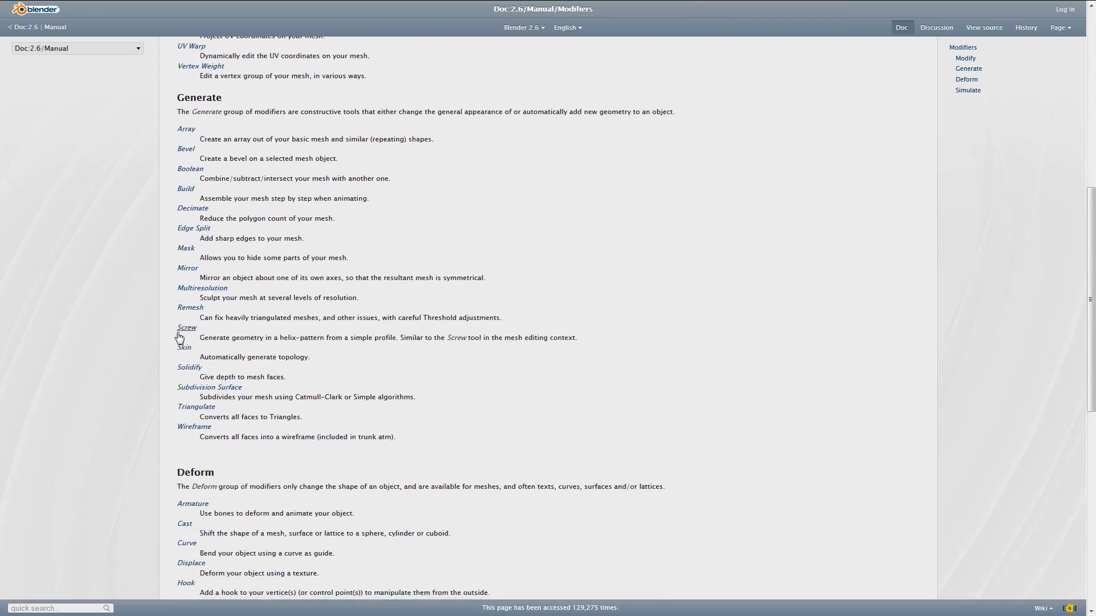
# - Look at the manual's Subdivision Surface page, return to the modifiers list and read the short Remesh description
pyautogui.click(196, 388)
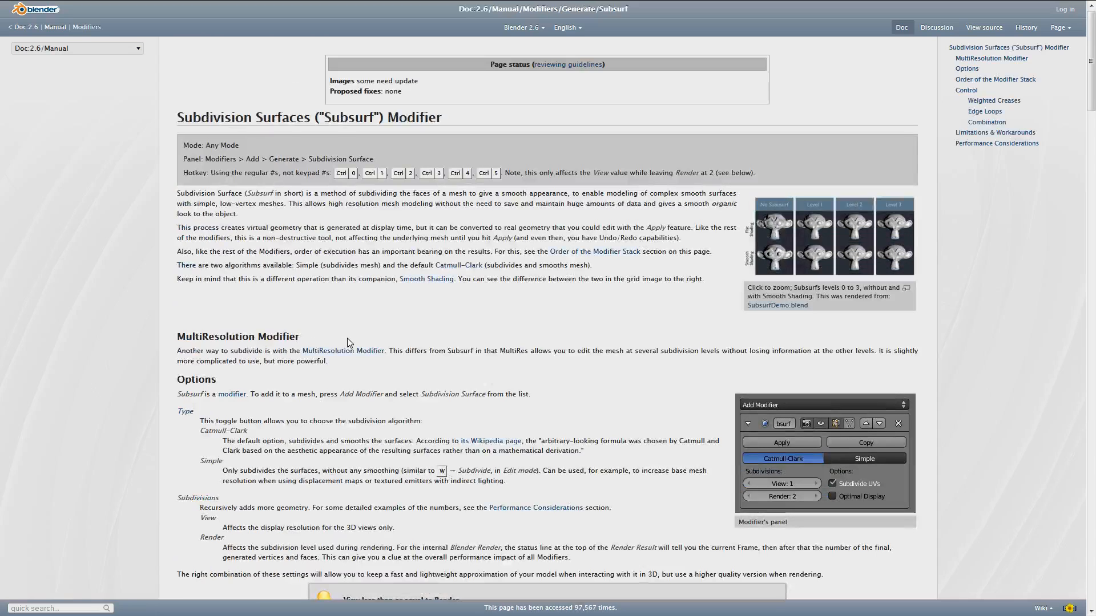
pyautogui.hotkey('alt', 'Left')
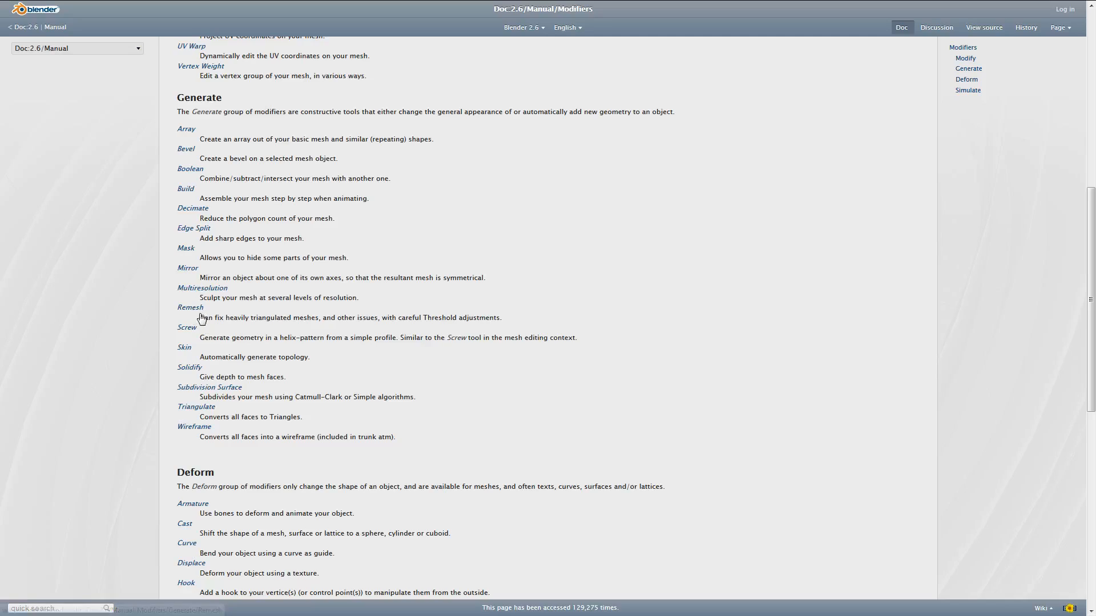
pyautogui.moveTo(229, 317); pyautogui.dragTo(503, 318)
pyautogui.click(465, 322)
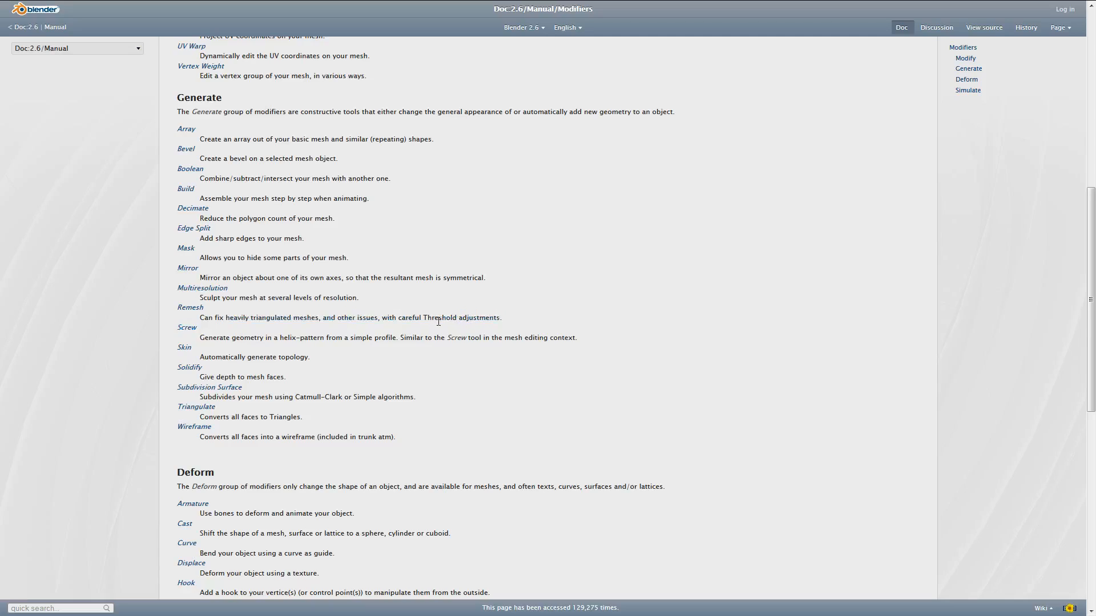
pyautogui.moveTo(248, 319); pyautogui.dragTo(312, 318)
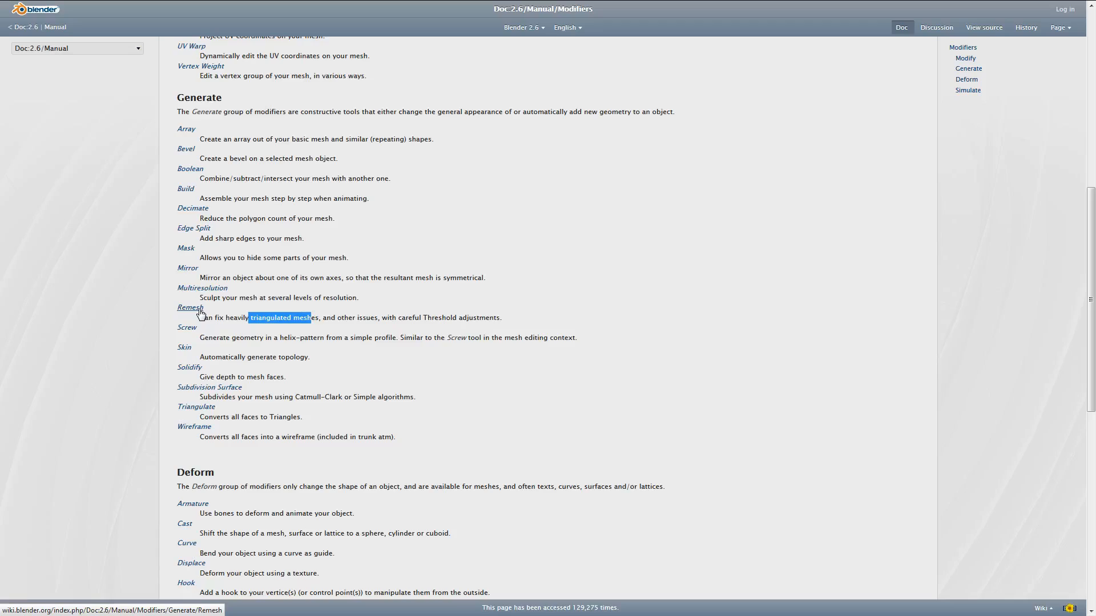
pyautogui.click(442, 327)
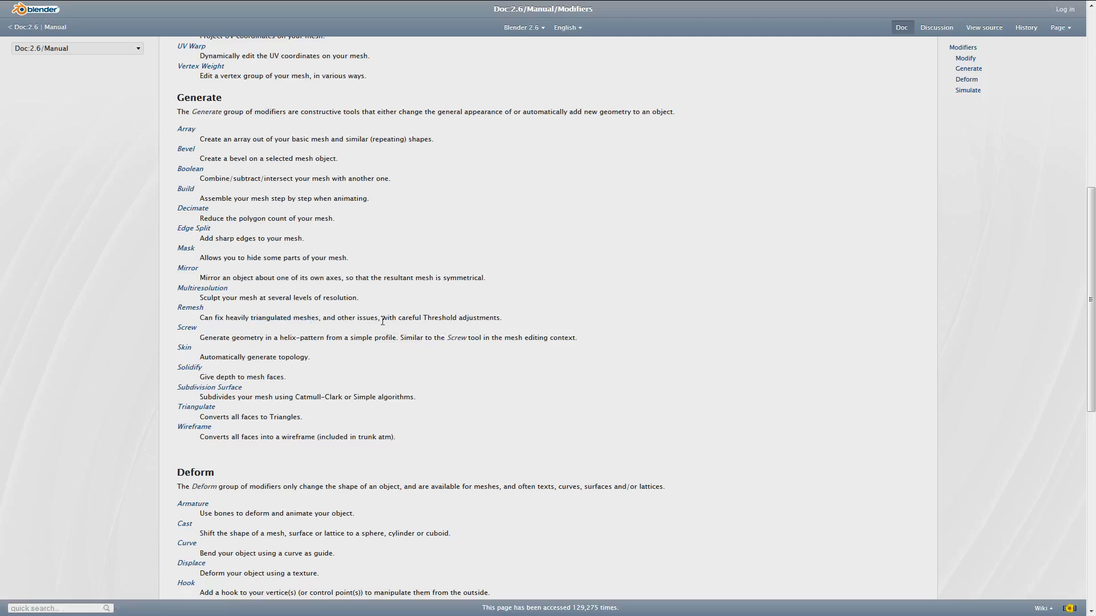
# - Open the Remesh modifier's manual page and examine its description, mode examples and Octree Depth and Scale section
pyautogui.click(190, 308)
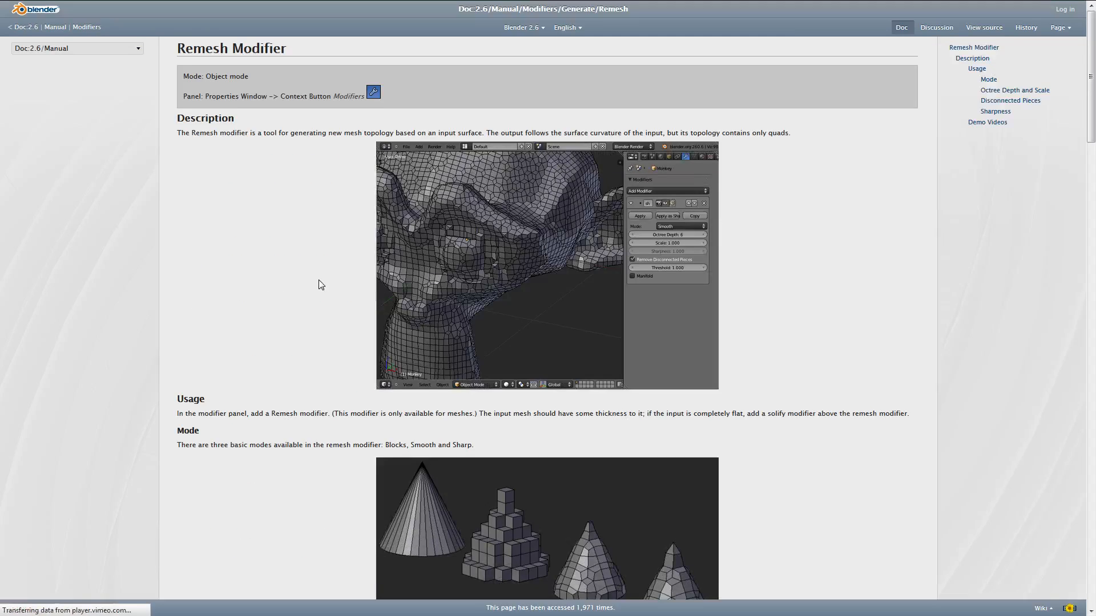
pyautogui.scroll(-1, 337, 273)
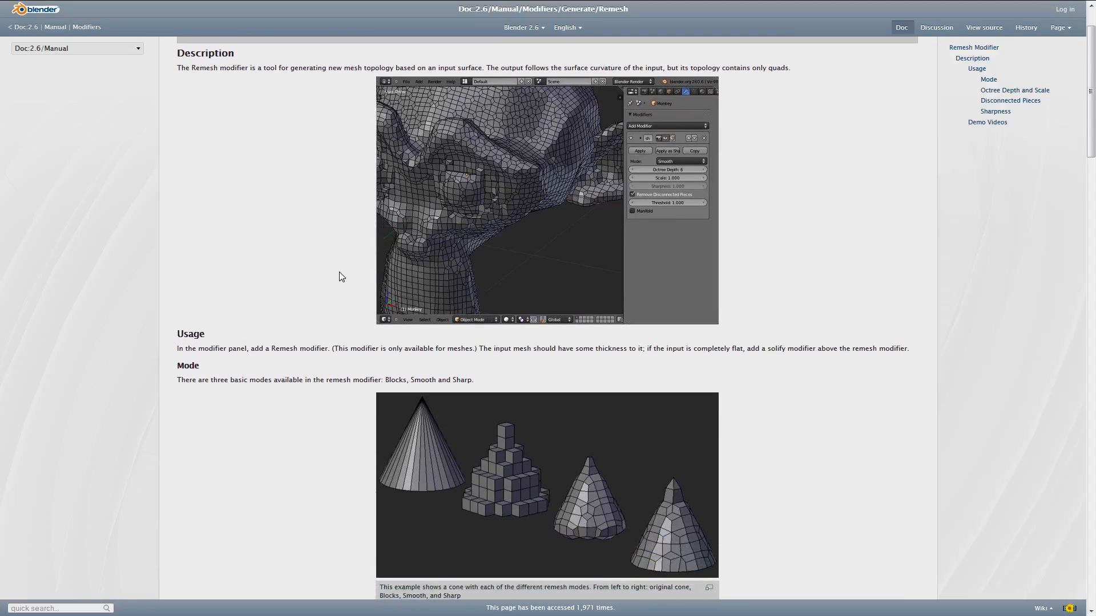
pyautogui.scroll(1, 339, 274)
pyautogui.scroll(-1, 342, 277)
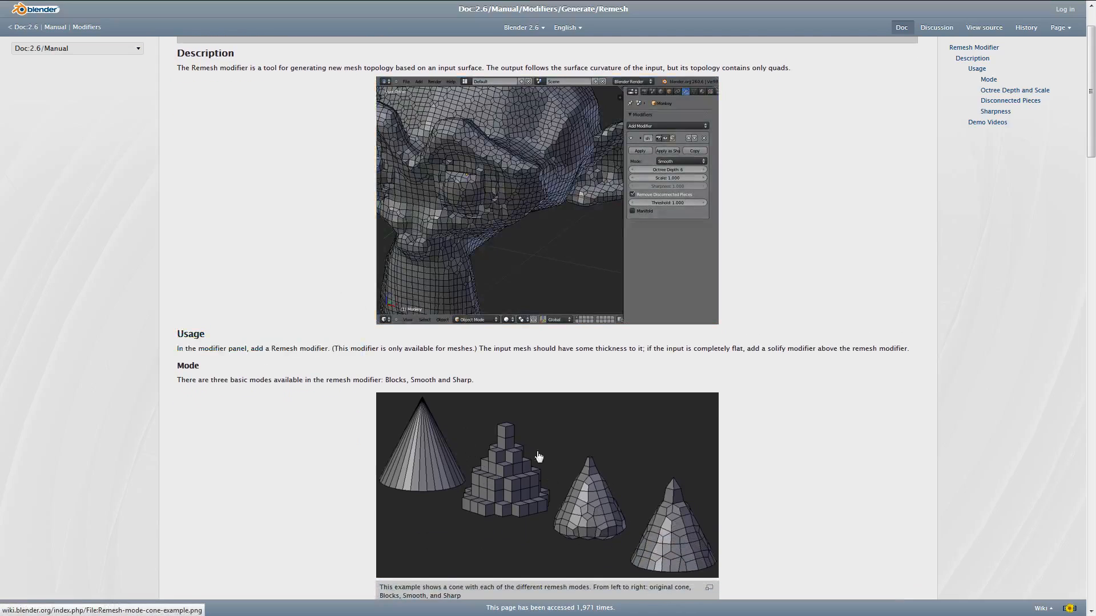
pyautogui.scroll(-1, 281, 409)
pyautogui.scroll(-2, 281, 410)
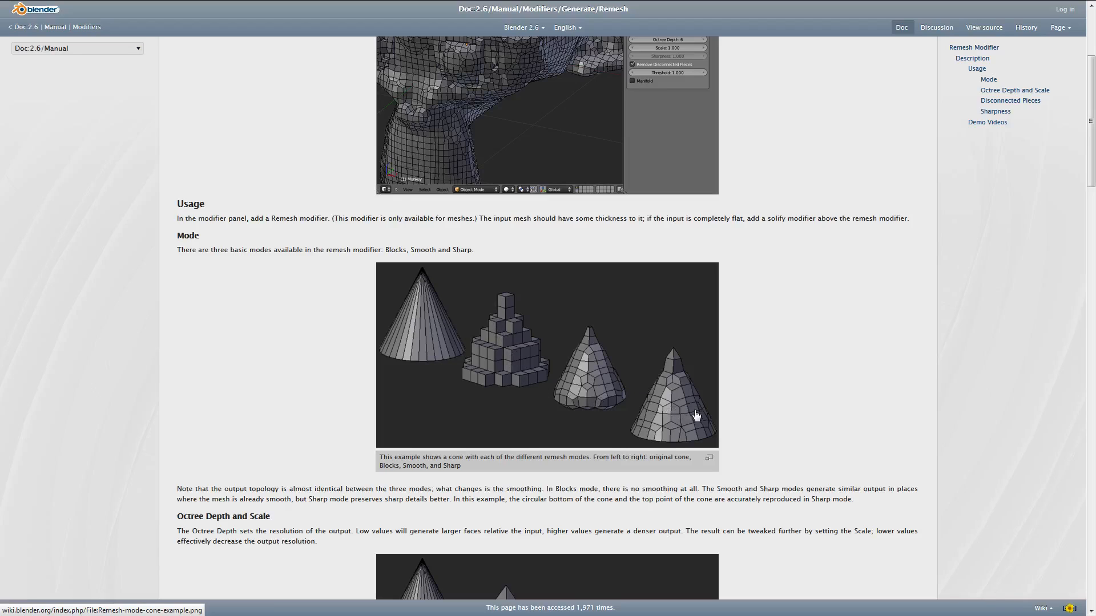
pyautogui.scroll(-4, 631, 357)
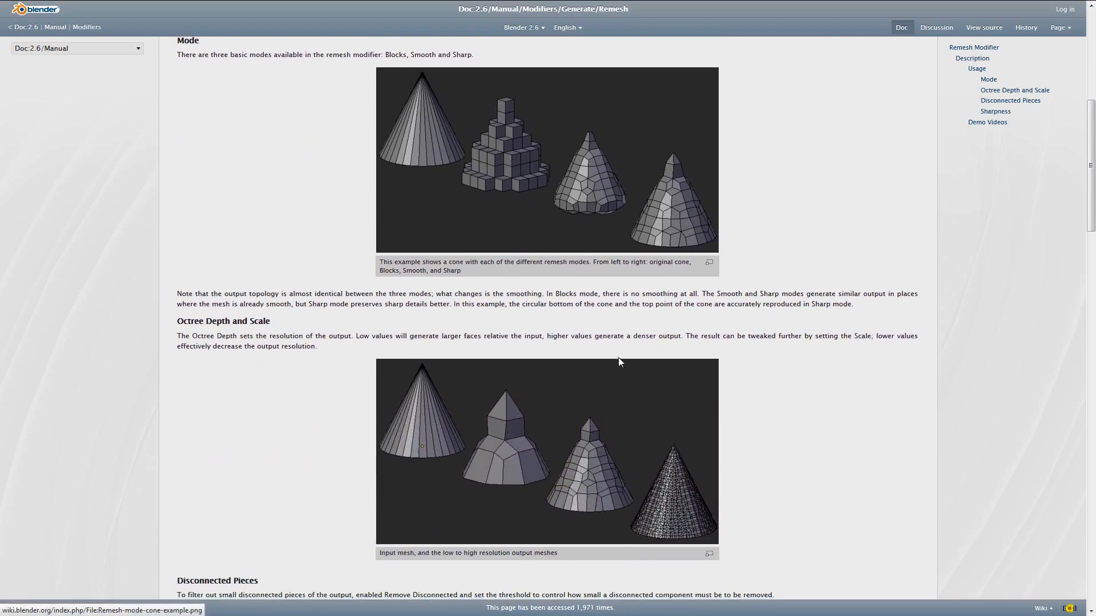
pyautogui.scroll(8, 320, 270)
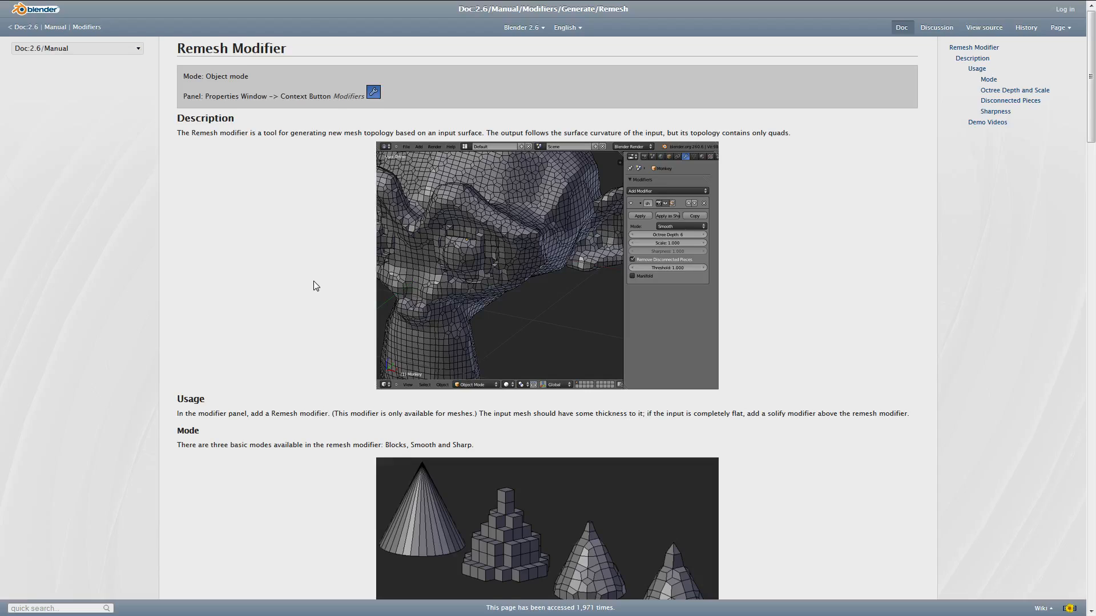
pyautogui.moveTo(223, 5)
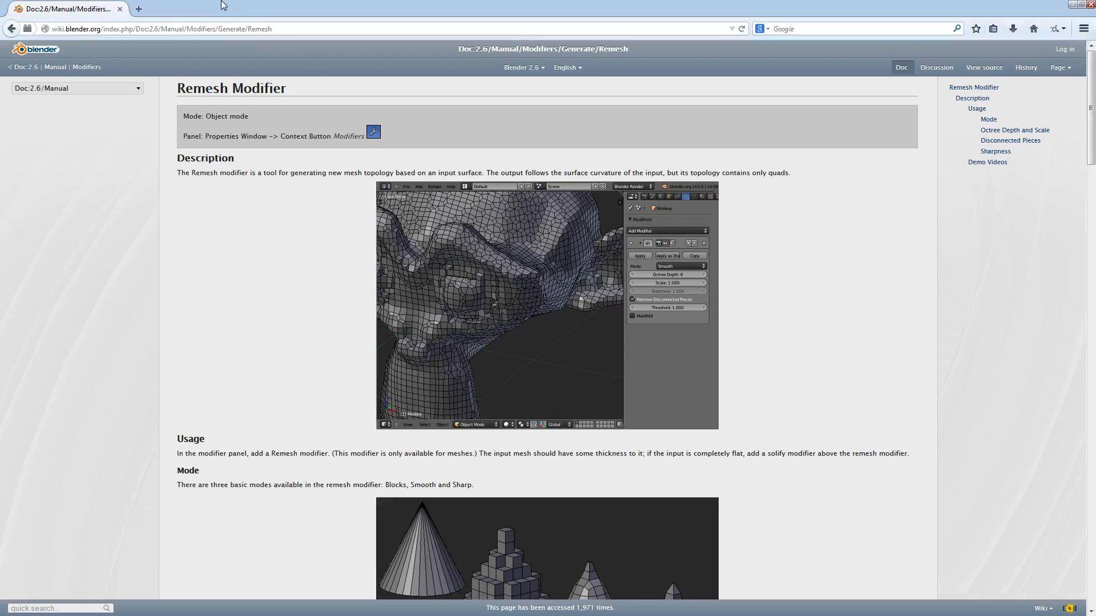